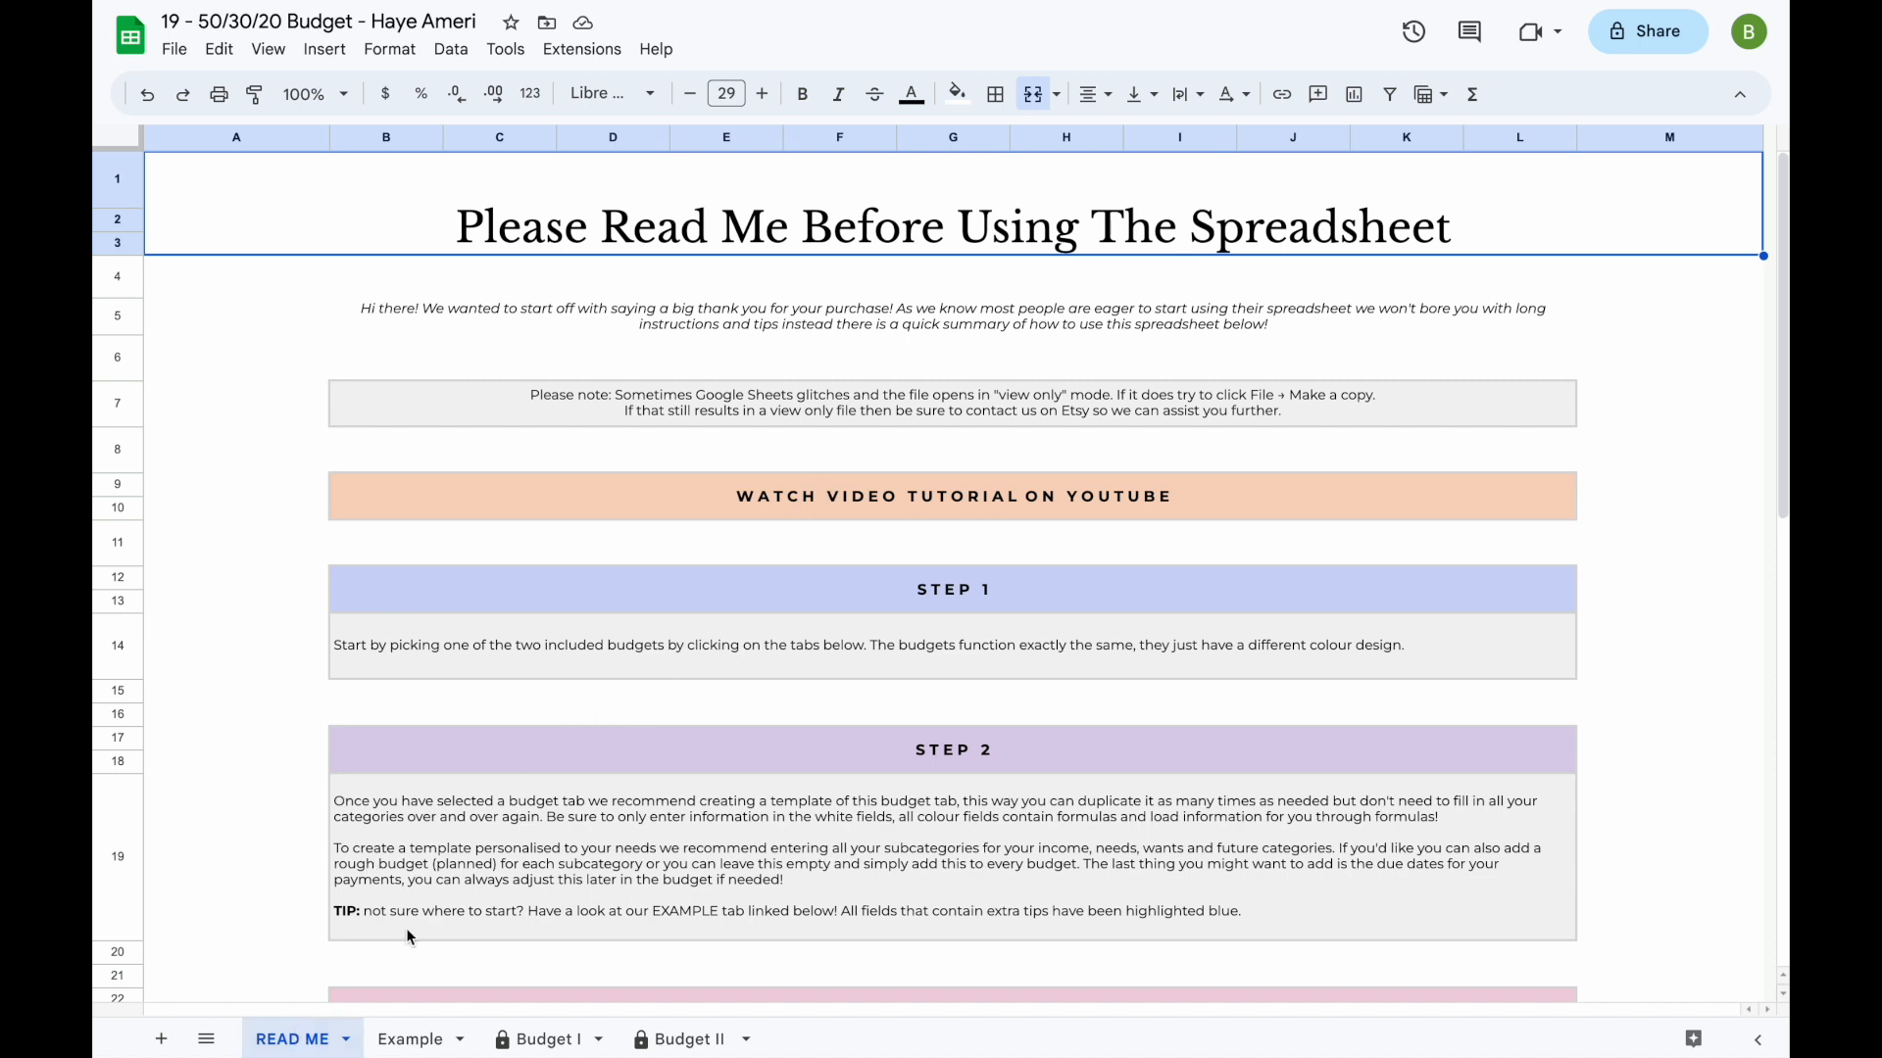
- Look through the Example sheet's sample budget, including the tip attached to its start date
left_click(410, 1039)
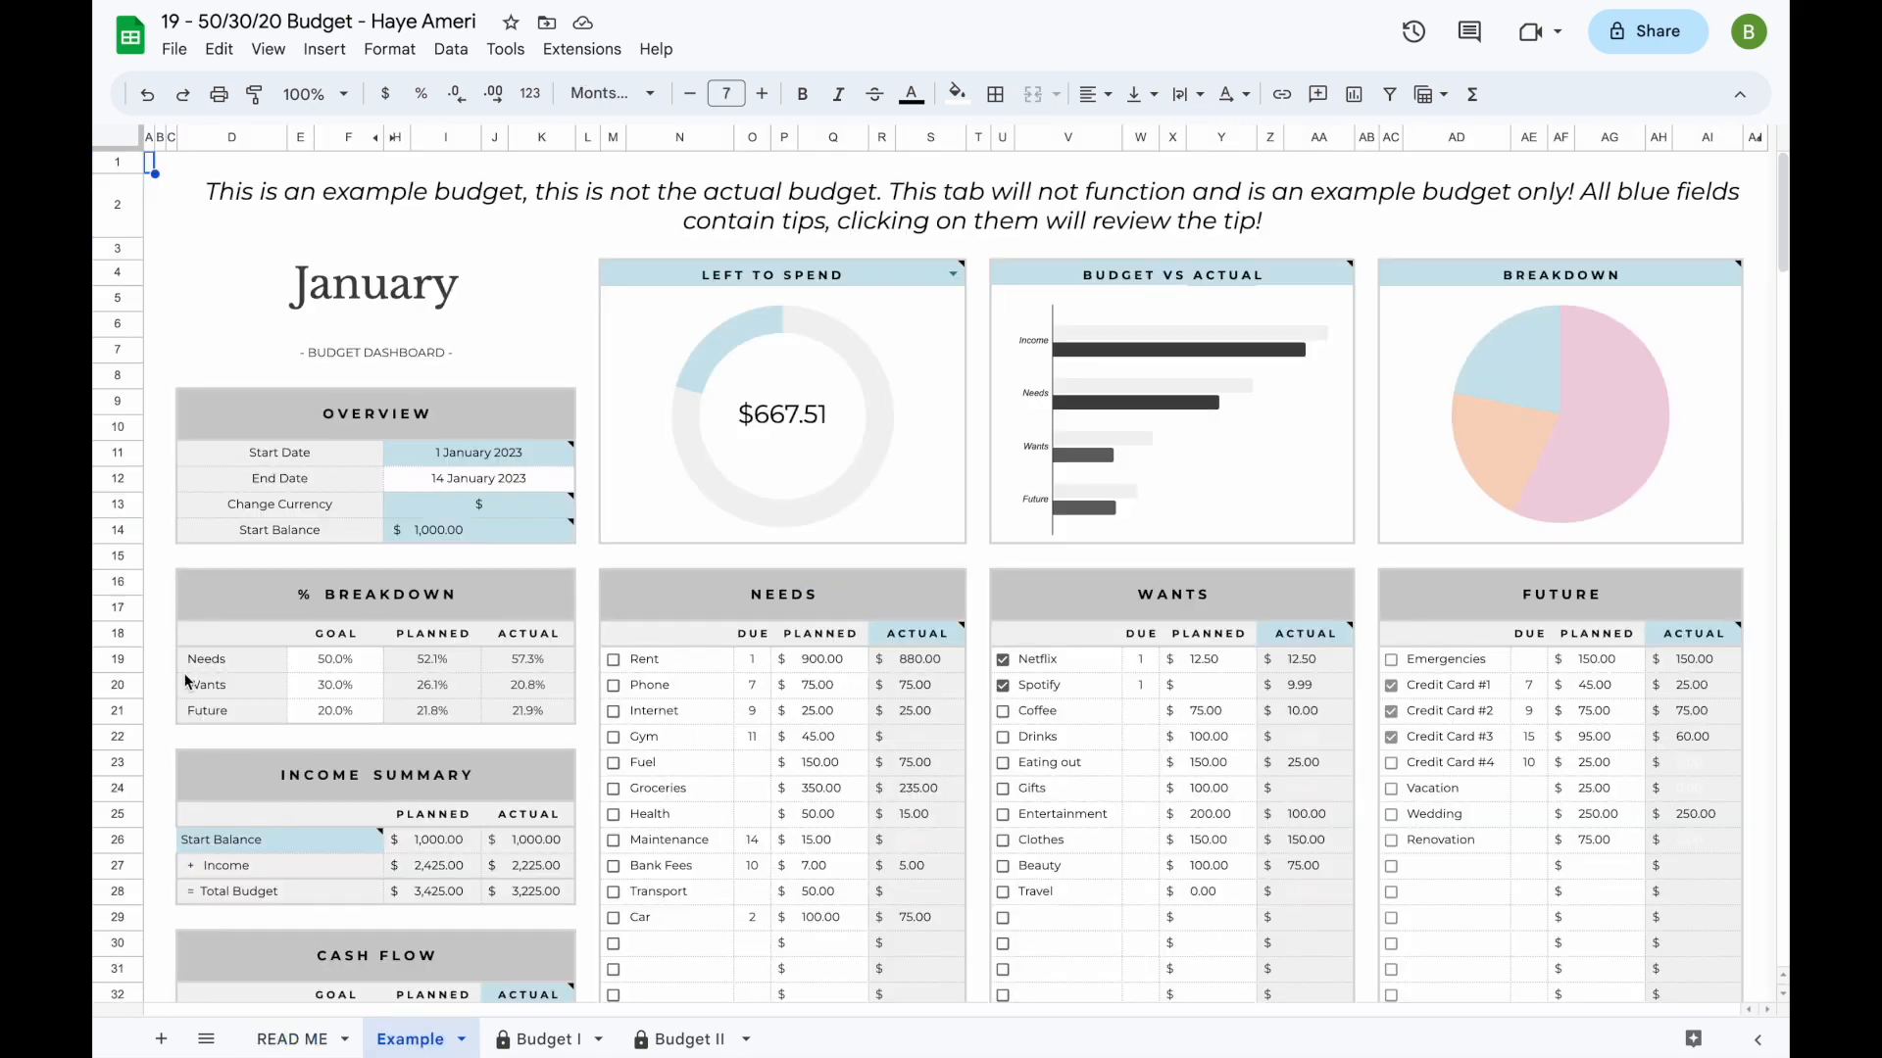
mouse_move(561, 460)
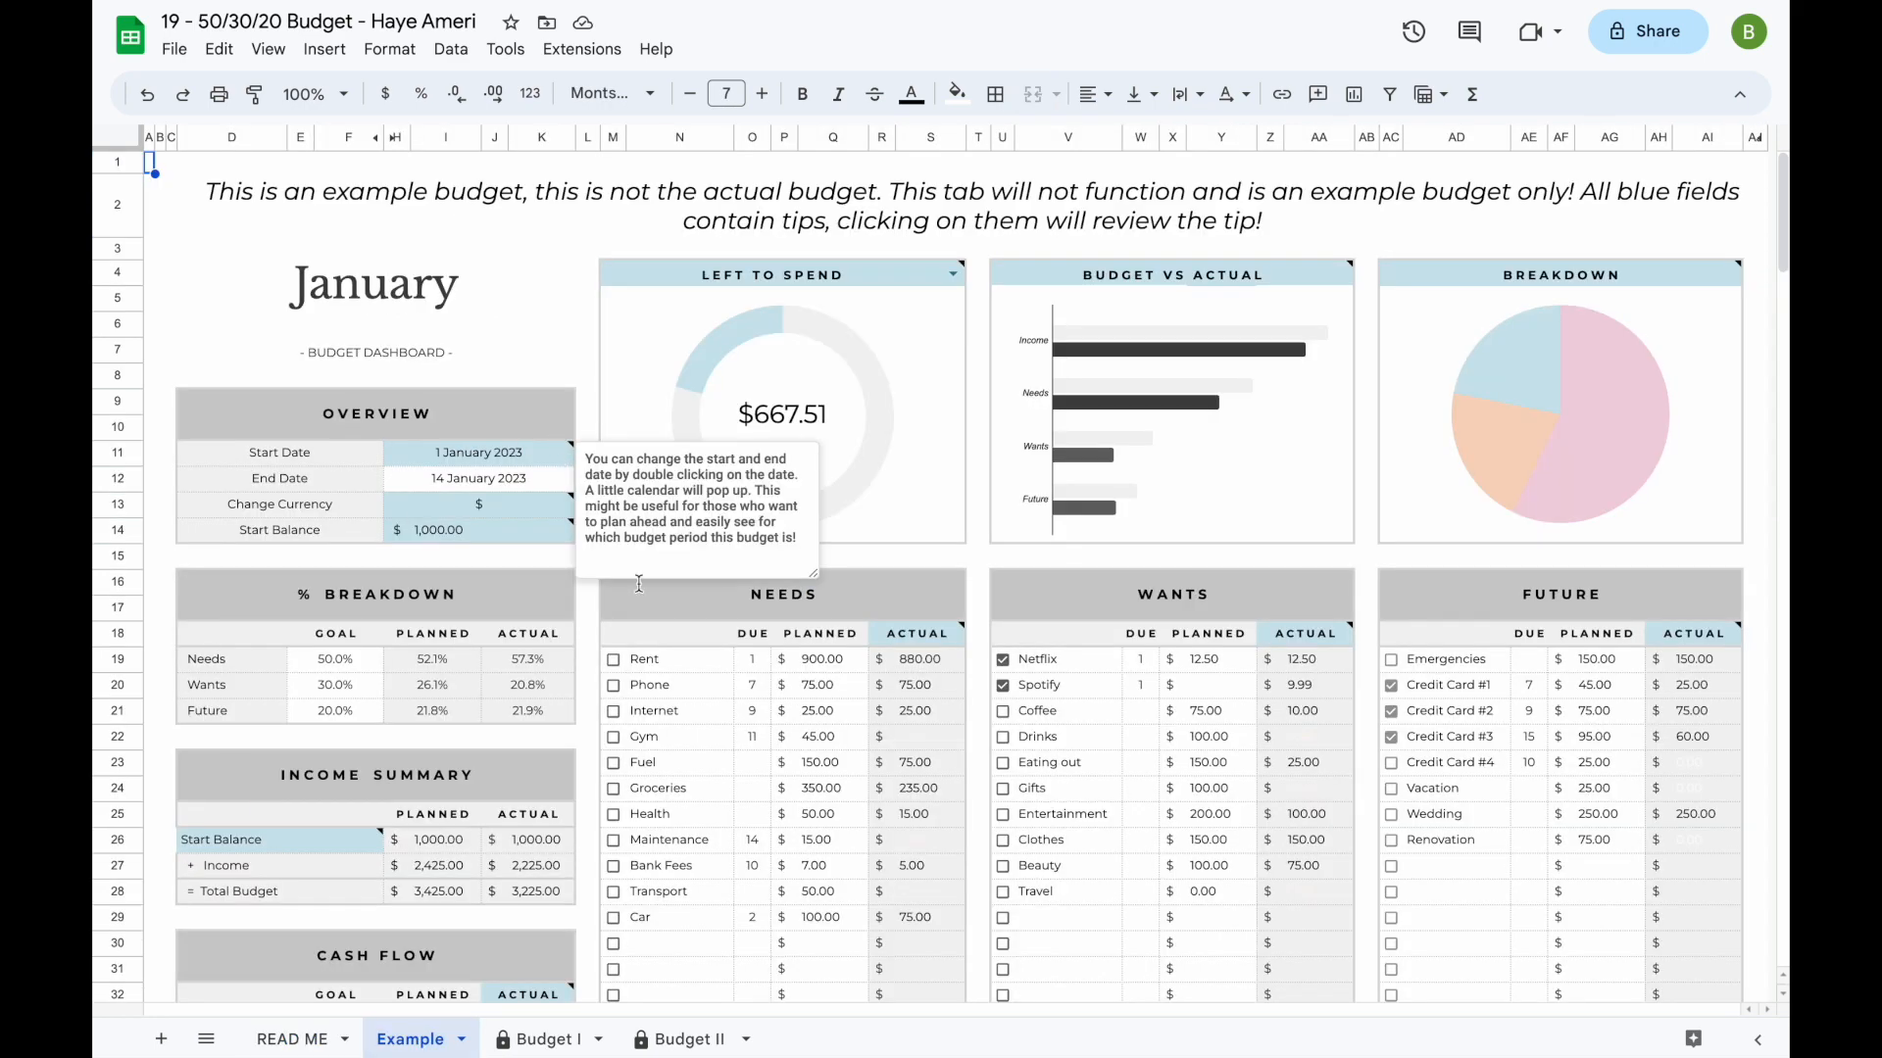
scroll(663, 755, "down", 3)
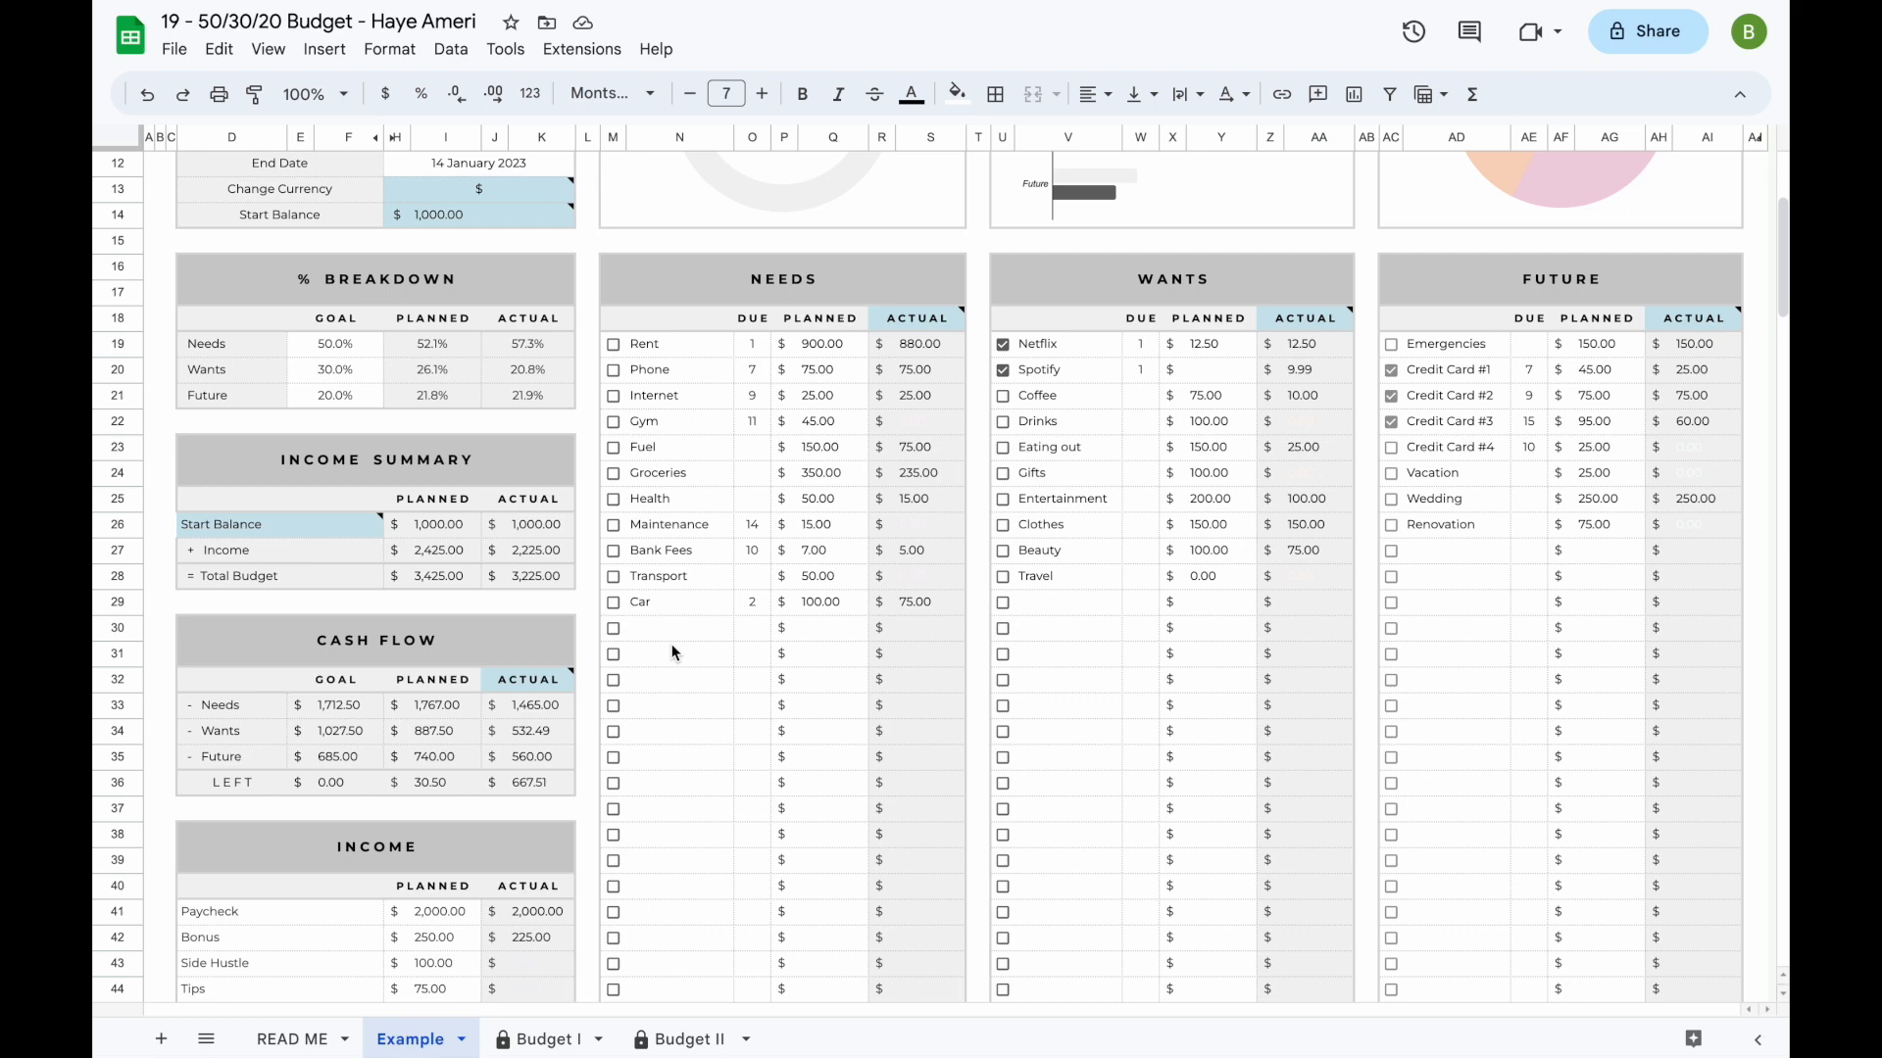
scroll(672, 644, "up", 5)
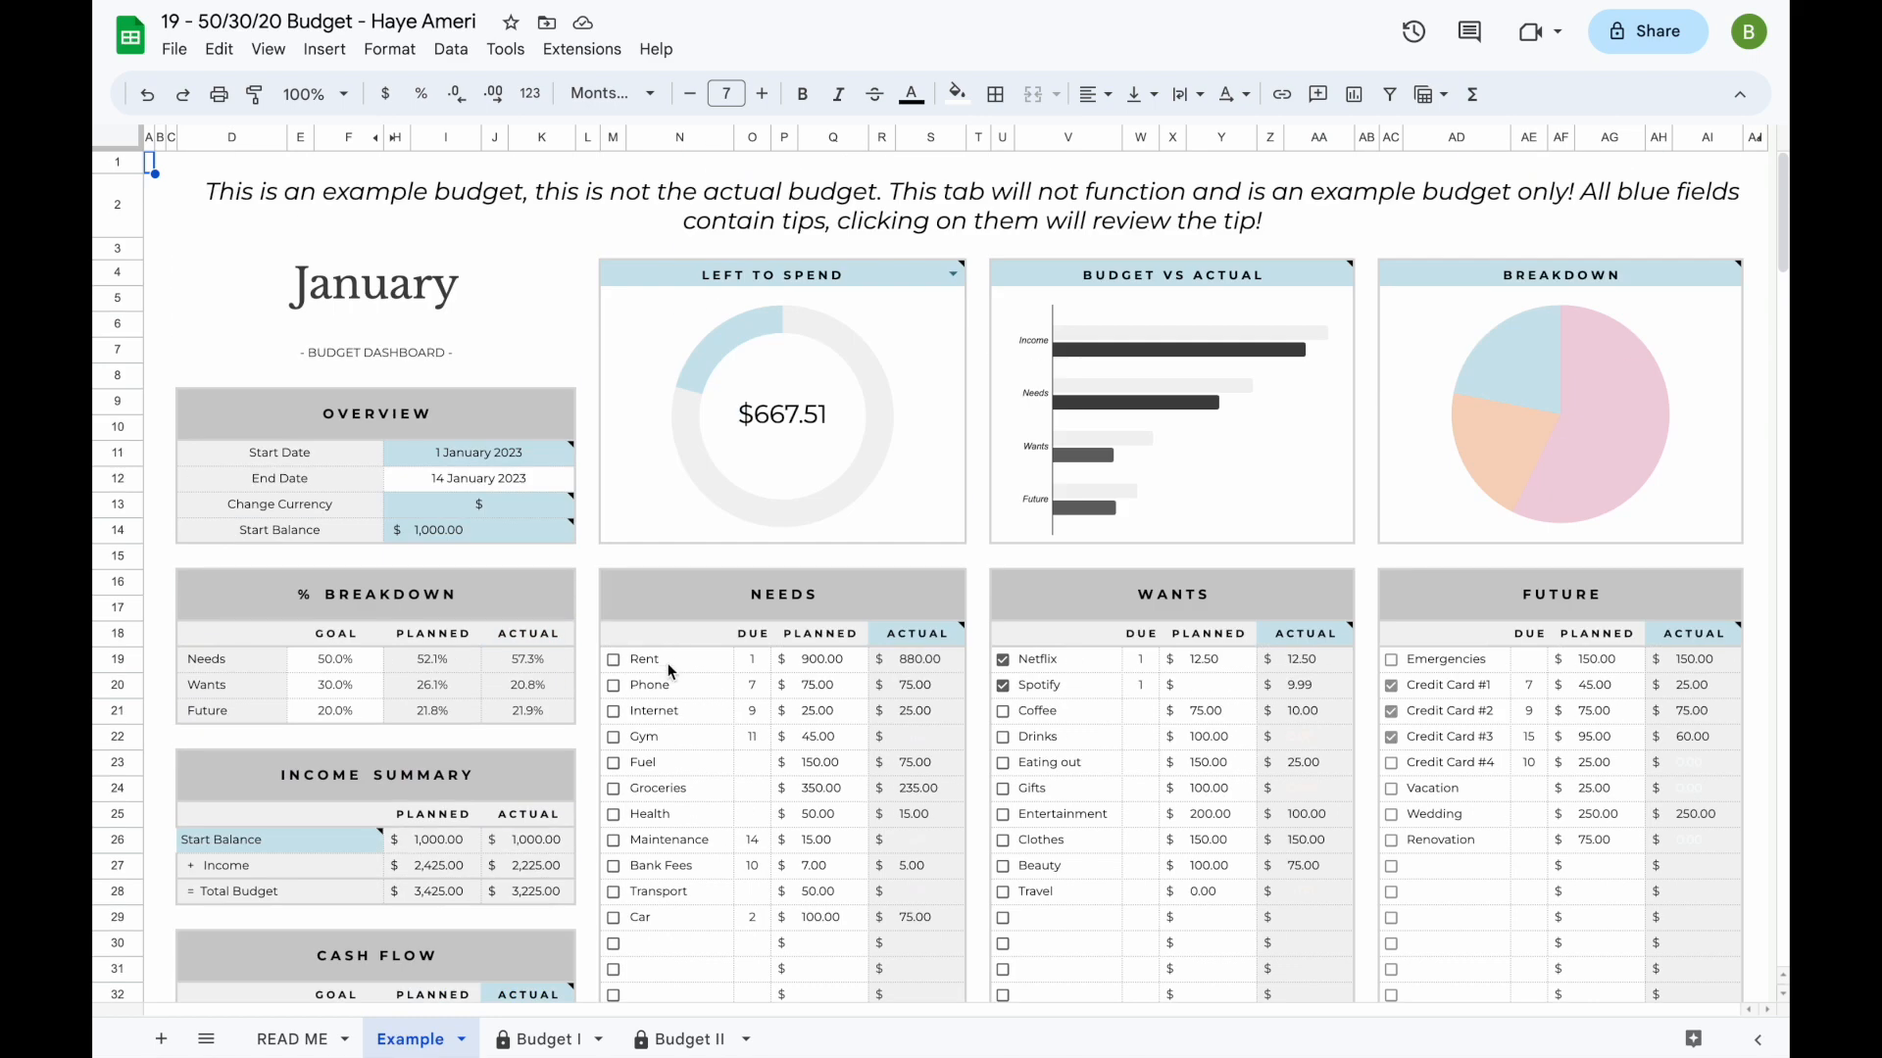
- In the Budget I sheet, set the overview's start date to 25 July 2023
left_click(549, 1045)
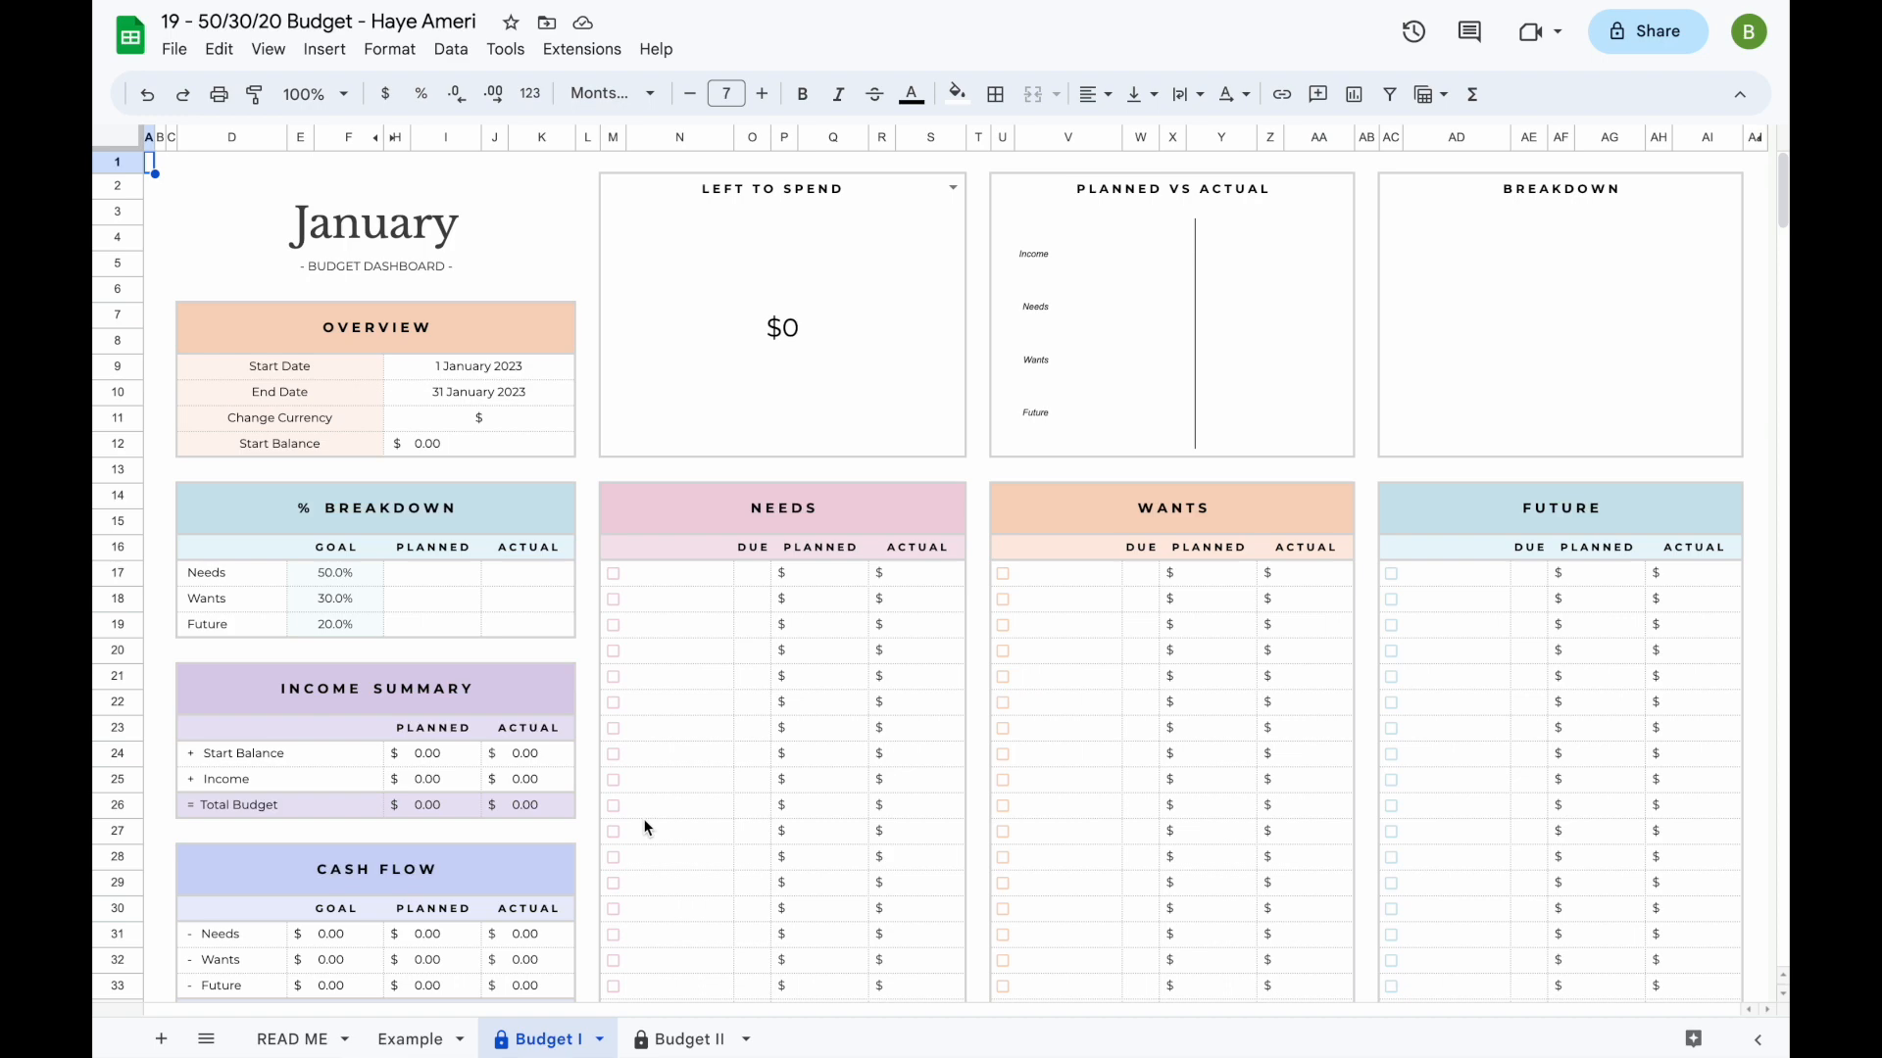
left_click(717, 832)
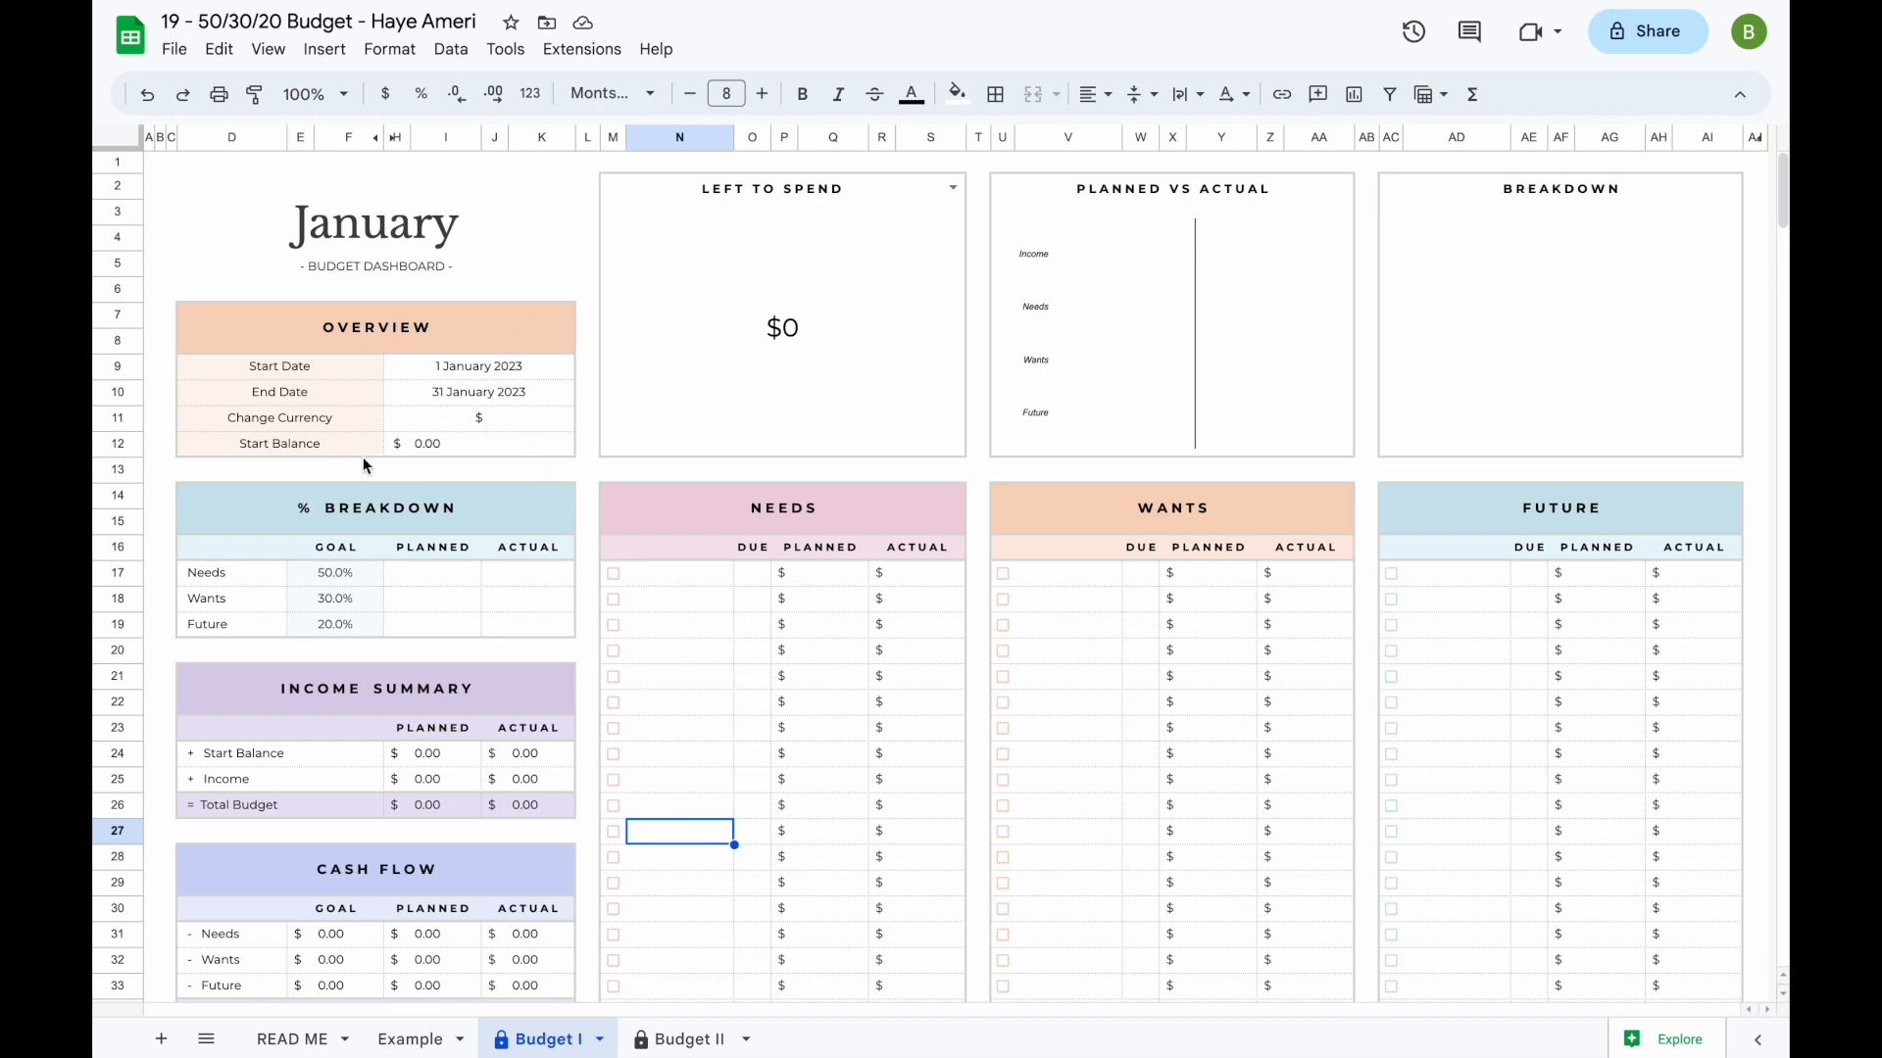
double_click(470, 368)
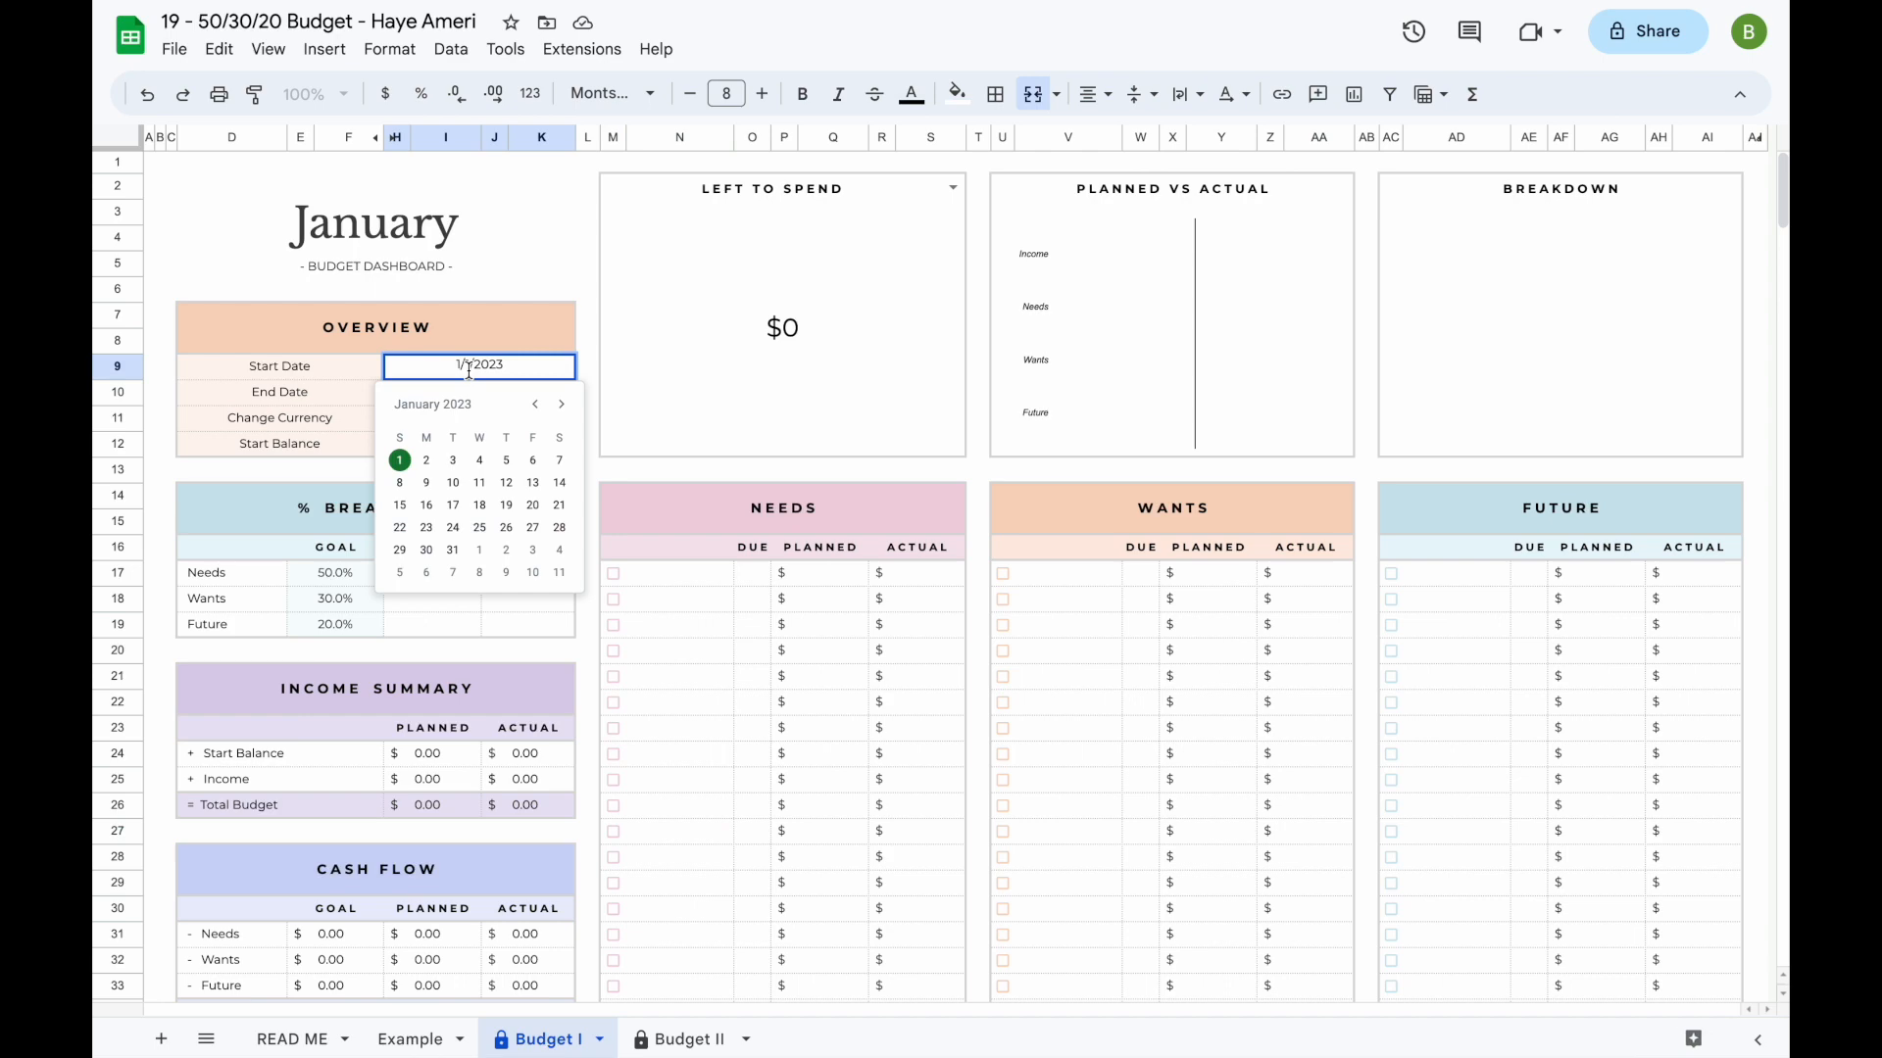
left_click(561, 405)
left_click(560, 404)
left_click(561, 404)
left_click(559, 406)
left_click(560, 405)
left_click(560, 405)
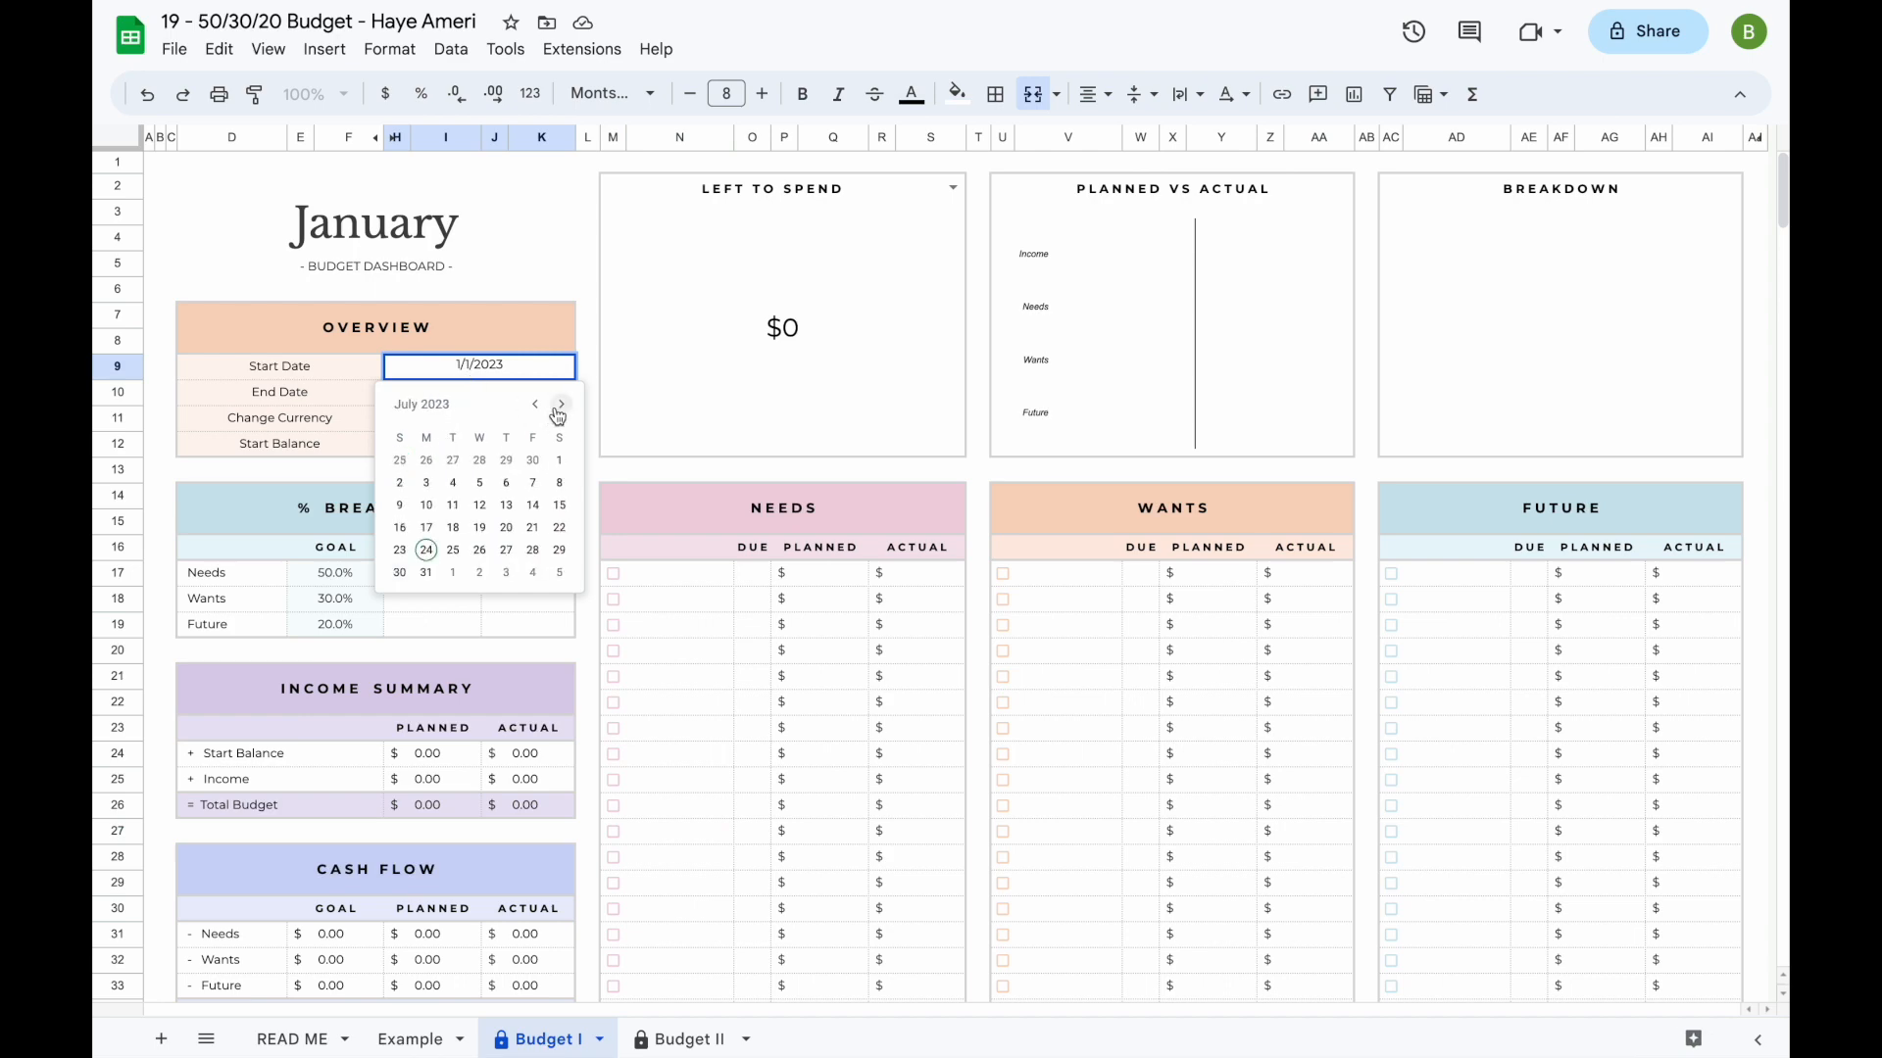
left_click(456, 558)
- Set the overview's end date to 24 August 2023
double_click(498, 394)
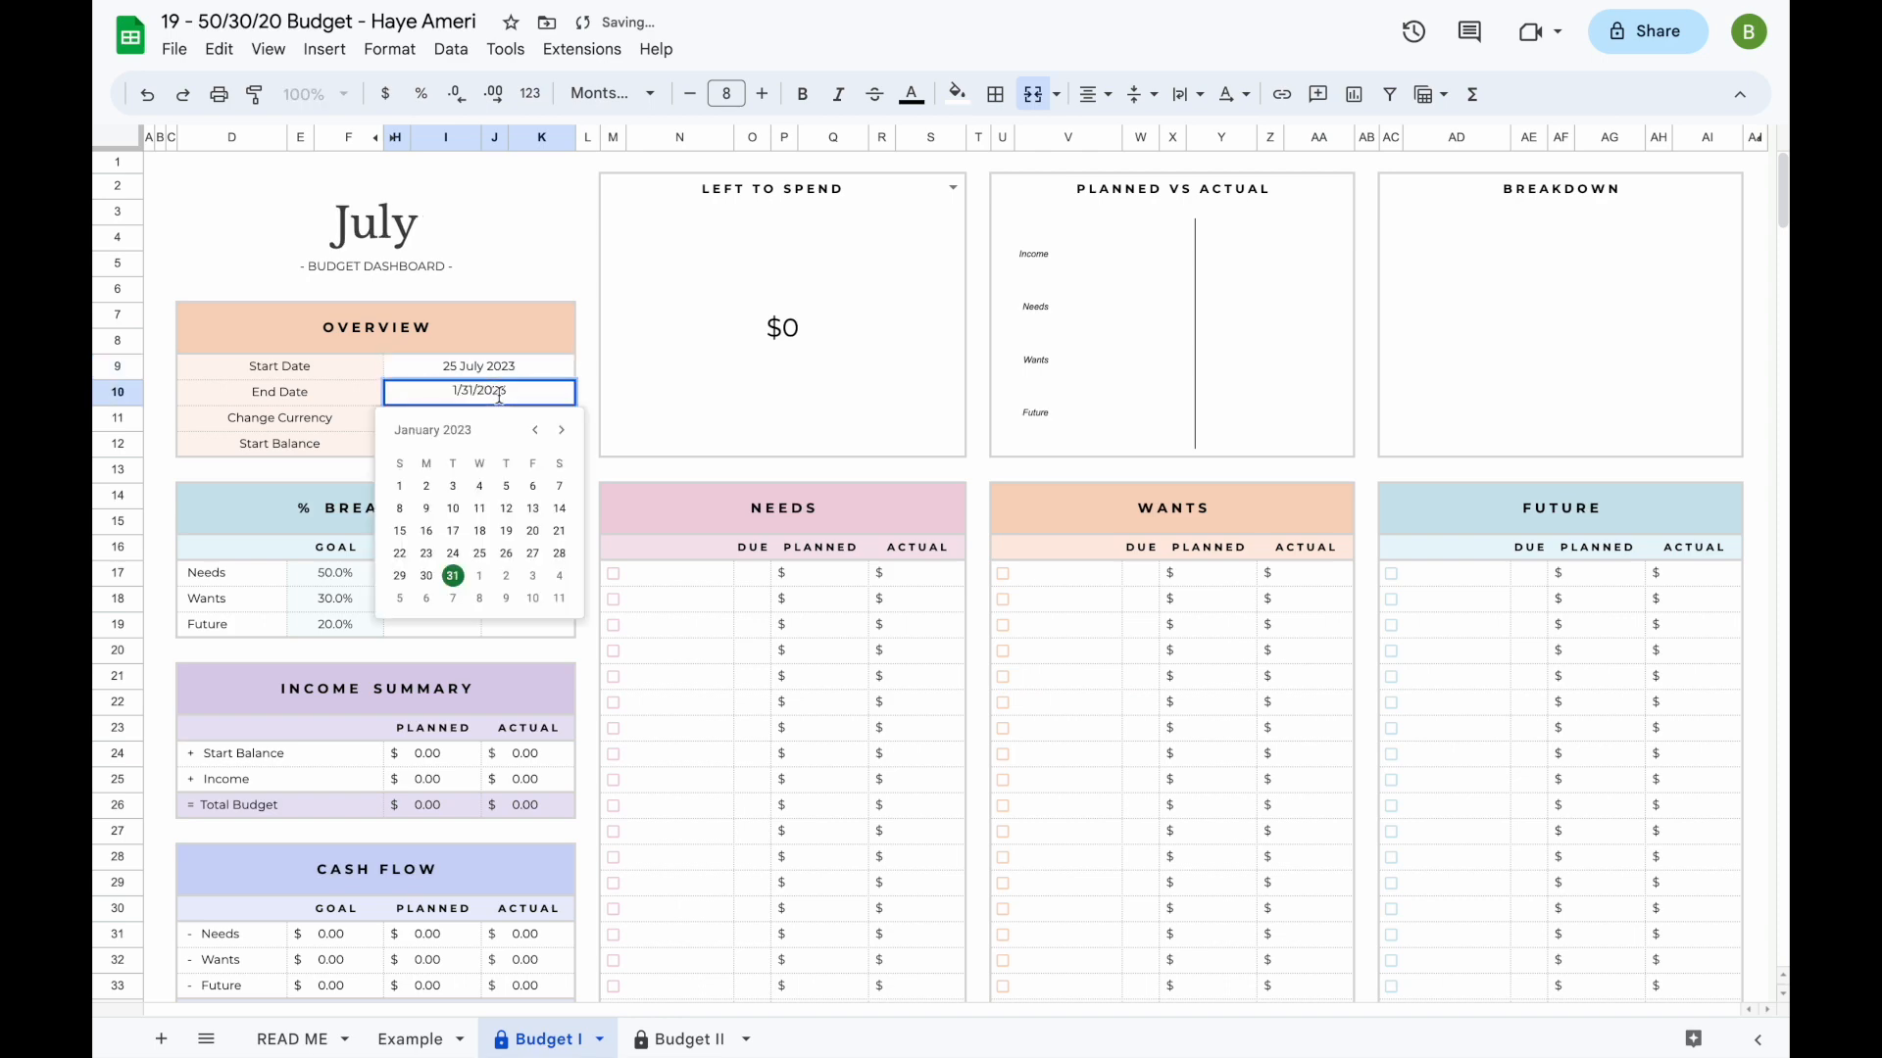
left_click(562, 430)
left_click(562, 431)
left_click(562, 430)
left_click(561, 430)
left_click(561, 430)
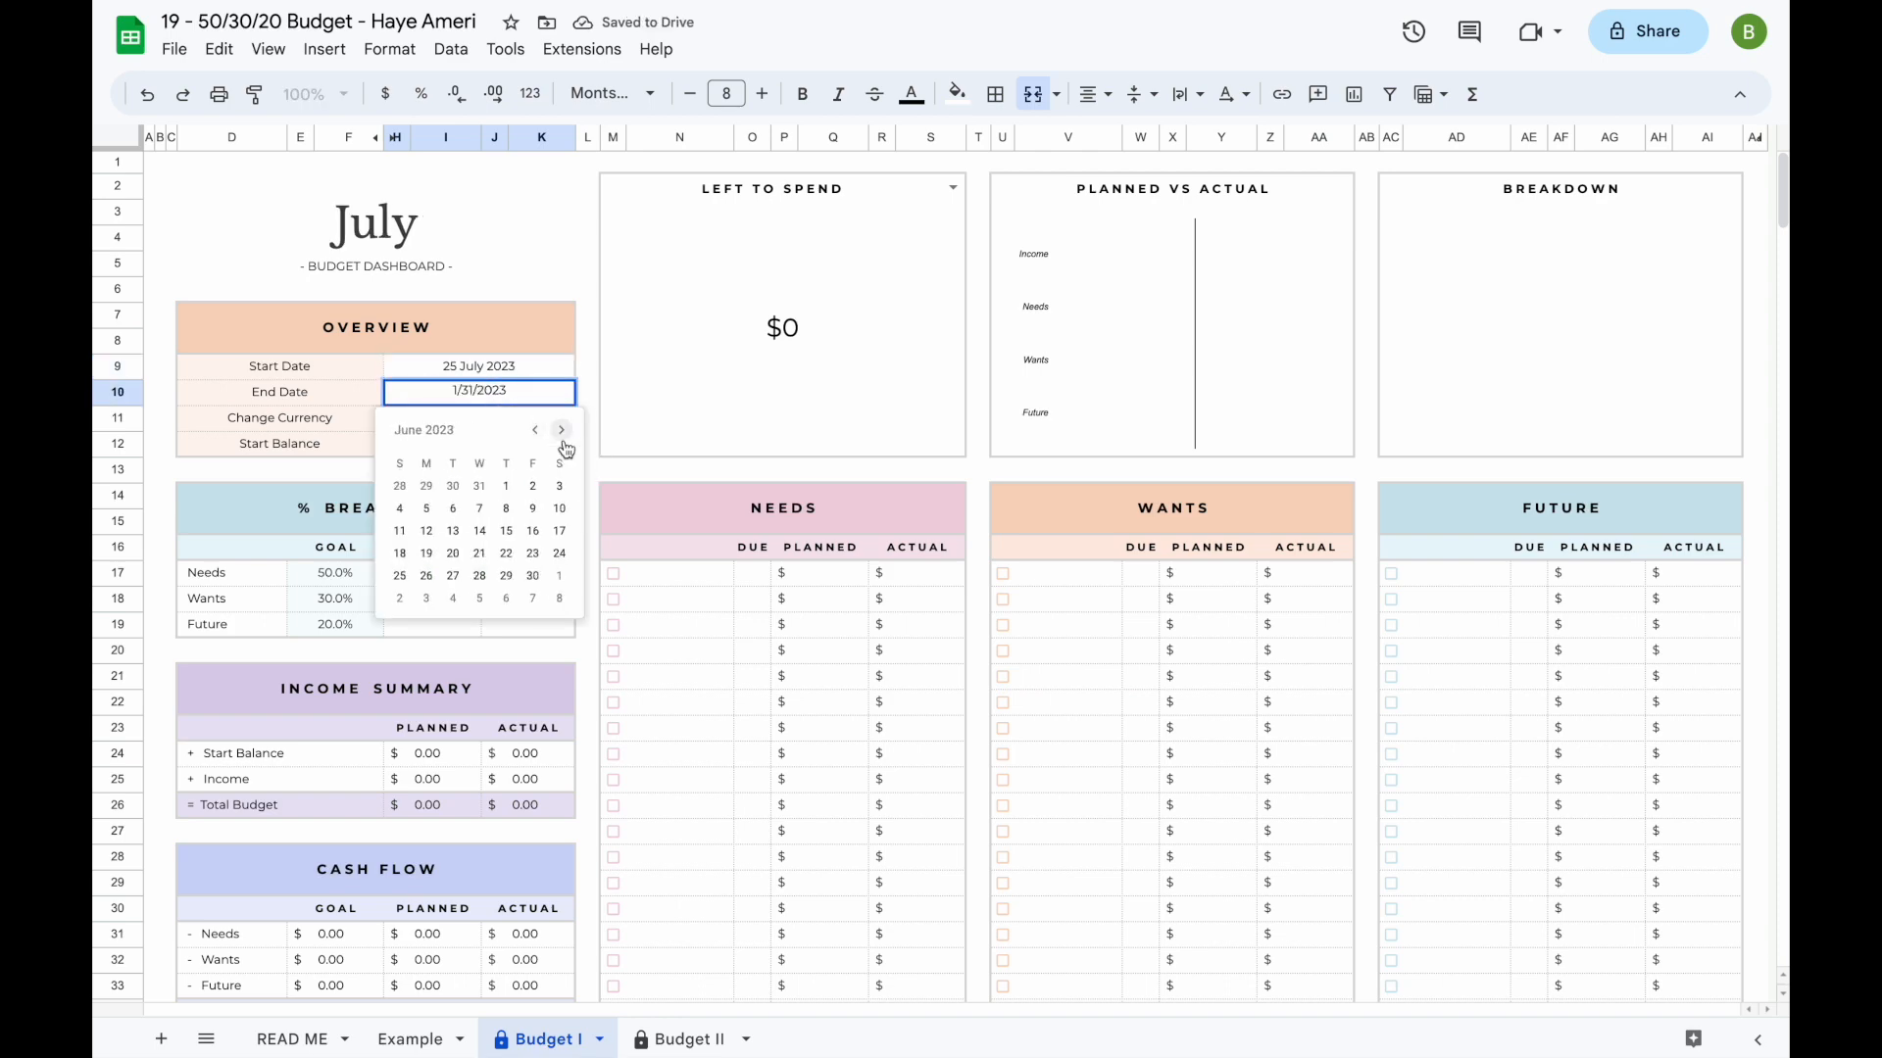
left_click(562, 430)
left_click(562, 430)
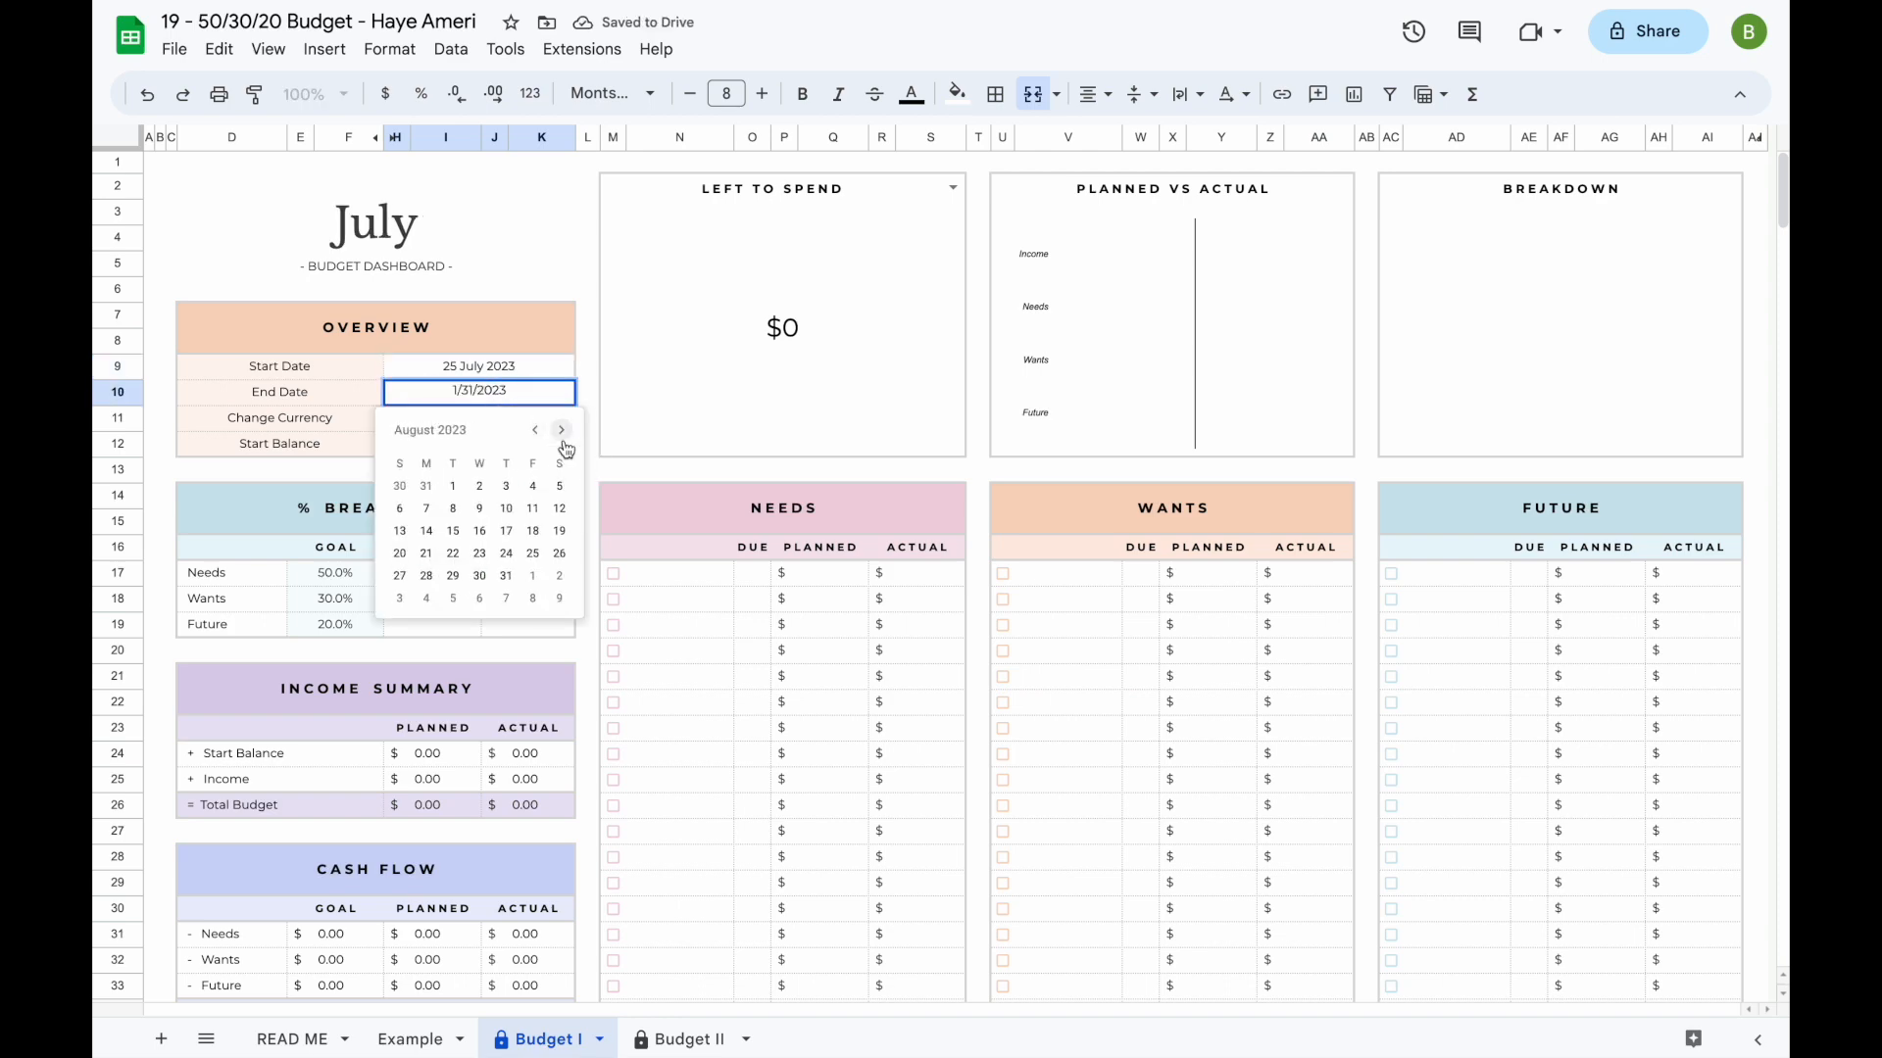
left_click(506, 555)
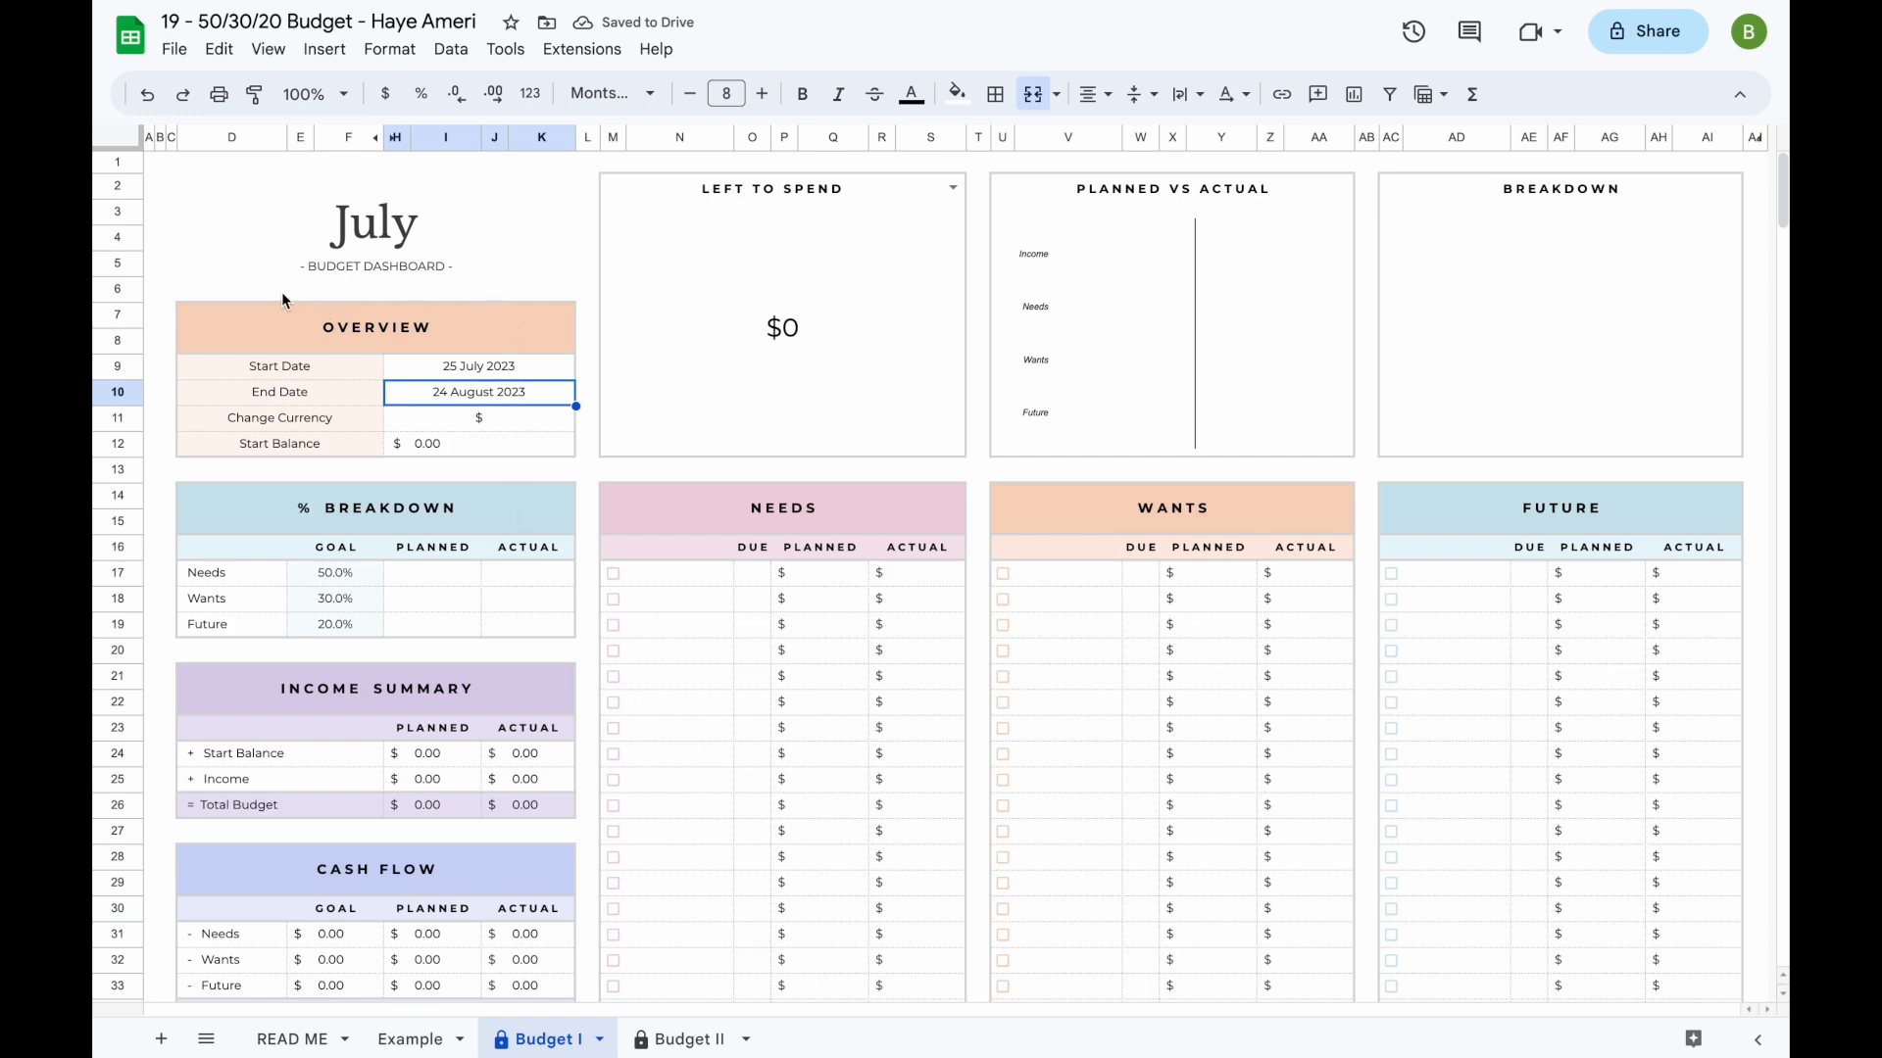
- Try € as the budget's currency symbol in the overview and undo the change
double_click(479, 425)
double_click(479, 420)
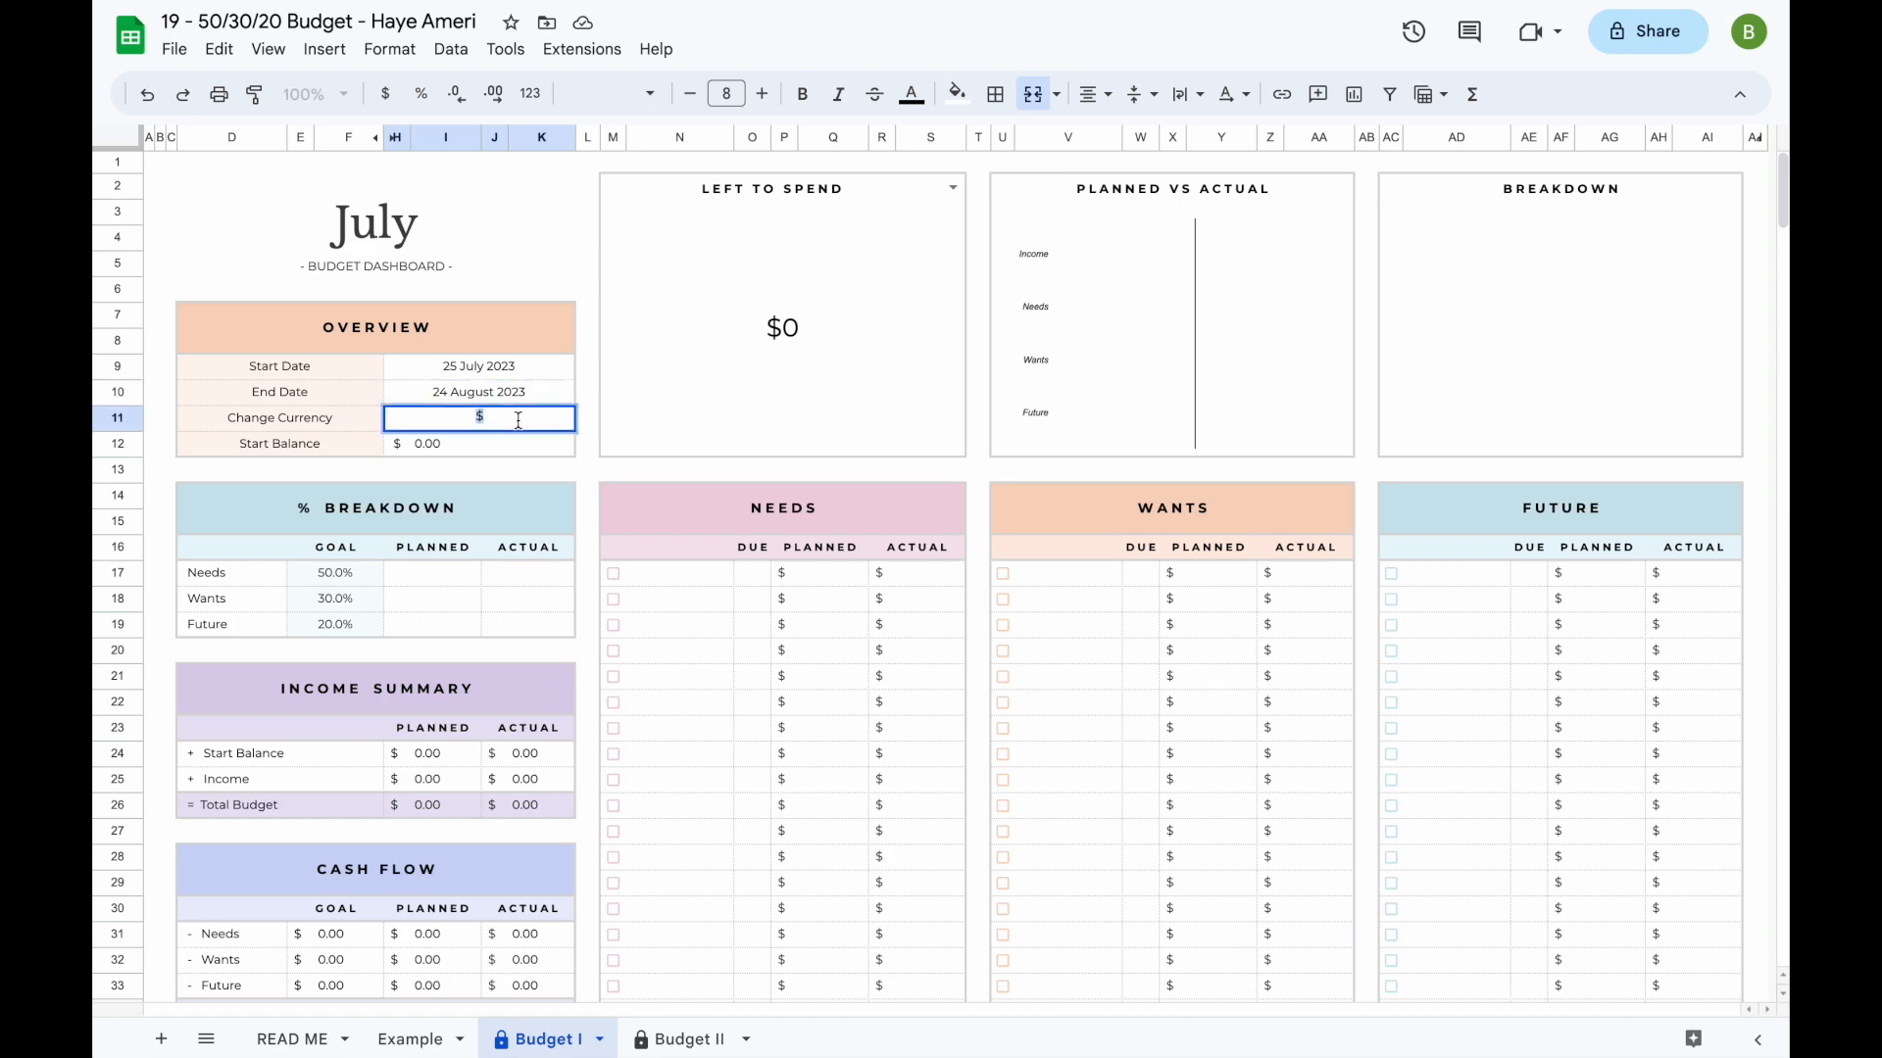
key("BackSpace")
type("€")
key("Return")
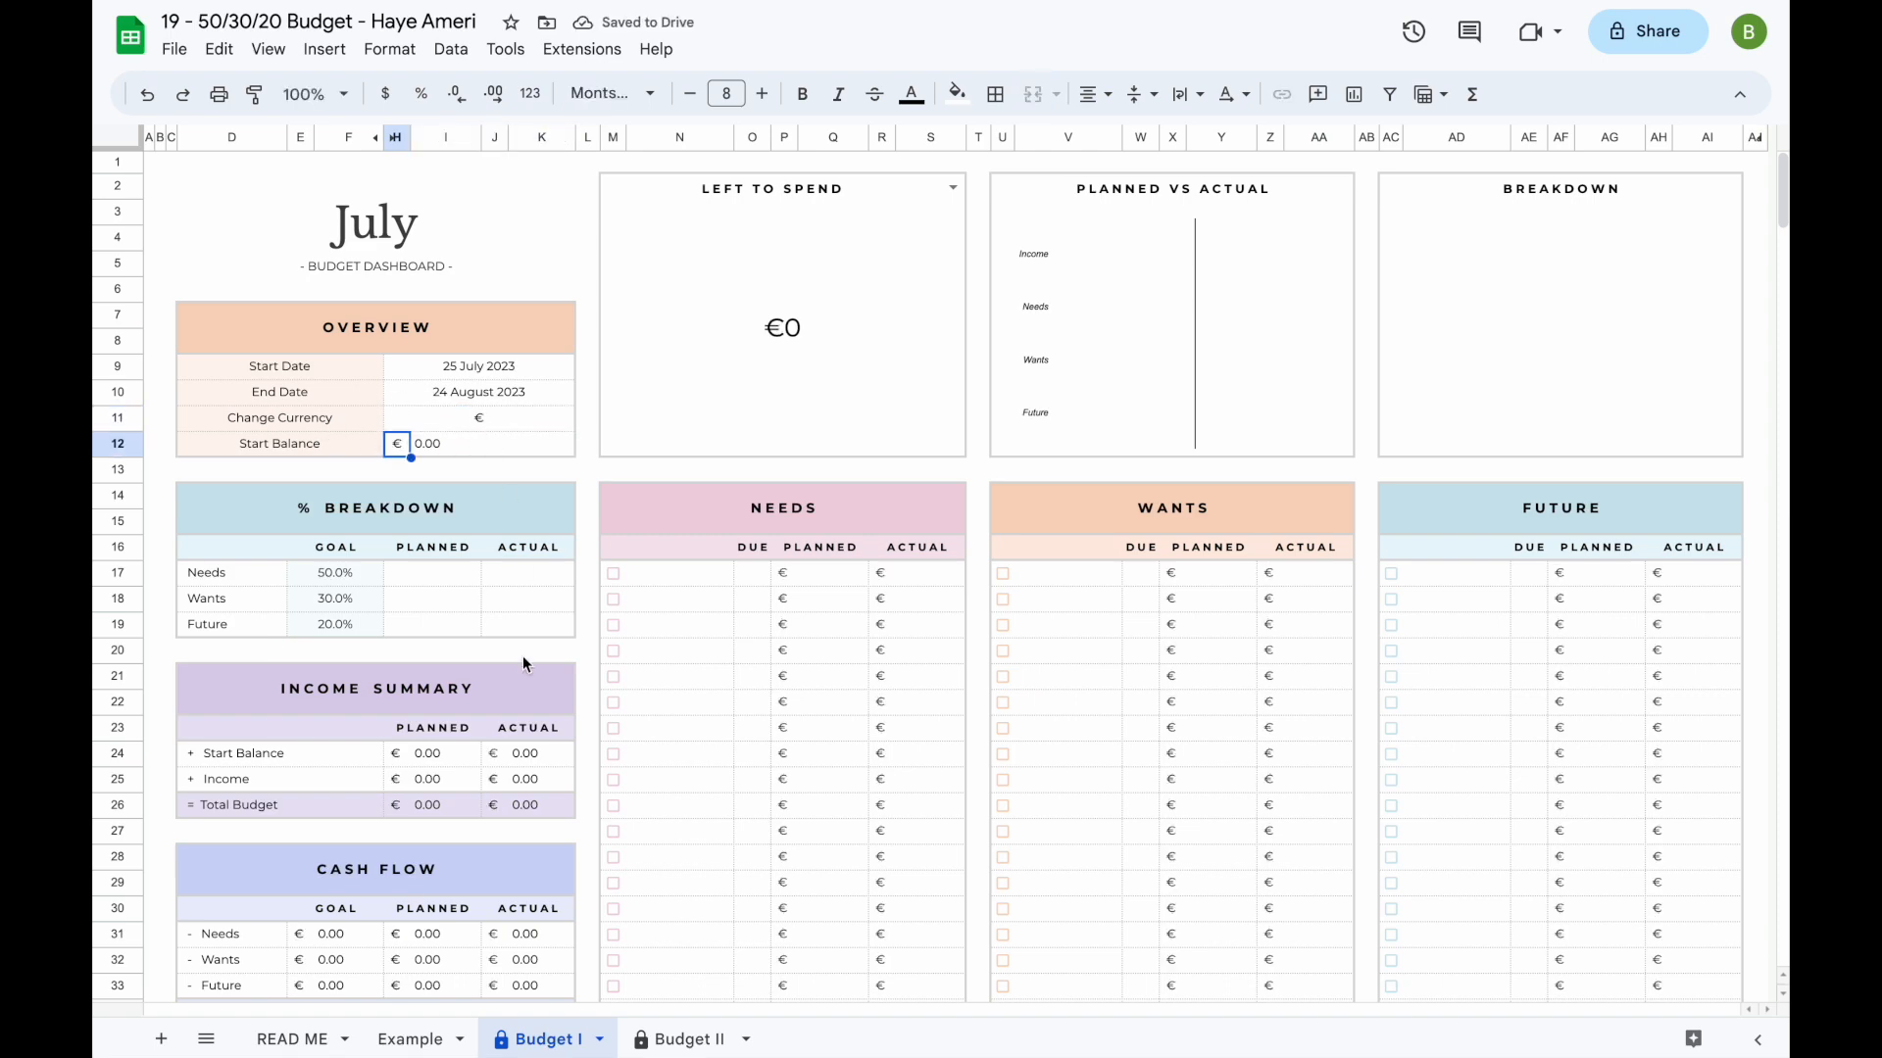
scroll(522, 664, "down", 18)
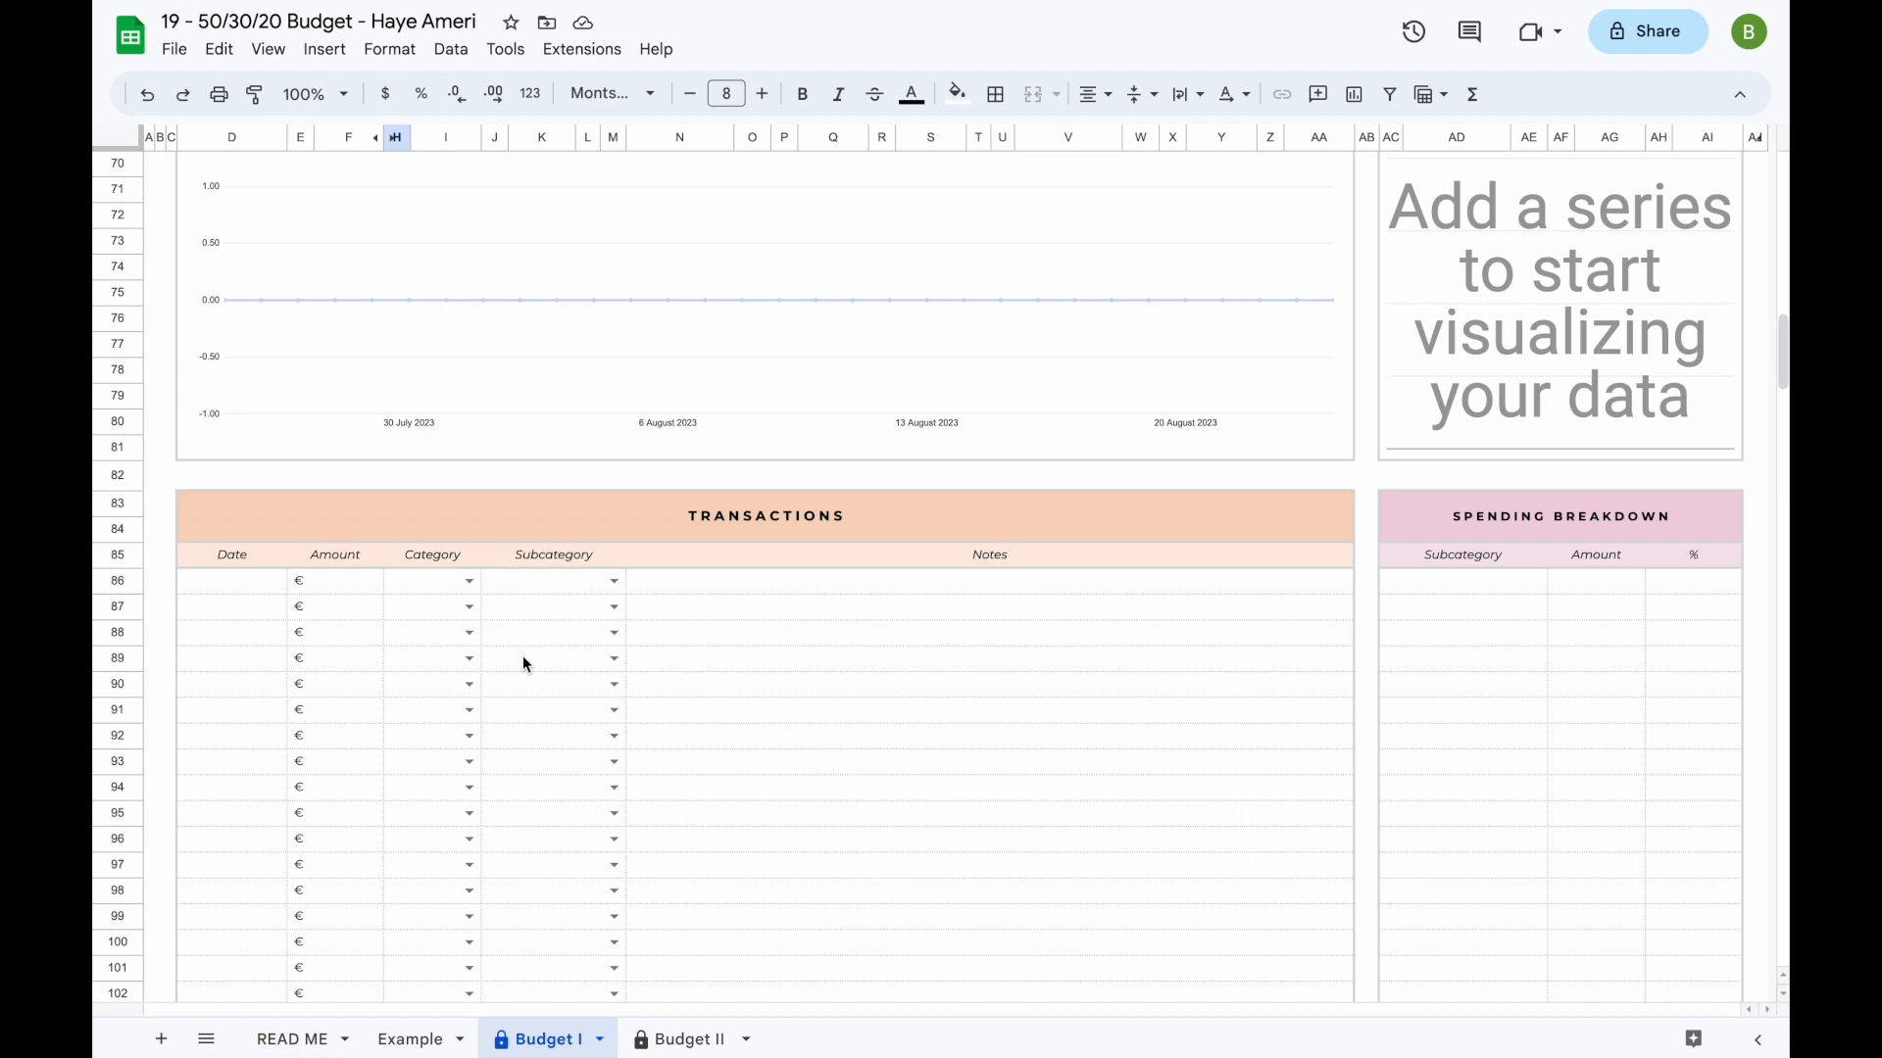
key("ctrl+z")
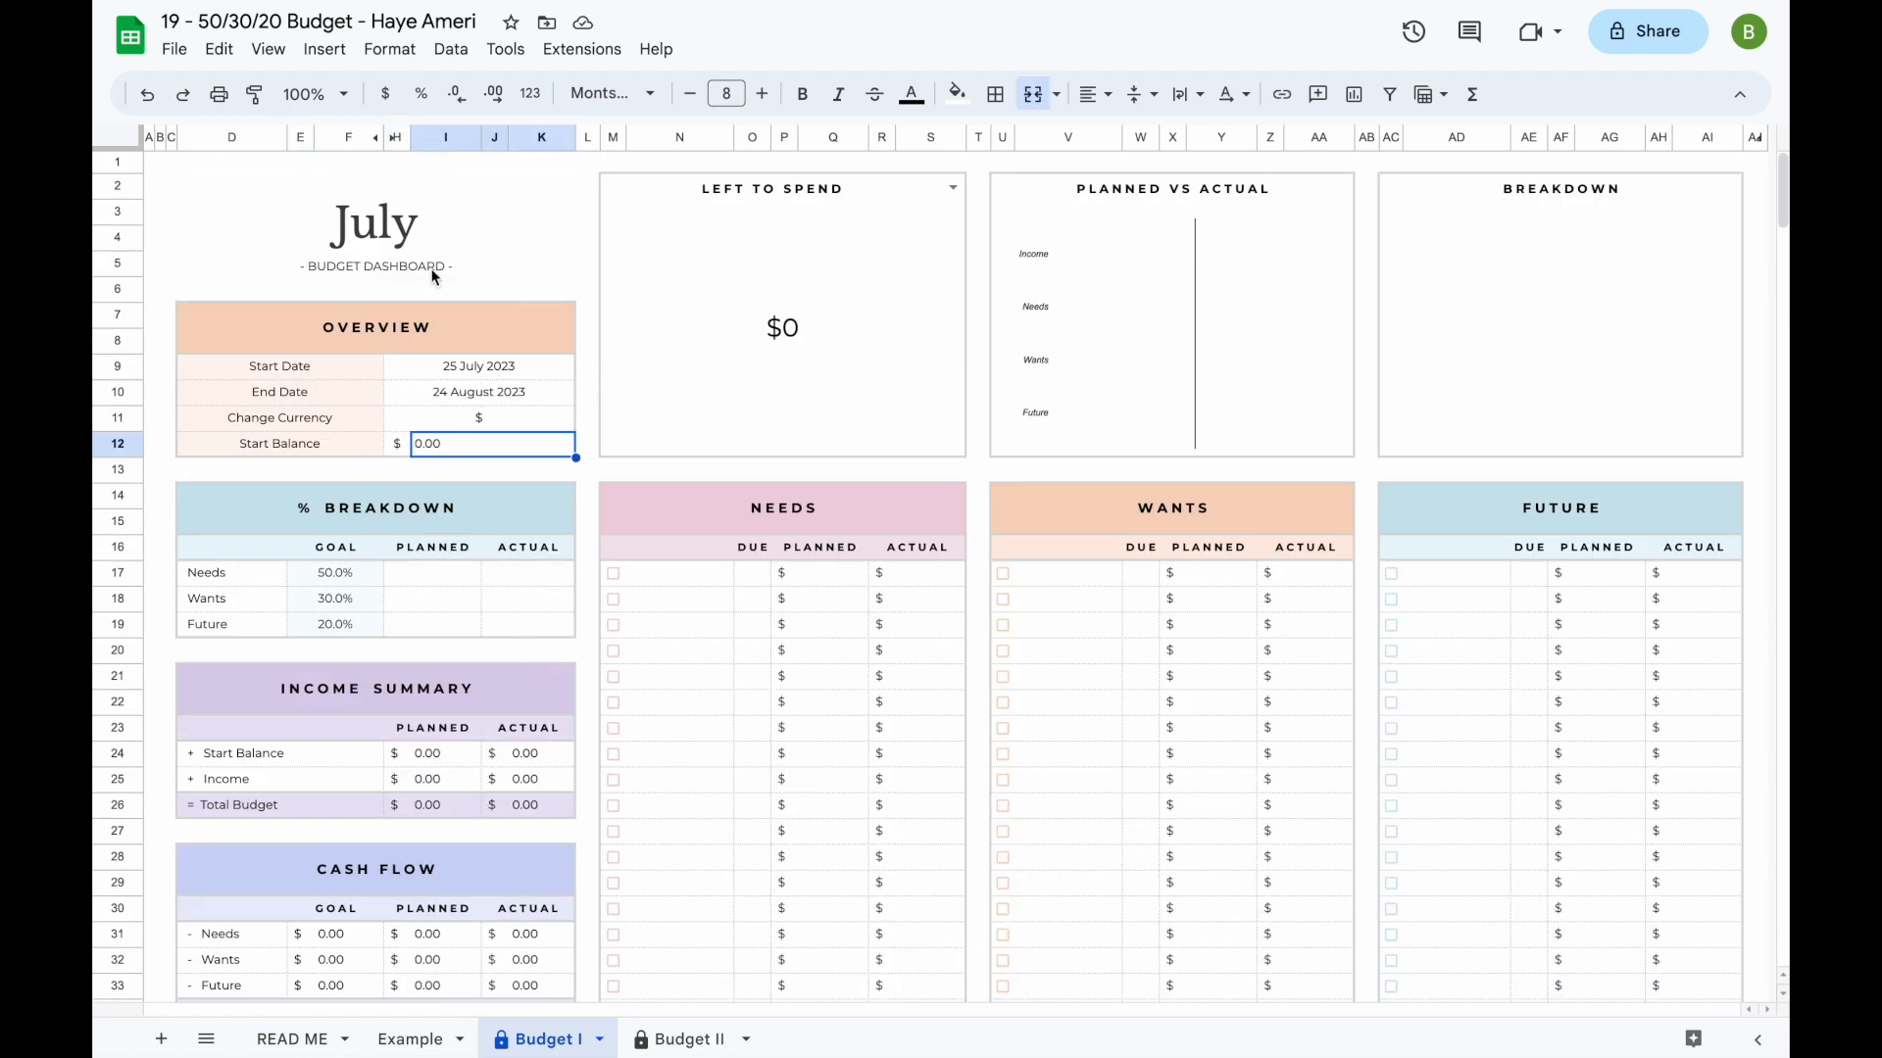
- Set the overview's start balance to 500
double_click(459, 443)
key("BackSpace")
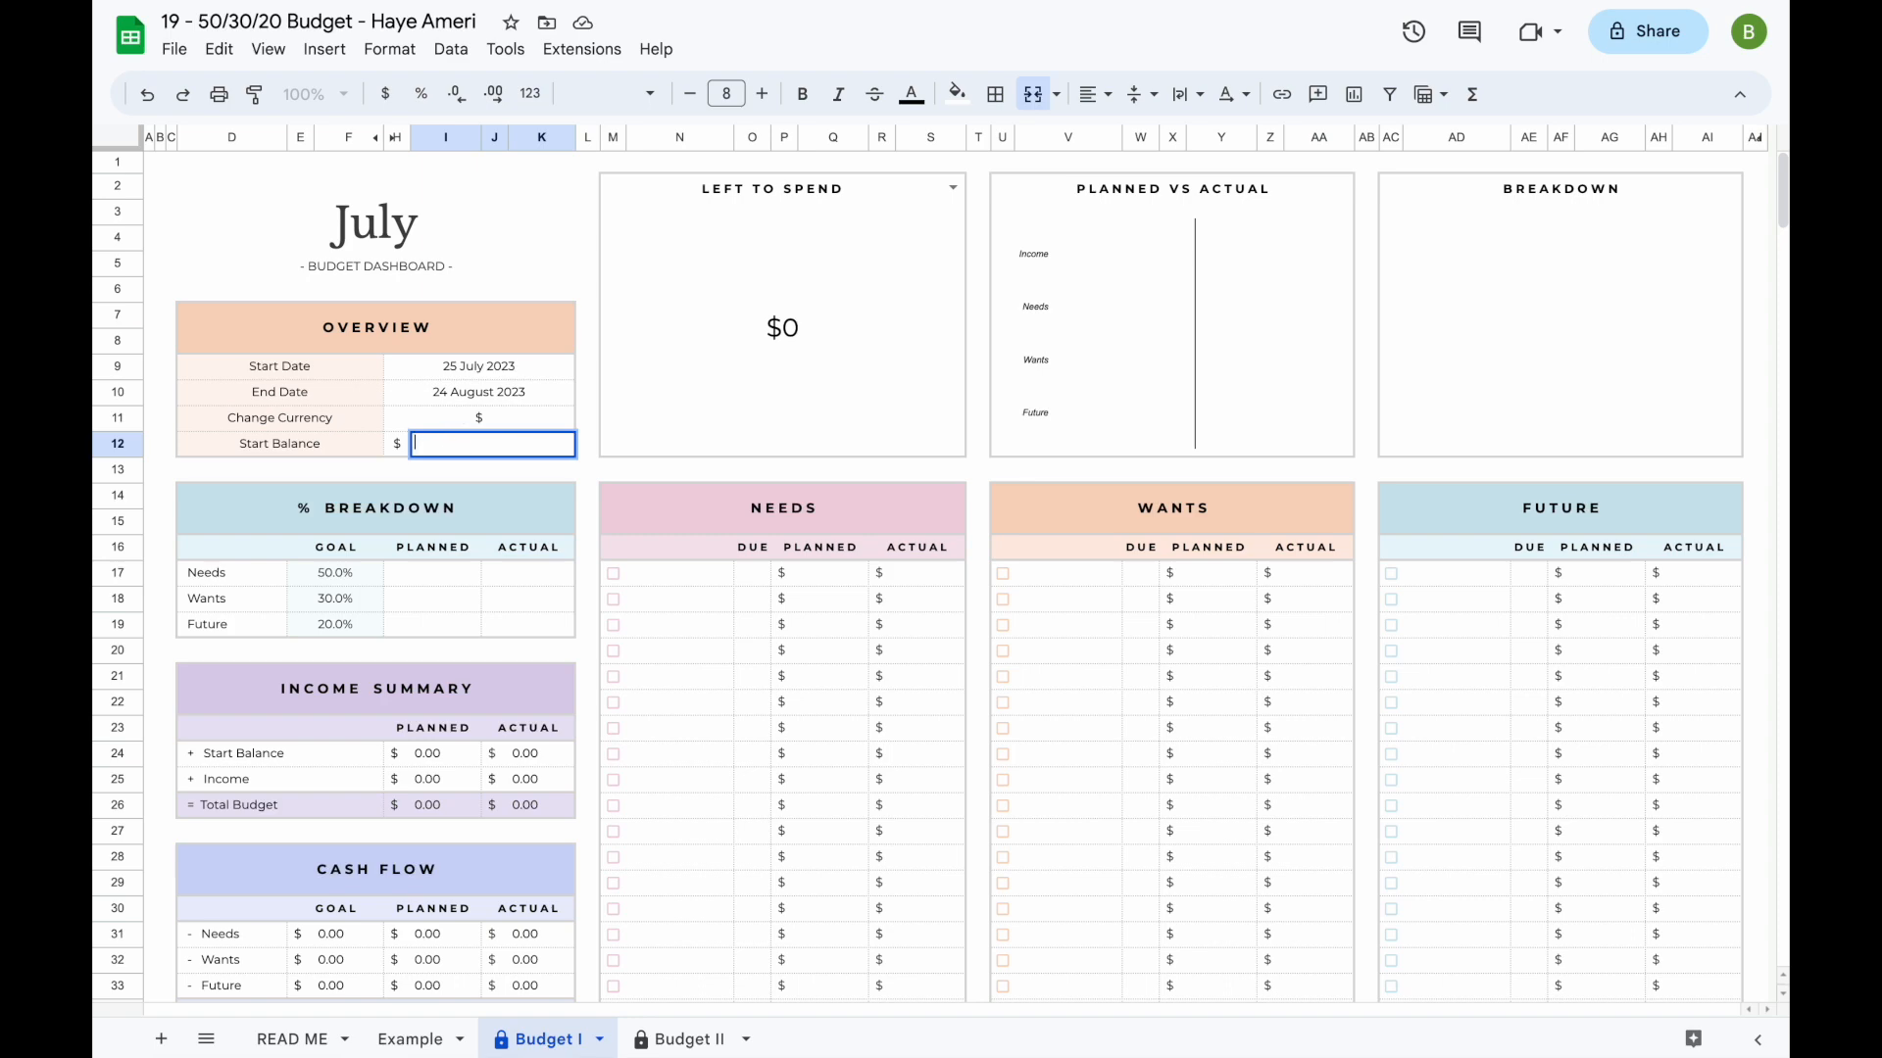
type("500")
key("Return")
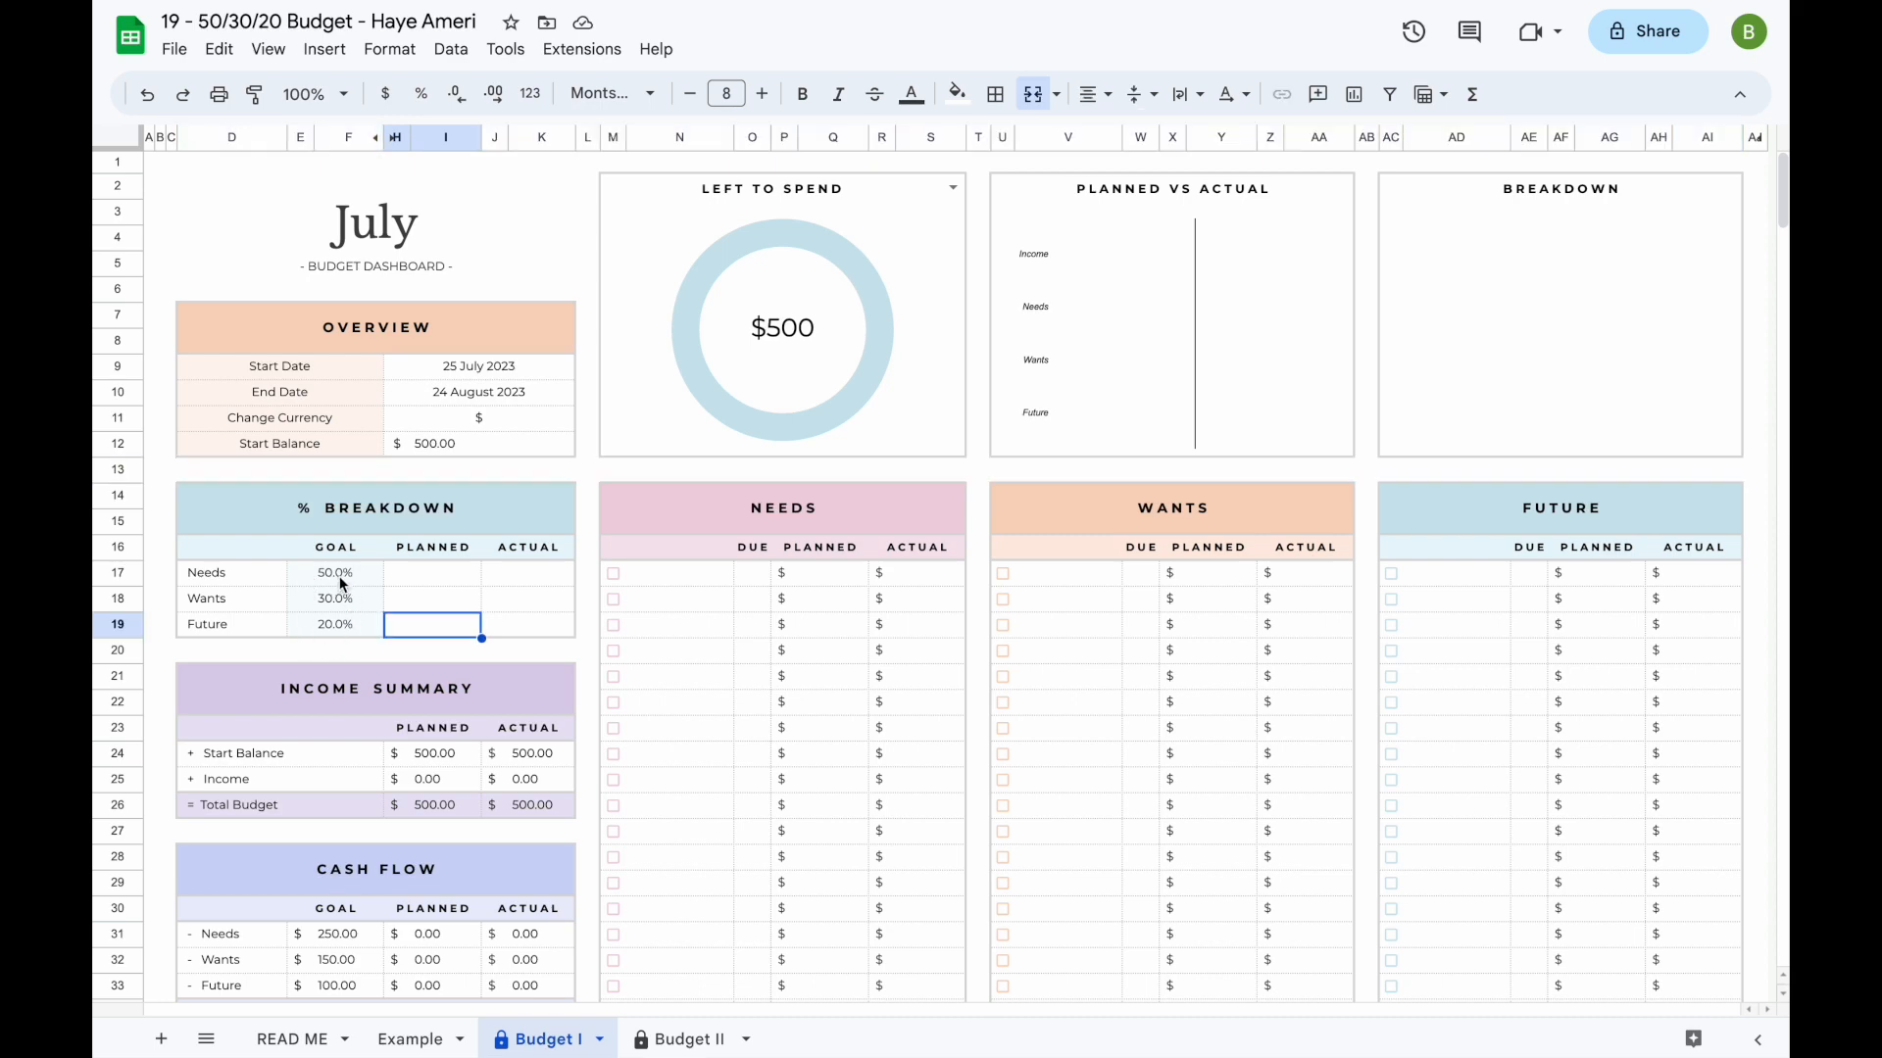
- Try goal percentages of 40% for Needs and 30% for Future in the % Breakdown, and undo both changes
double_click(339, 579)
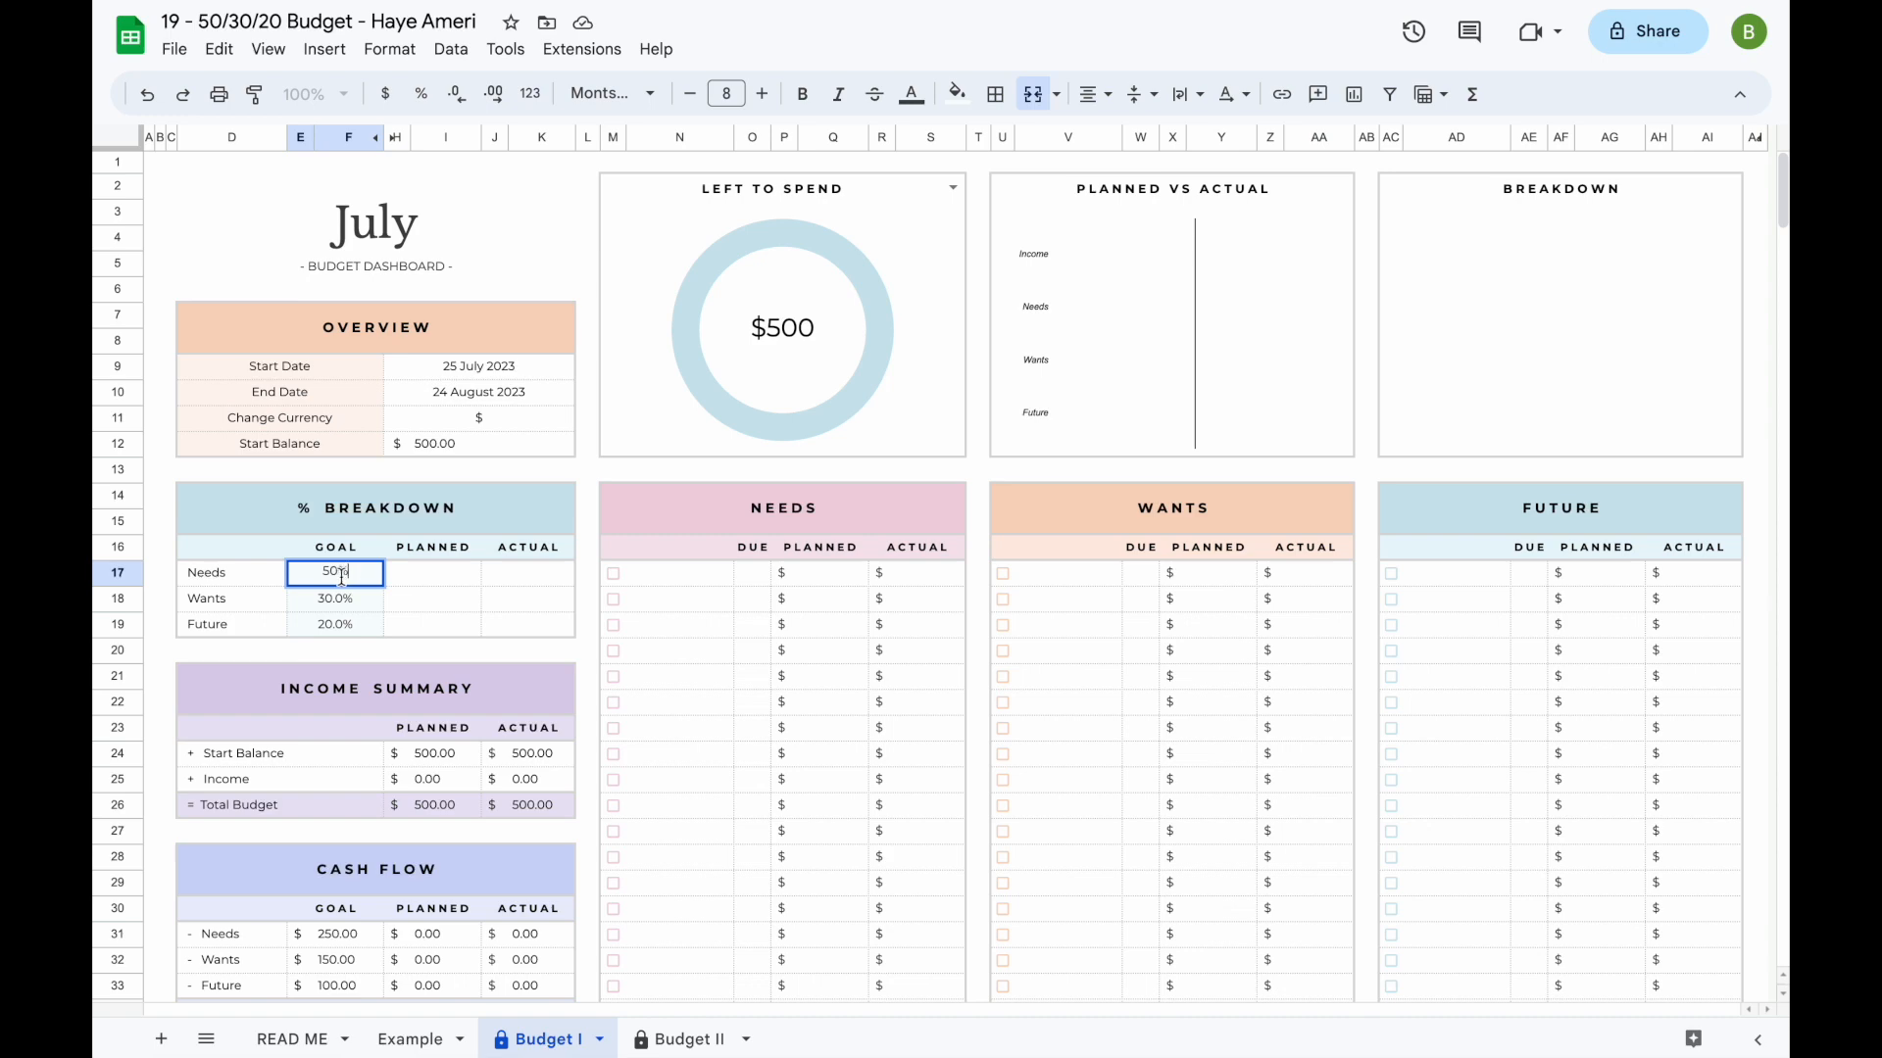
left_click(332, 574)
key("BackSpace")
type("4")
key("Return")
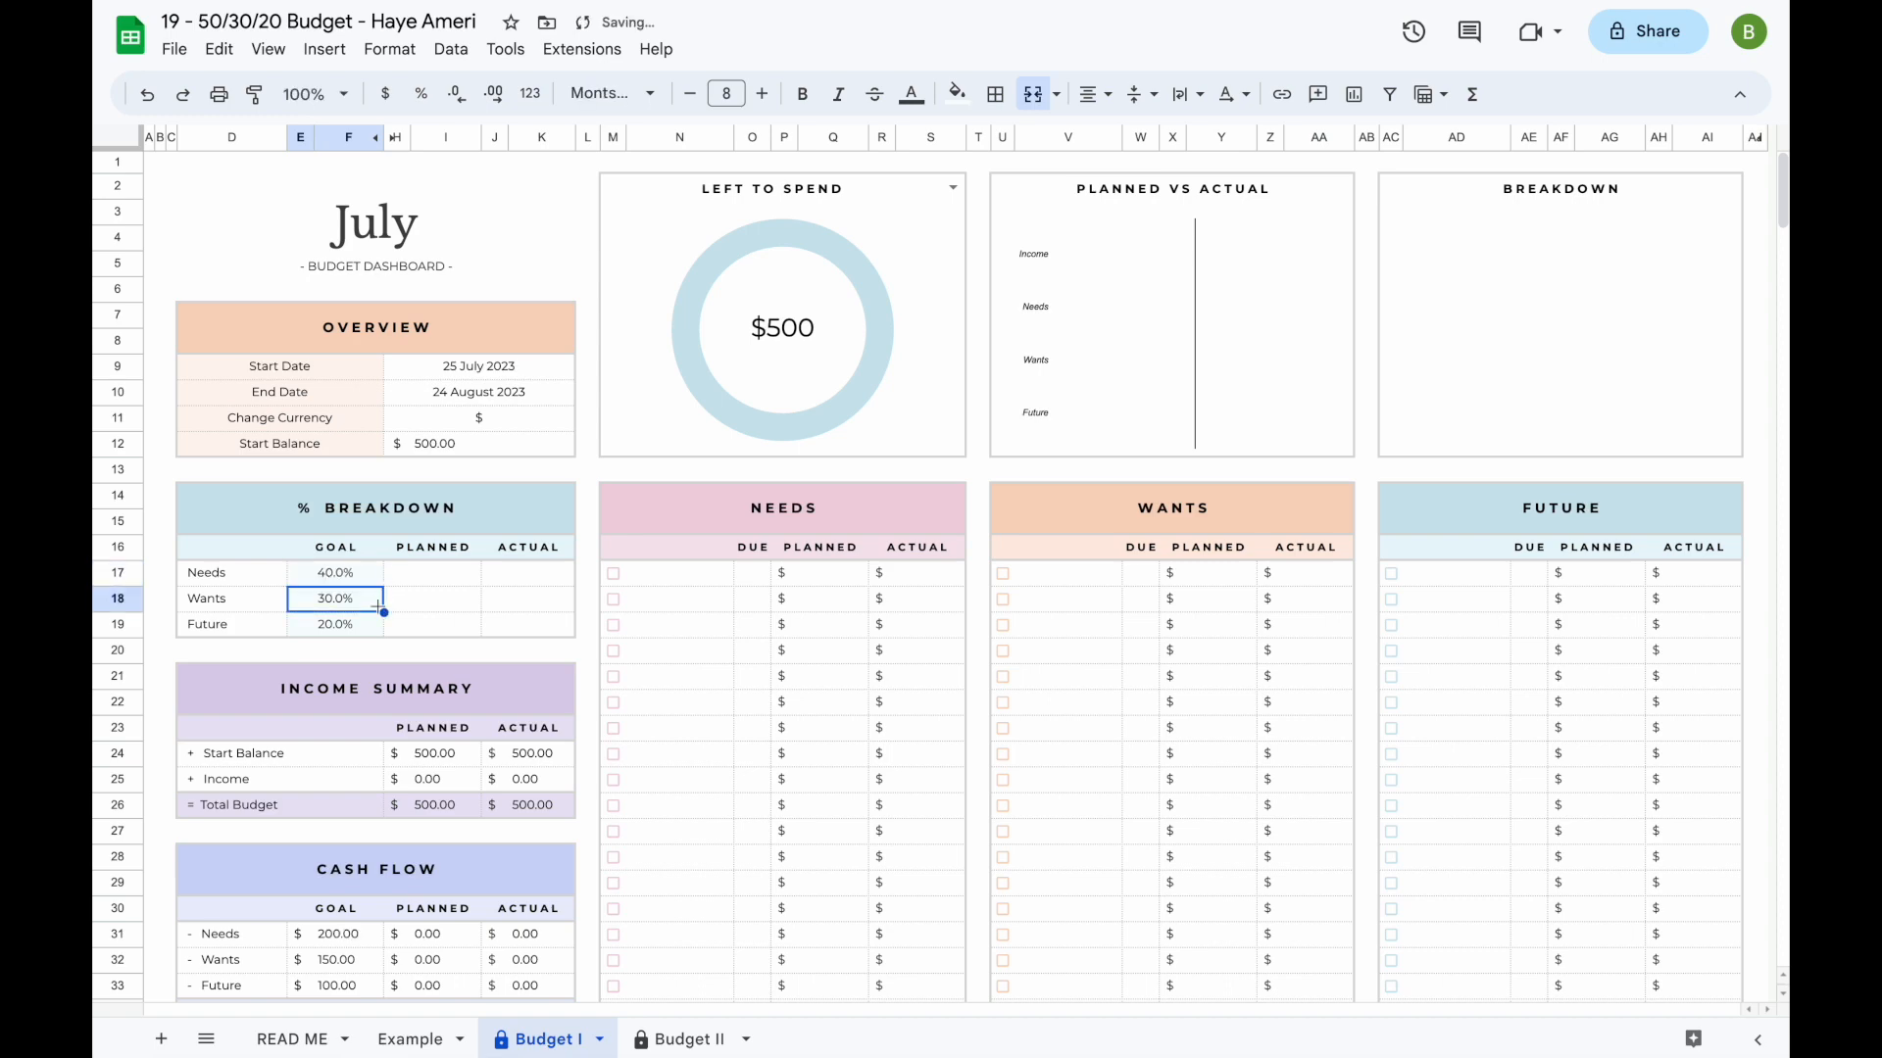
double_click(329, 625)
key("BackSpace")
type("3")
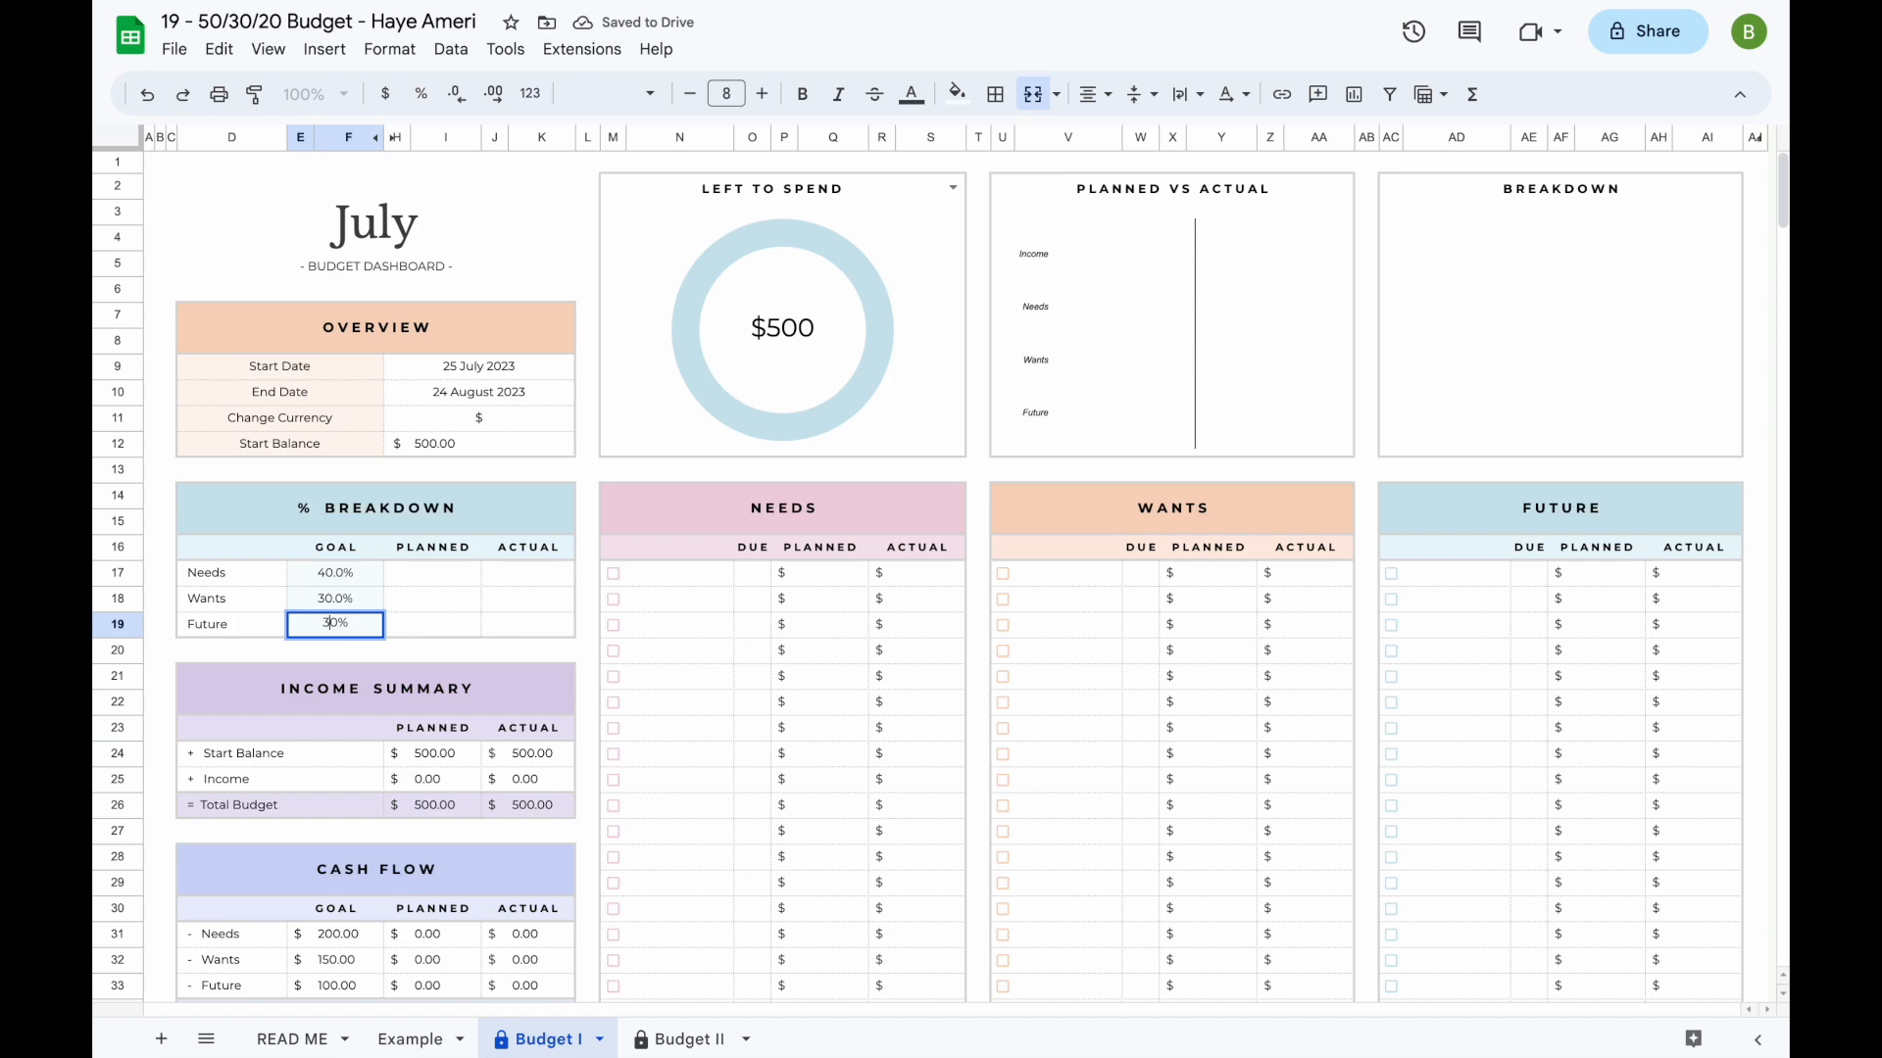
key("Return")
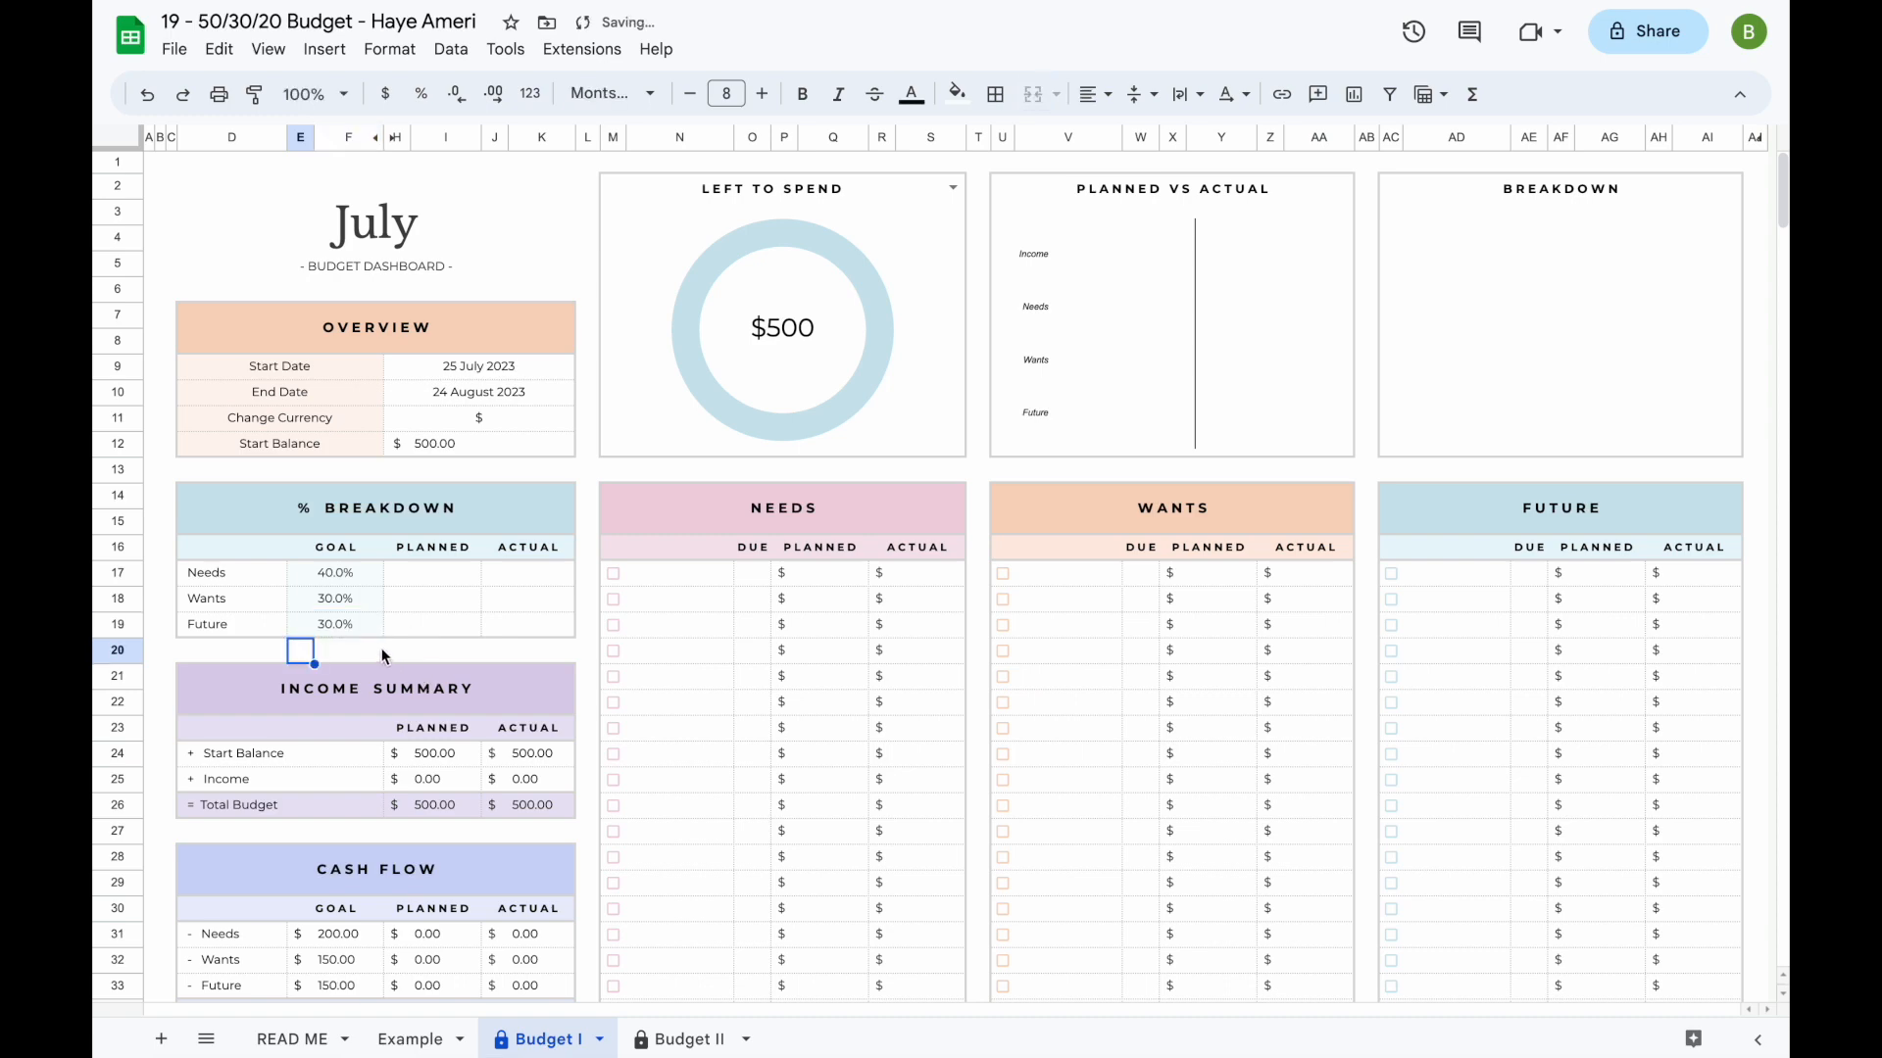
key("ctrl+z")
key("ctrl+z")
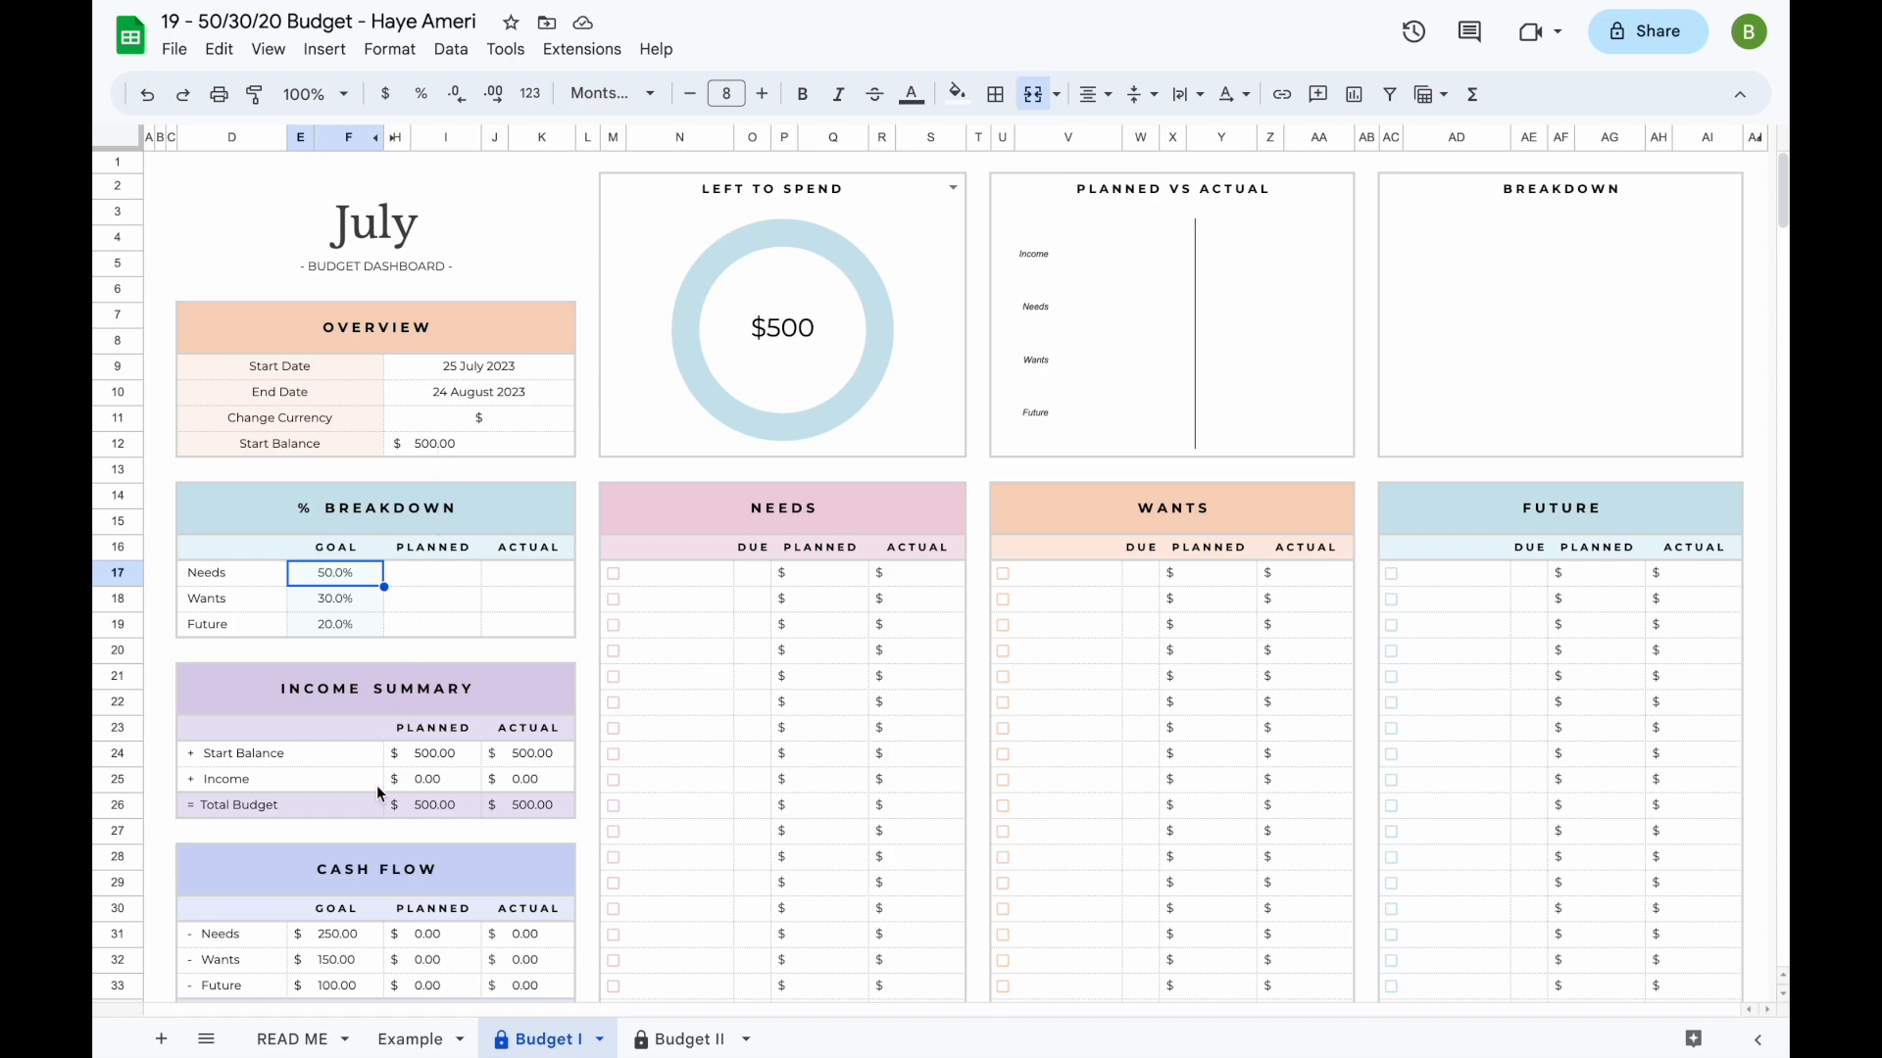
- Review the Income Summary, Cash Flow and Income sections of the Budget I sheet
scroll(378, 787, "down", 2)
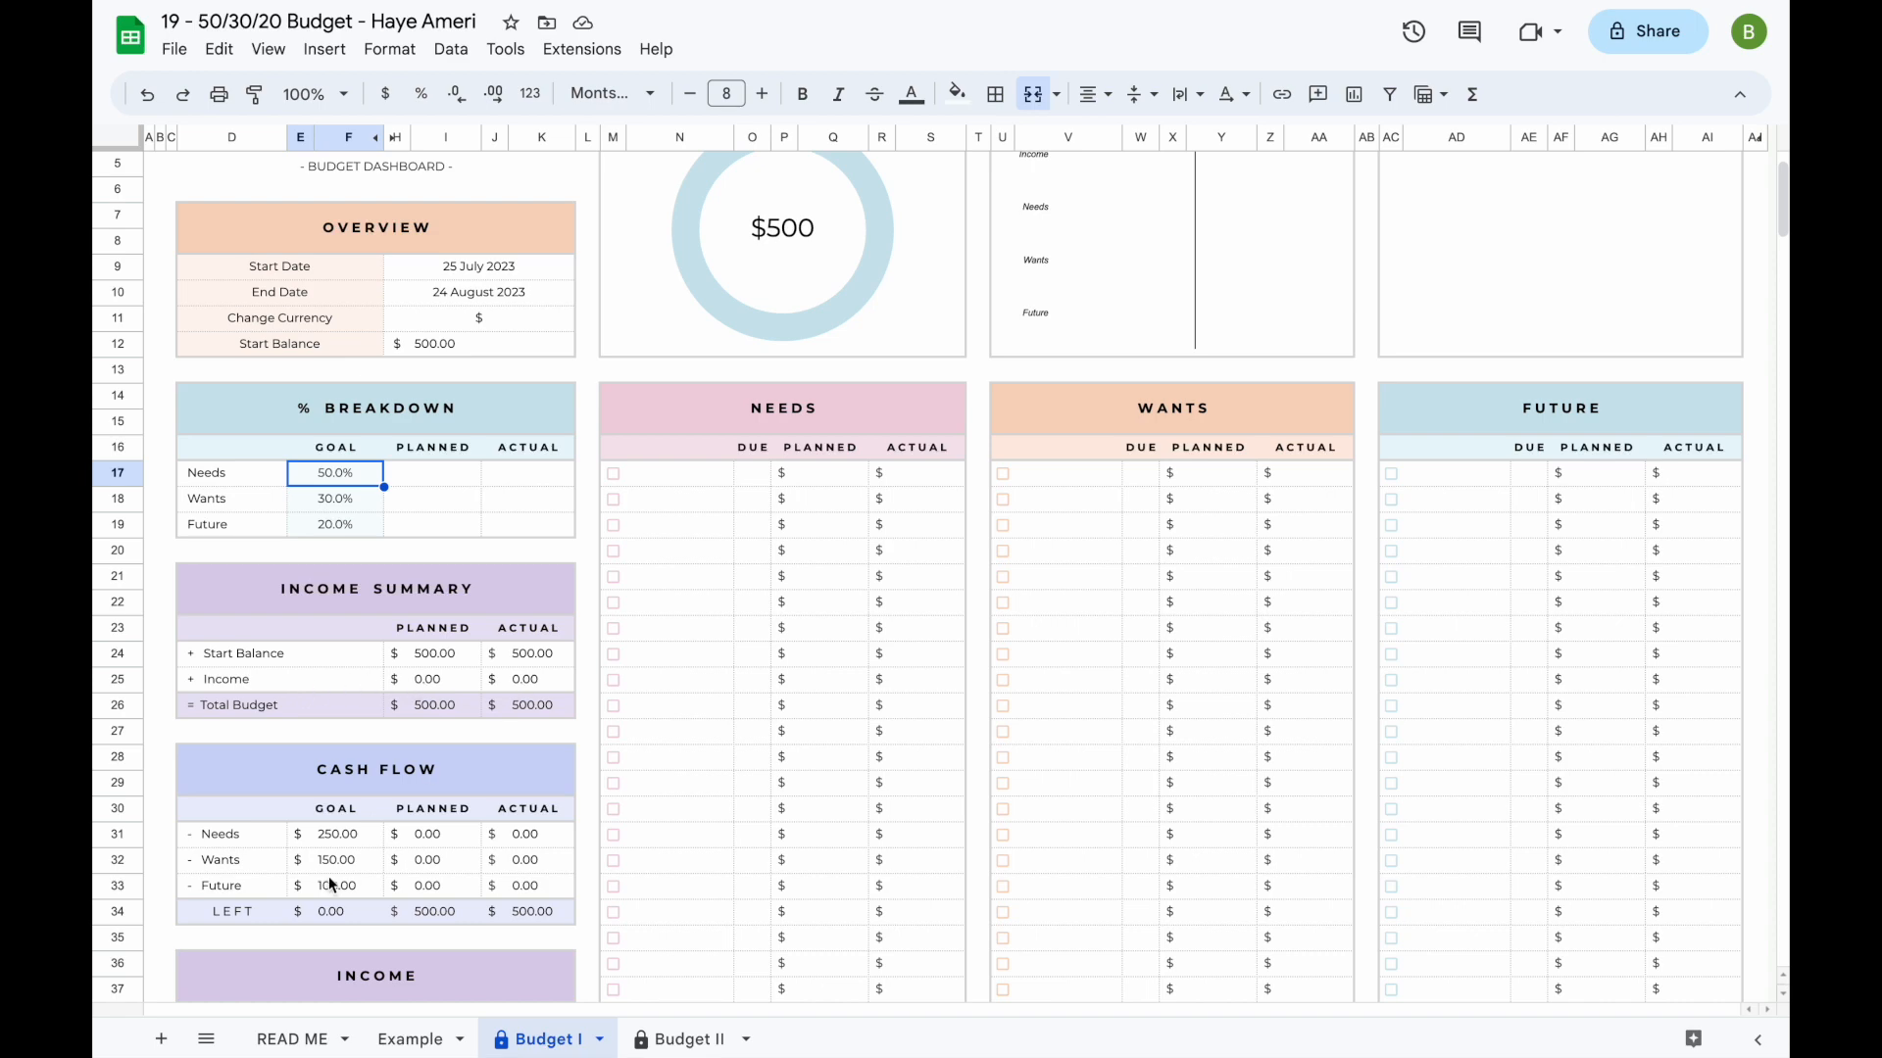
scroll(371, 825, "down", 8)
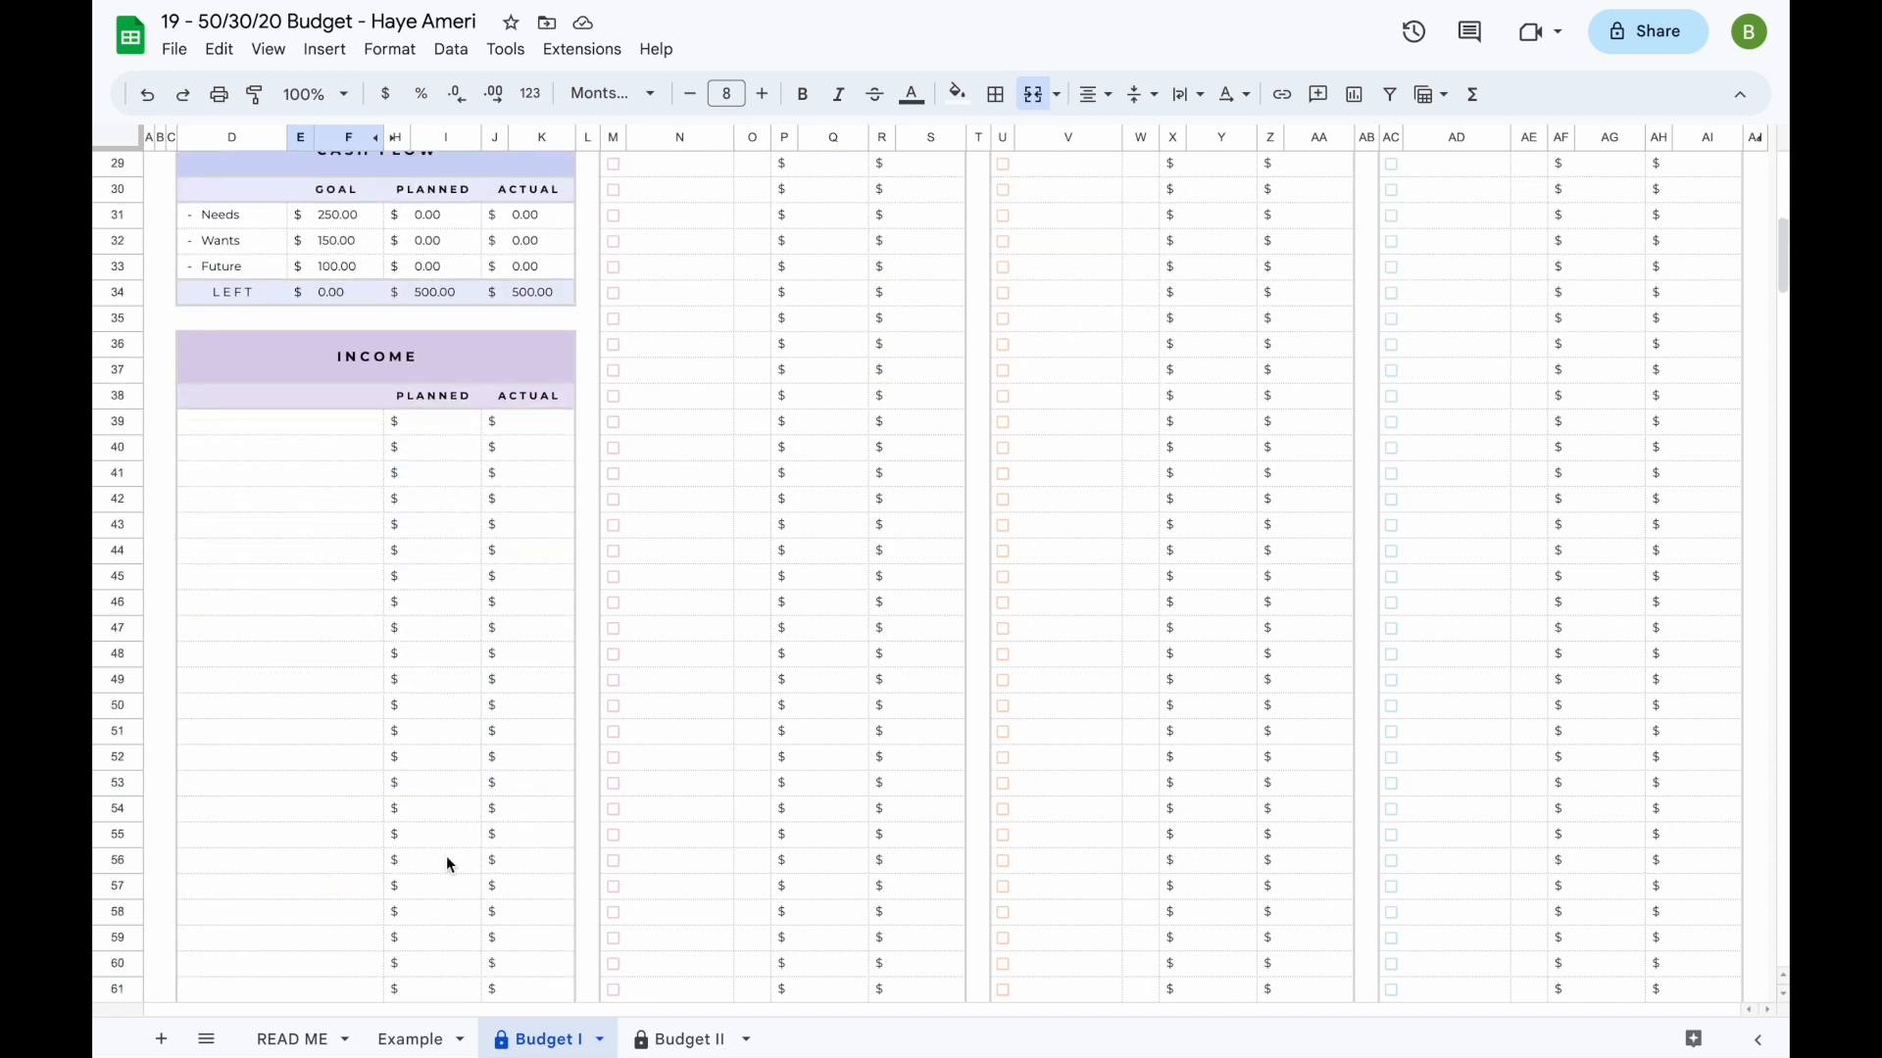
scroll(447, 864, "up", 9)
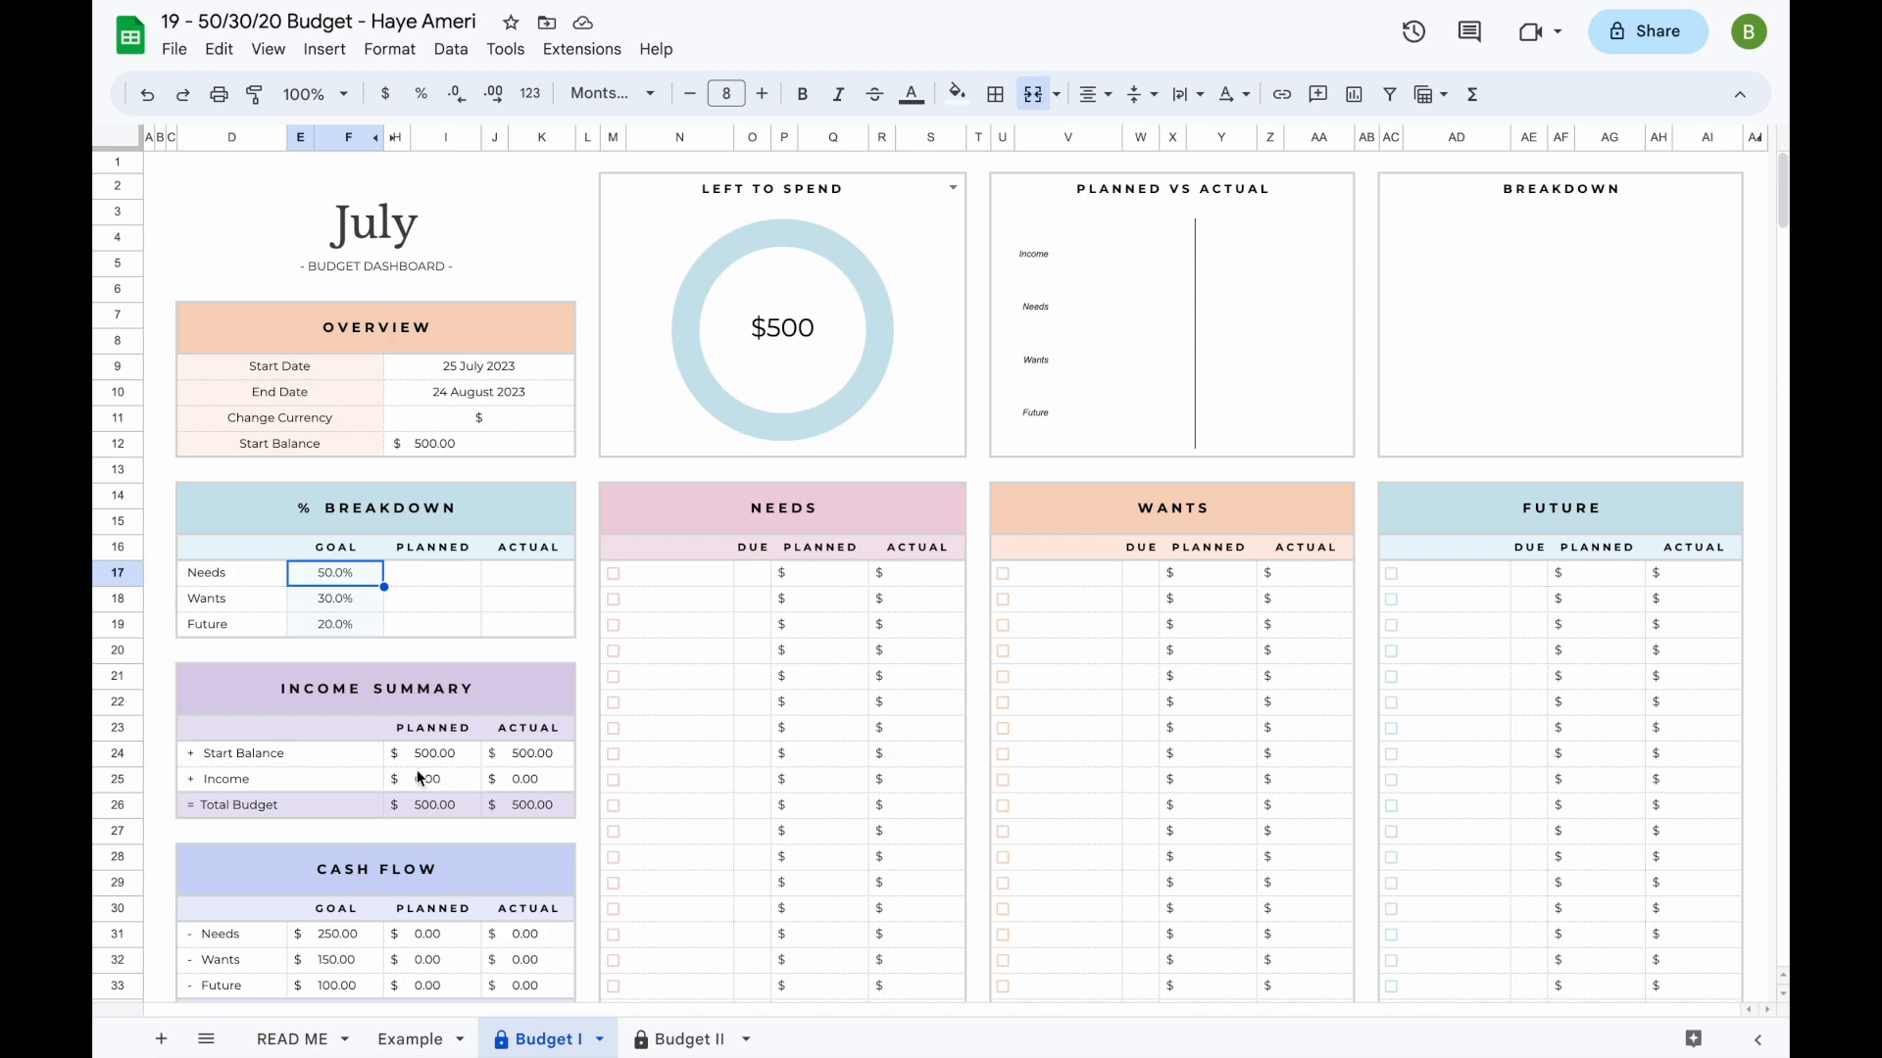
scroll(439, 778, "down", 1)
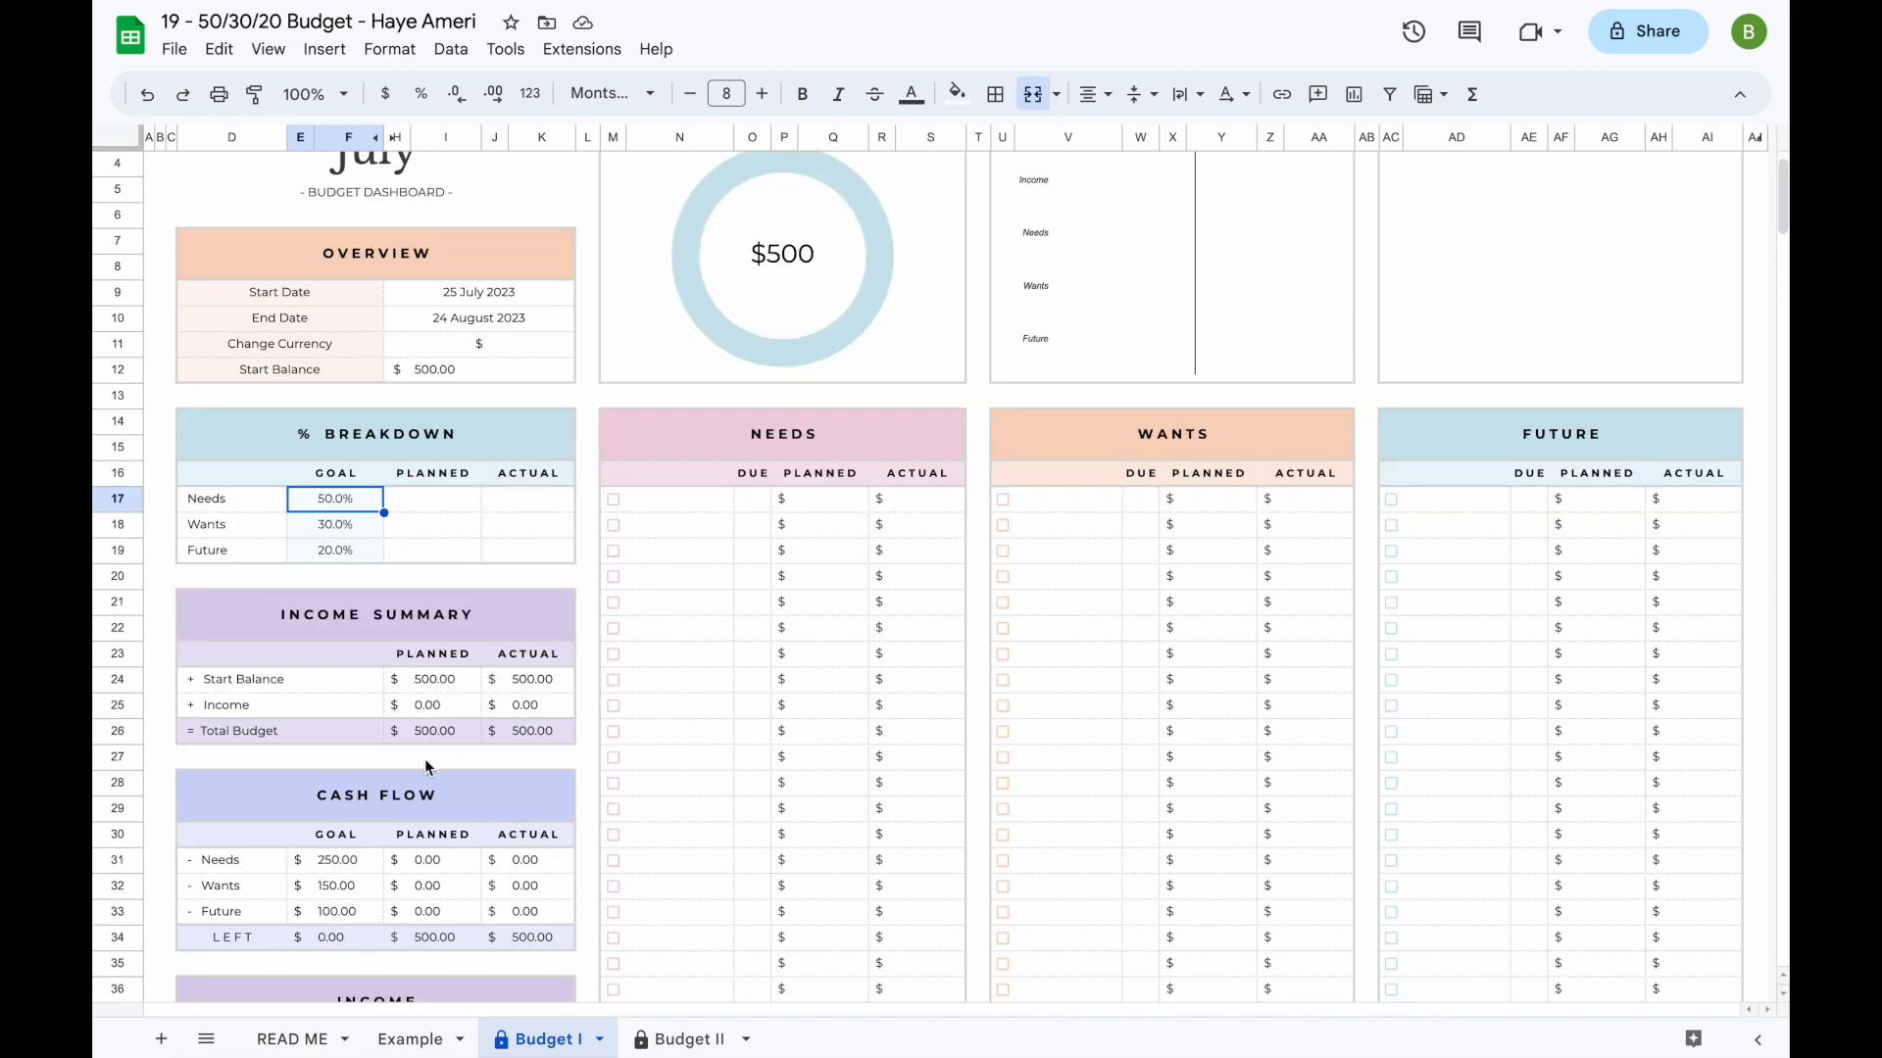
scroll(426, 767, "down", 1)
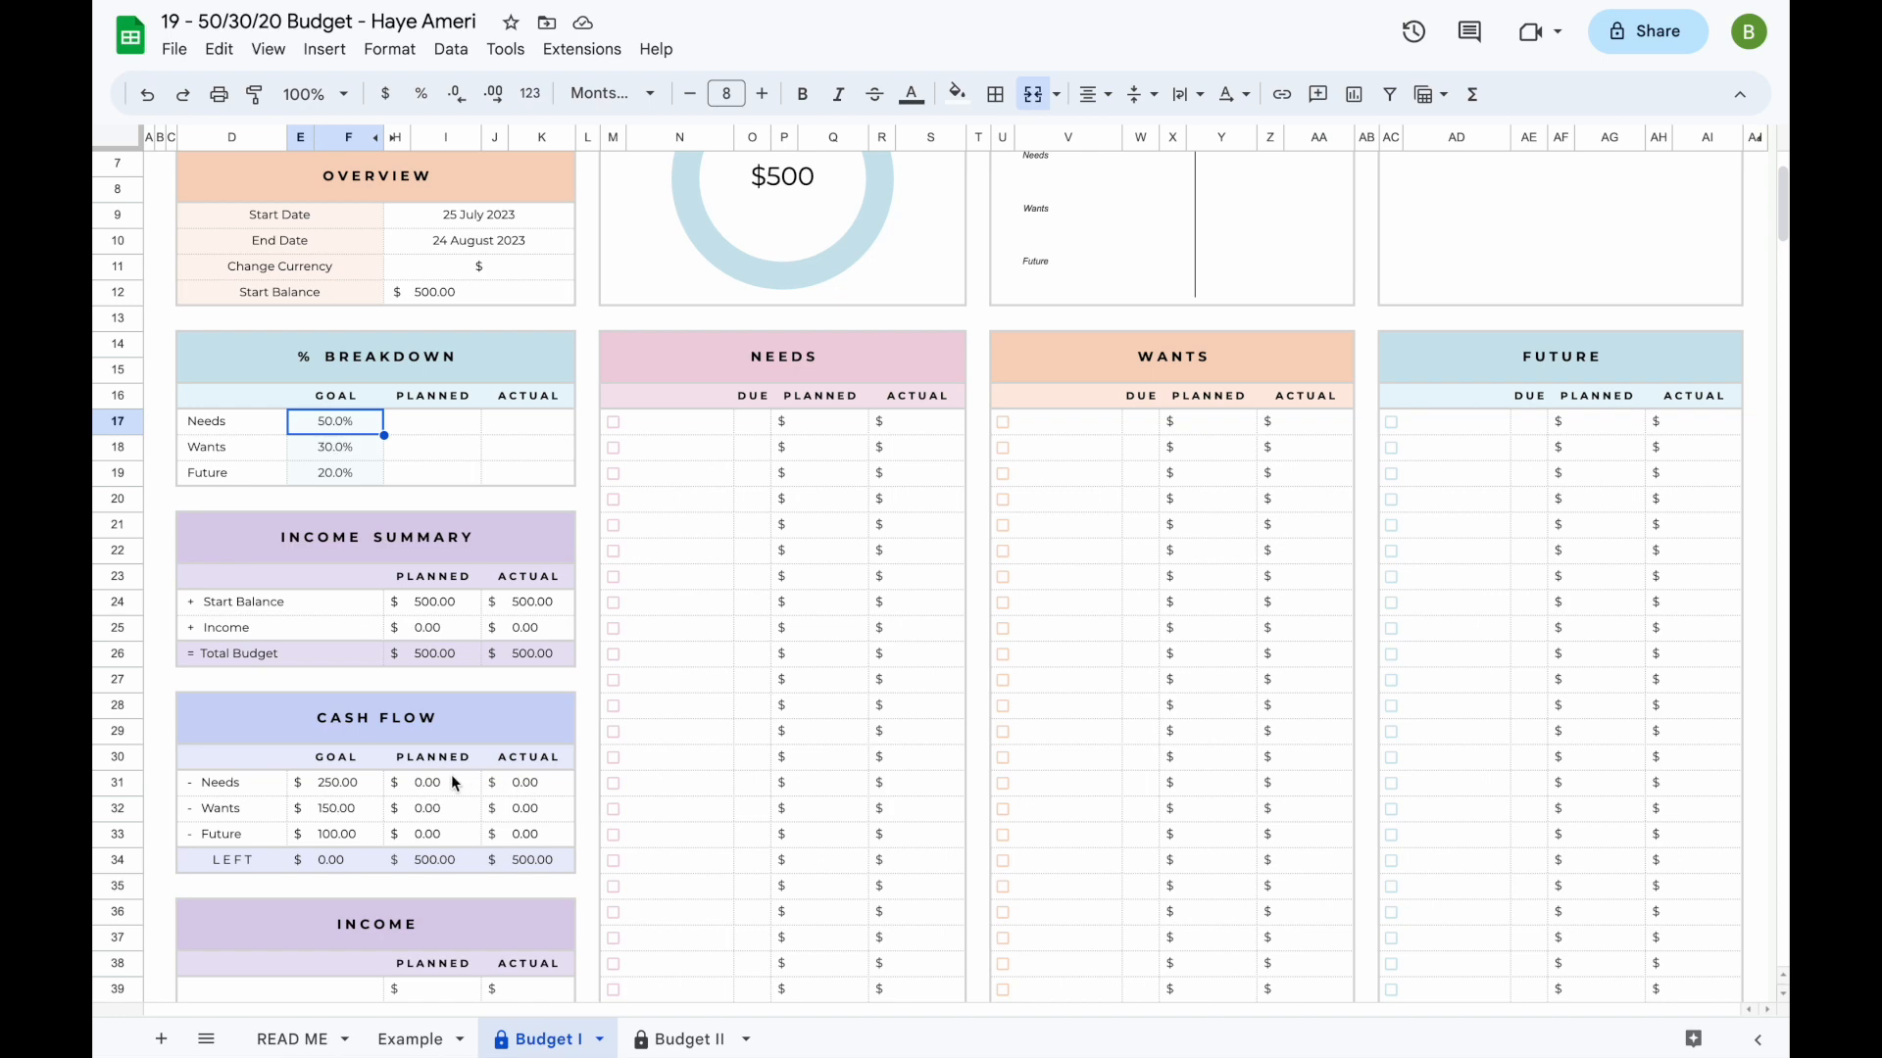
scroll(452, 776, "up", 2)
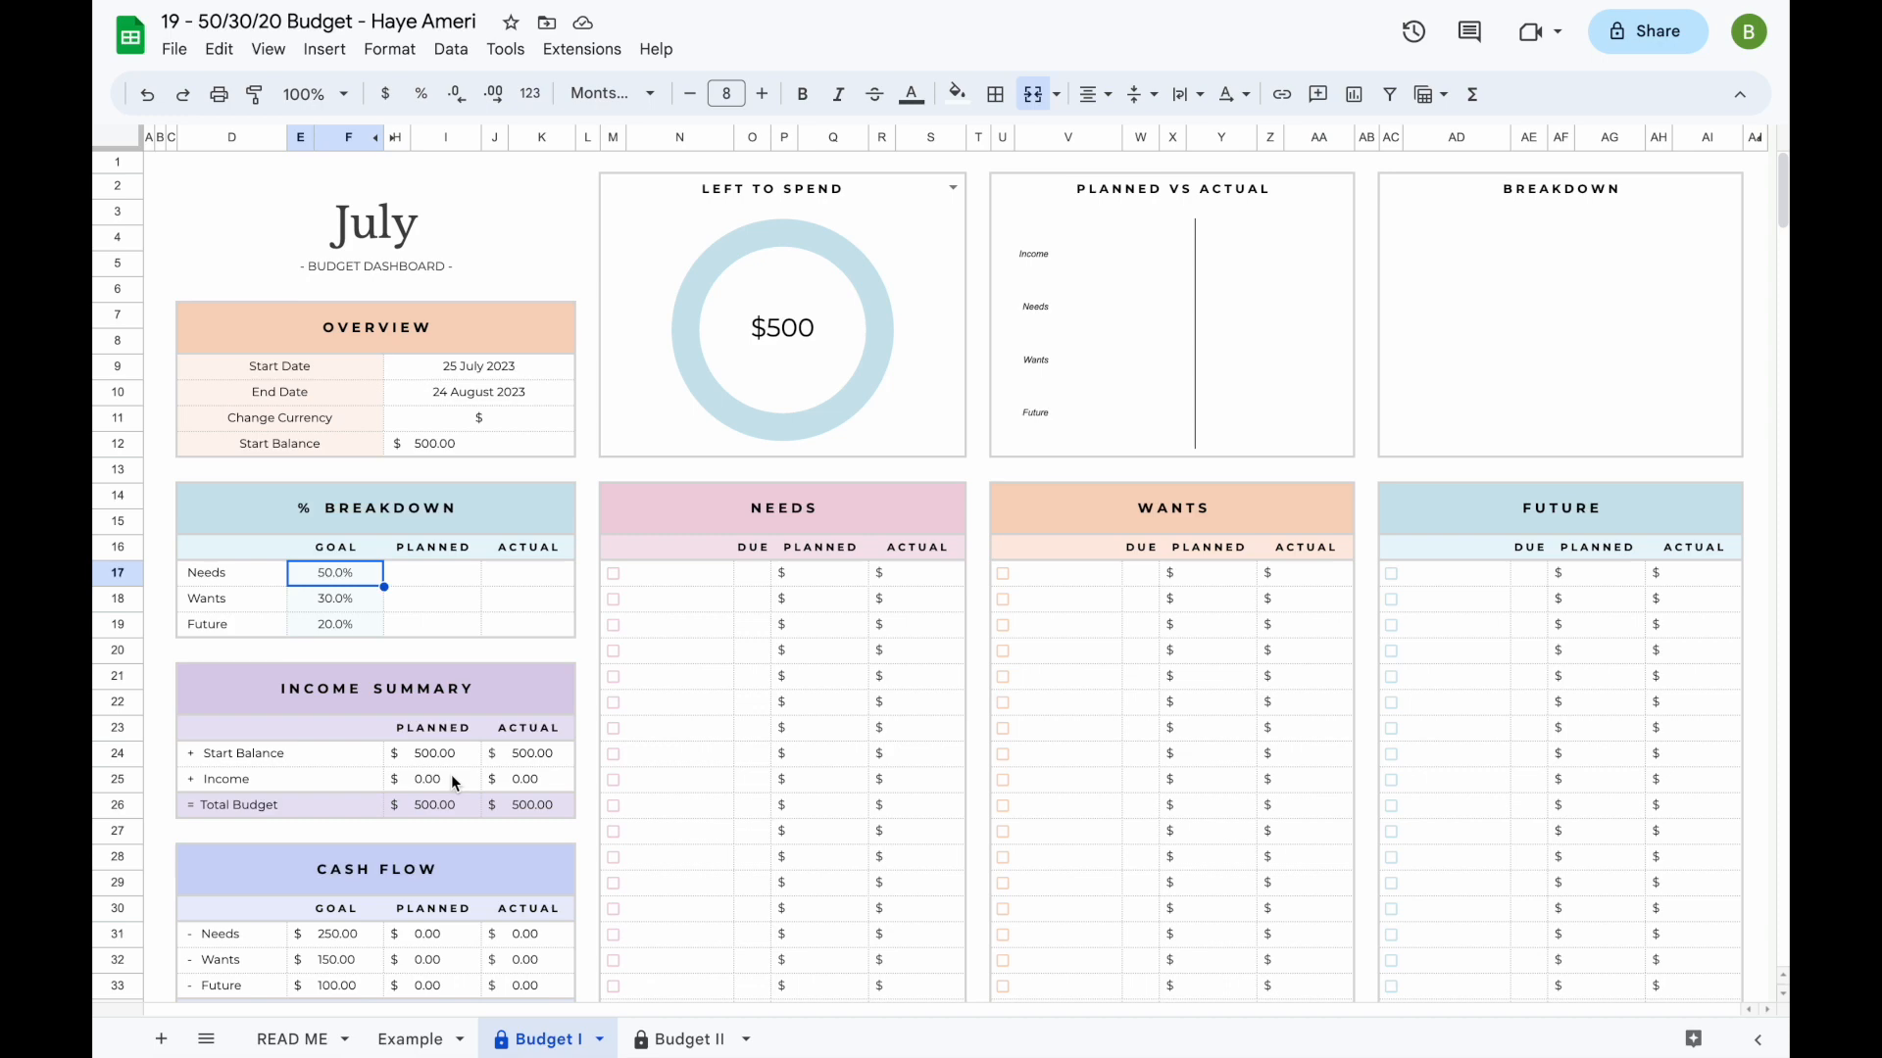
- List Paycheck #1, Bonus, Side hustle and Gifts under Income, and Groceries, Car, Rent, Internet and Phone under Needs
scroll(450, 774, "down", 6)
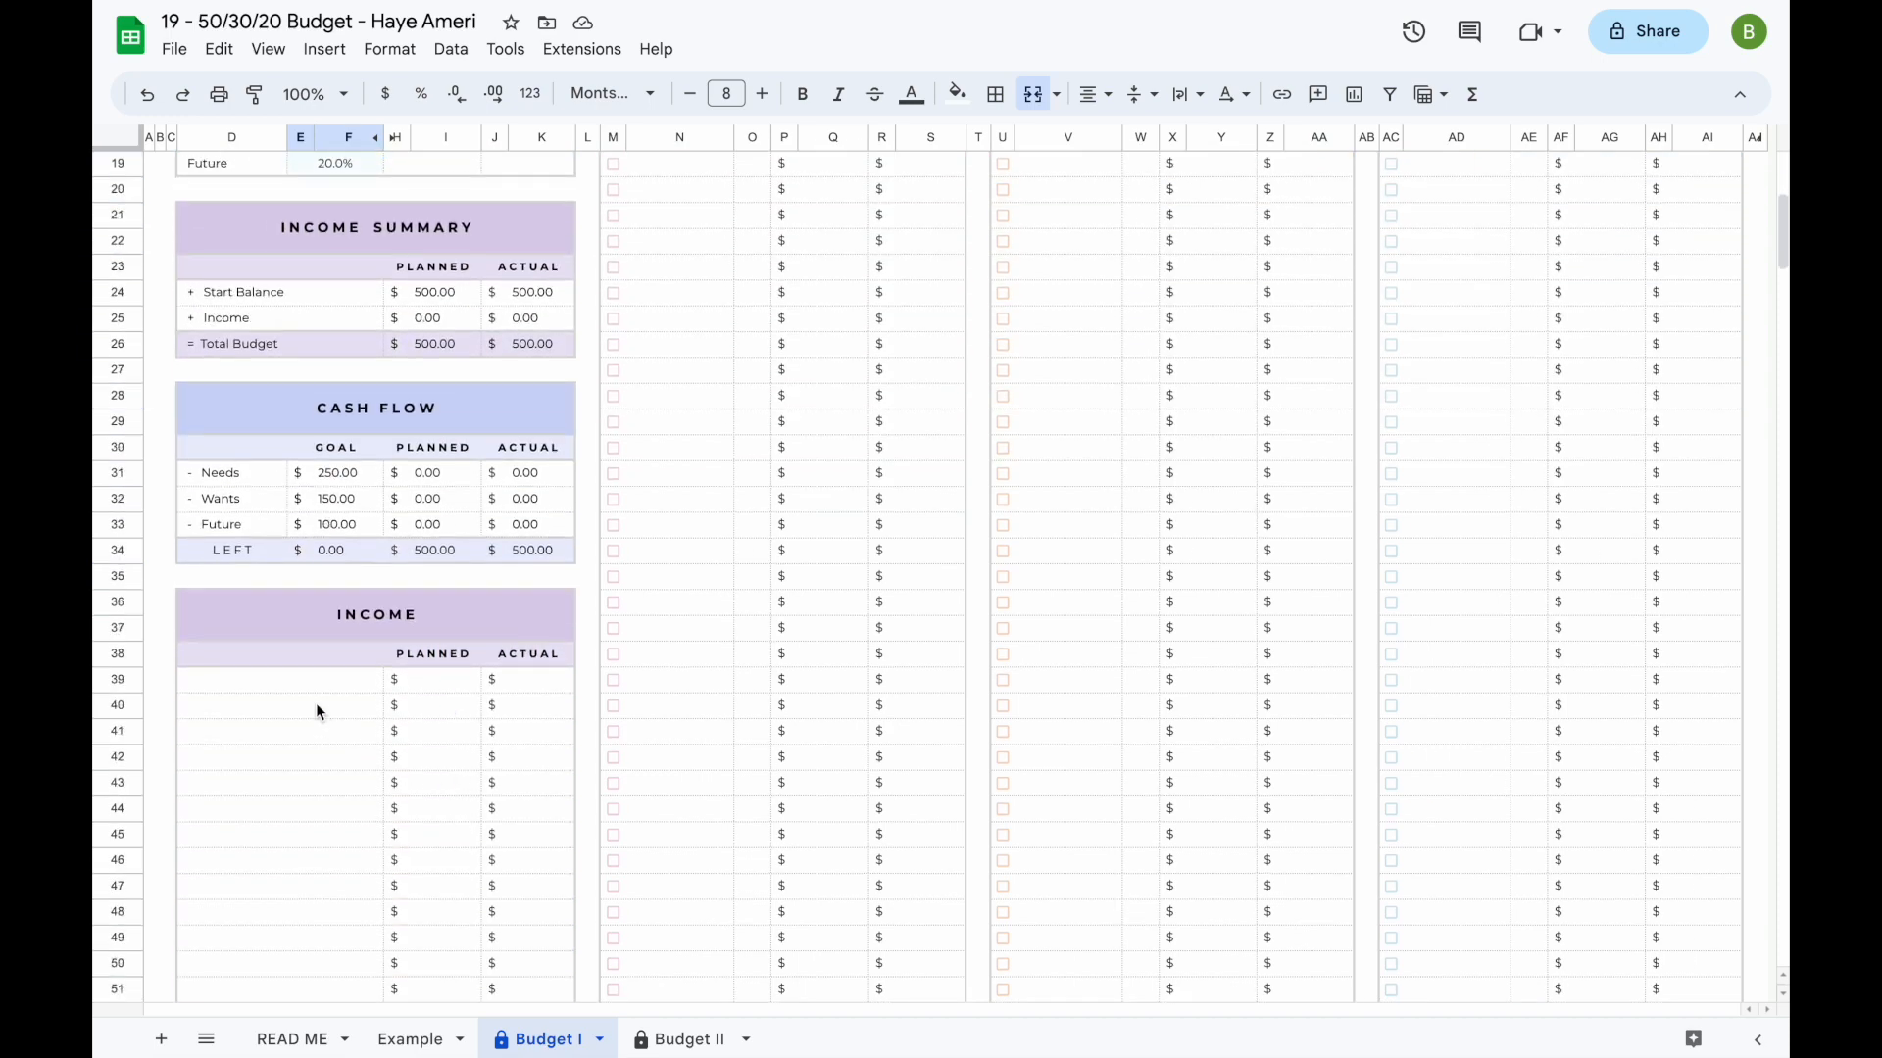
left_click(278, 690)
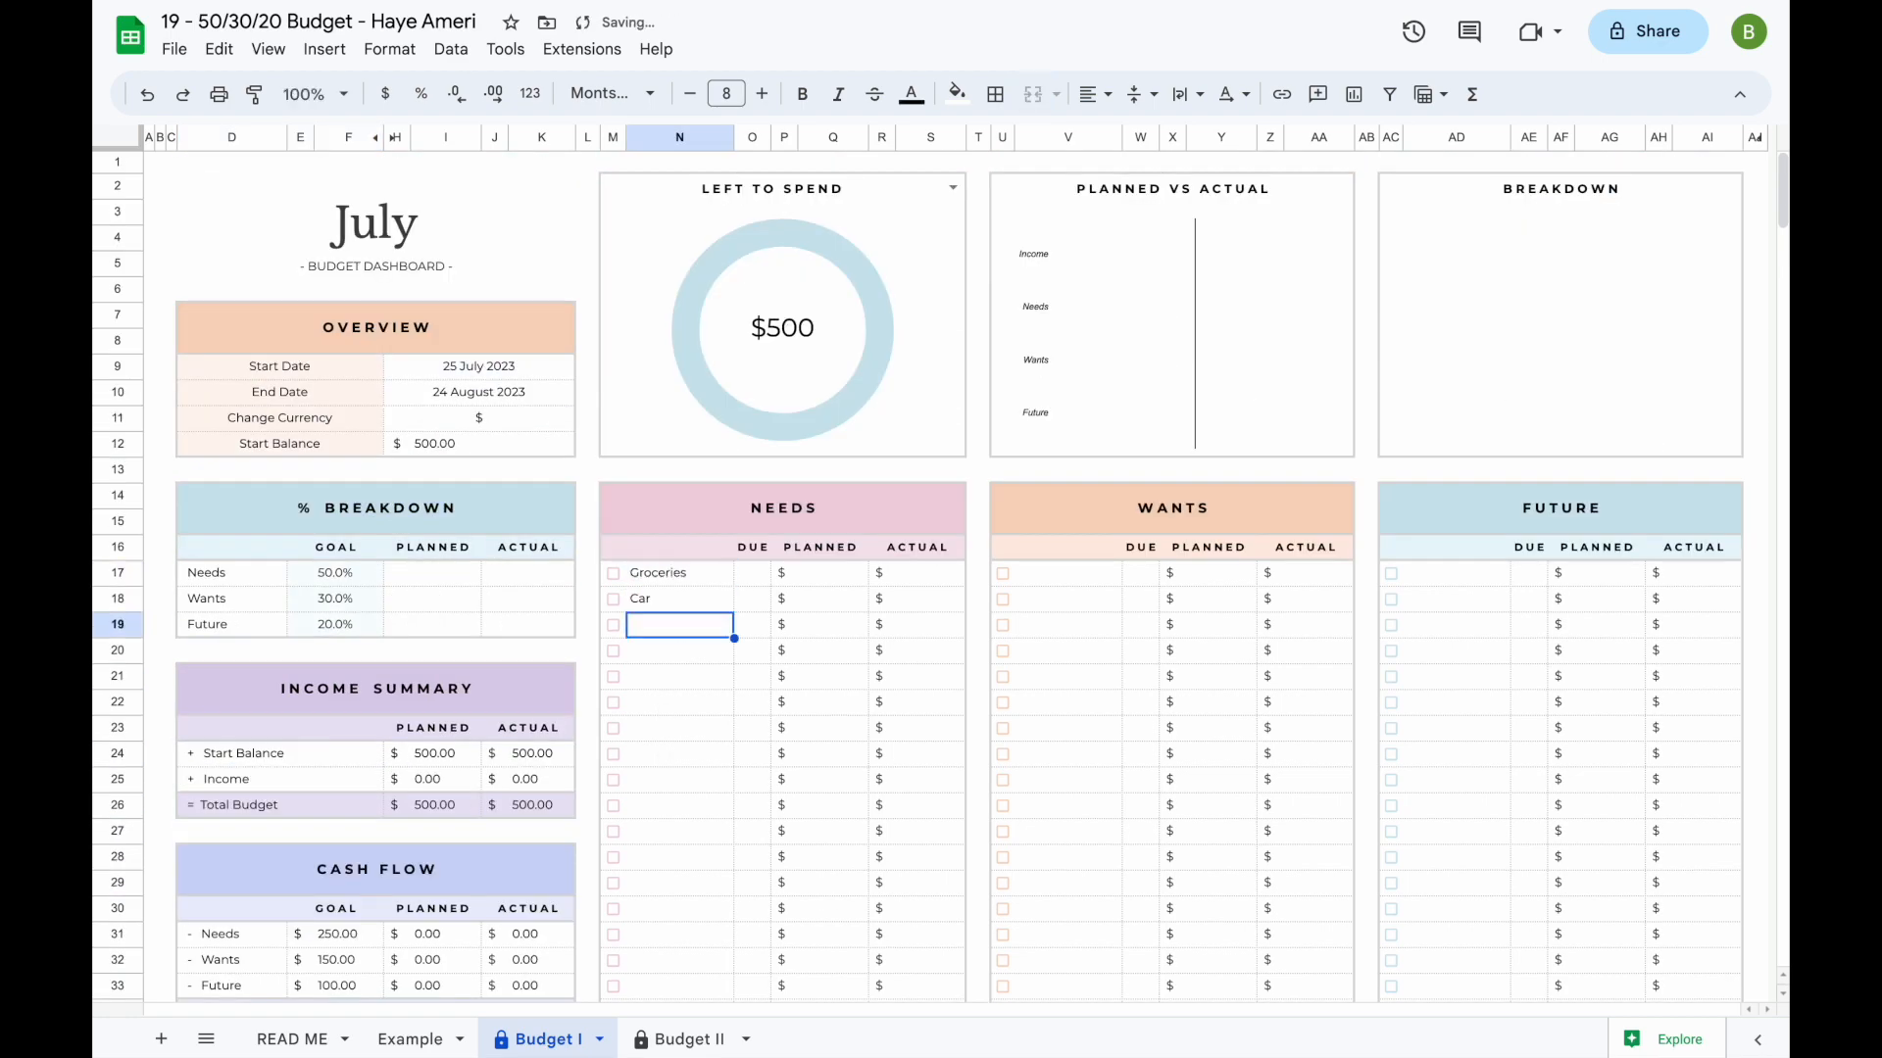
type("Rent Internet Phone")
left_click(752, 598)
- List Clothing, Coffee and Dining Out under Wants, and Credit Card #1 and Emergencies under Future
left_click(1068, 573)
type("Clothing Coffee Dining Out")
left_click(1457, 574)
type("Credit Card #1")
key("Return")
type("Emergencies")
key("Return")
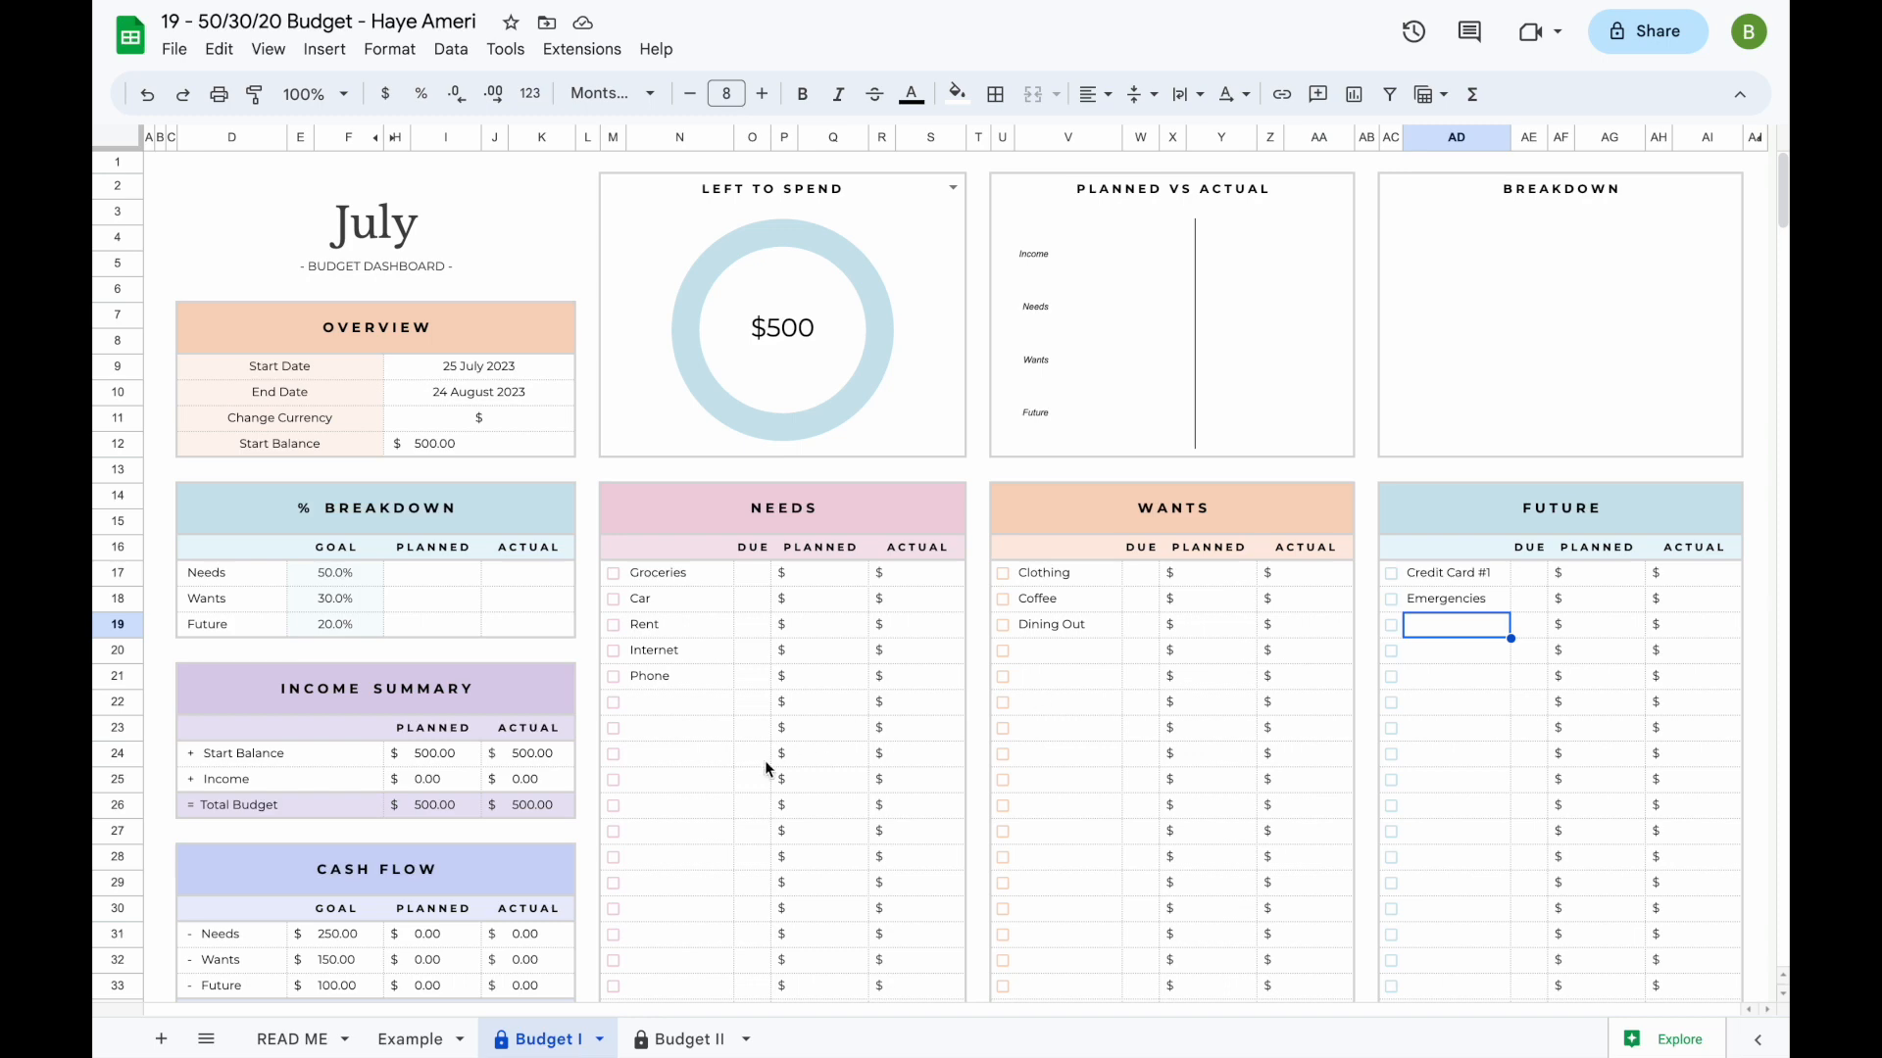
- Enter planned income of 3500 for Paycheck #1, 500 for Bonus, 750 for Side hustle and 100 for Gifts
scroll(764, 761, "down", 4)
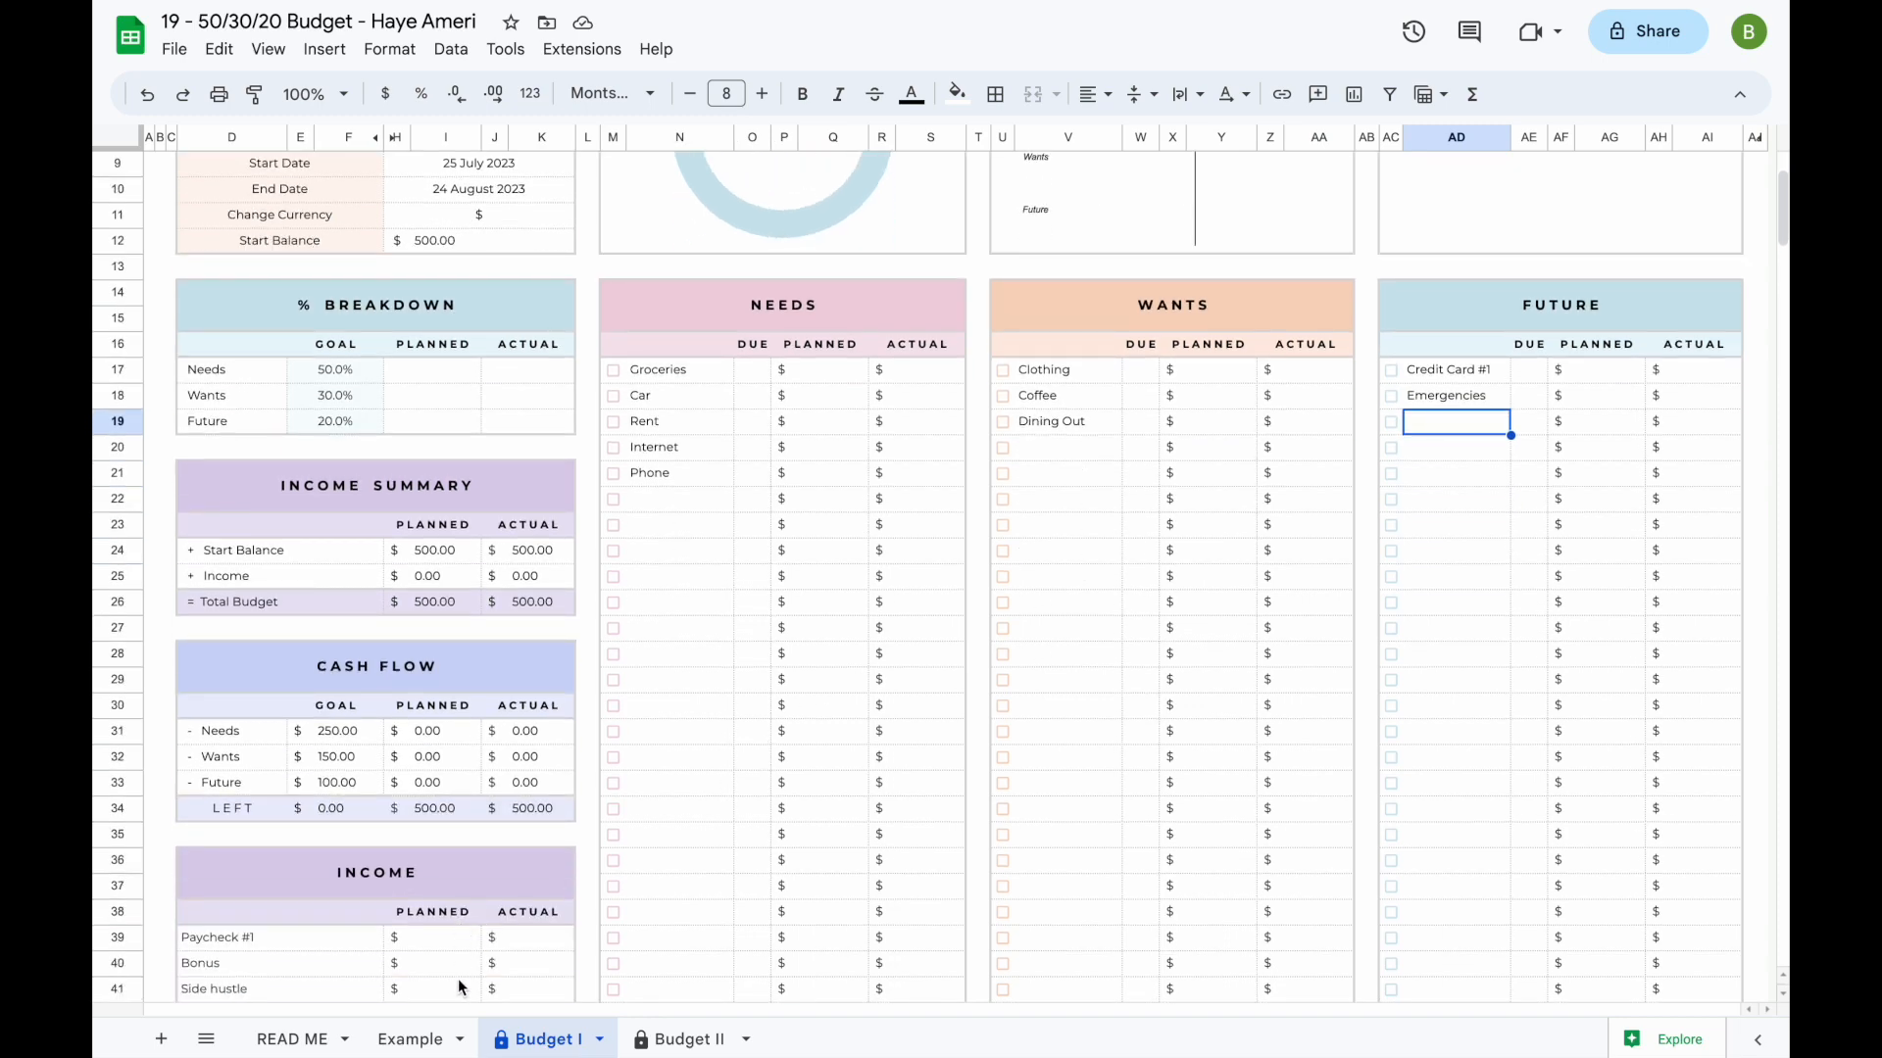
scroll(630, 755, "down", 1)
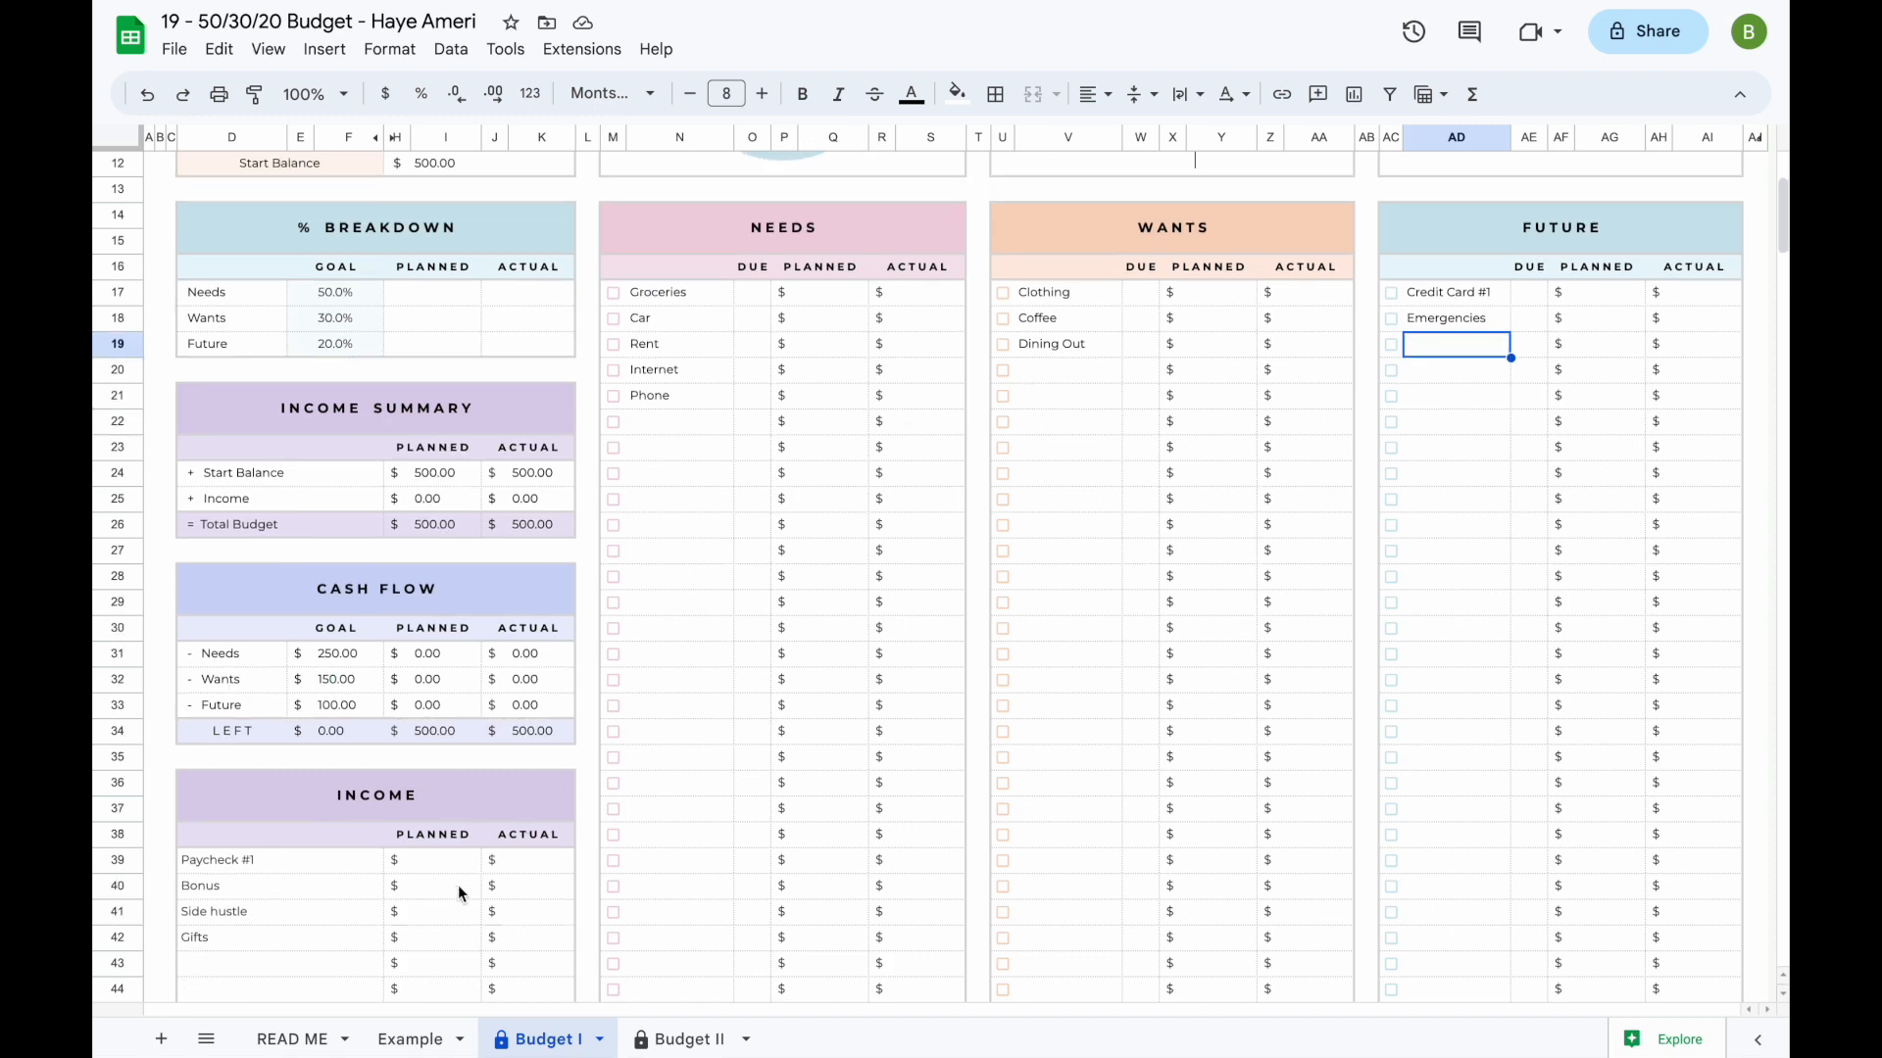
scroll(456, 885, "down", 1)
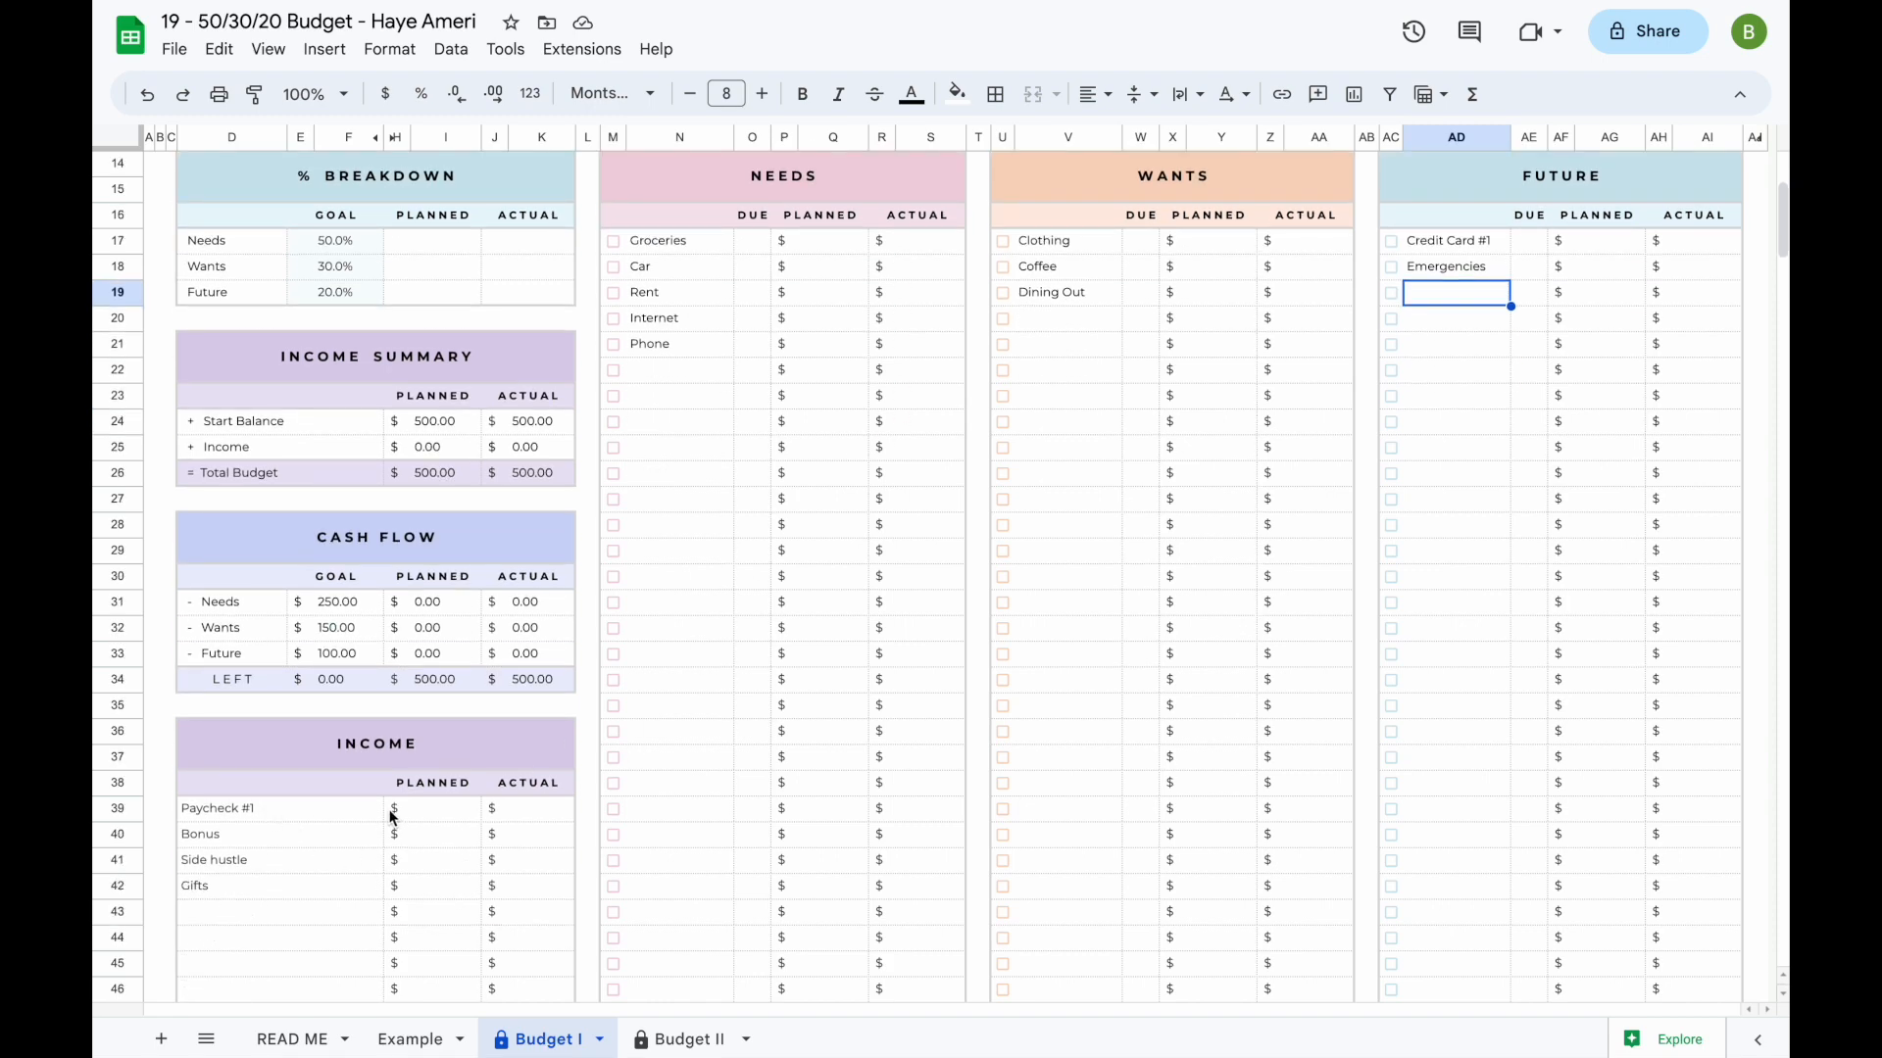
left_click(438, 810)
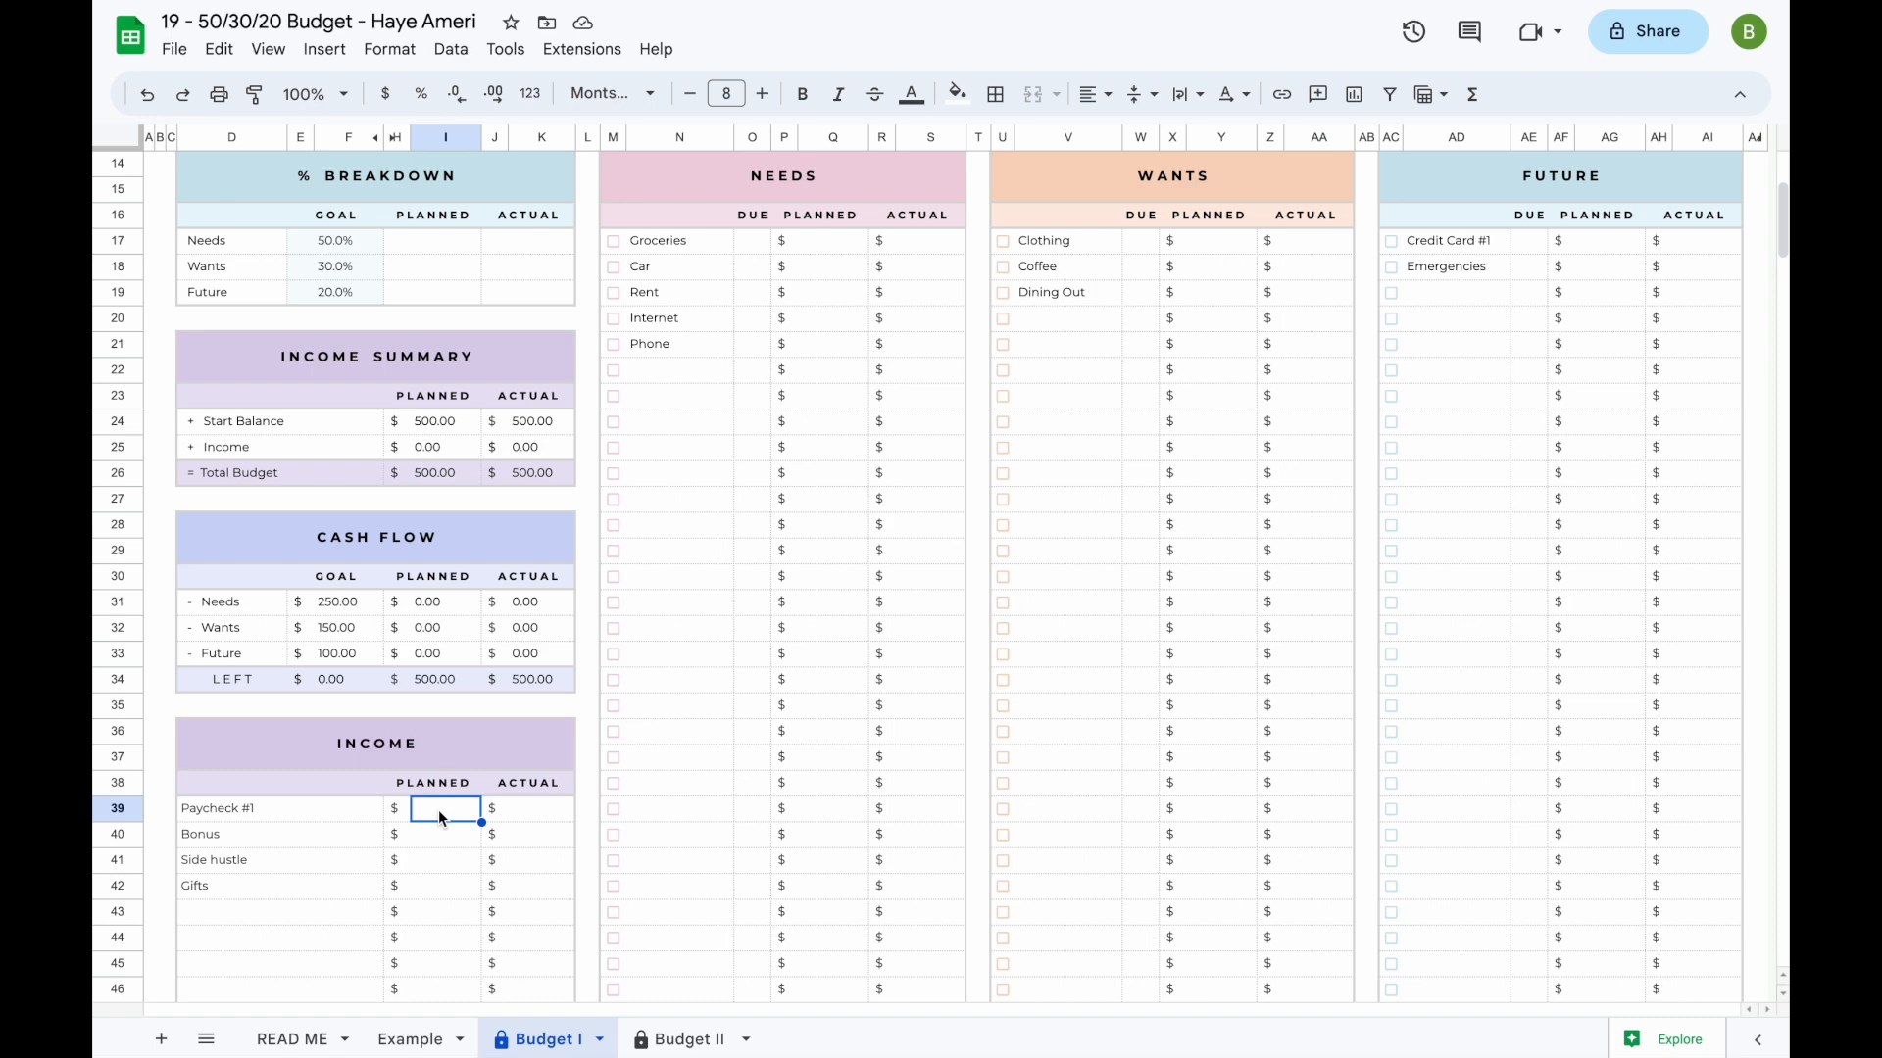
type("3500")
key("Return")
type("500")
key("Return")
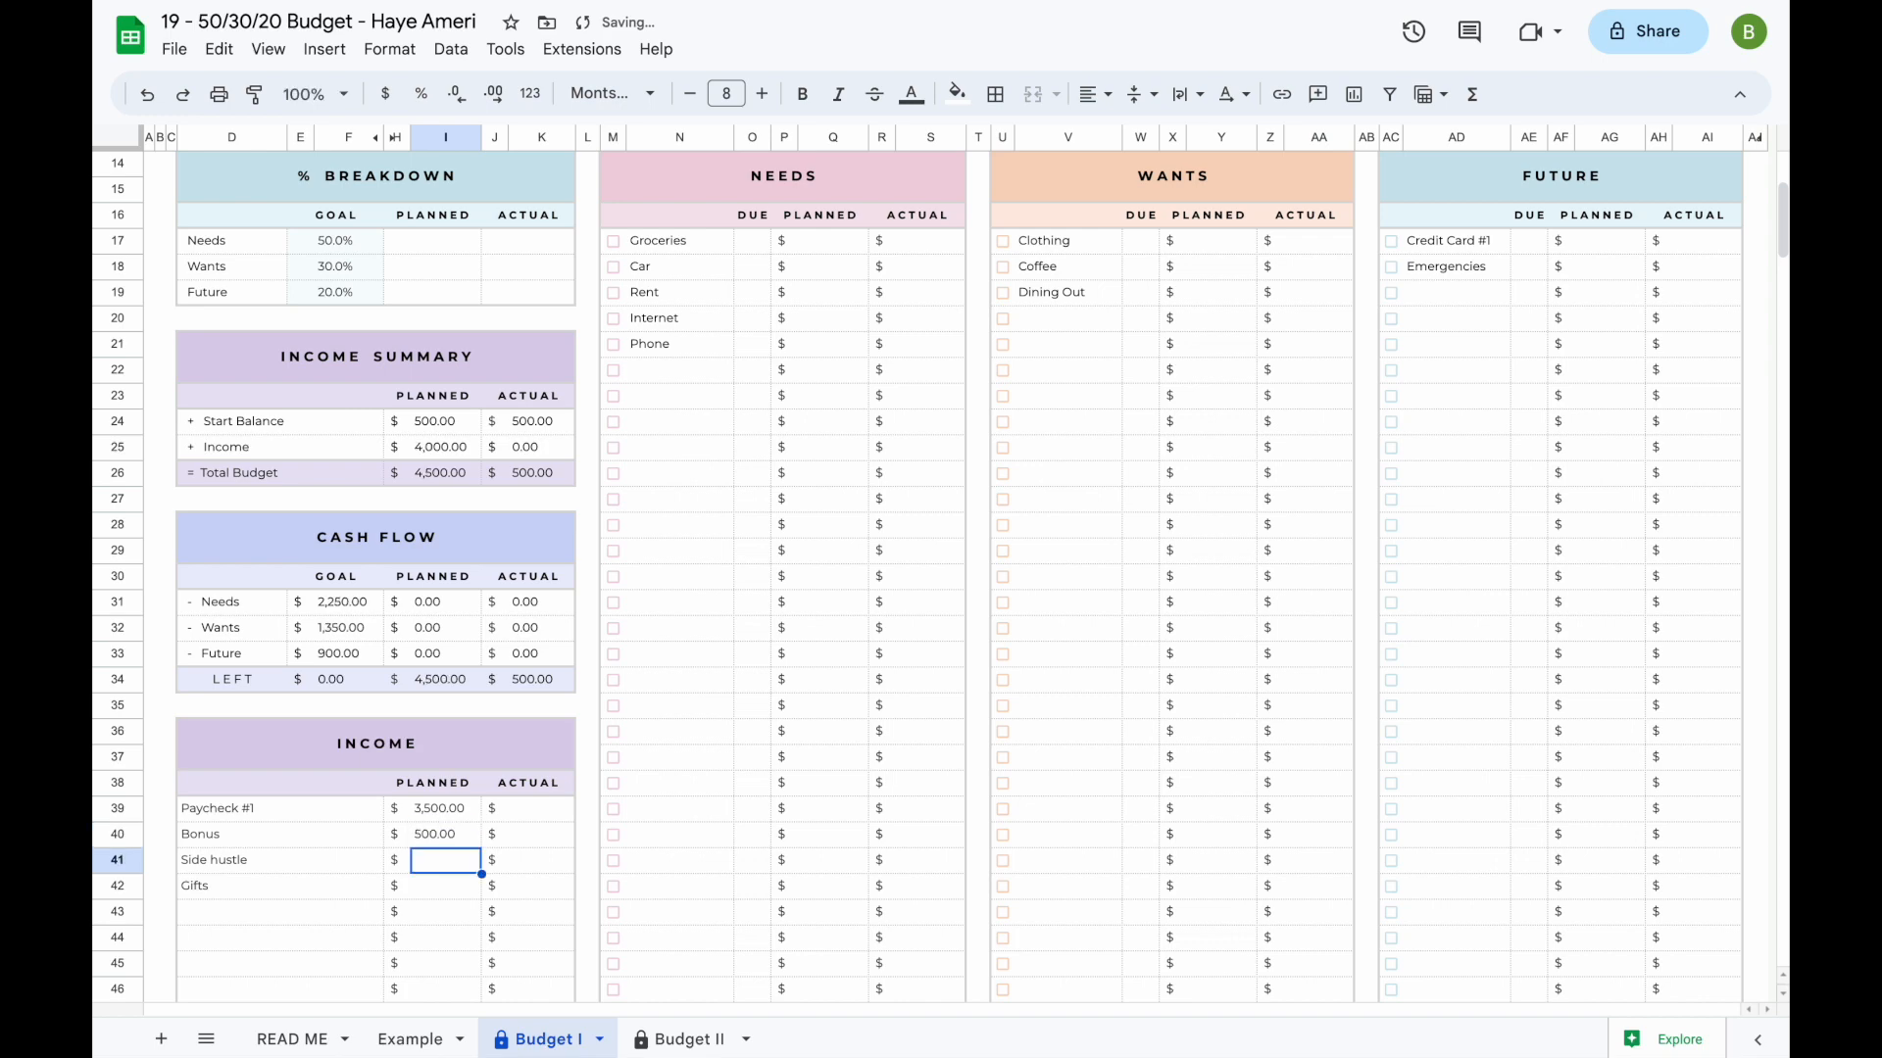
type("750")
key("Return")
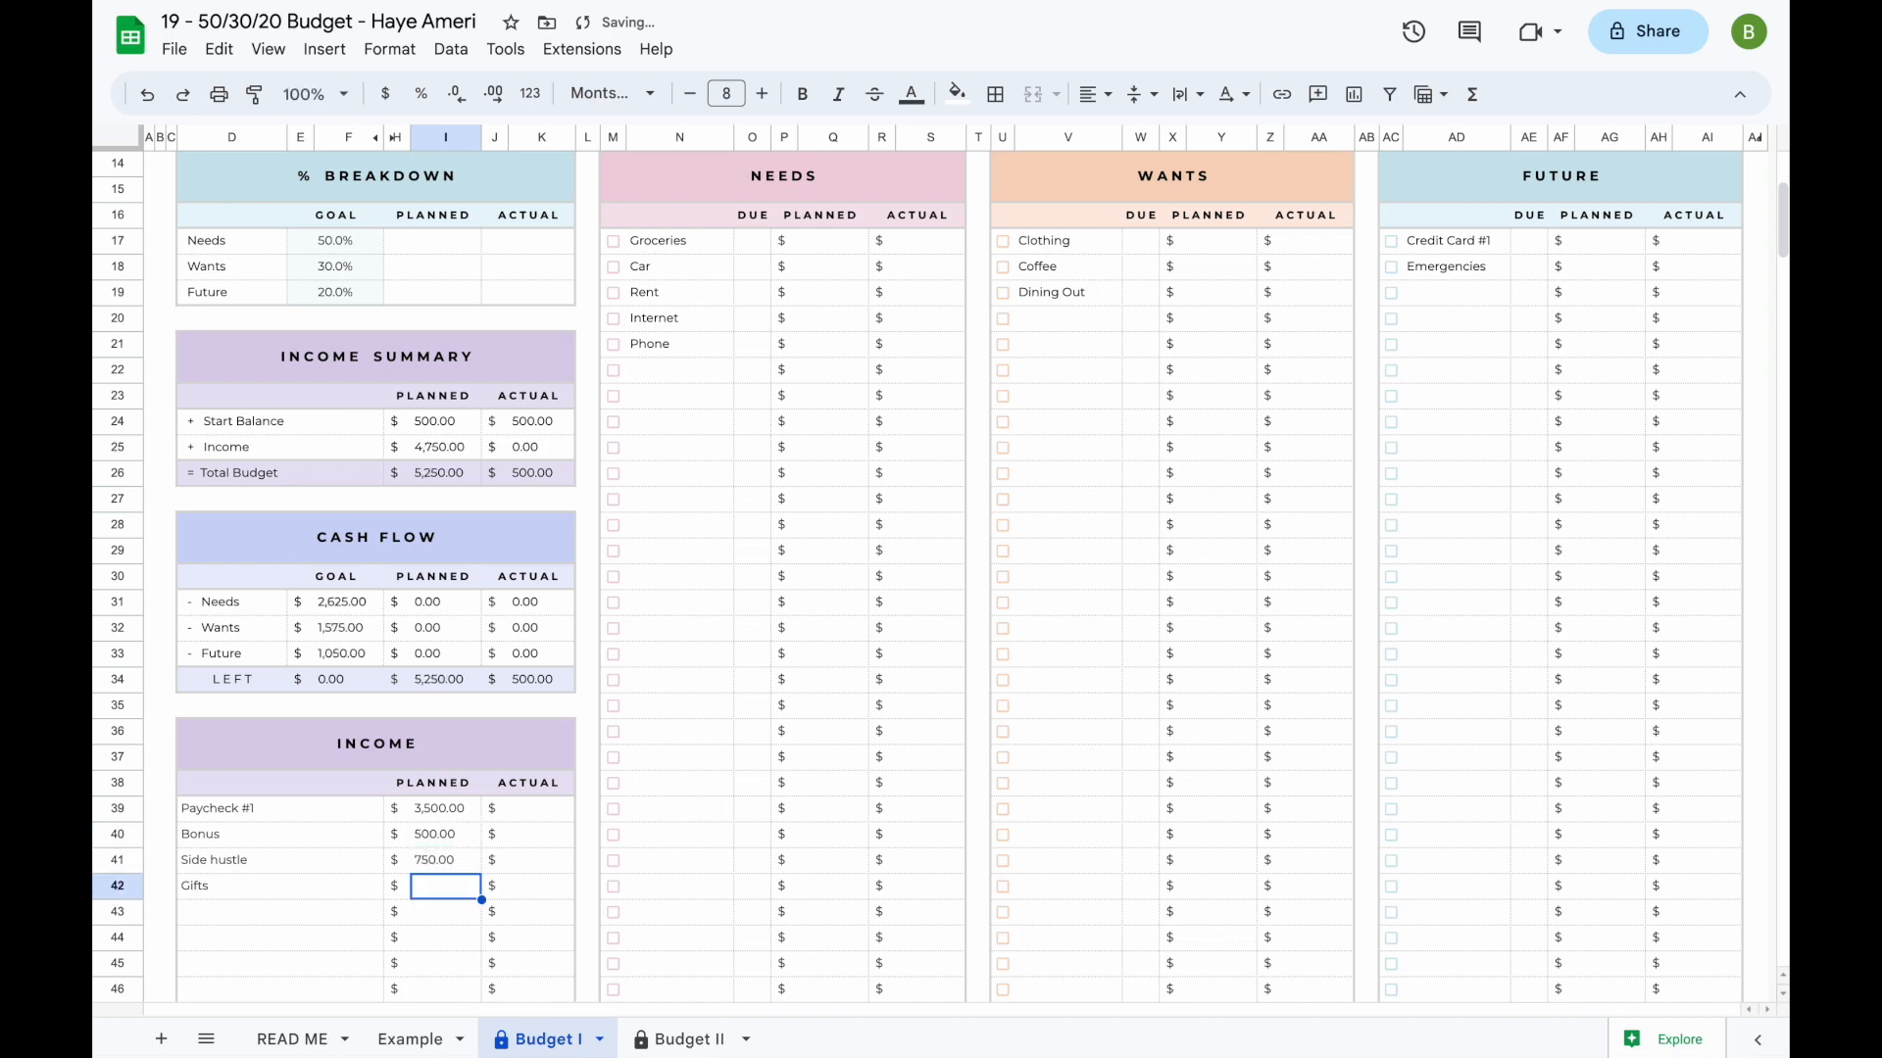
type("100")
key("Return")
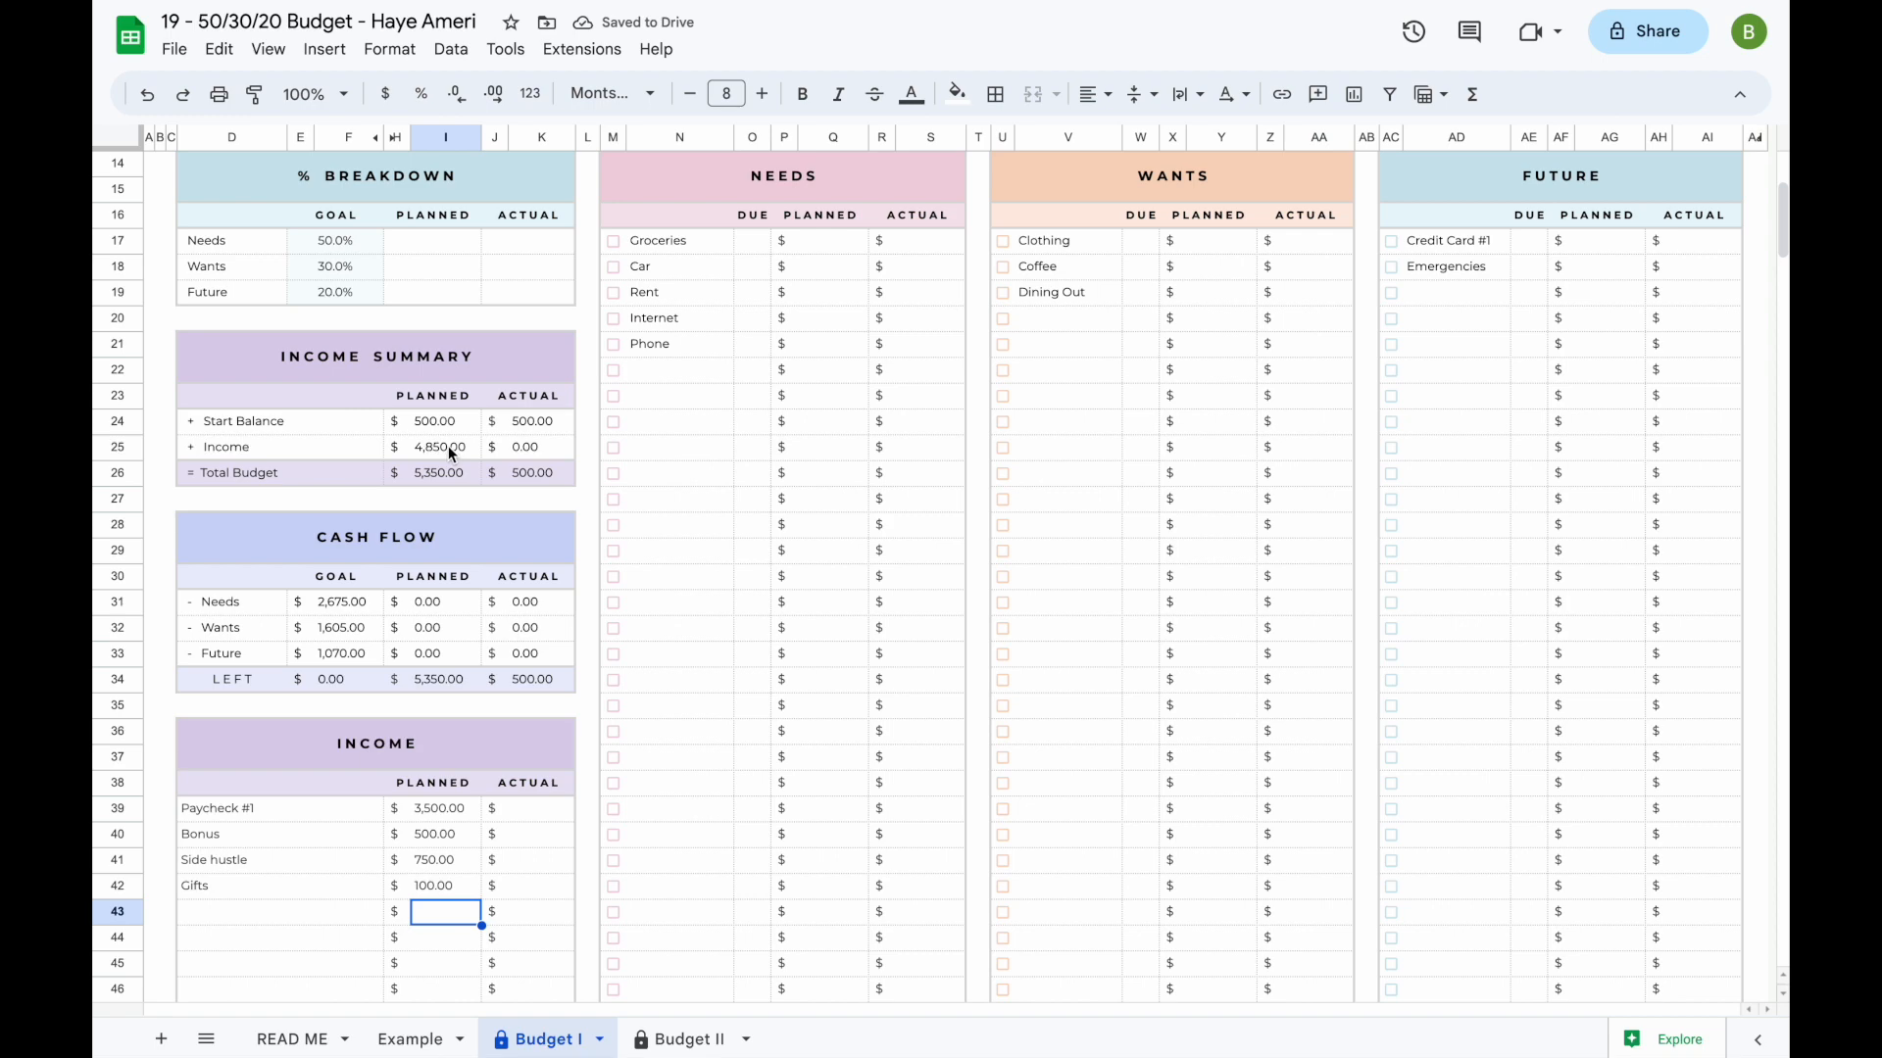
- Switch the dashboard's donut chart from Left to Spend to Left to Plan
scroll(451, 686, "up", 5)
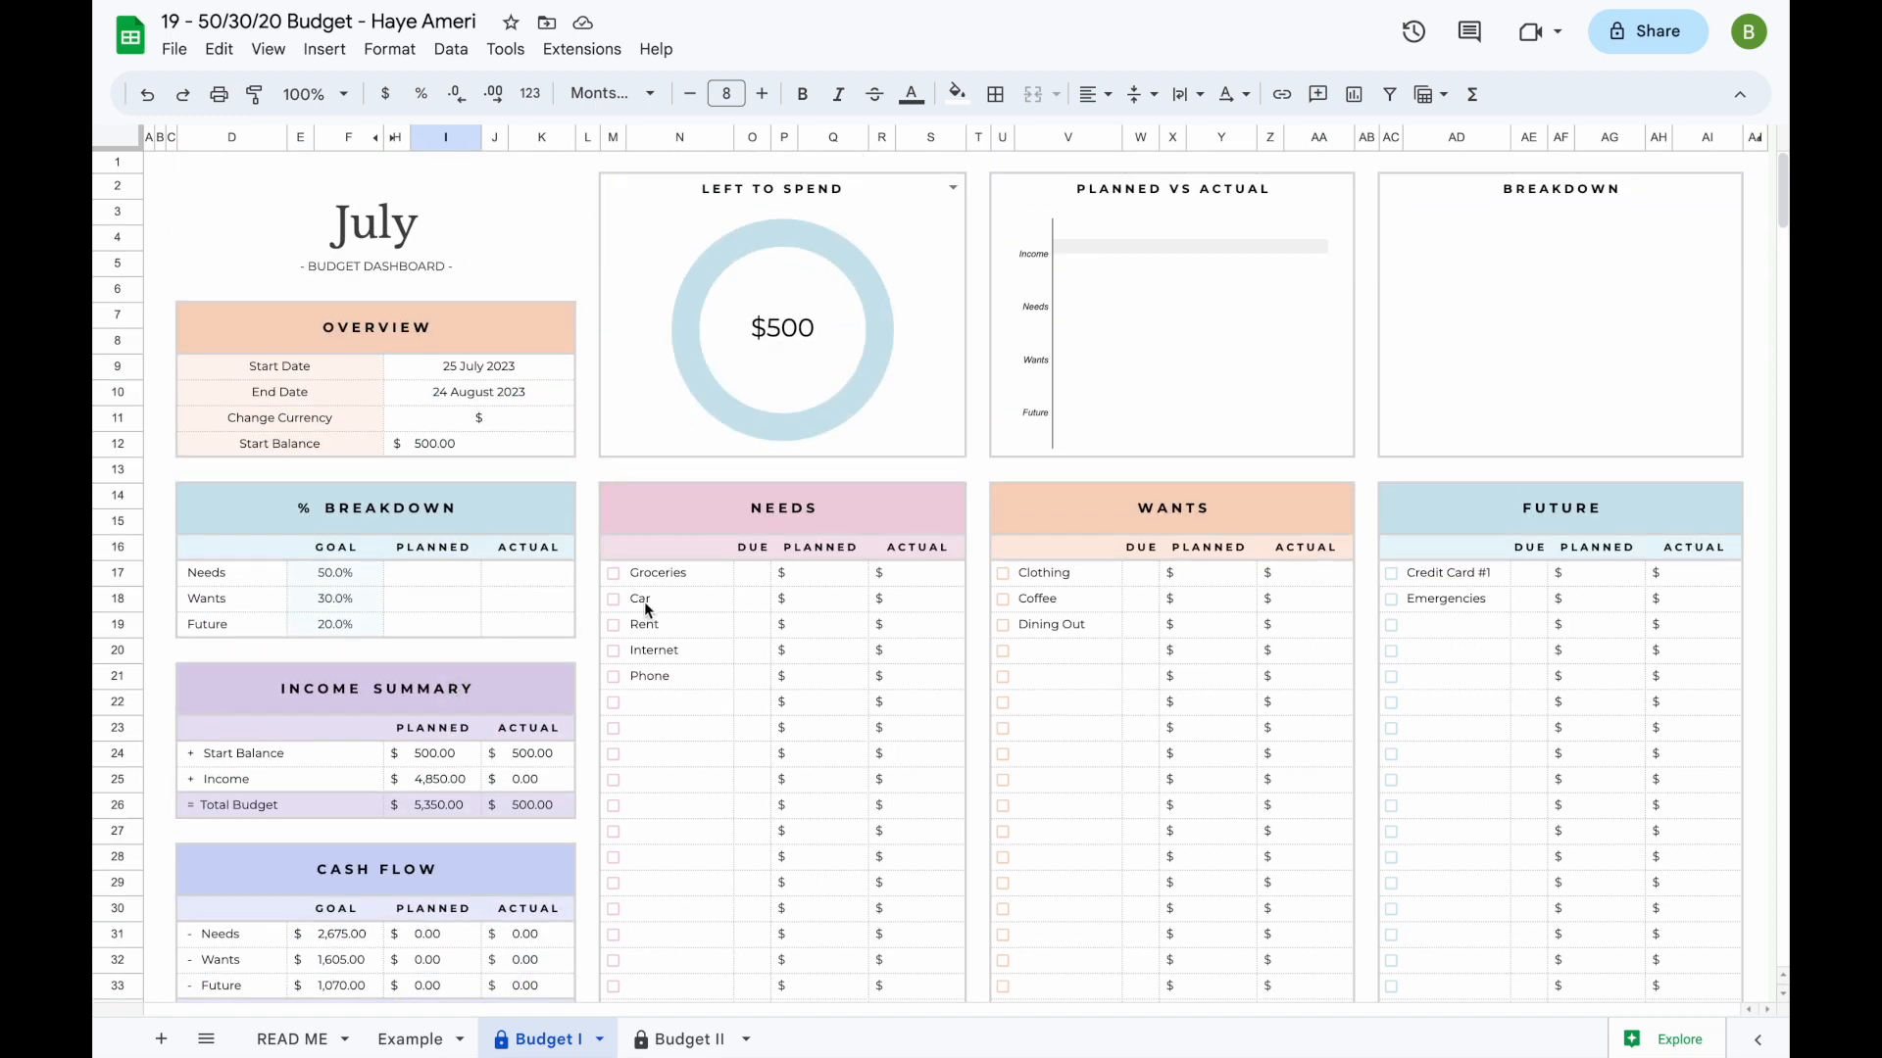
left_click(949, 188)
left_click(913, 252)
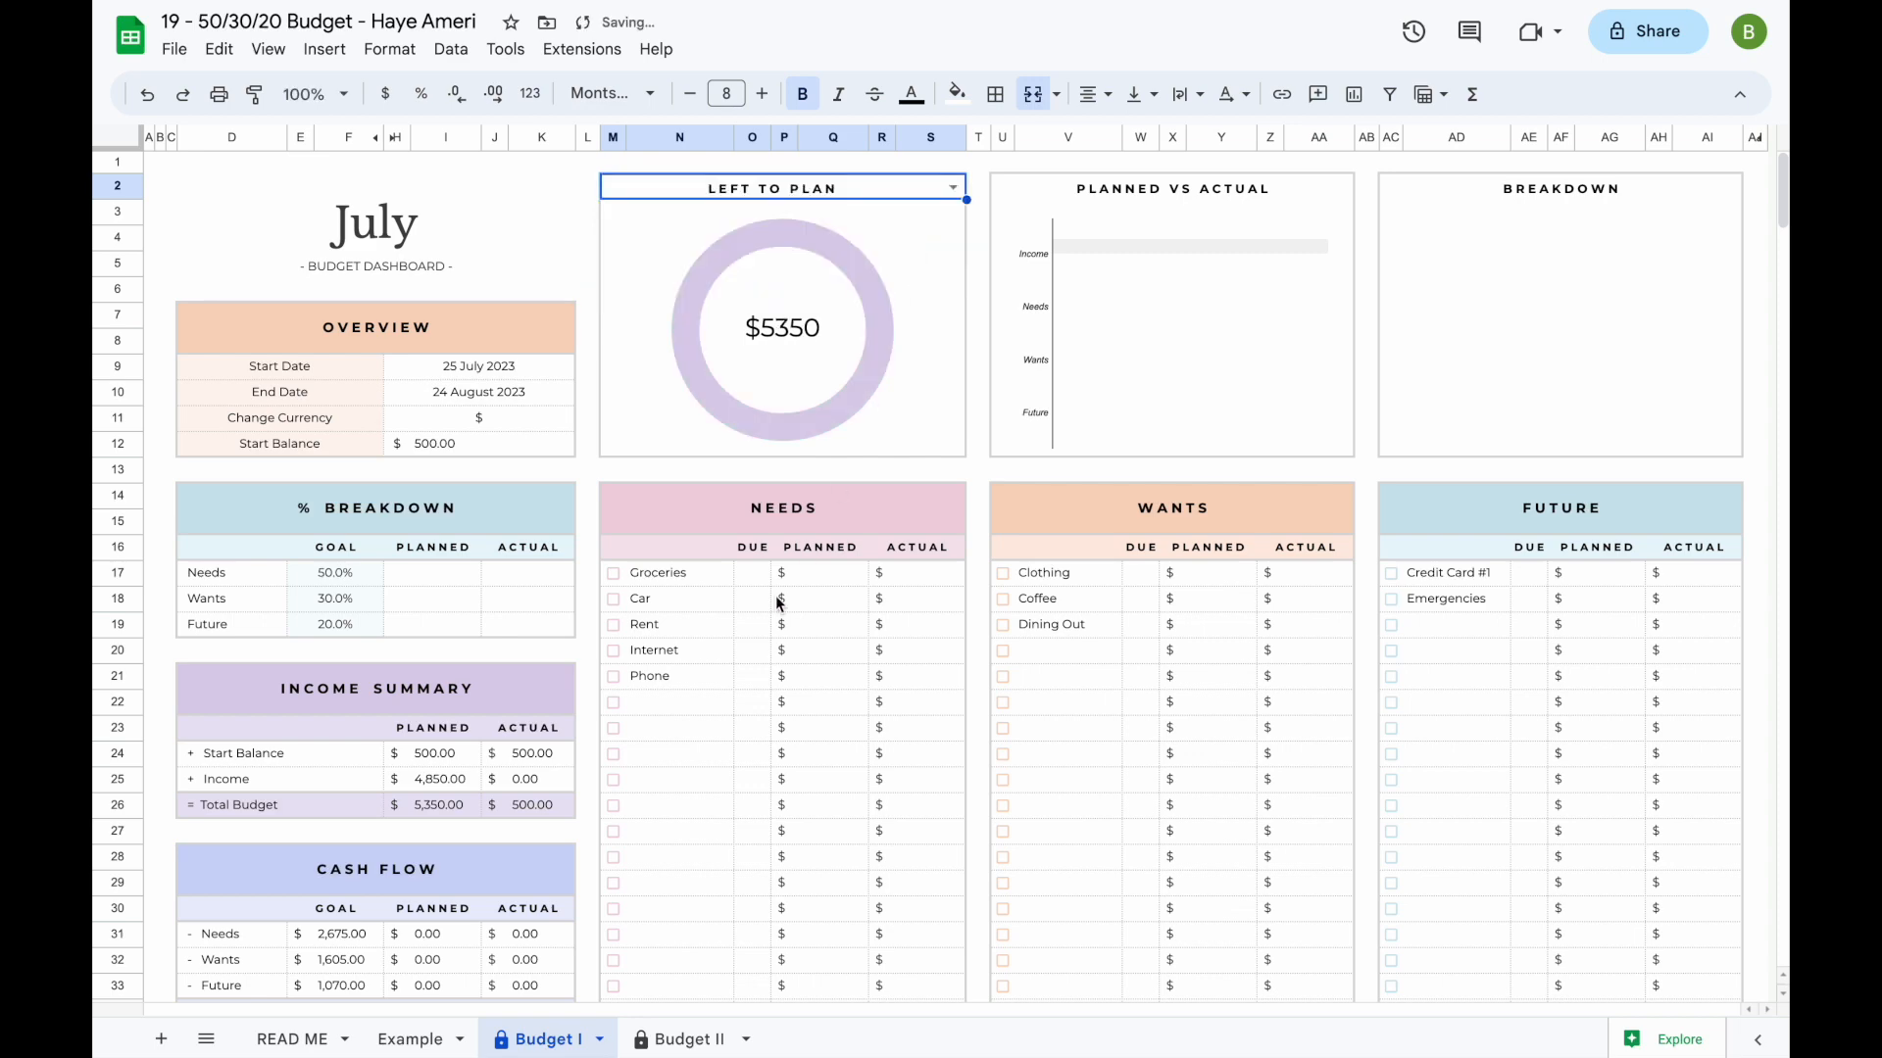
- Enter planned Needs amounts: Groceries 250, Car 350, Rent 1050, Internet 100 and Phone 100
scroll(715, 706, "down", 4)
scroll(496, 600, "up", 4)
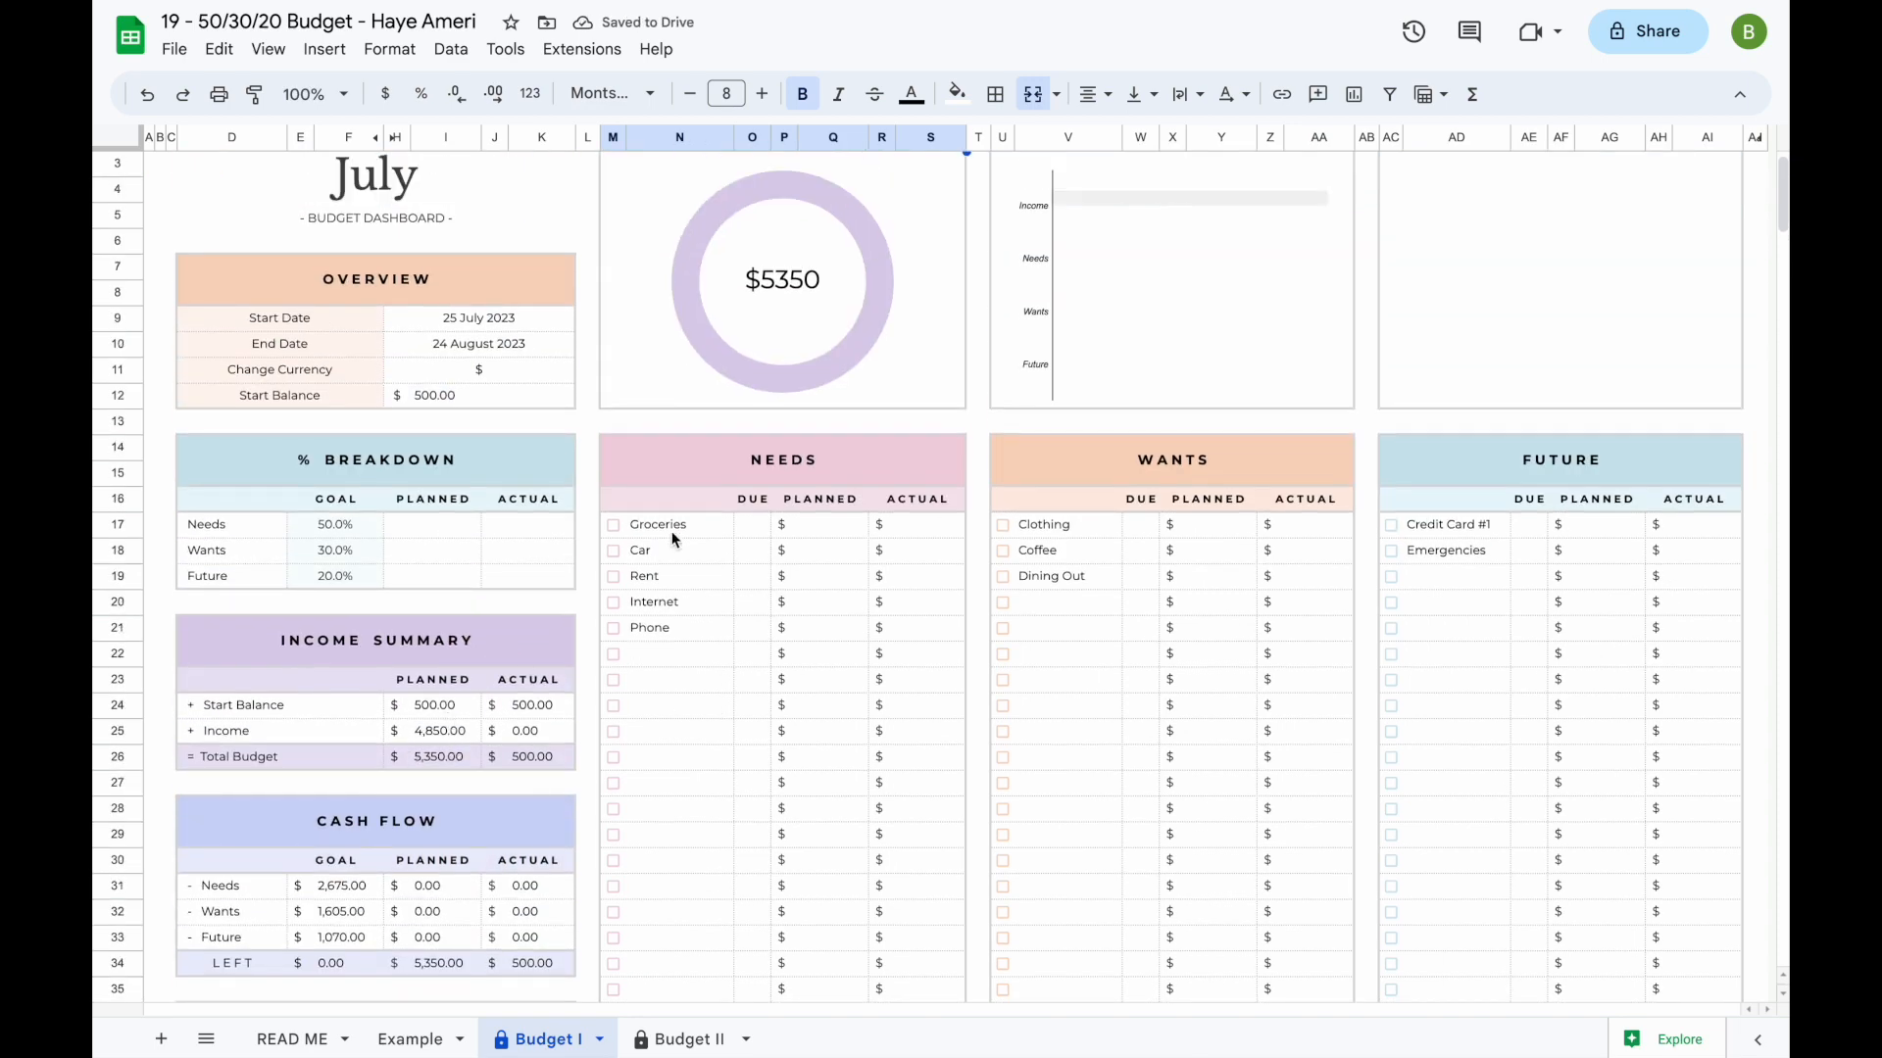
scroll(677, 526, "up", 1)
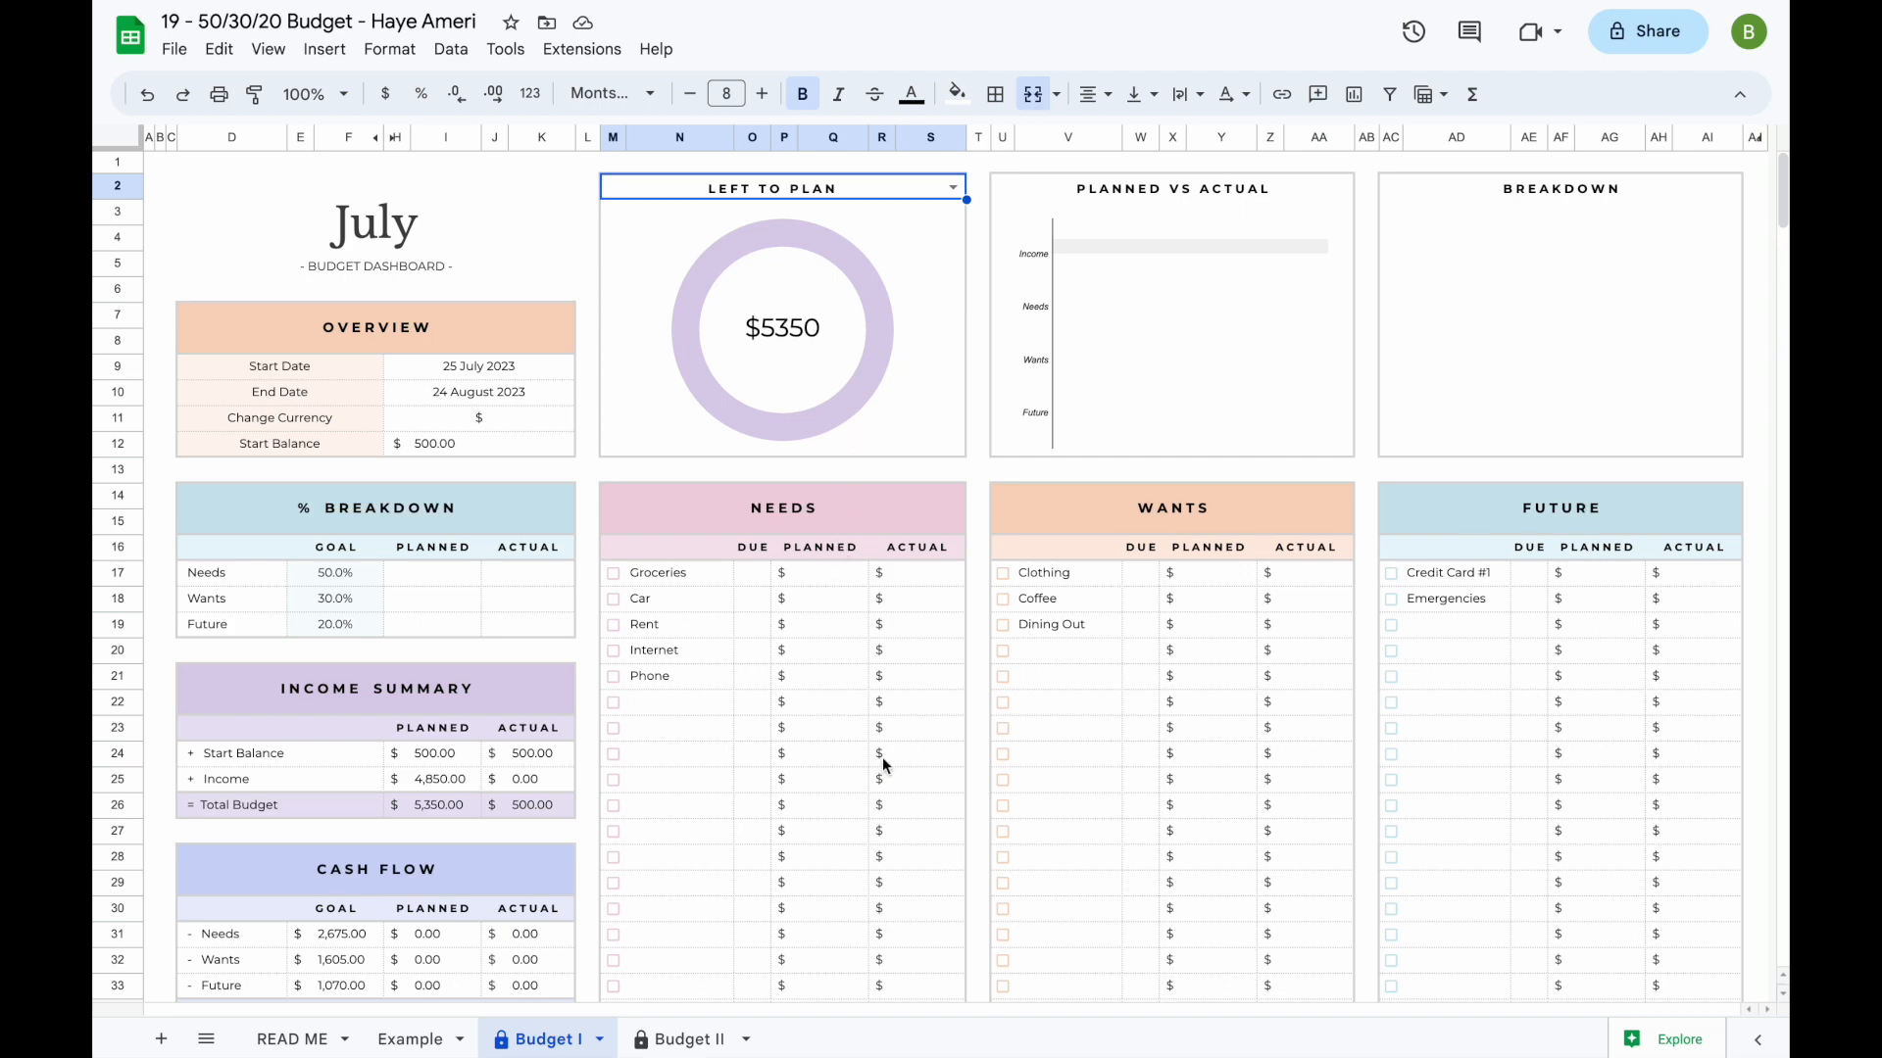
left_click(833, 583)
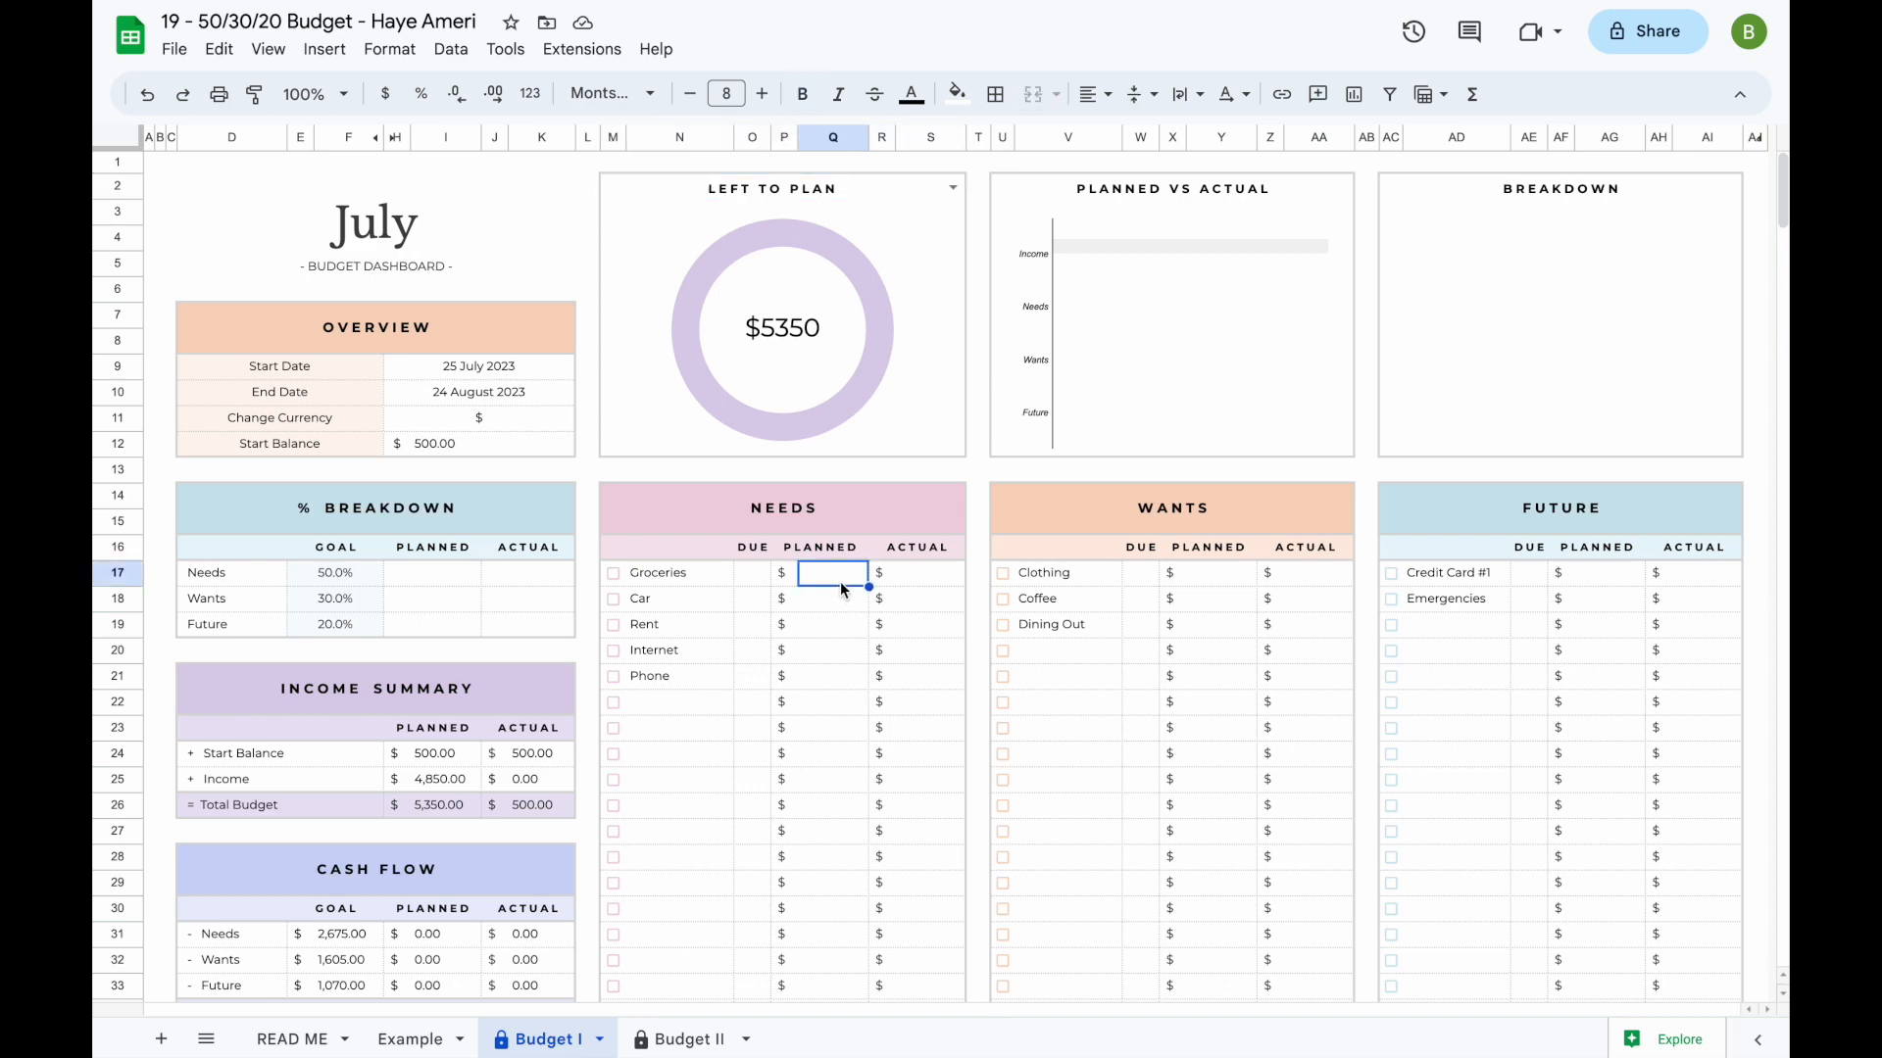
type("250 350 1050 100 100")
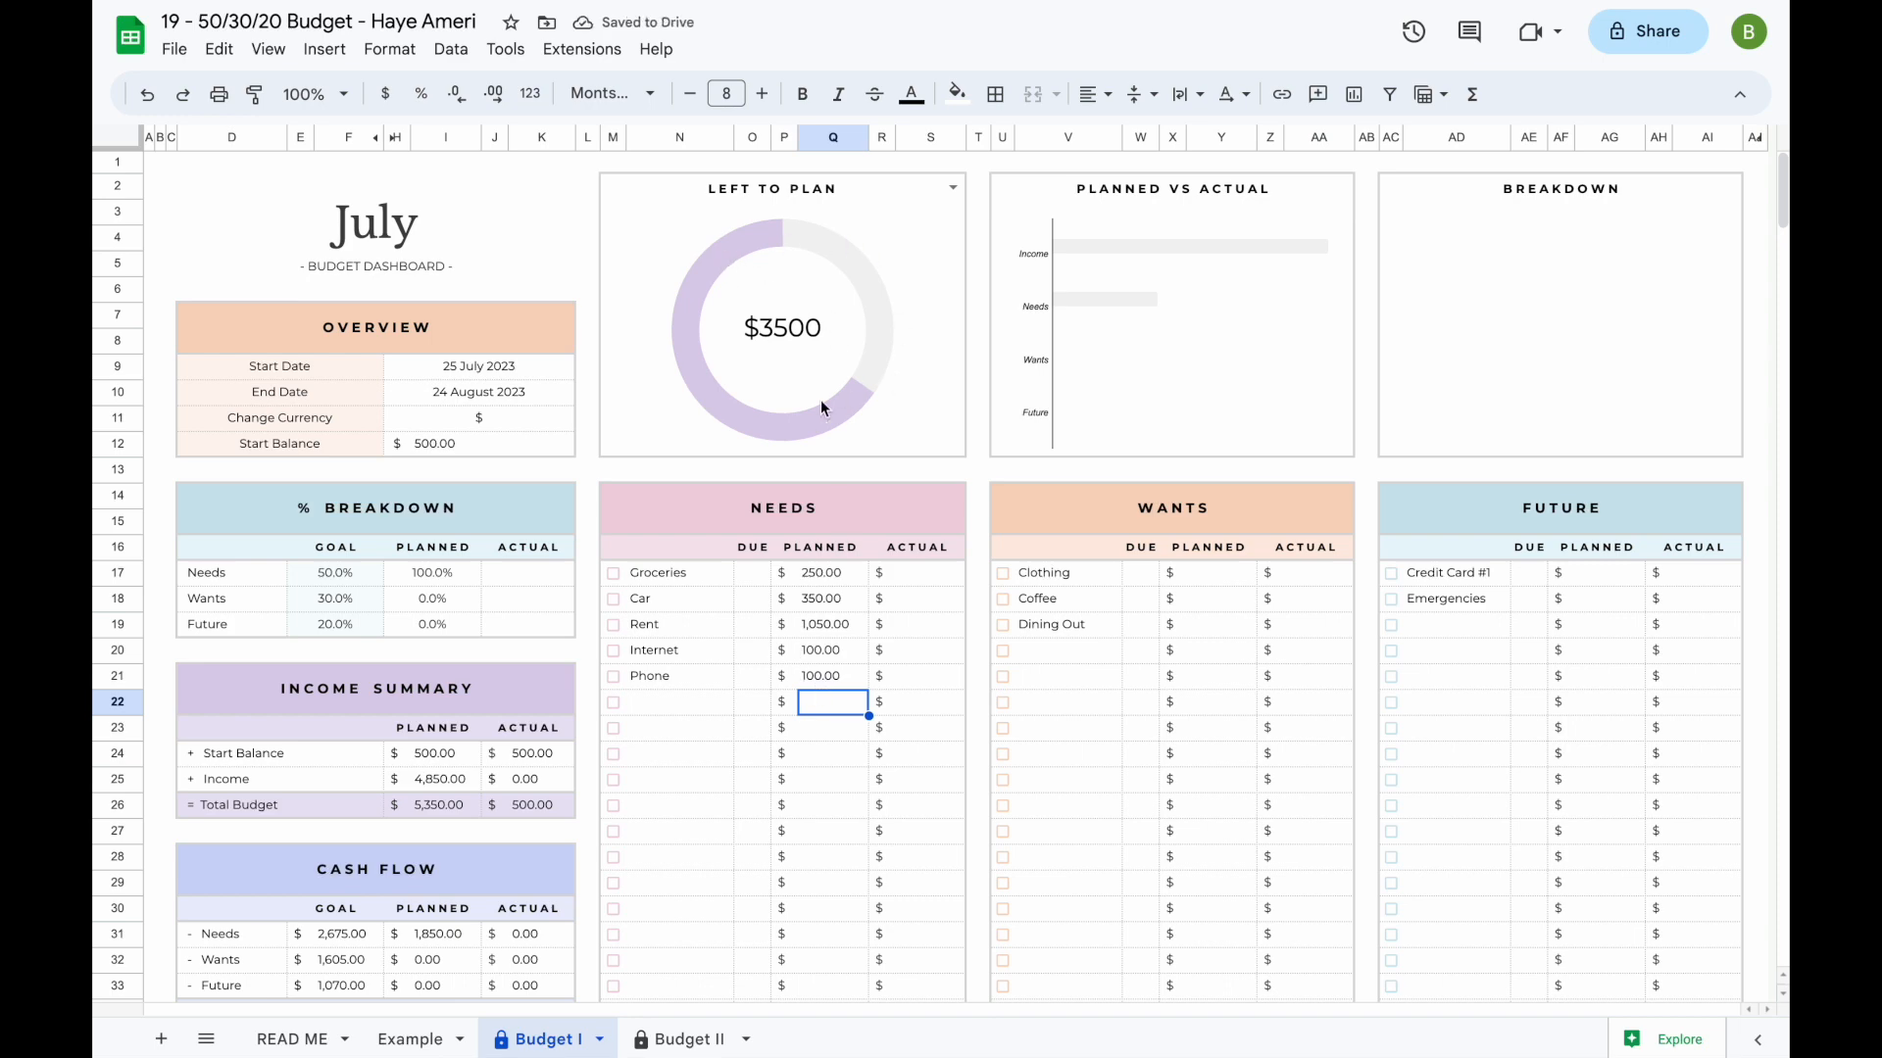
- Enter planned Wants amounts of 150 for Clothing, 50 for Coffee and 250 for Dining Out
left_click(1197, 580)
type("150")
key("Return")
type("50")
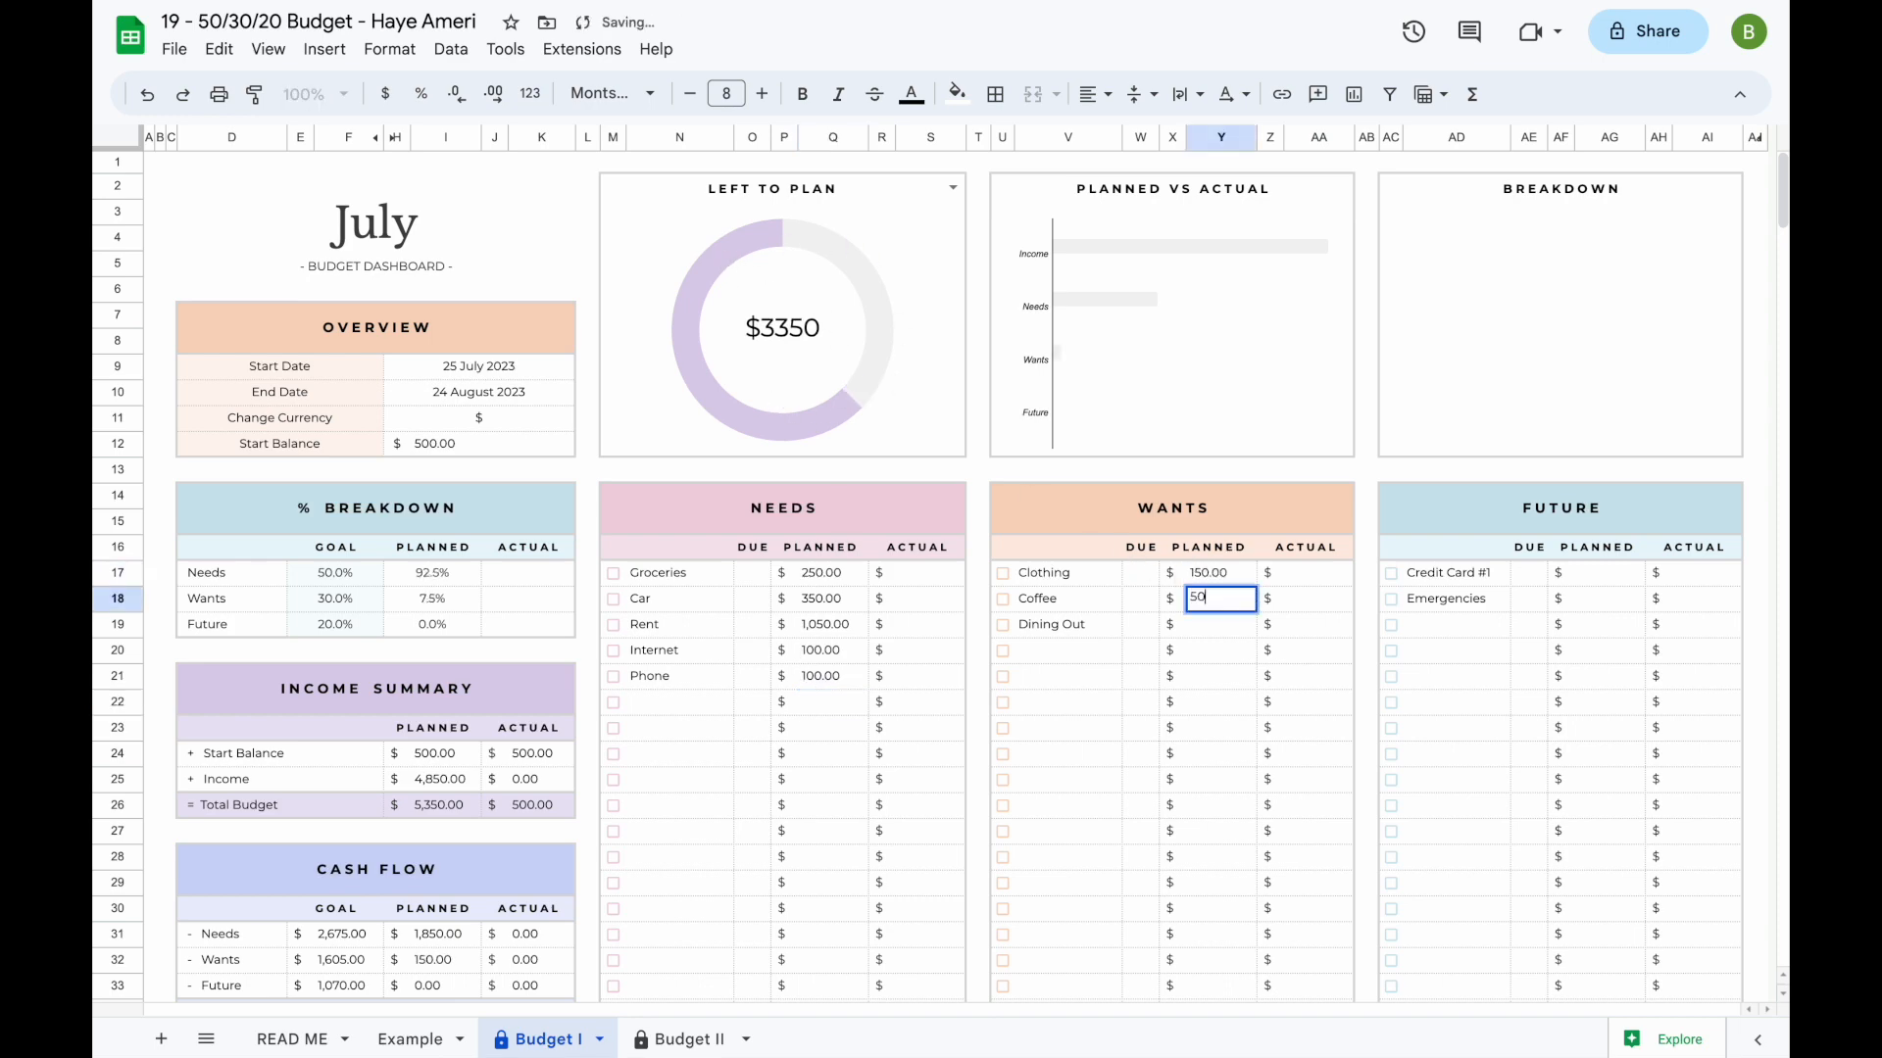
key("Return")
type("250")
- Enter planned Future amounts of 500 for Credit Card #1 and 150 for Emergencies
left_click(1608, 574)
type("500")
key("Return")
type("150")
key("Up")
left_click(1106, 755)
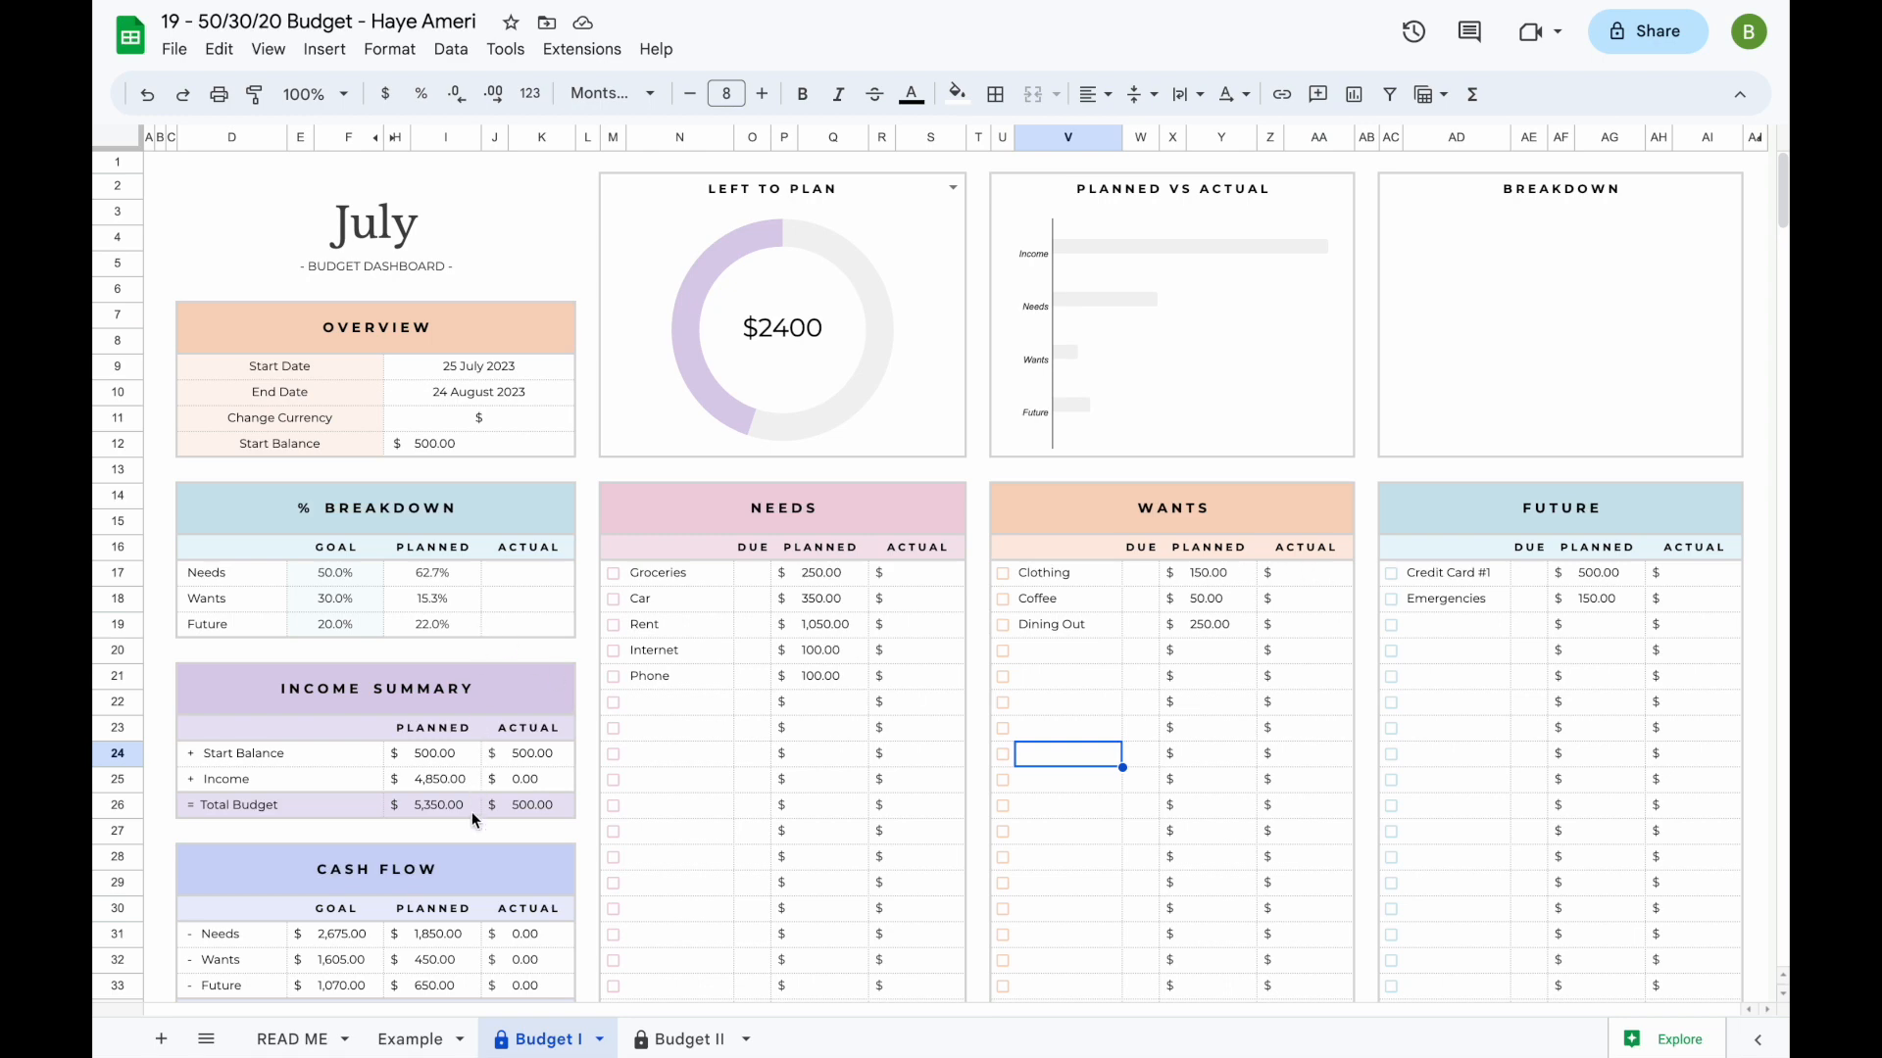
- Examine the planned Needs, Wants and Future amounts in the Cash Flow section and select them to see their sum
scroll(472, 811, "down", 1)
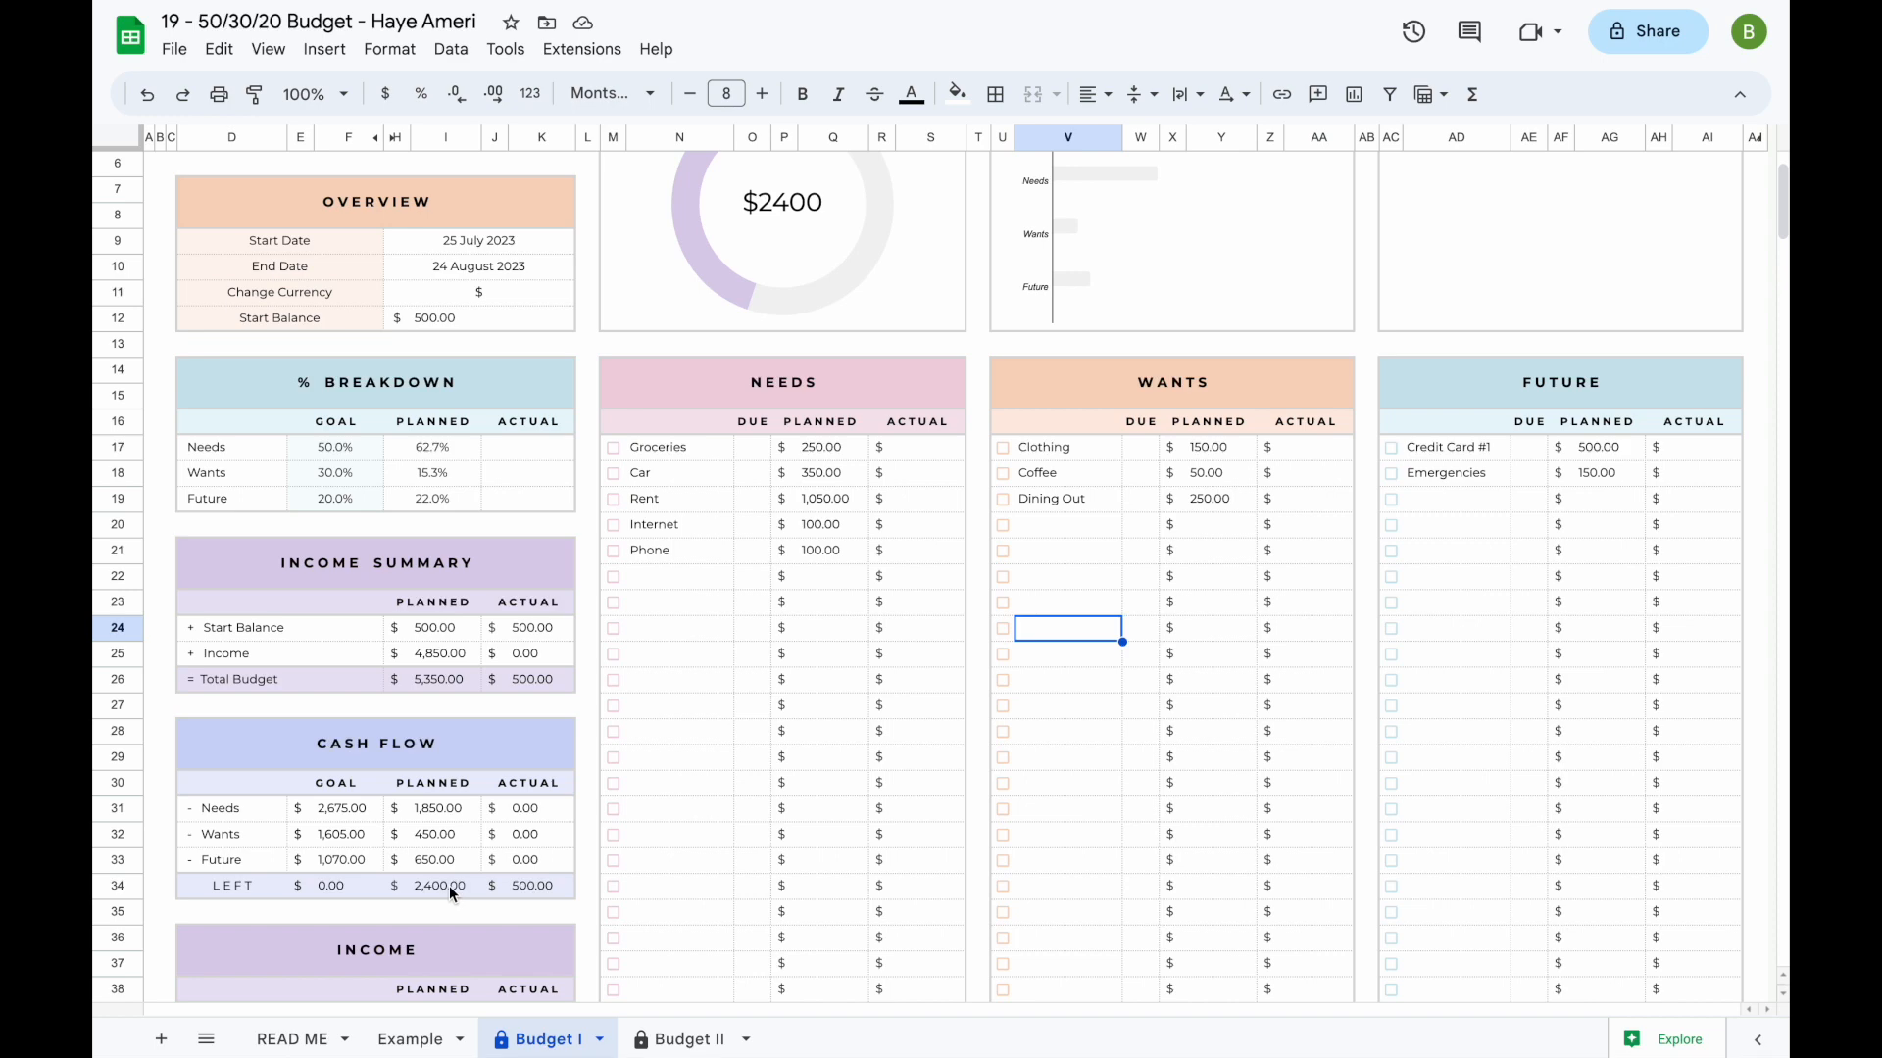
scroll(754, 328, "up", 1)
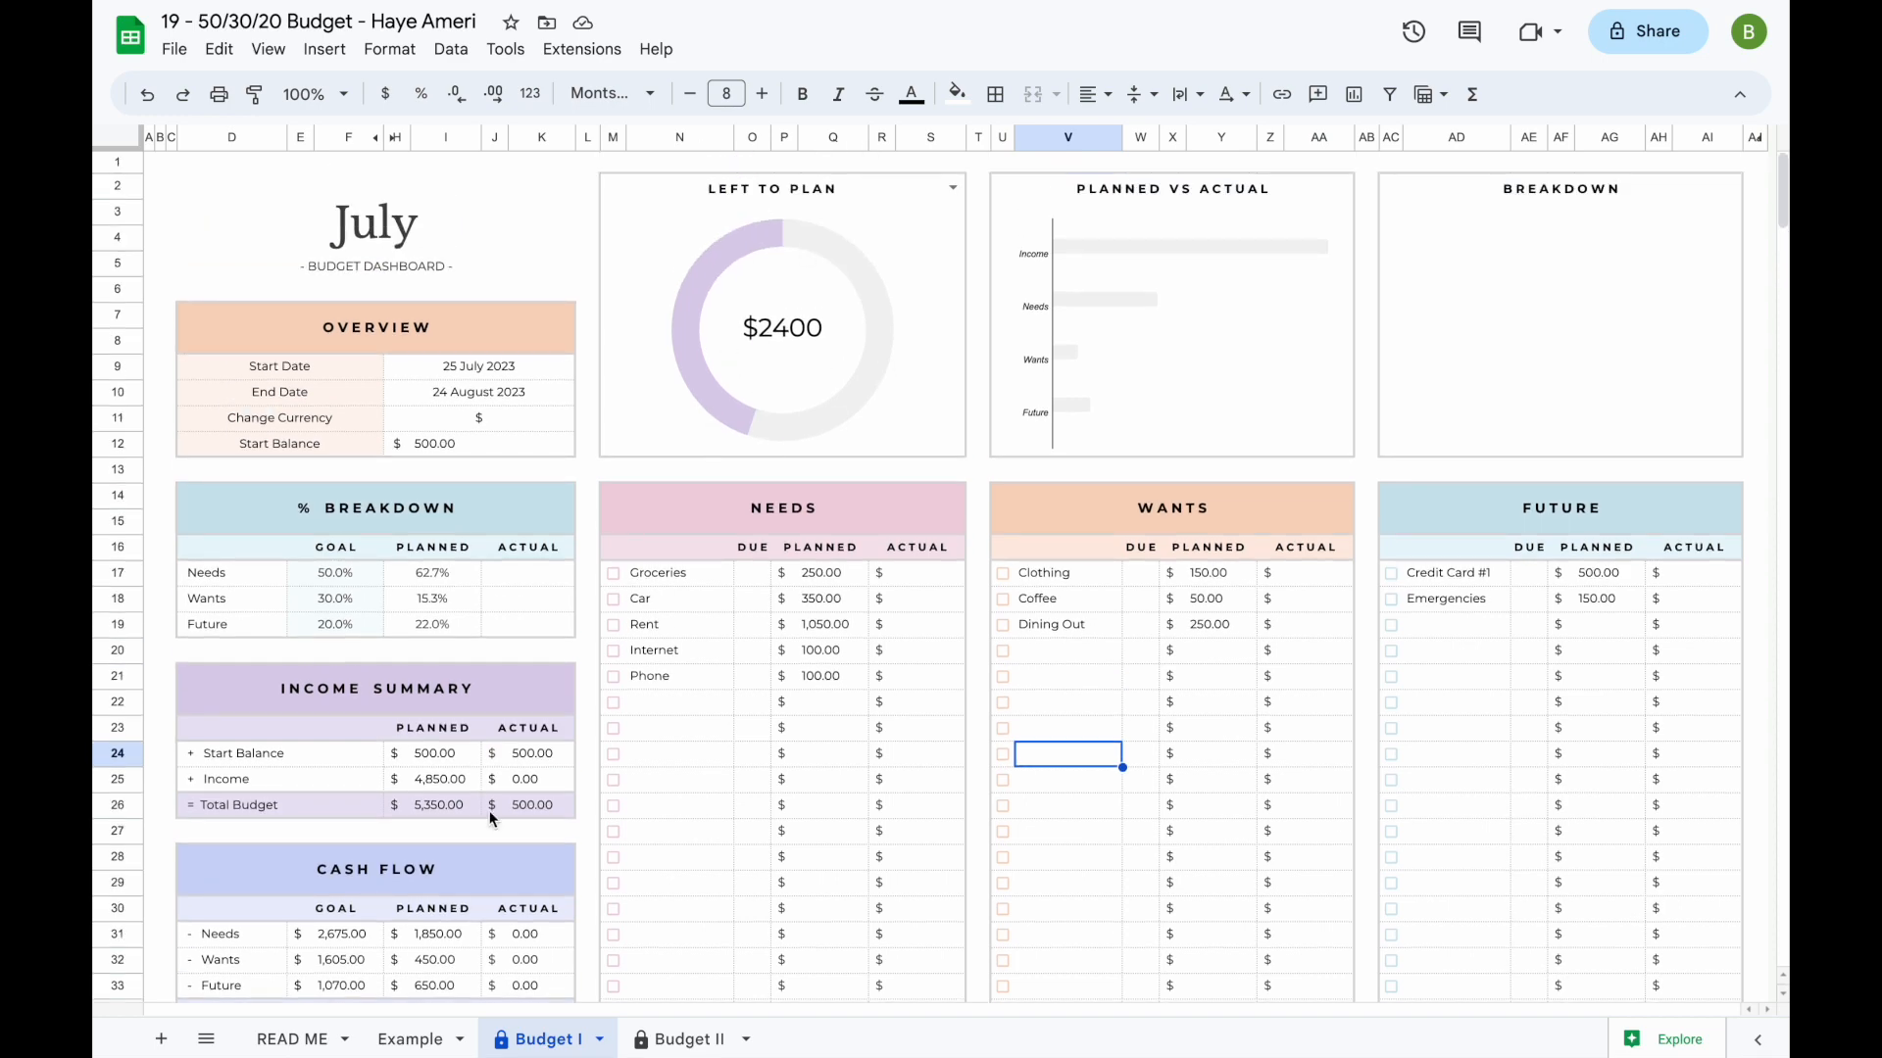
scroll(490, 810, "down", 1)
left_click_drag(438, 808, 438, 860)
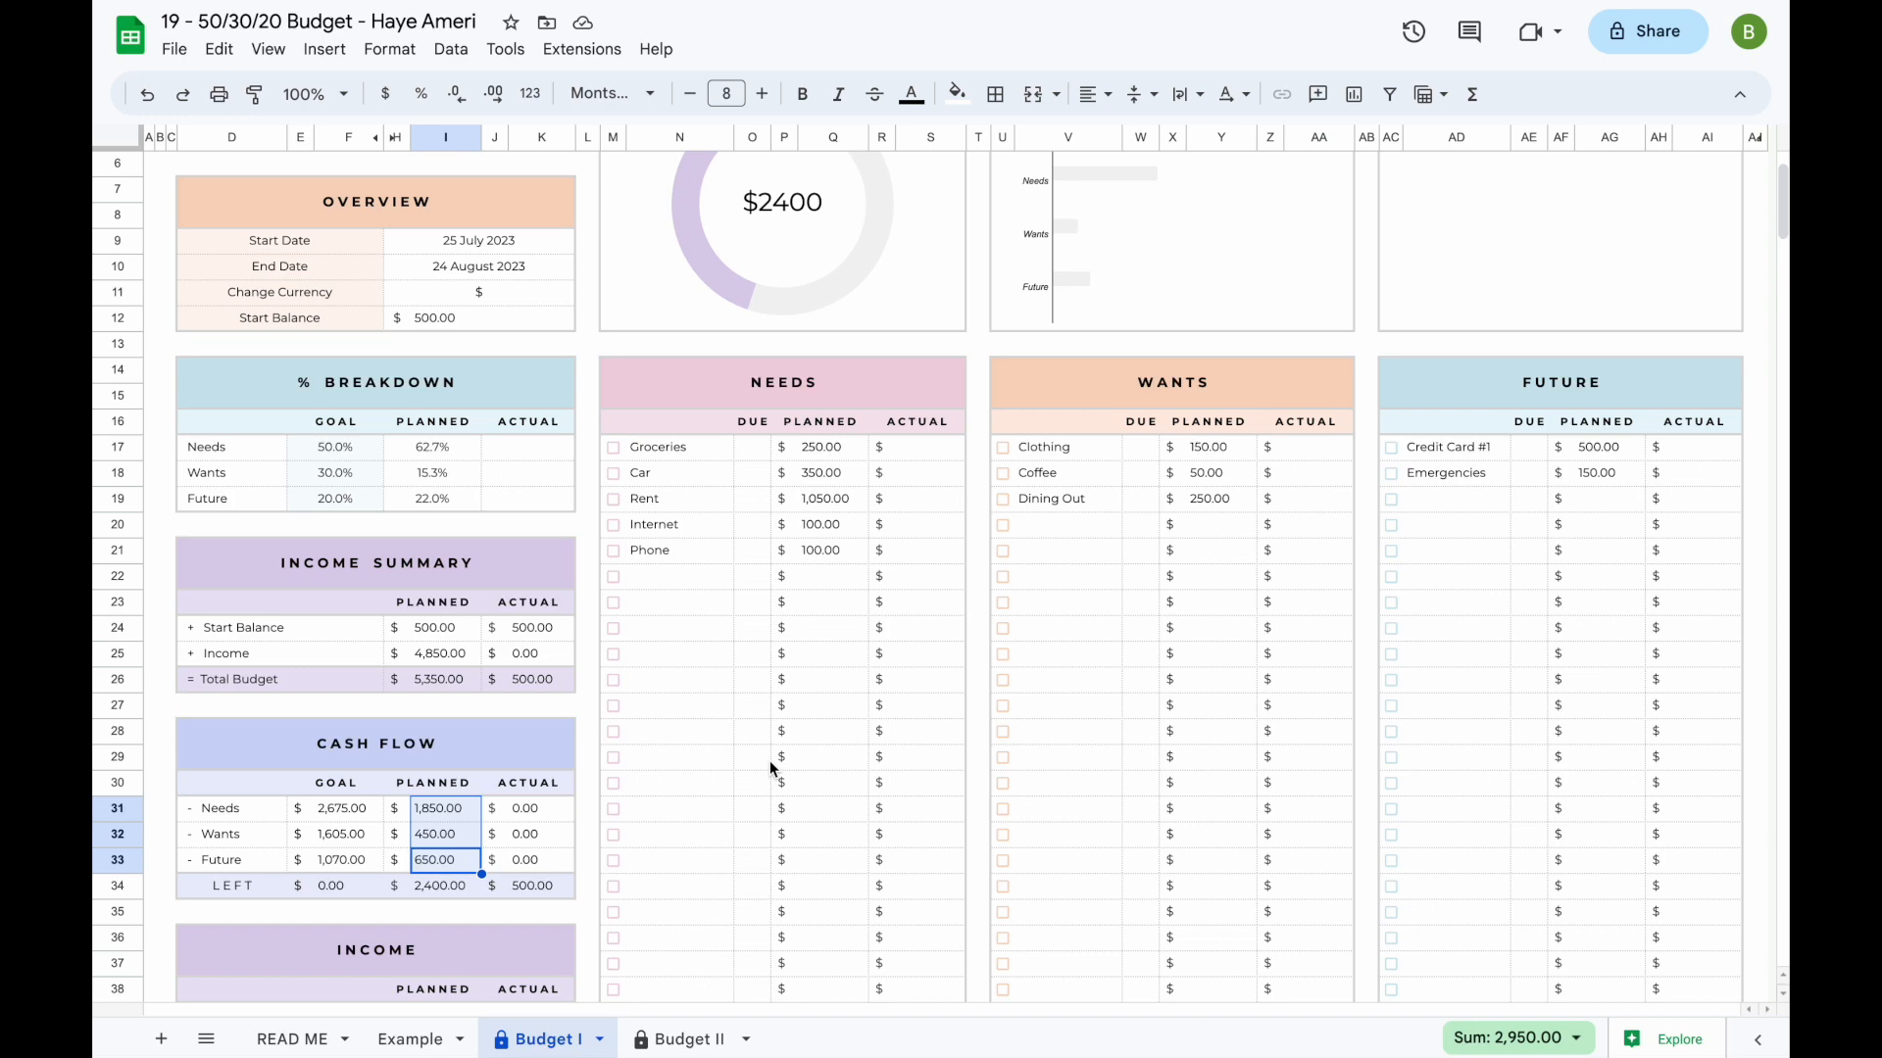
- Enter due days under Needs: 15 for Car, 1 for Rent and 7 for Internet
scroll(768, 761, "up", 1)
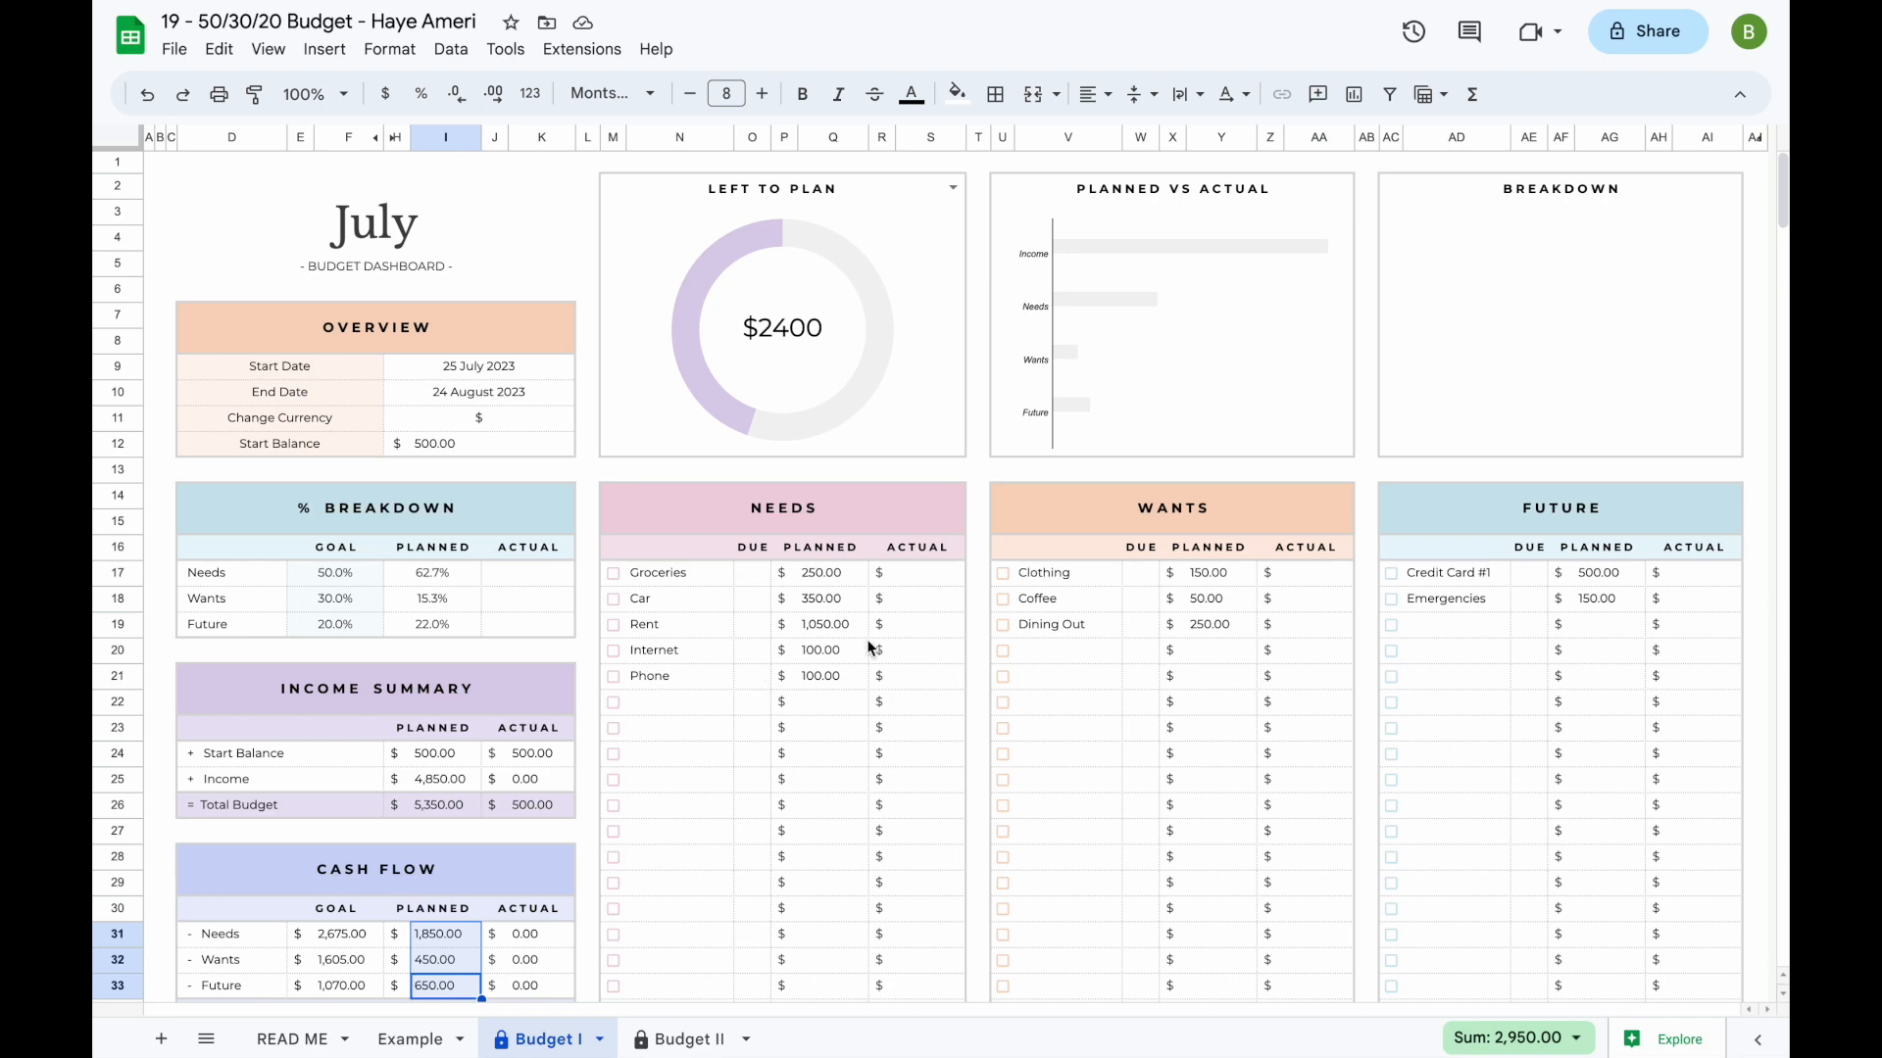
left_click(752, 605)
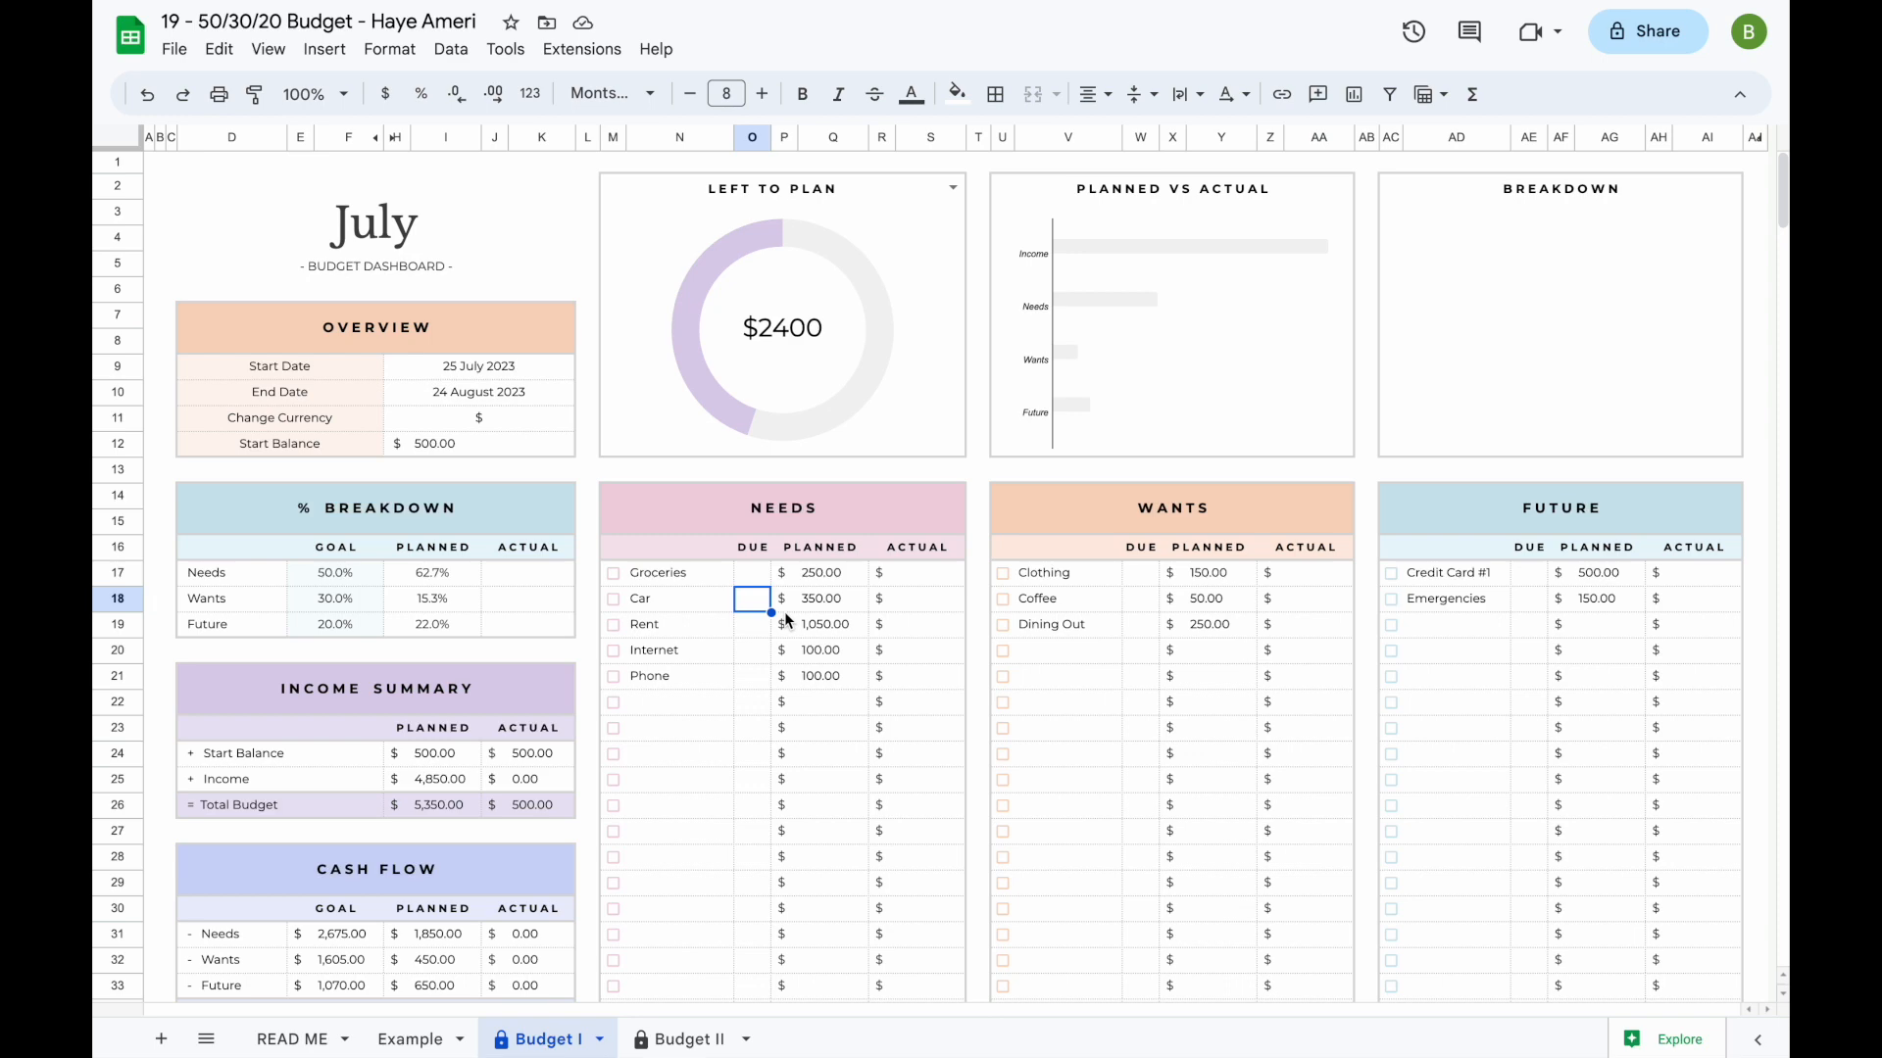
type("15")
key("Return")
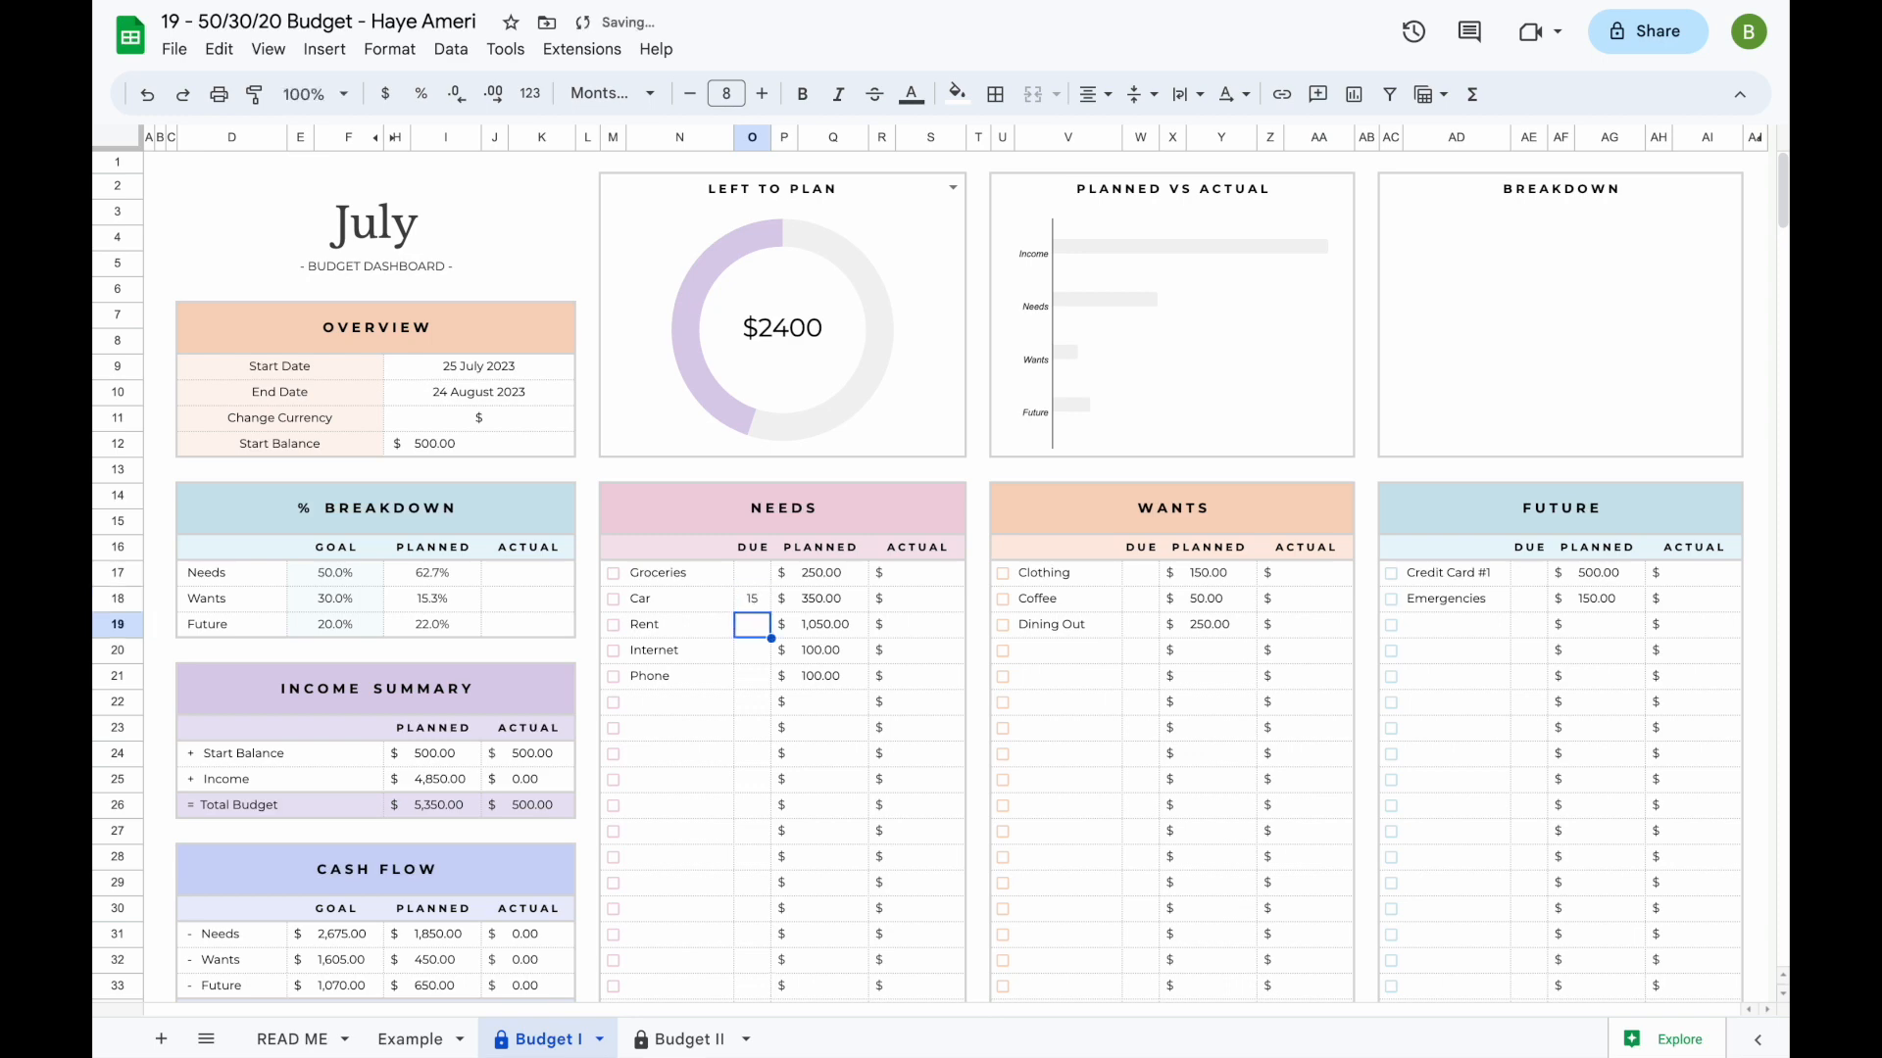
type("1")
key("Return")
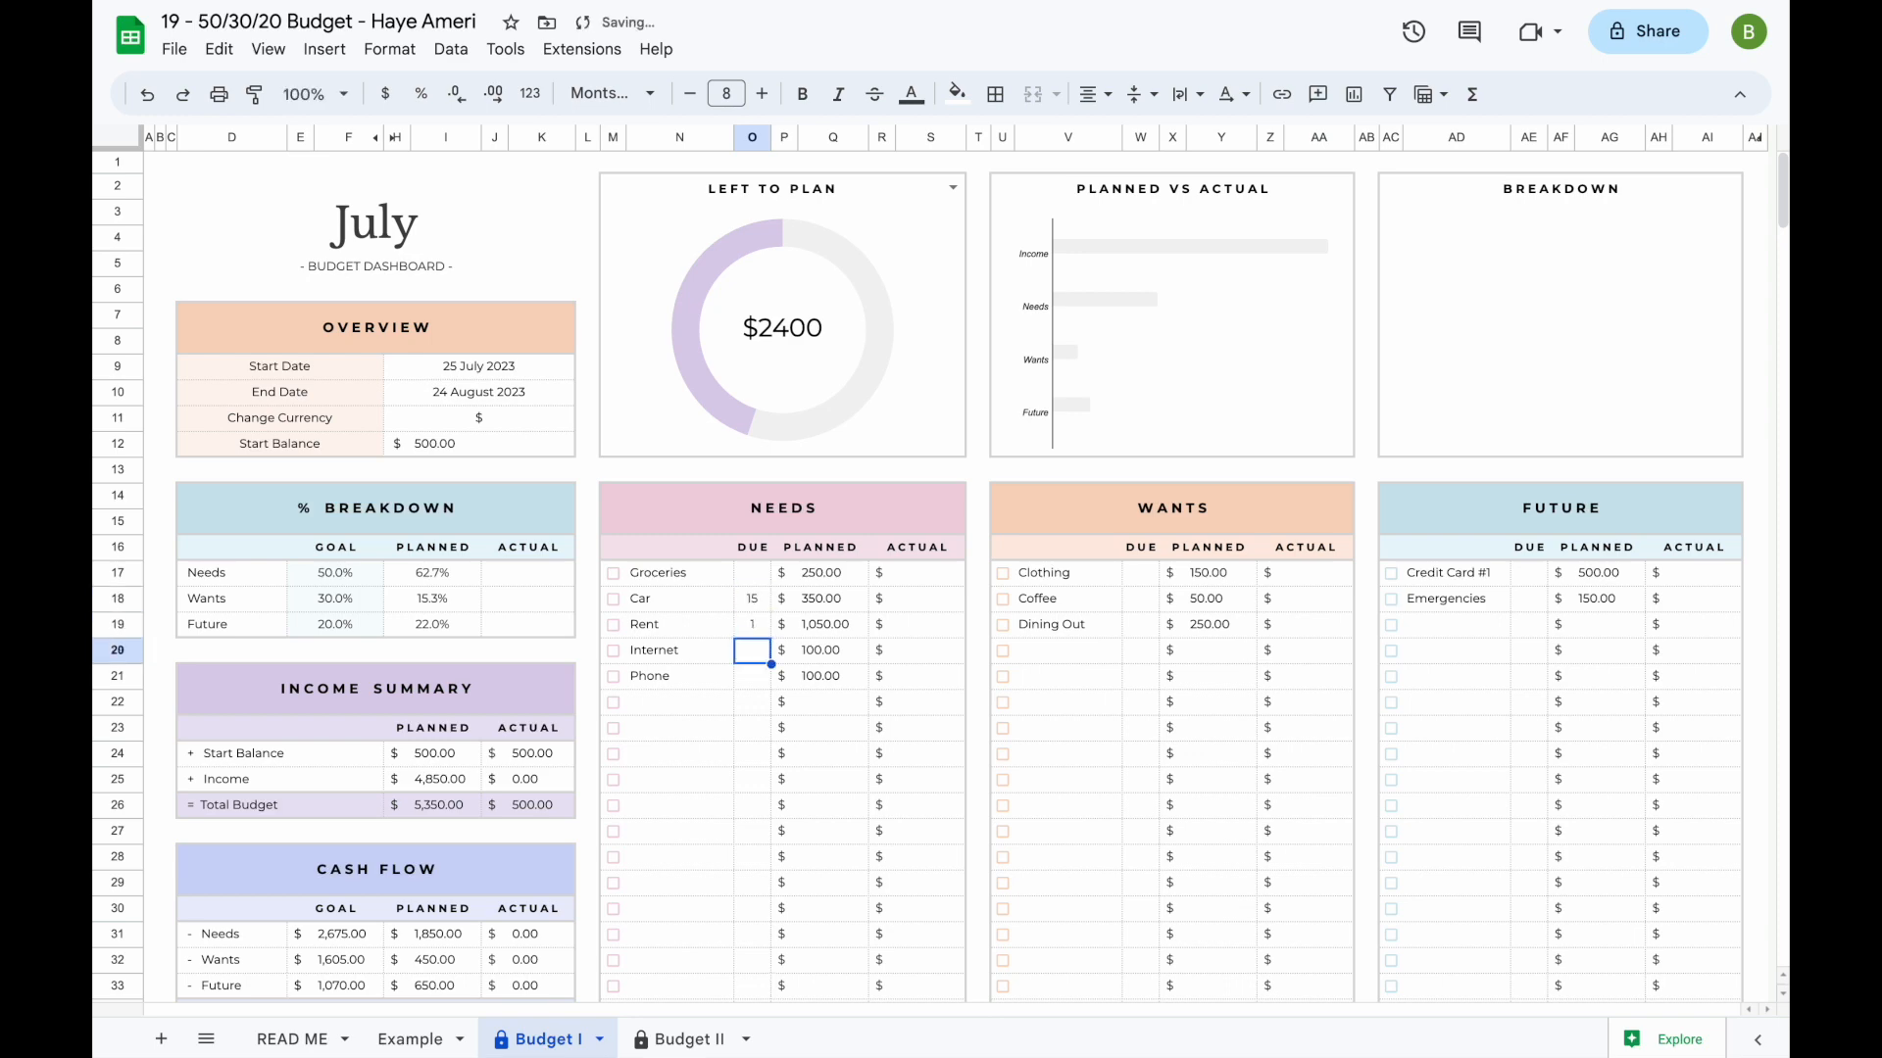
type("7")
key("Return")
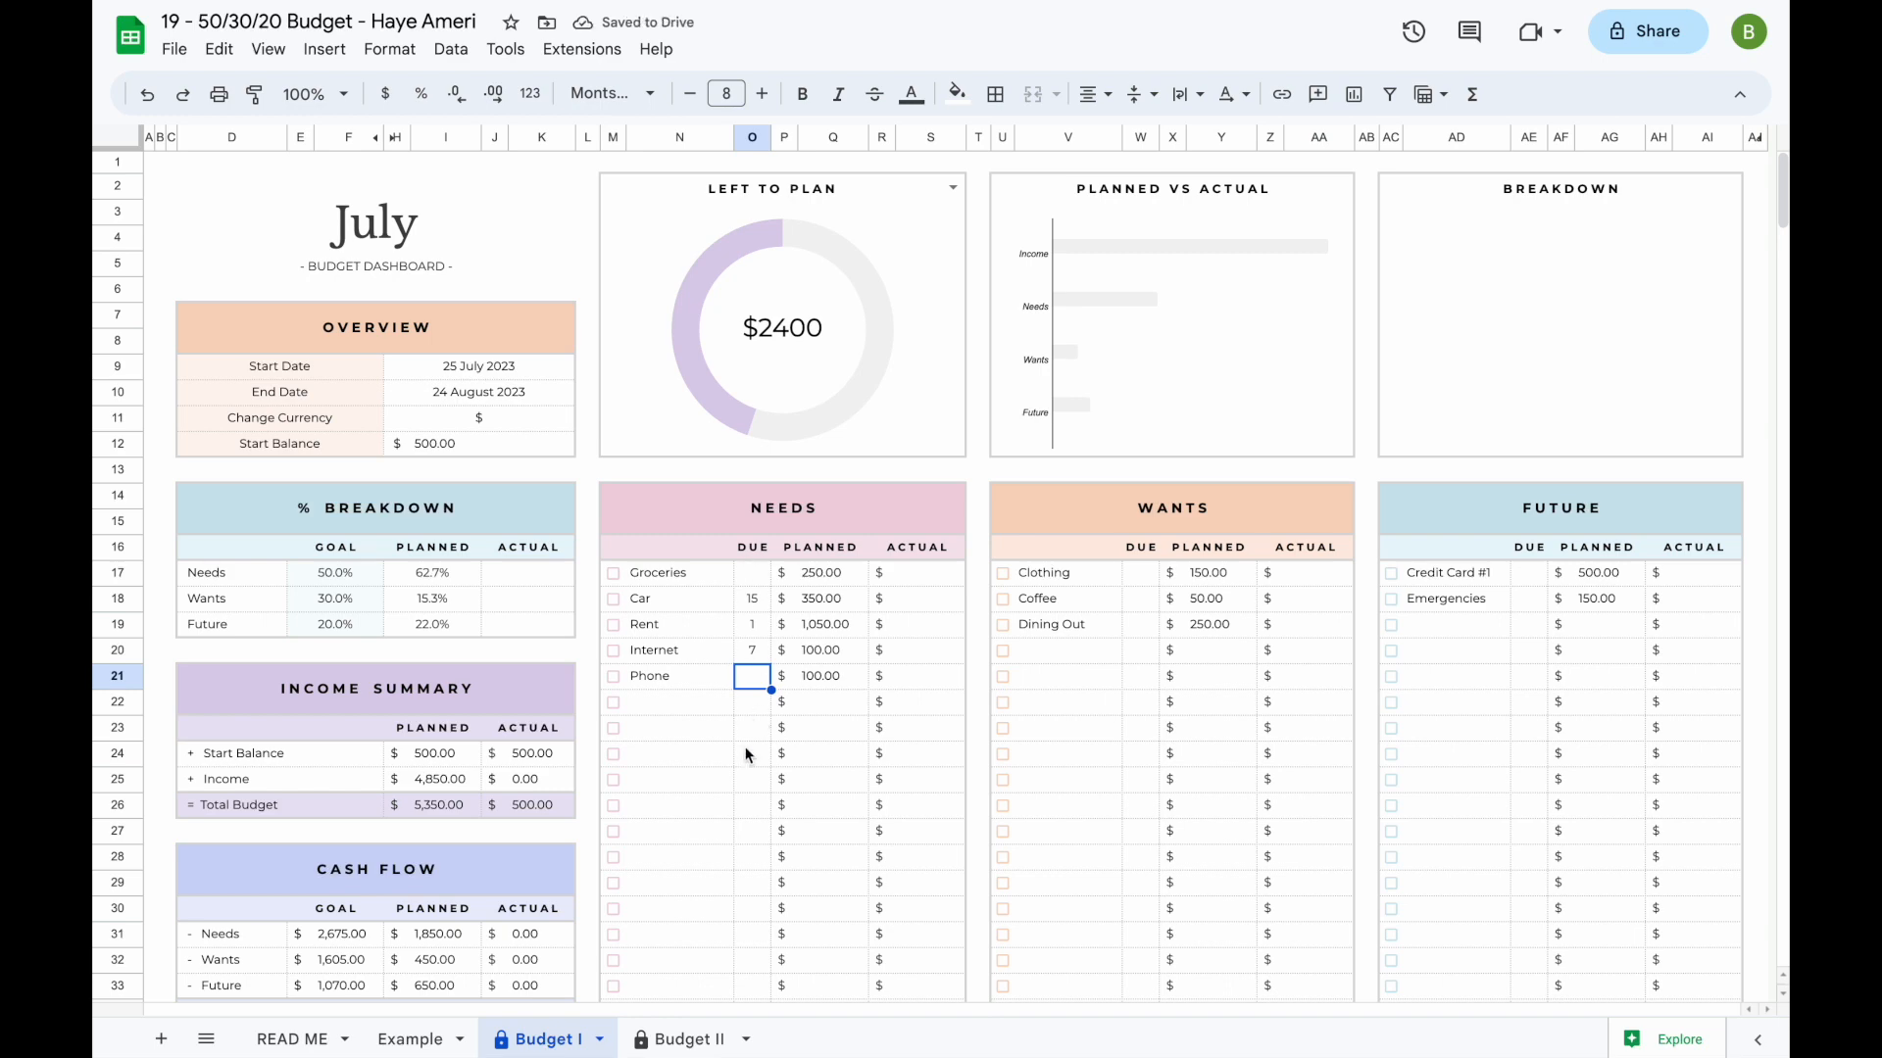
- Try ticking the Internet and Rent checkboxes under Needs, and clear both again
left_click(612, 652)
left_click(613, 626)
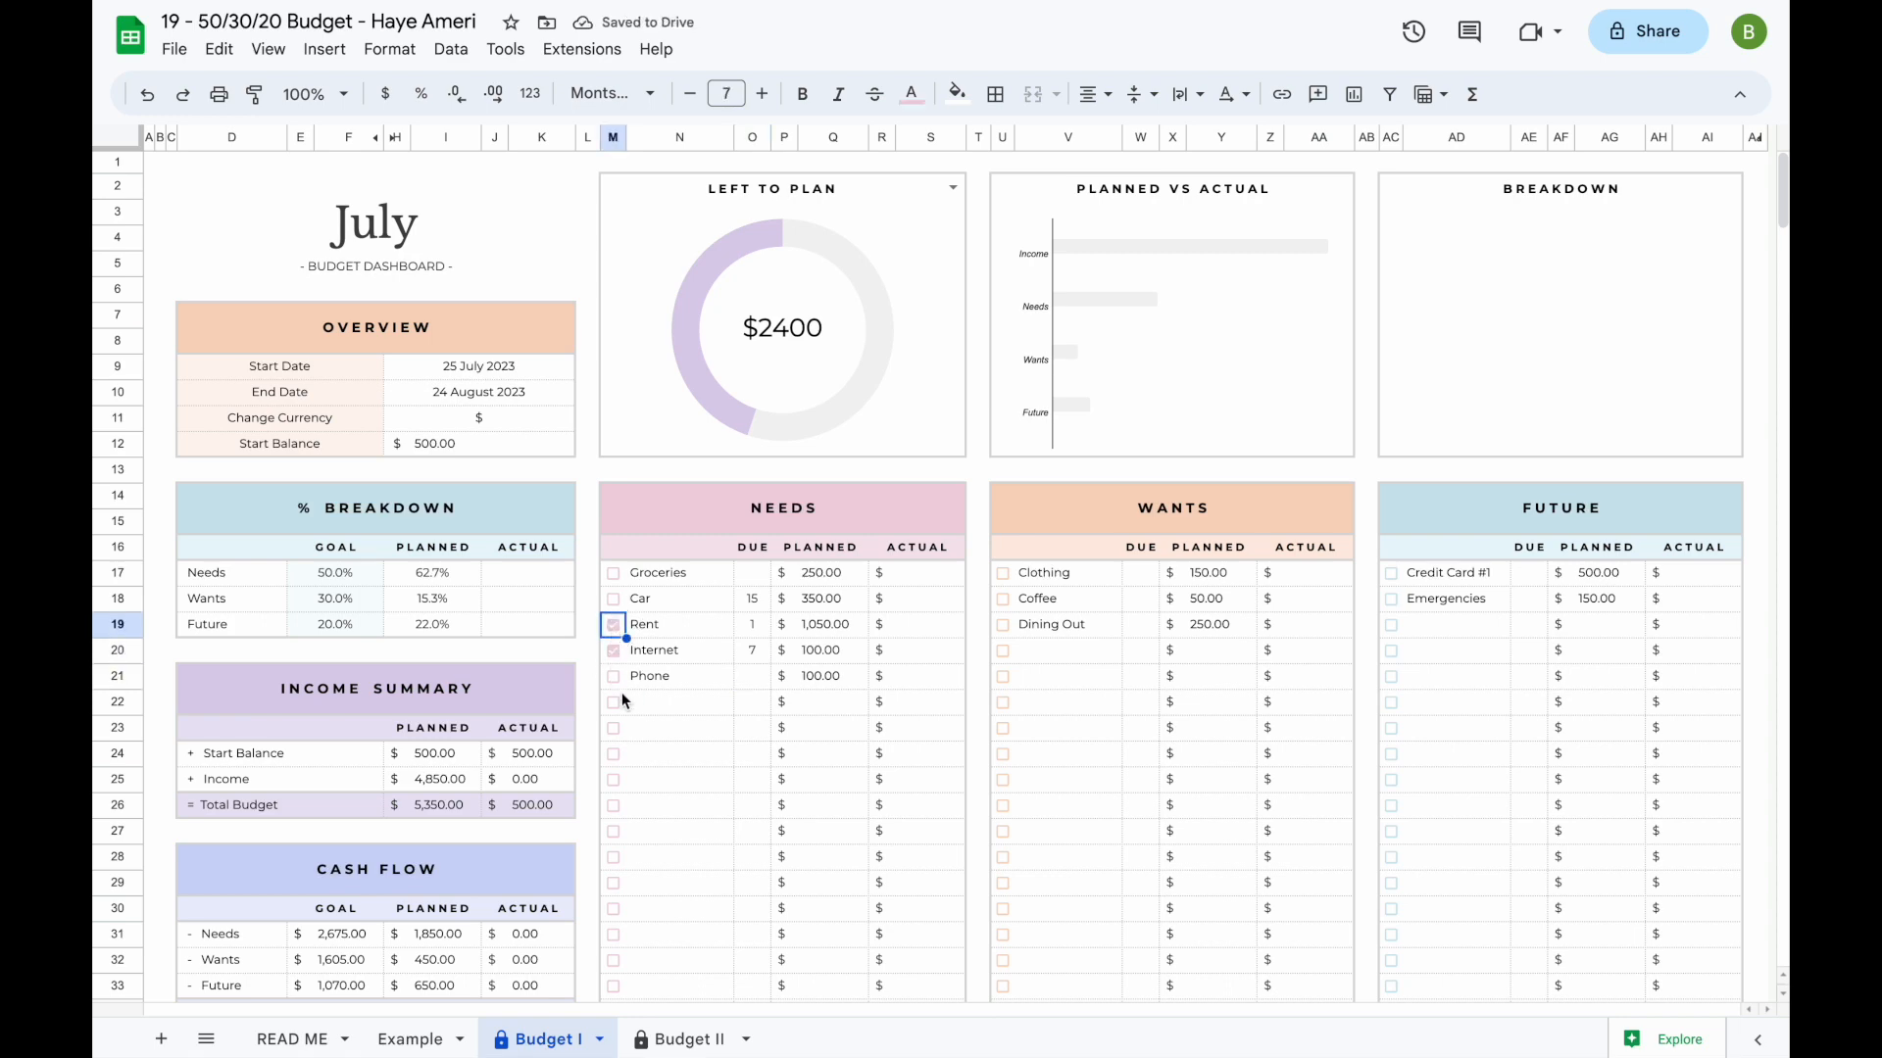
left_click(610, 652)
left_click(611, 626)
- Duplicate the Budget I sheet and rename the copy July
left_click(599, 1042)
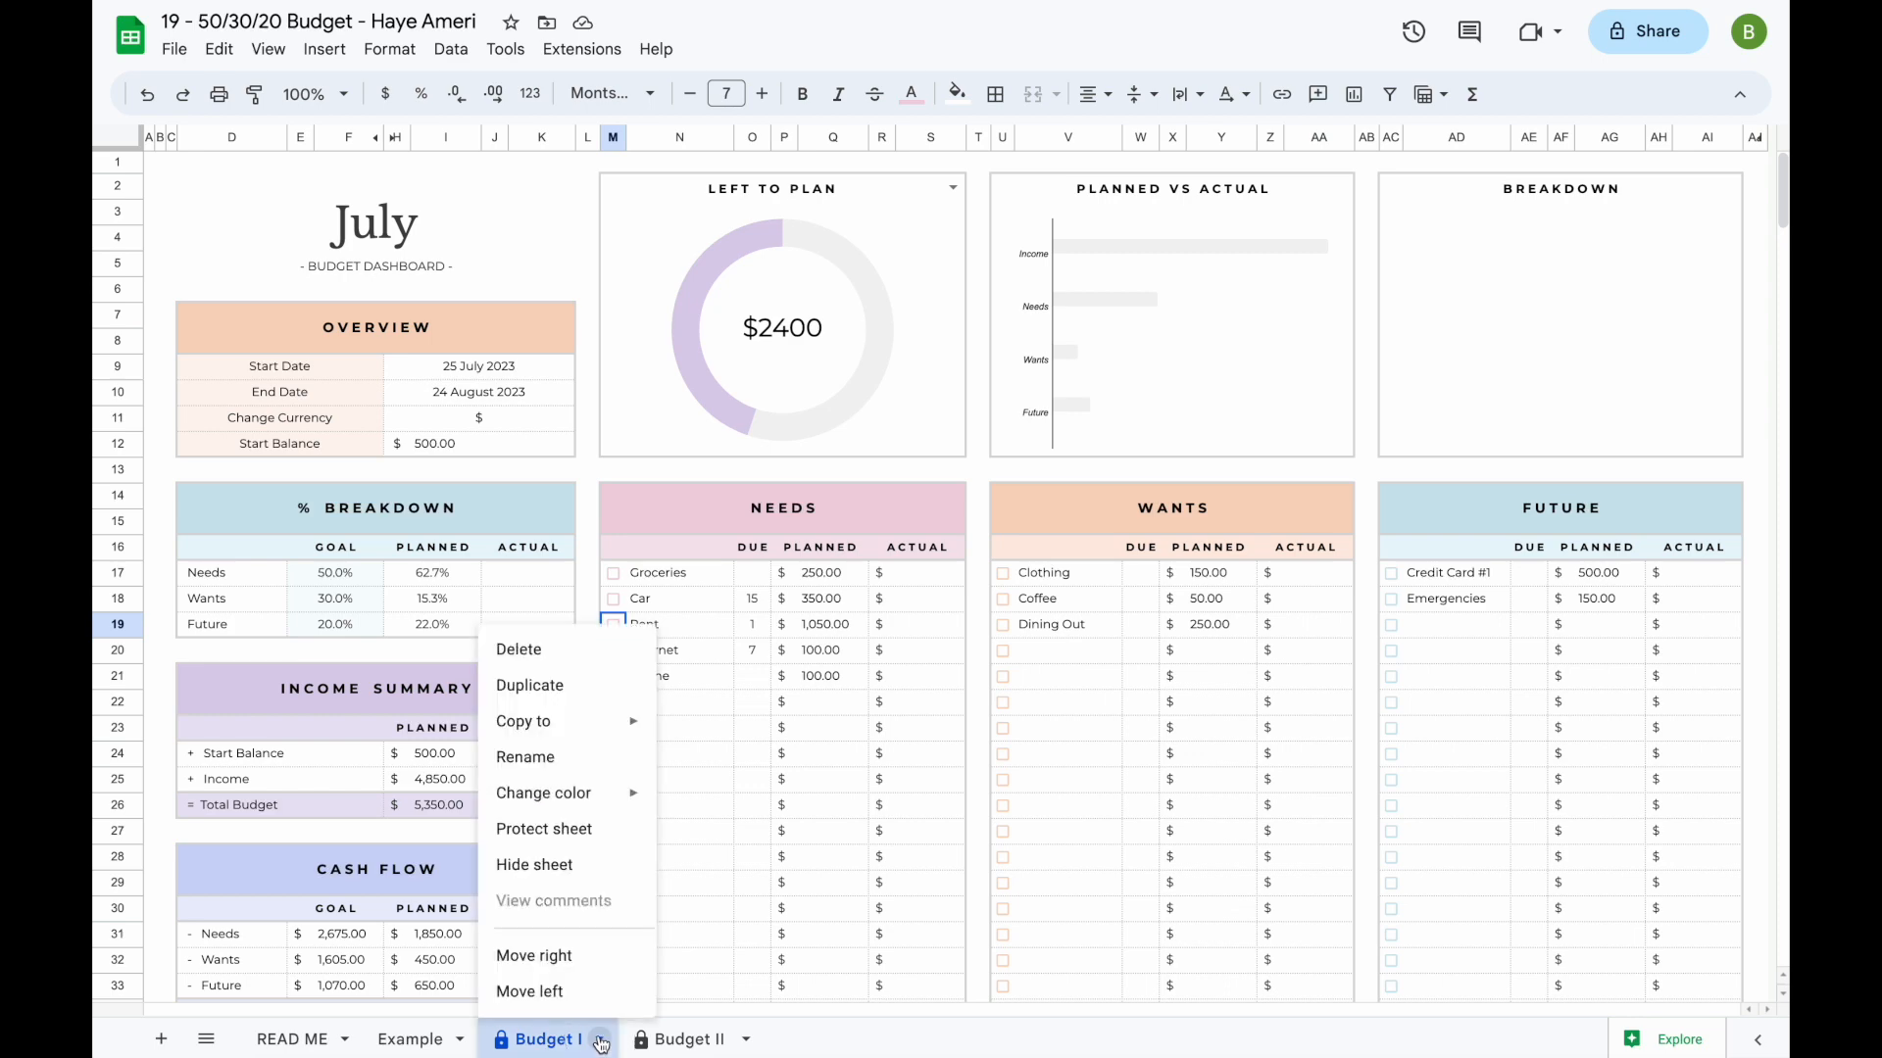
left_click(567, 702)
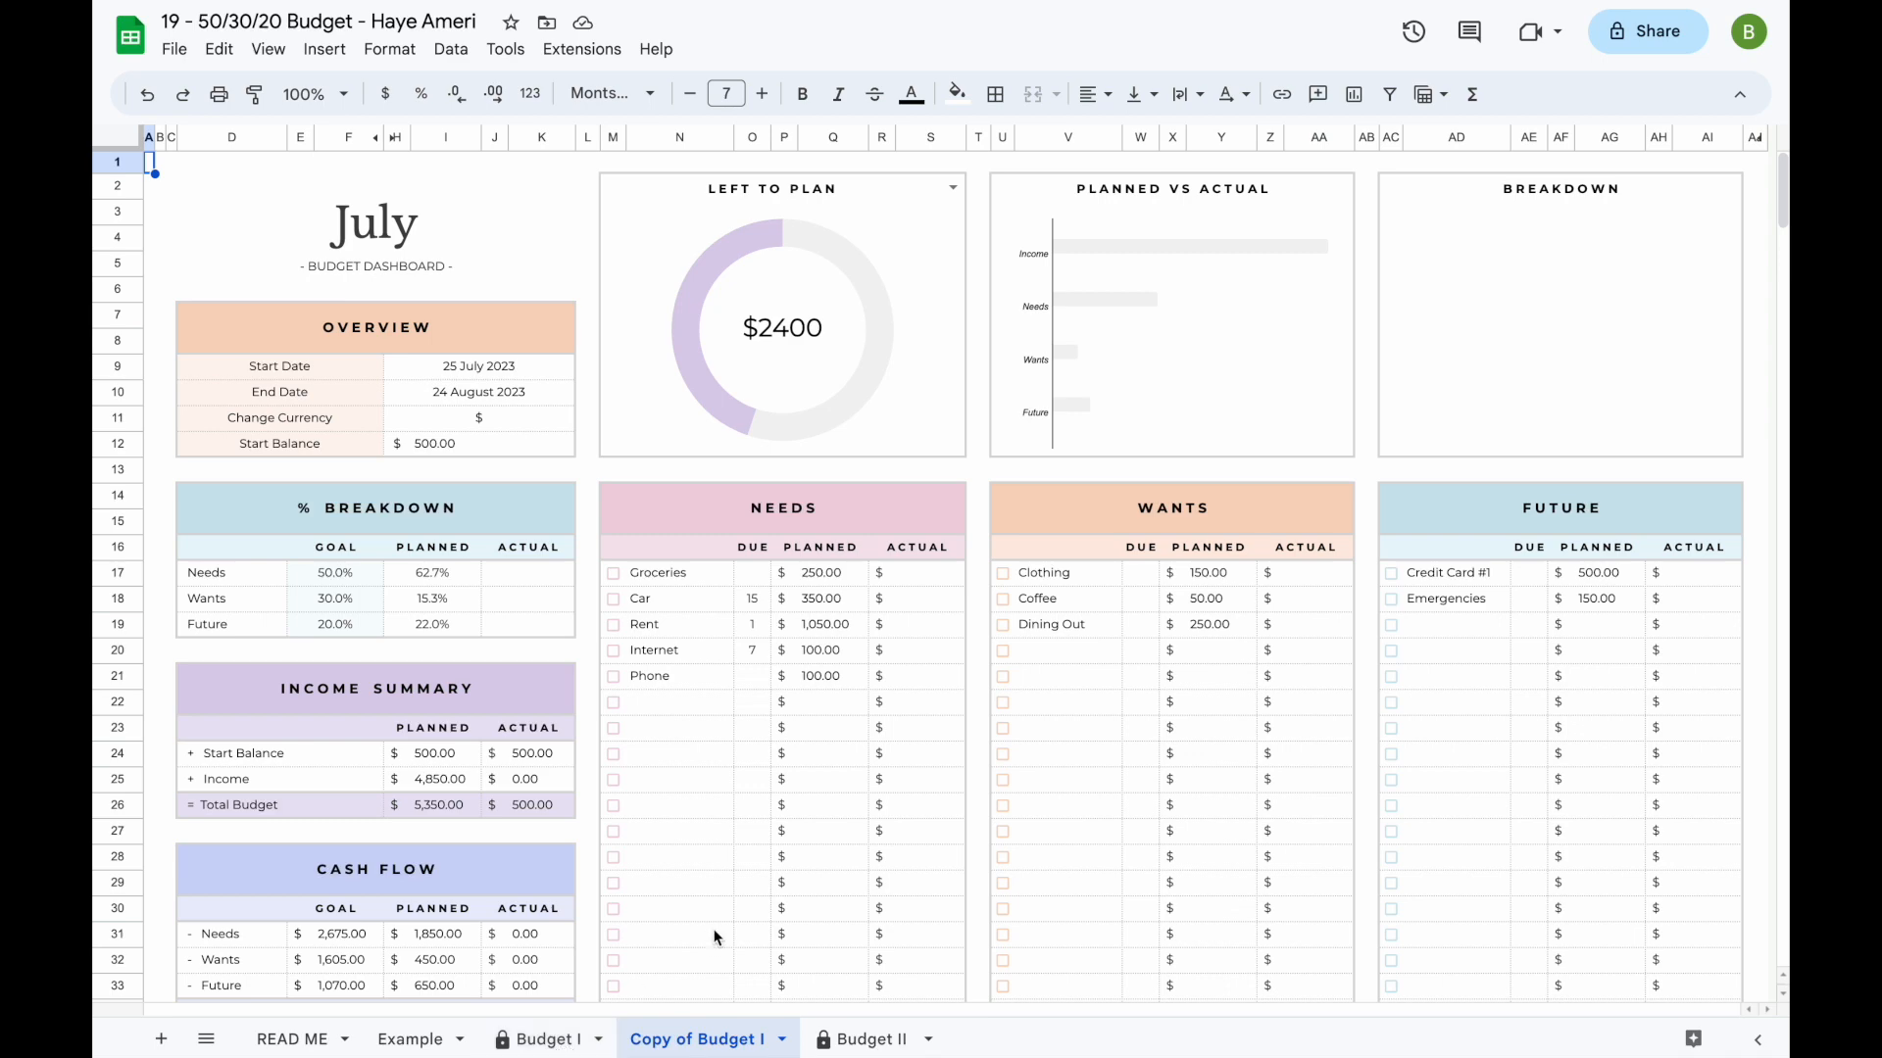
scroll(715, 936, "down", 2)
scroll(714, 936, "up", 2)
left_click(783, 1041)
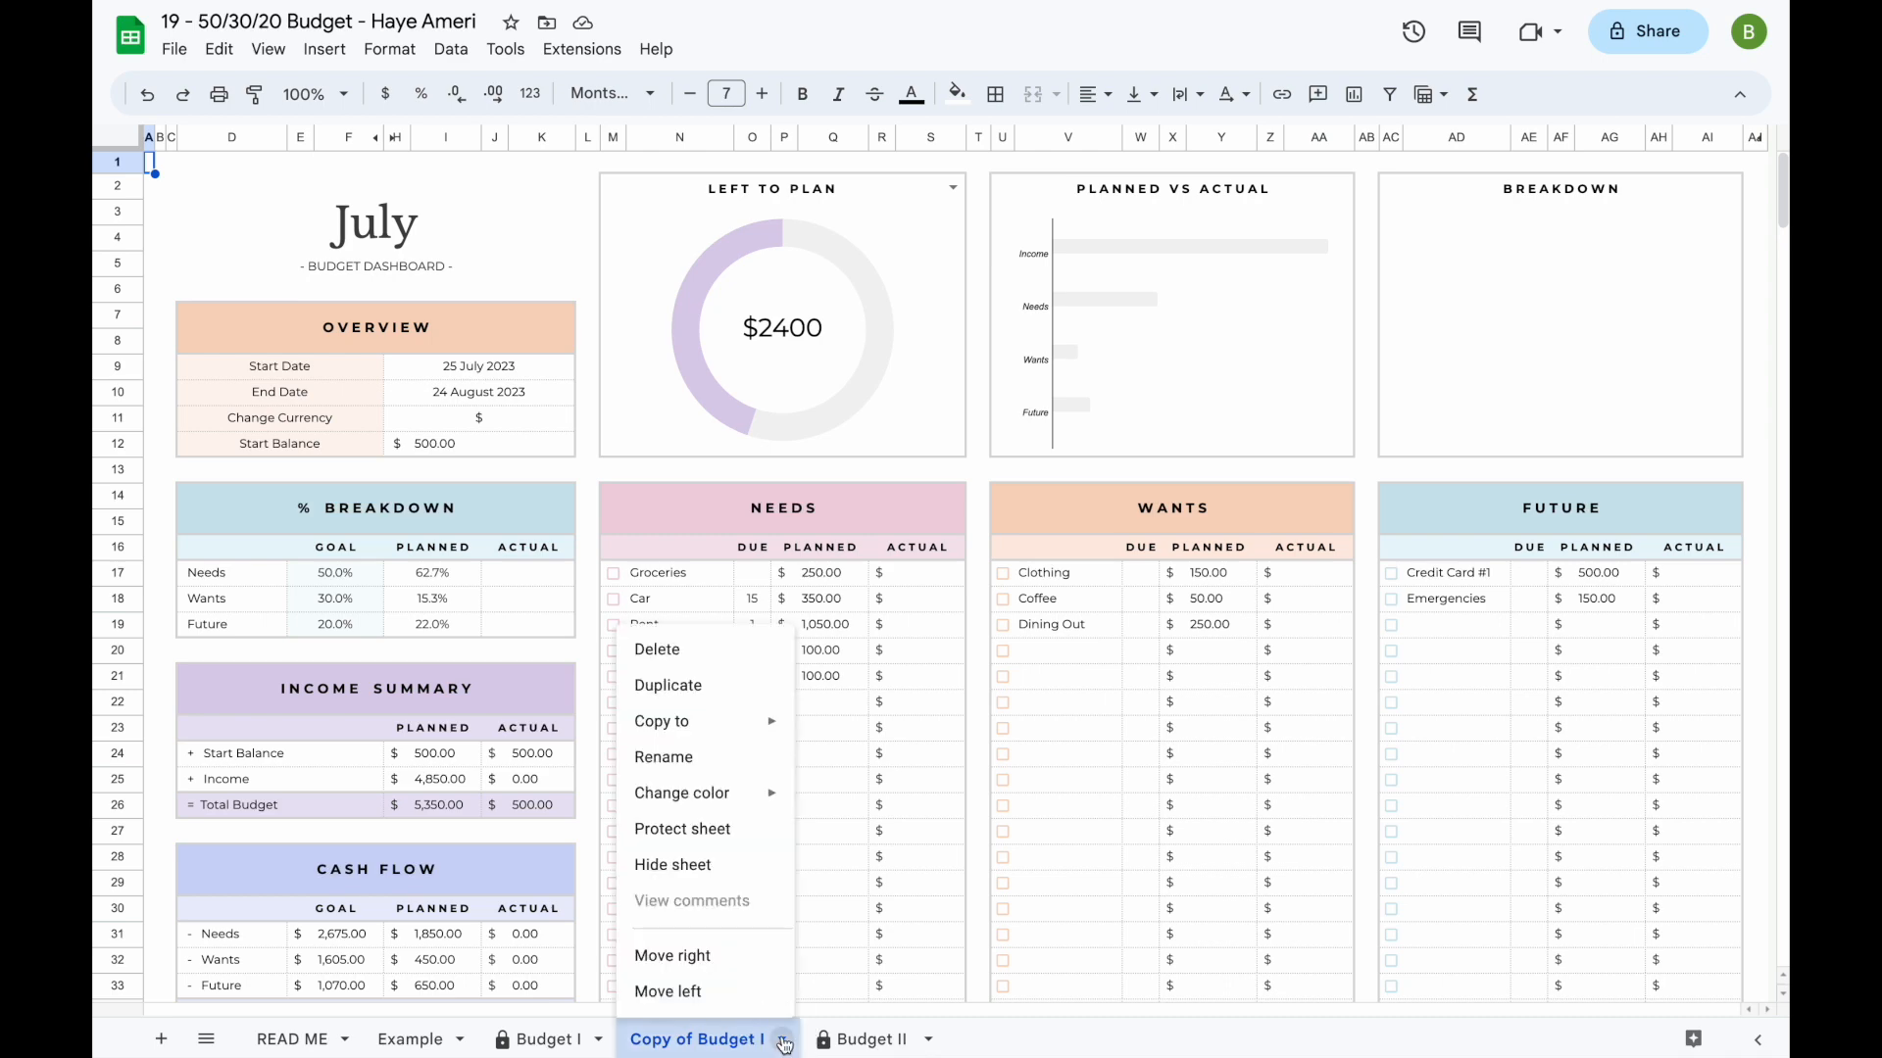
left_click(705, 761)
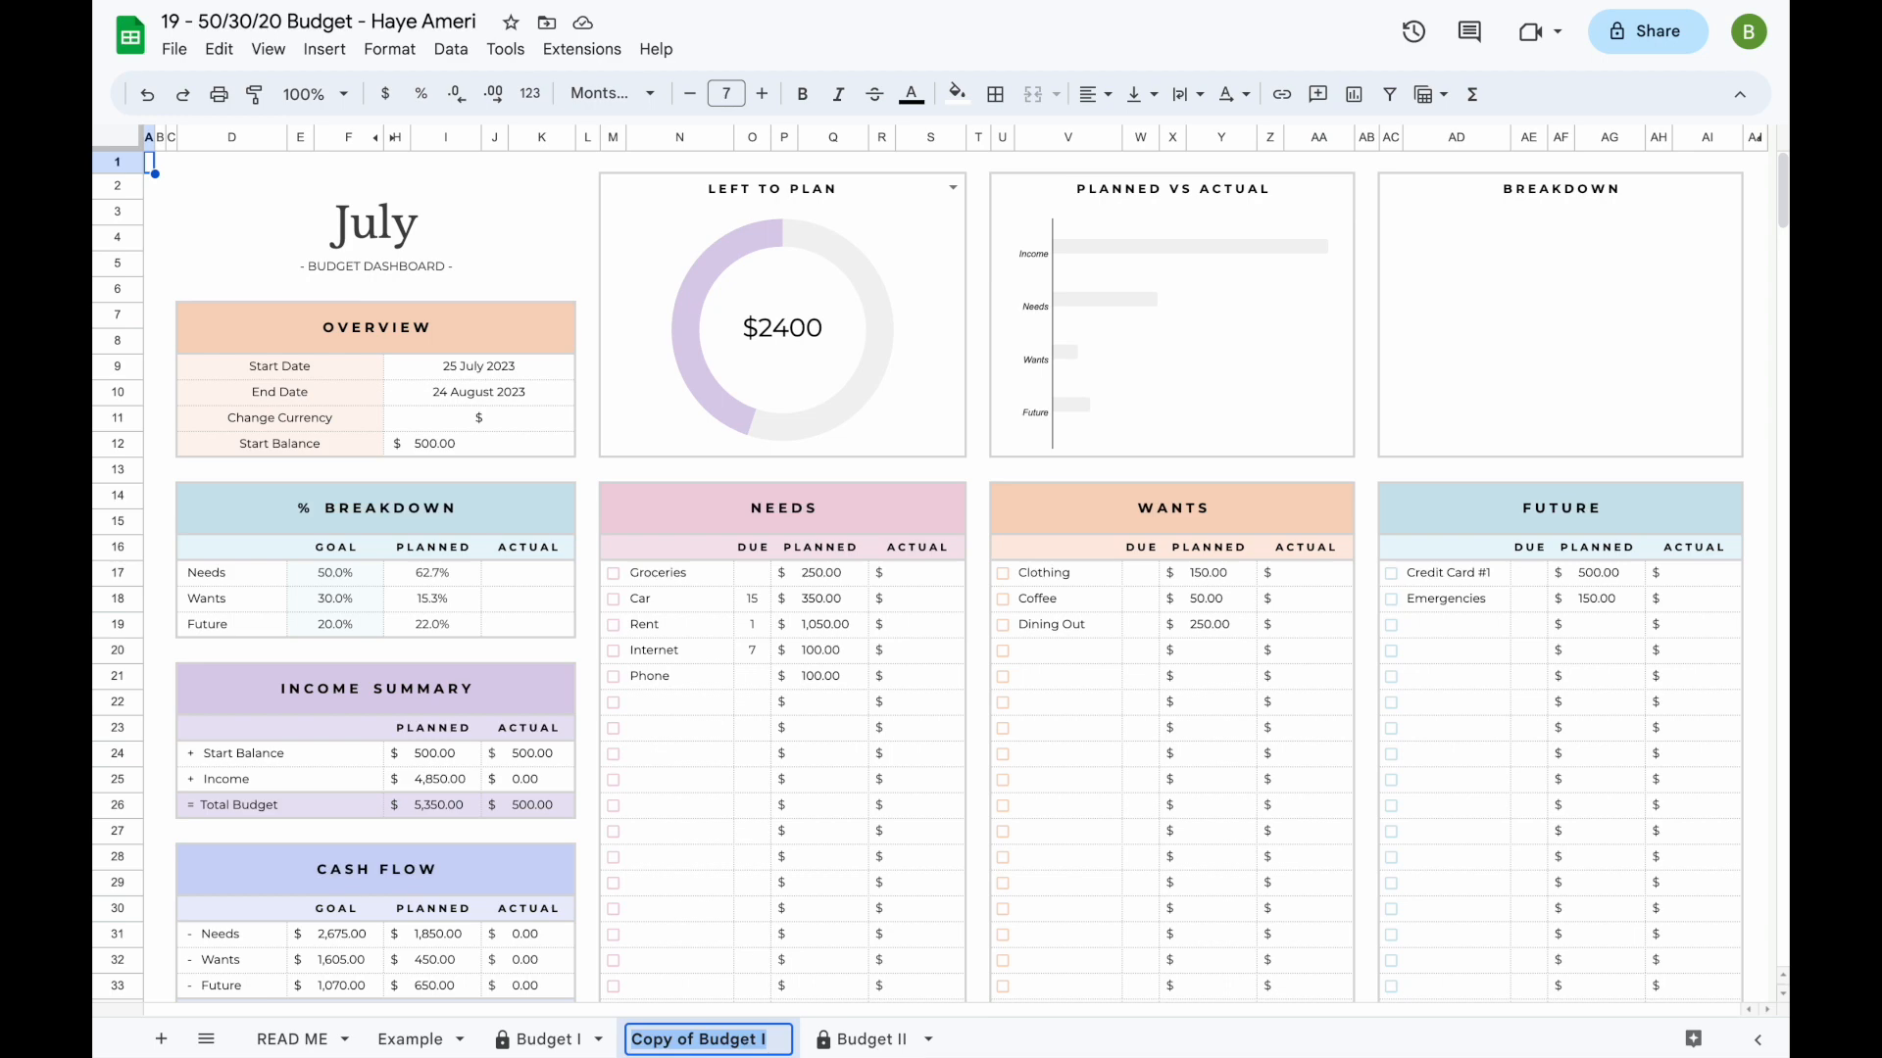
type("July")
key("Return")
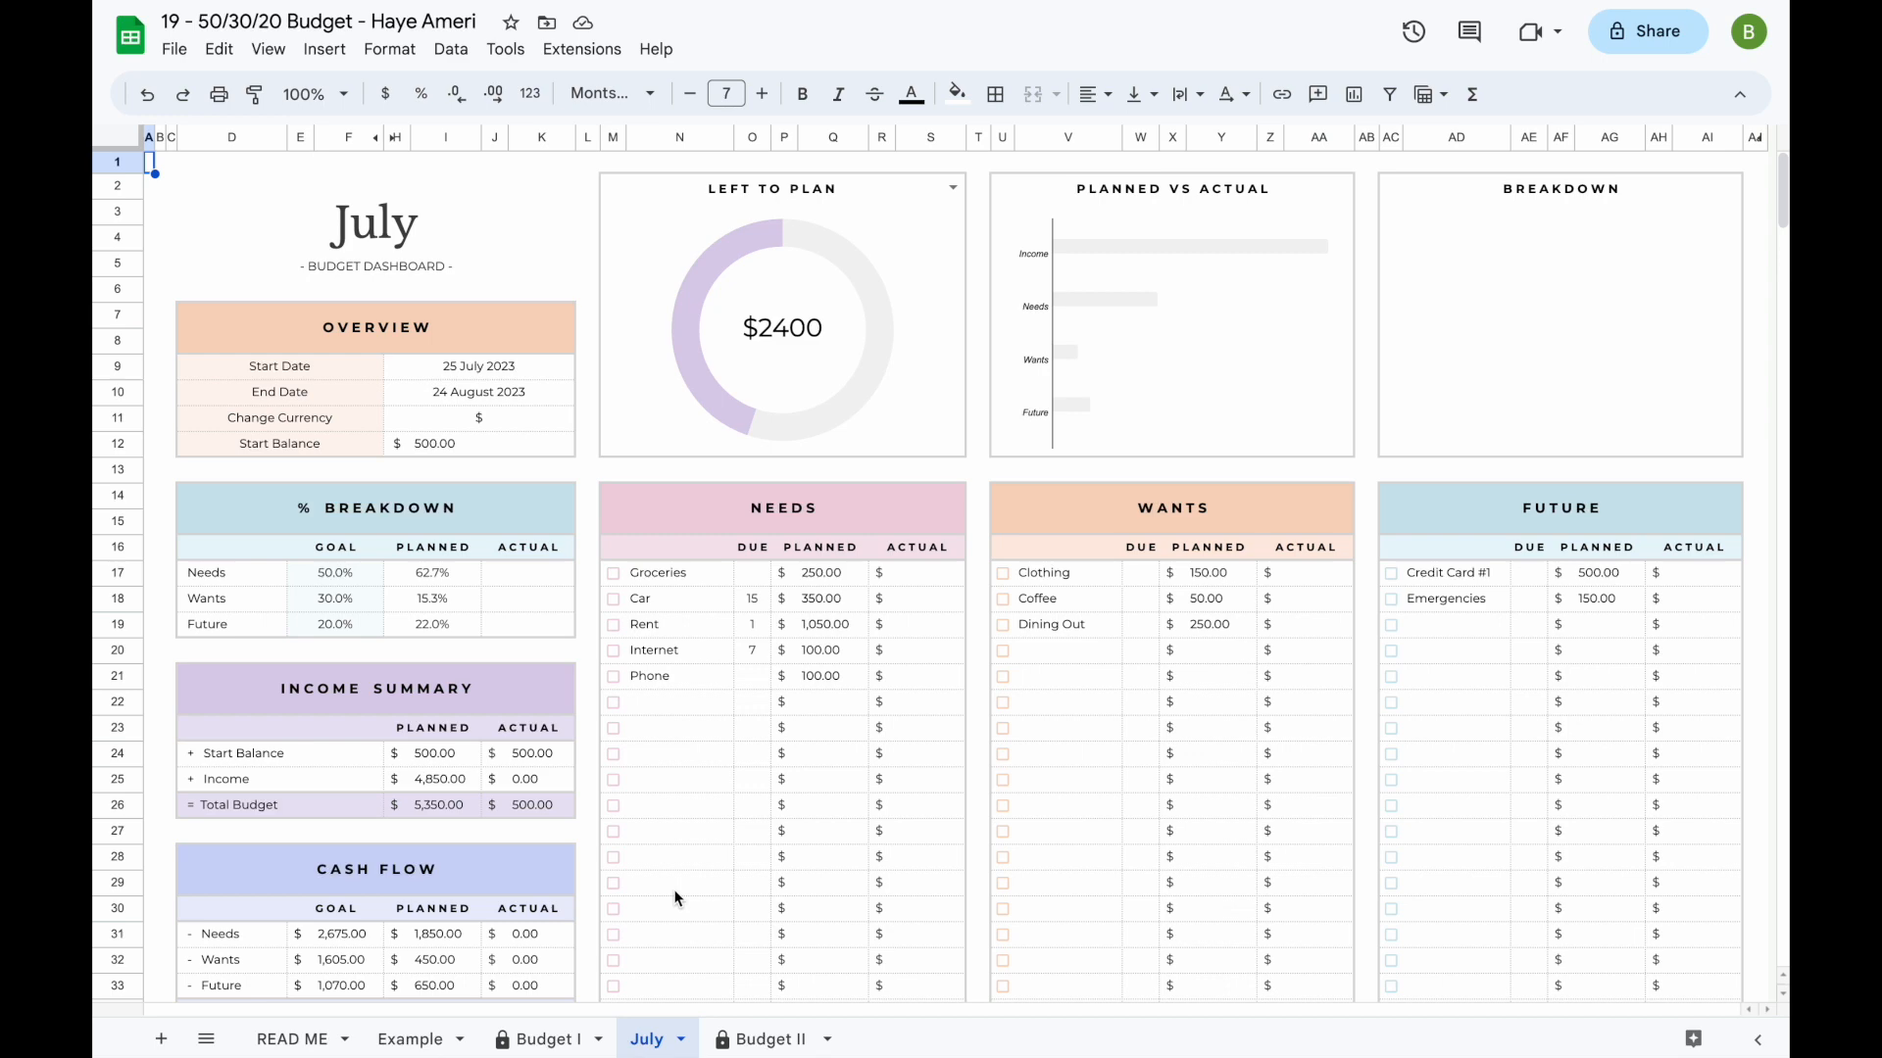
- Review the July sheet's planned and actual columns, category totals, Balance Tracker and Transactions section
scroll(674, 898, "down", 15)
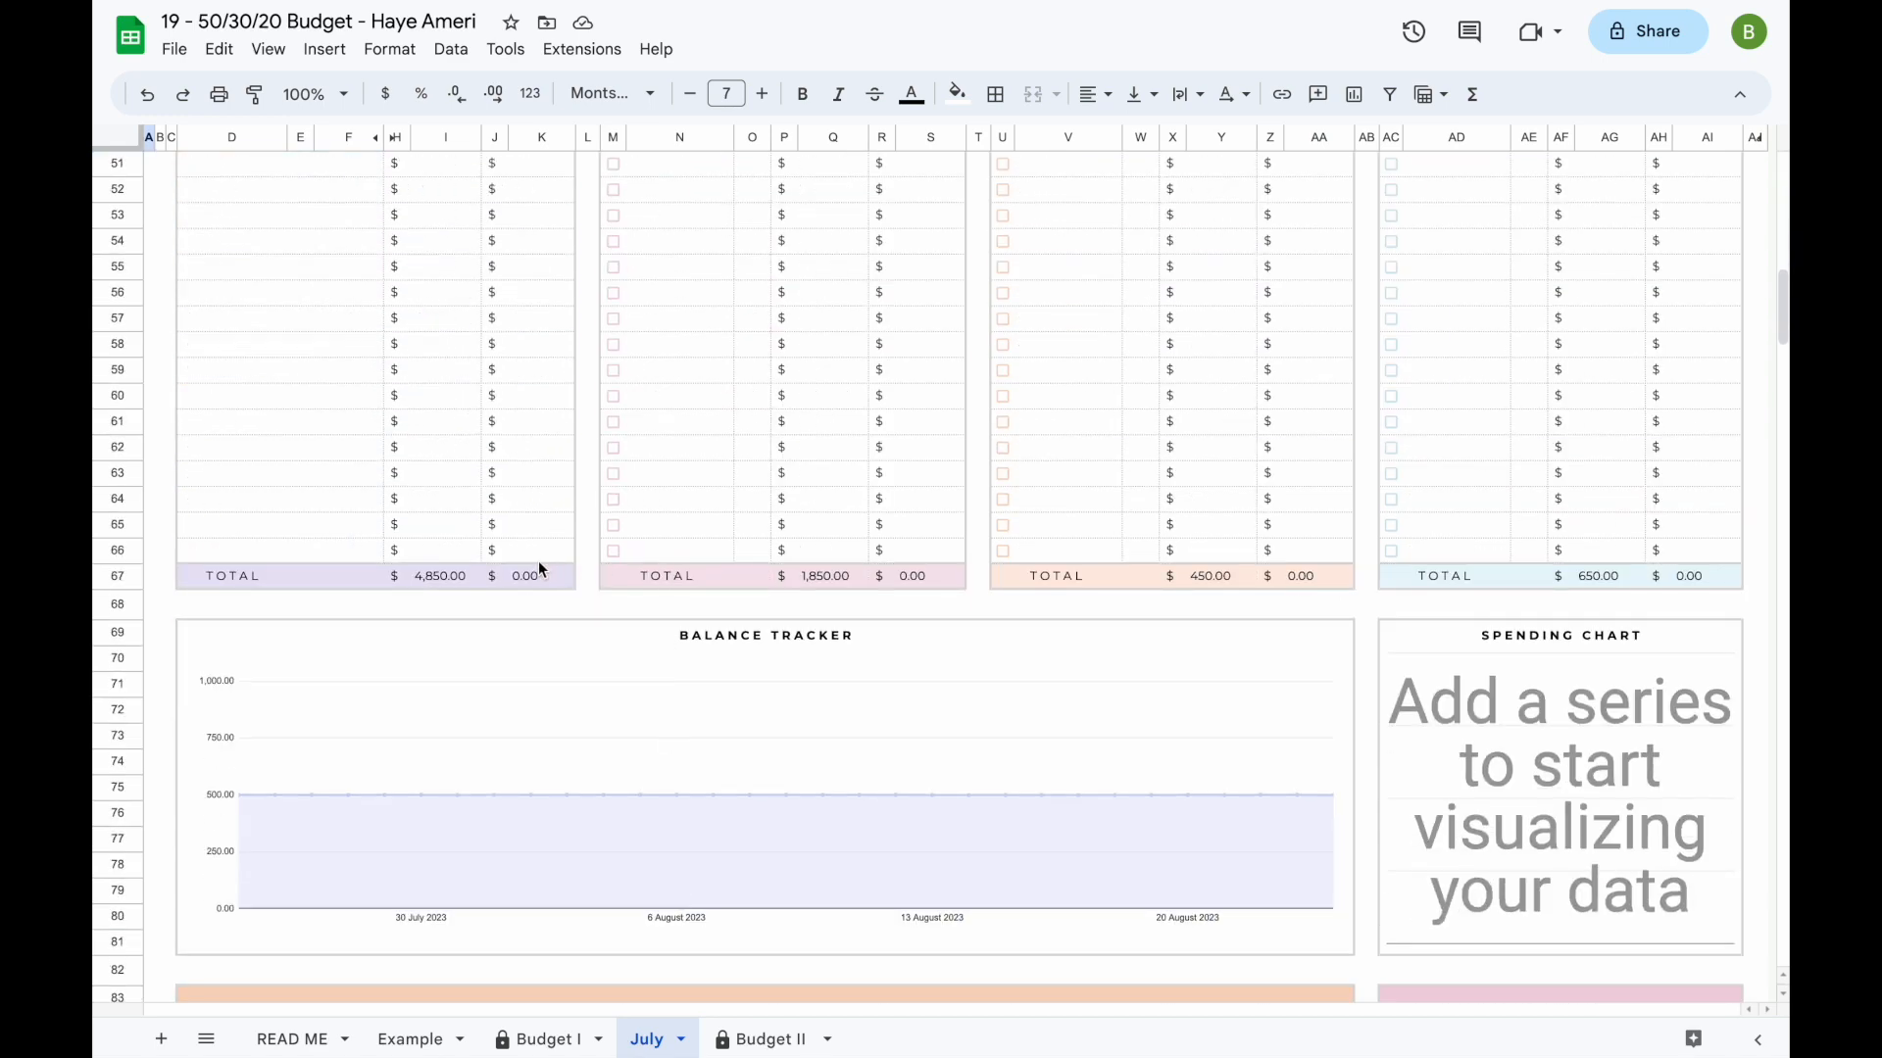
scroll(538, 560, "down", 6)
scroll(604, 520, "up", 1)
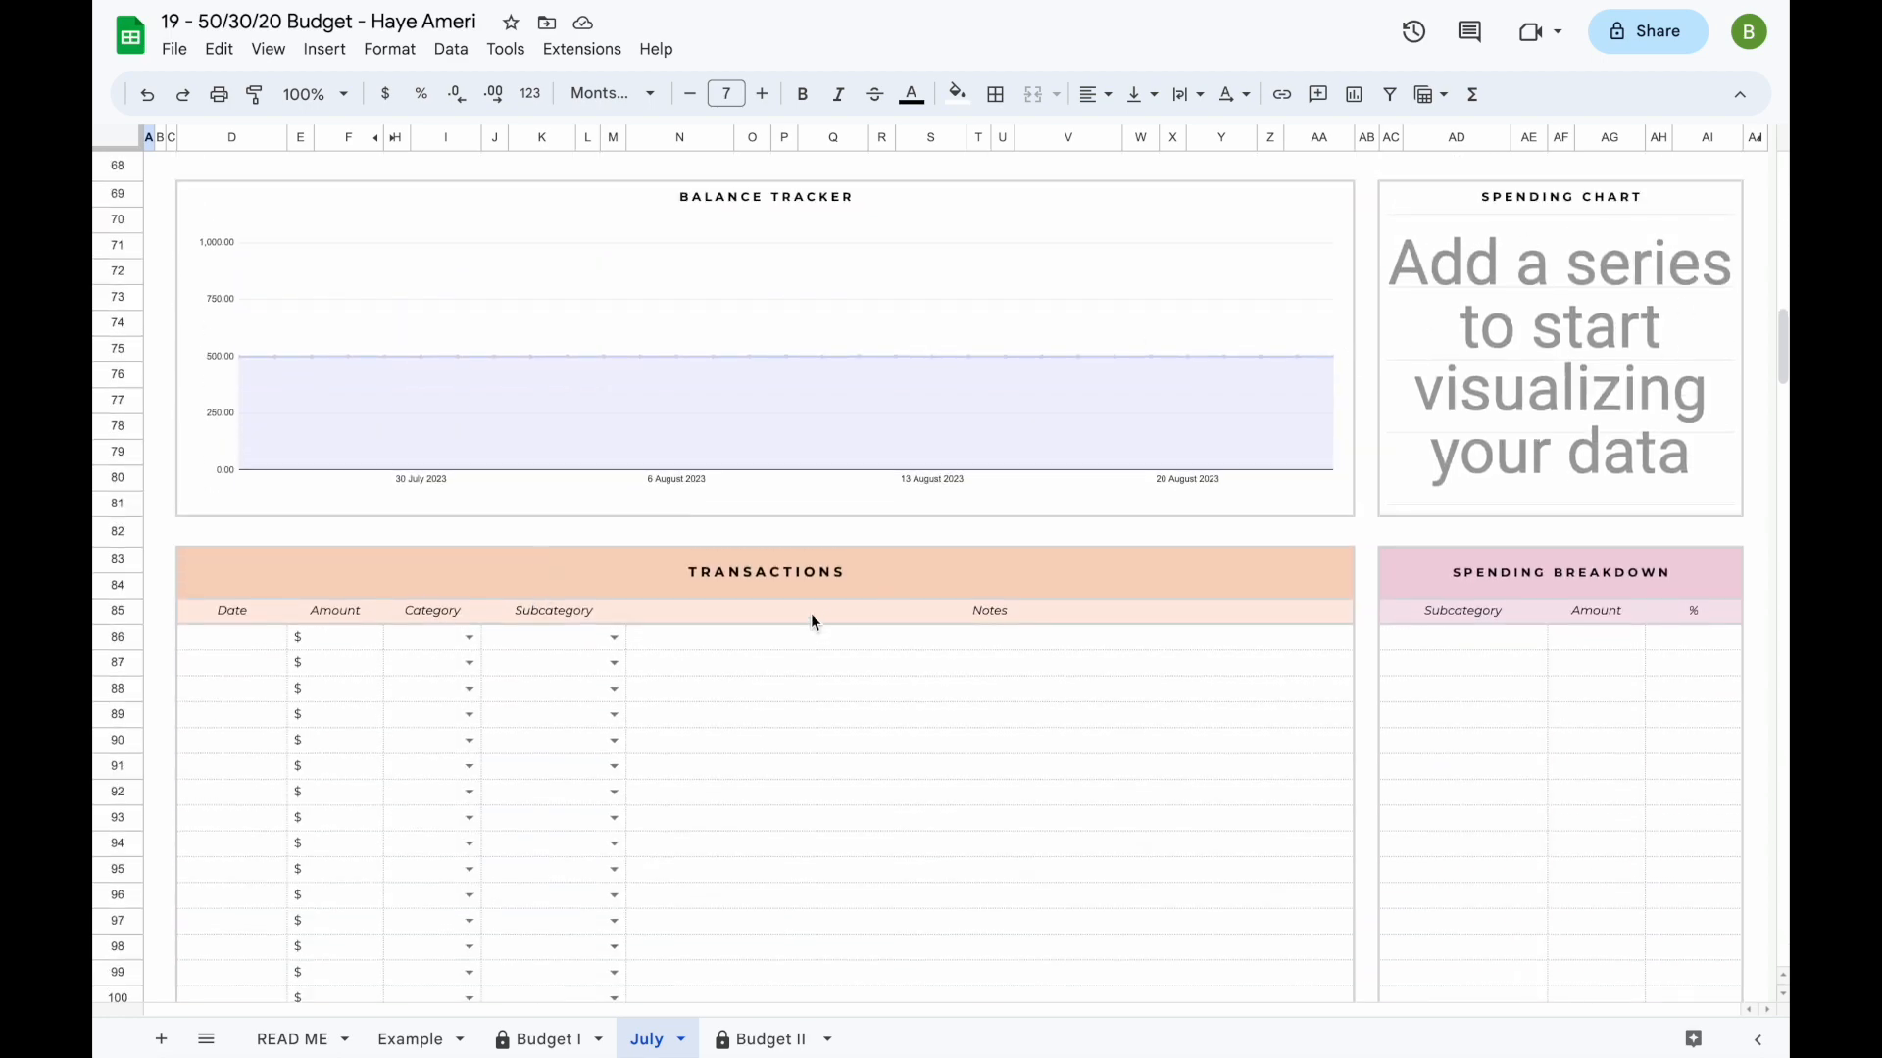
scroll(818, 525, "up", 17)
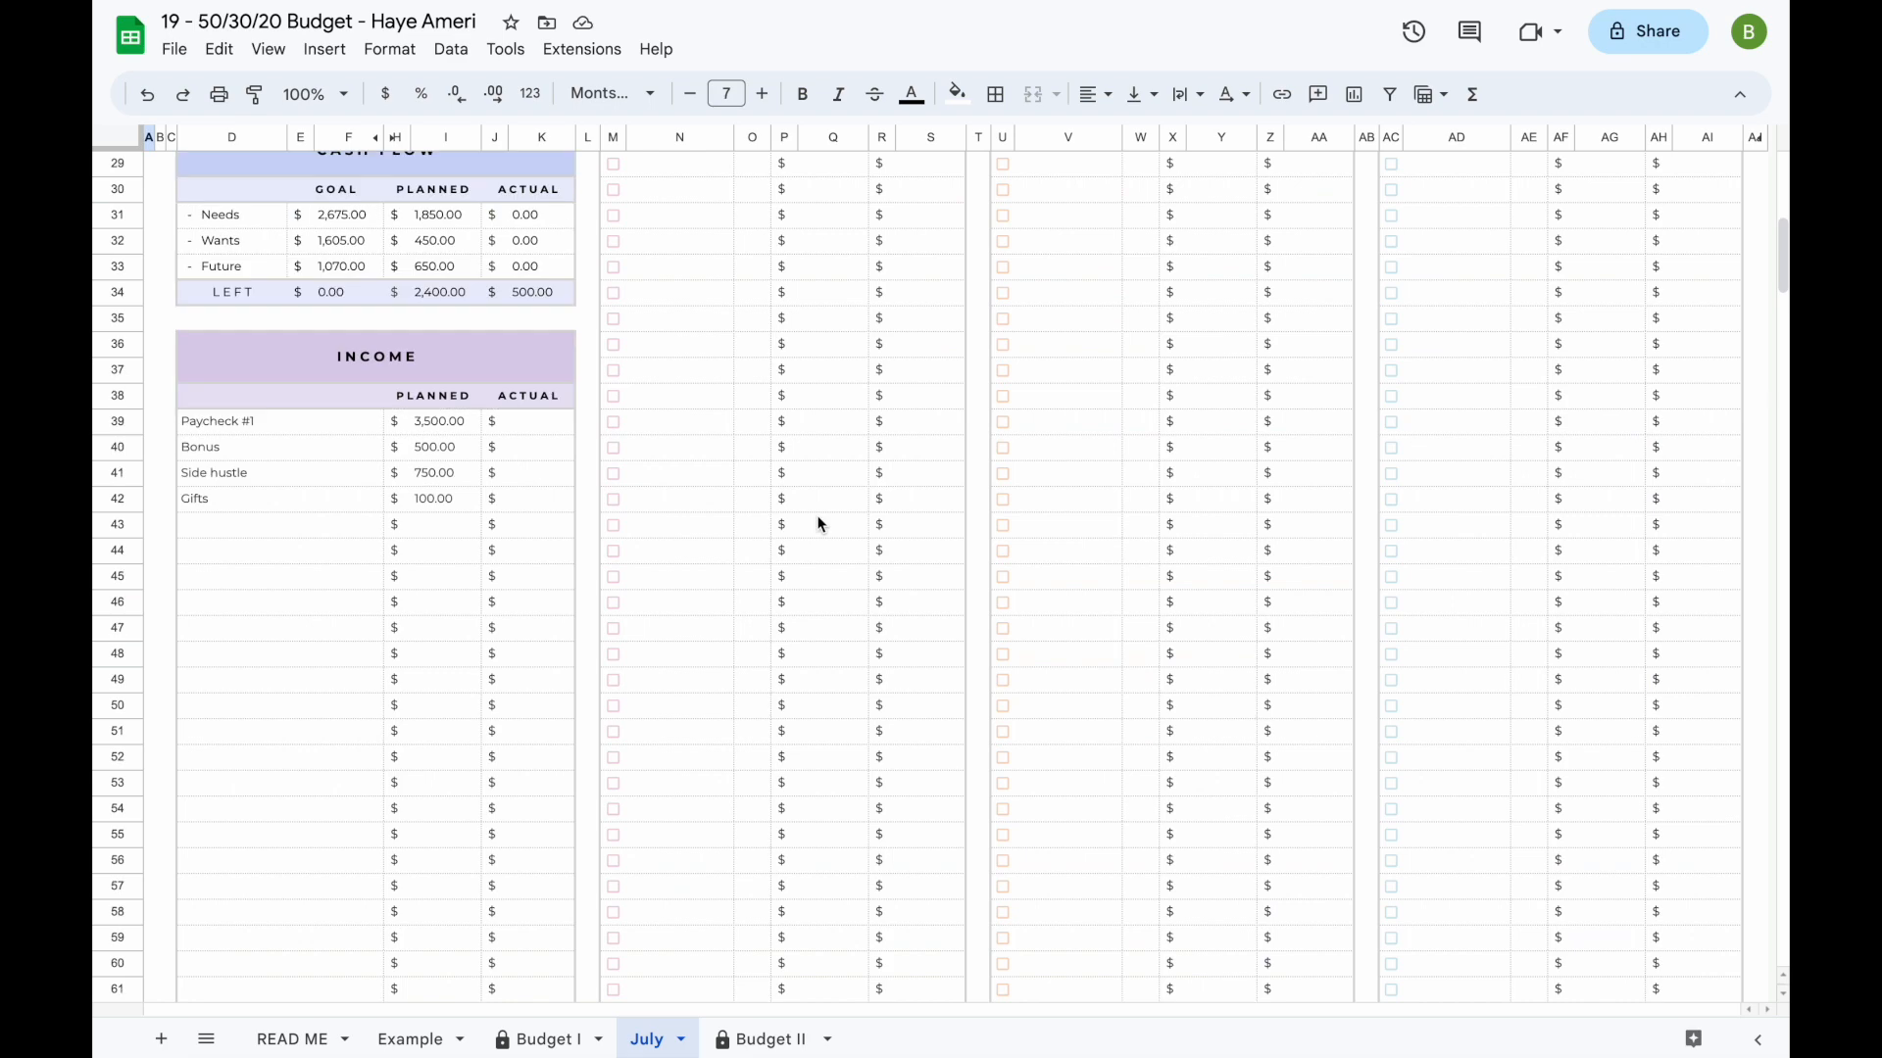
scroll(818, 525, "up", 5)
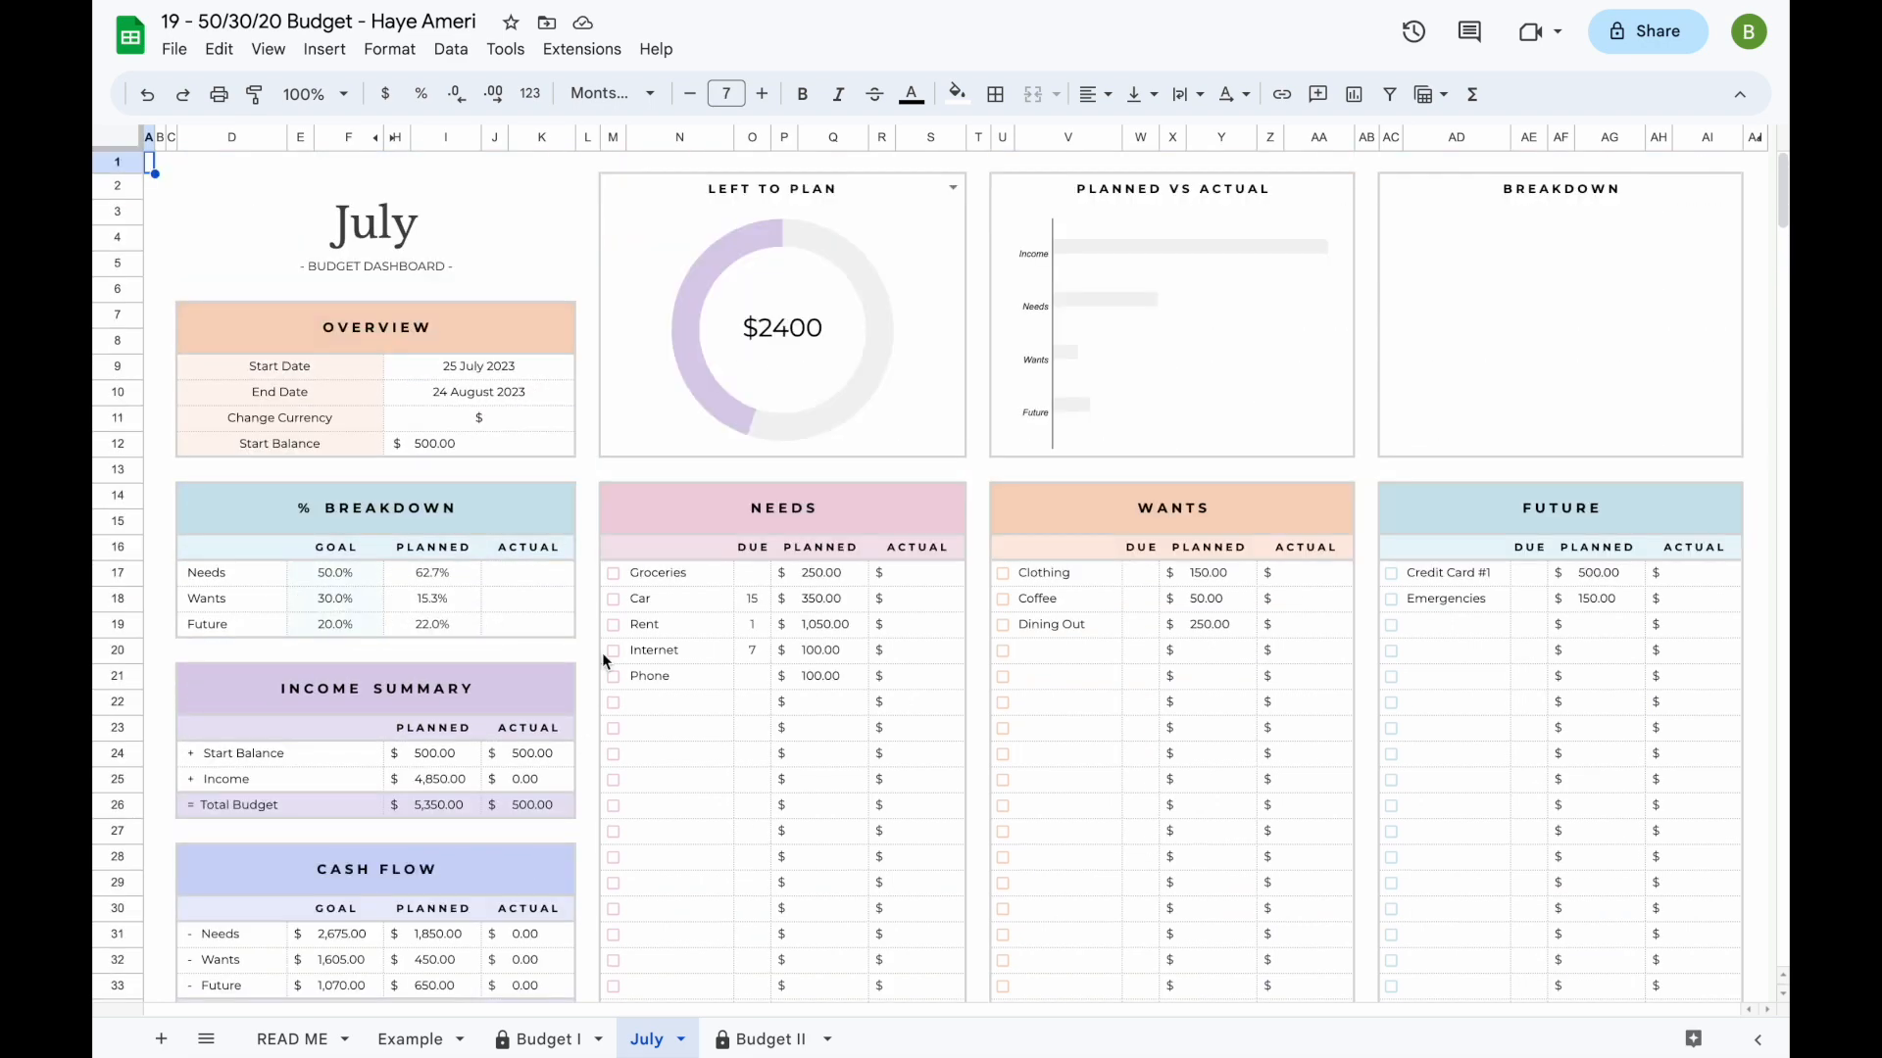
scroll(575, 703, "down", 3)
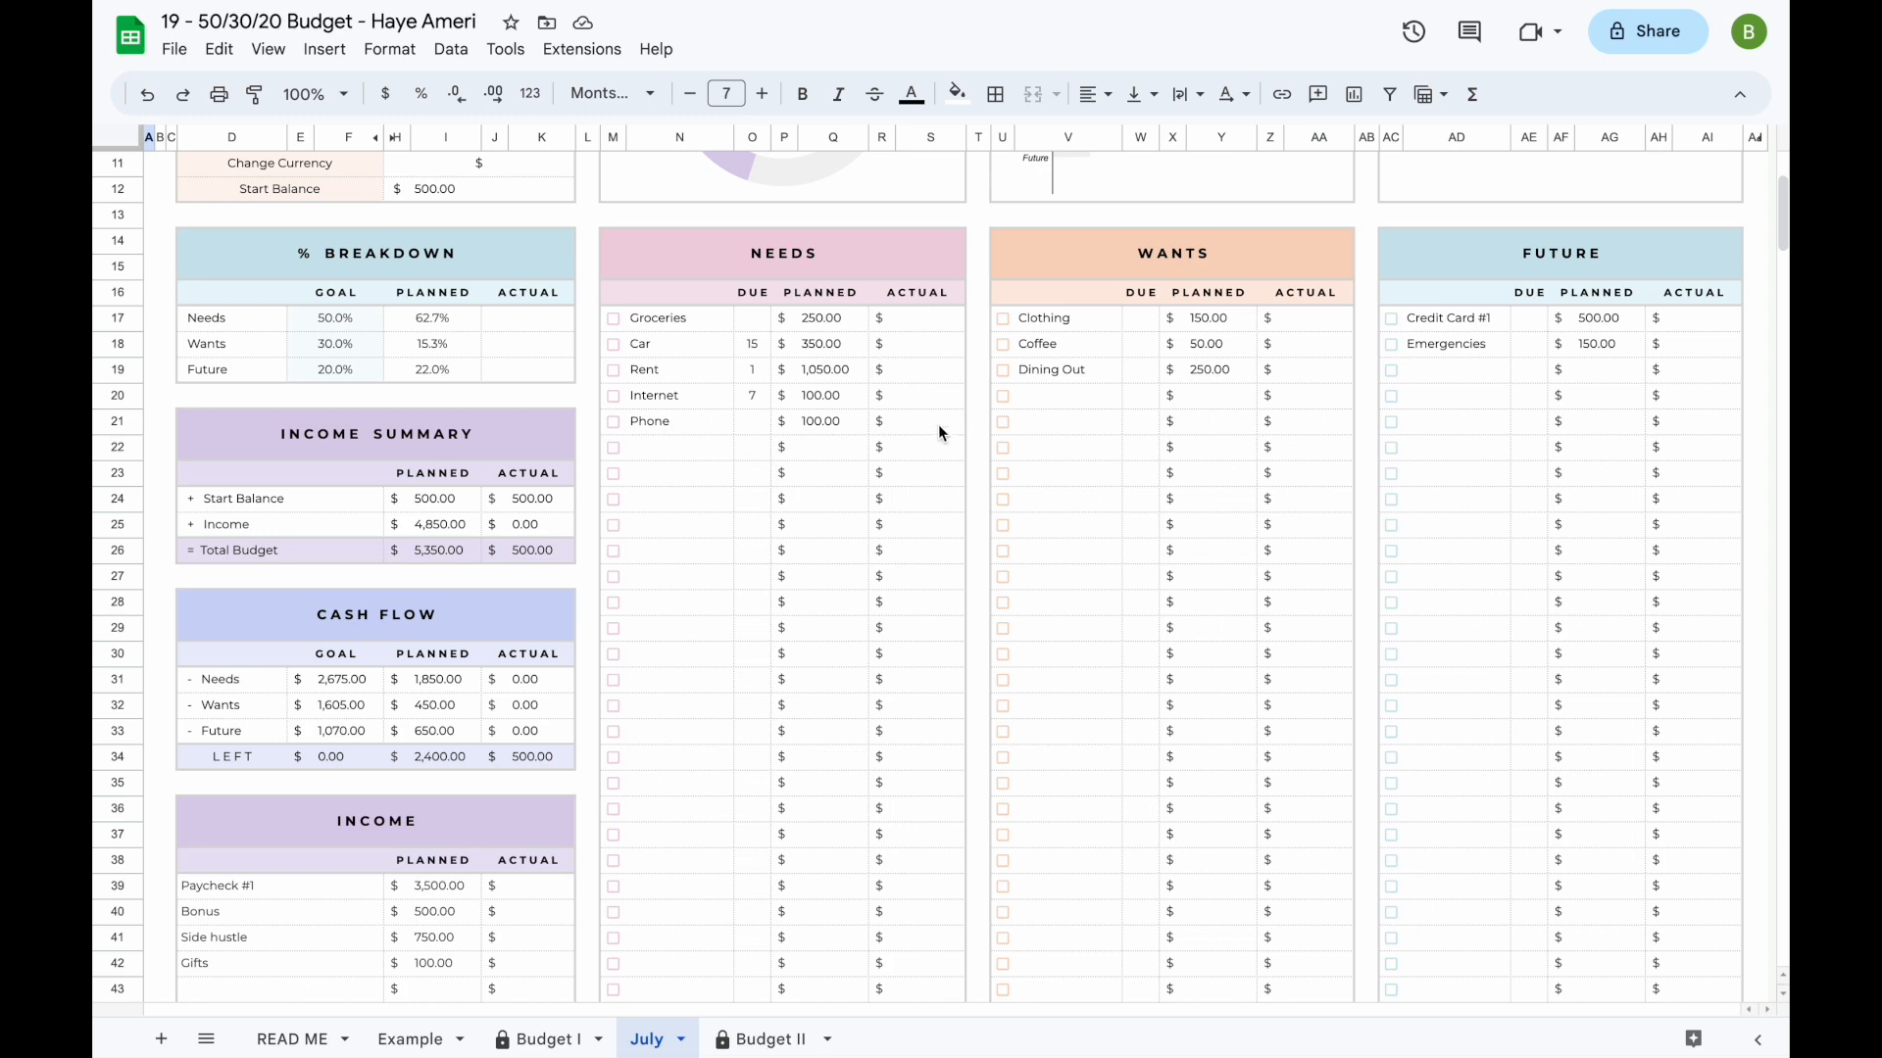
scroll(796, 614, "down", 13)
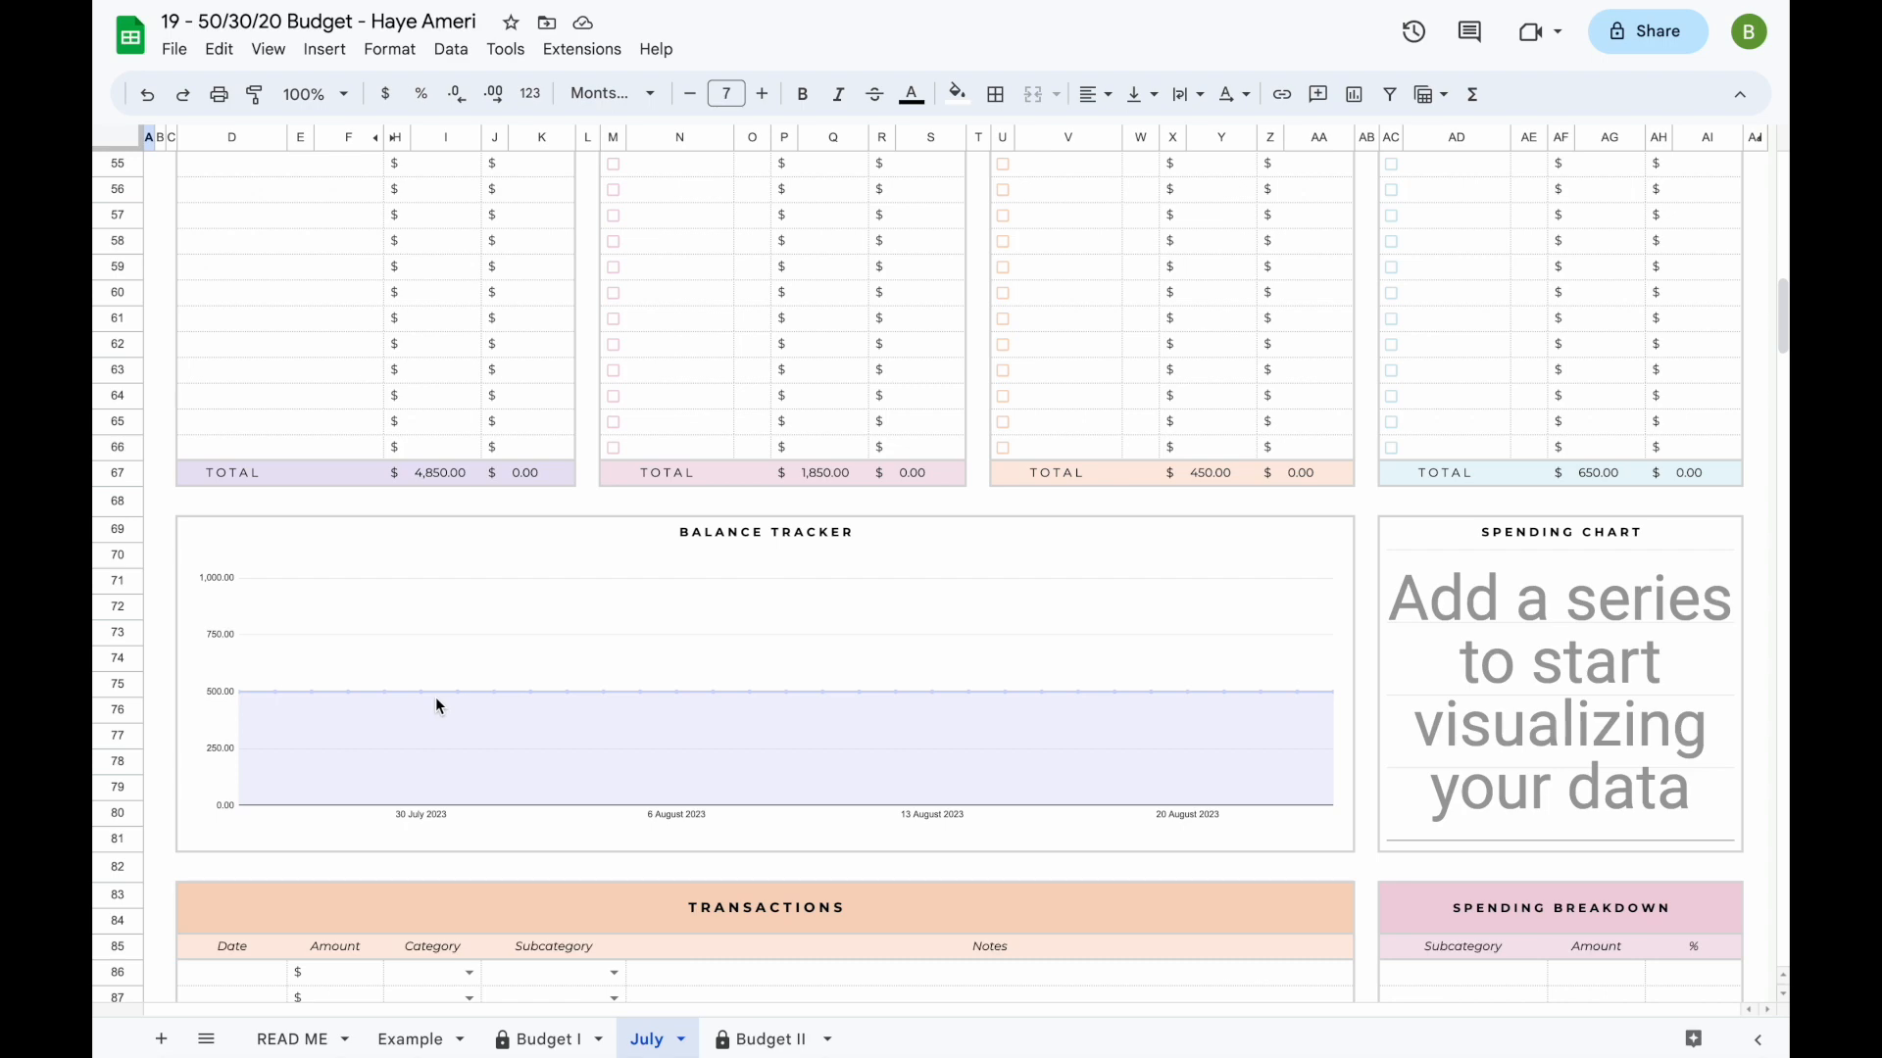
- Log a transaction dated 25 Jul 2023 for 500 with category Income and subcategory Bonus in the first Transactions row
scroll(435, 697, "down", 5)
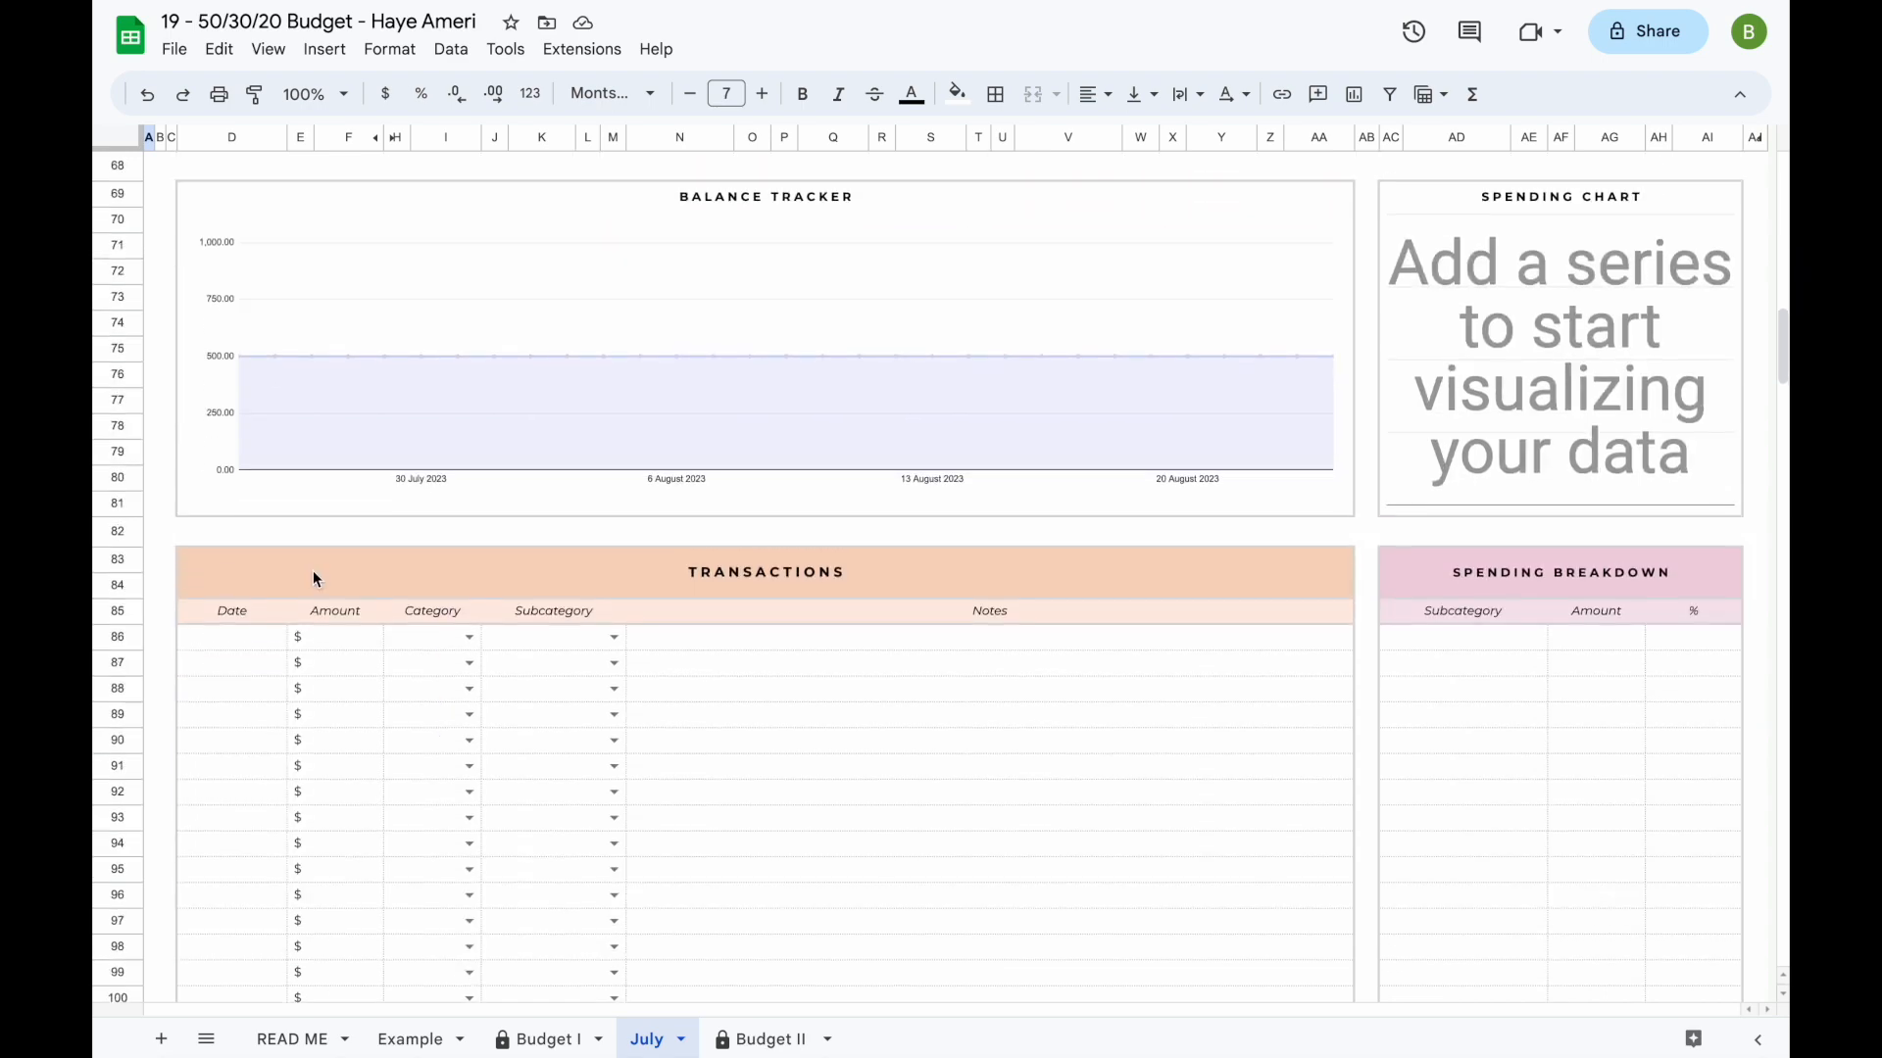
left_click(245, 639)
double_click(246, 637)
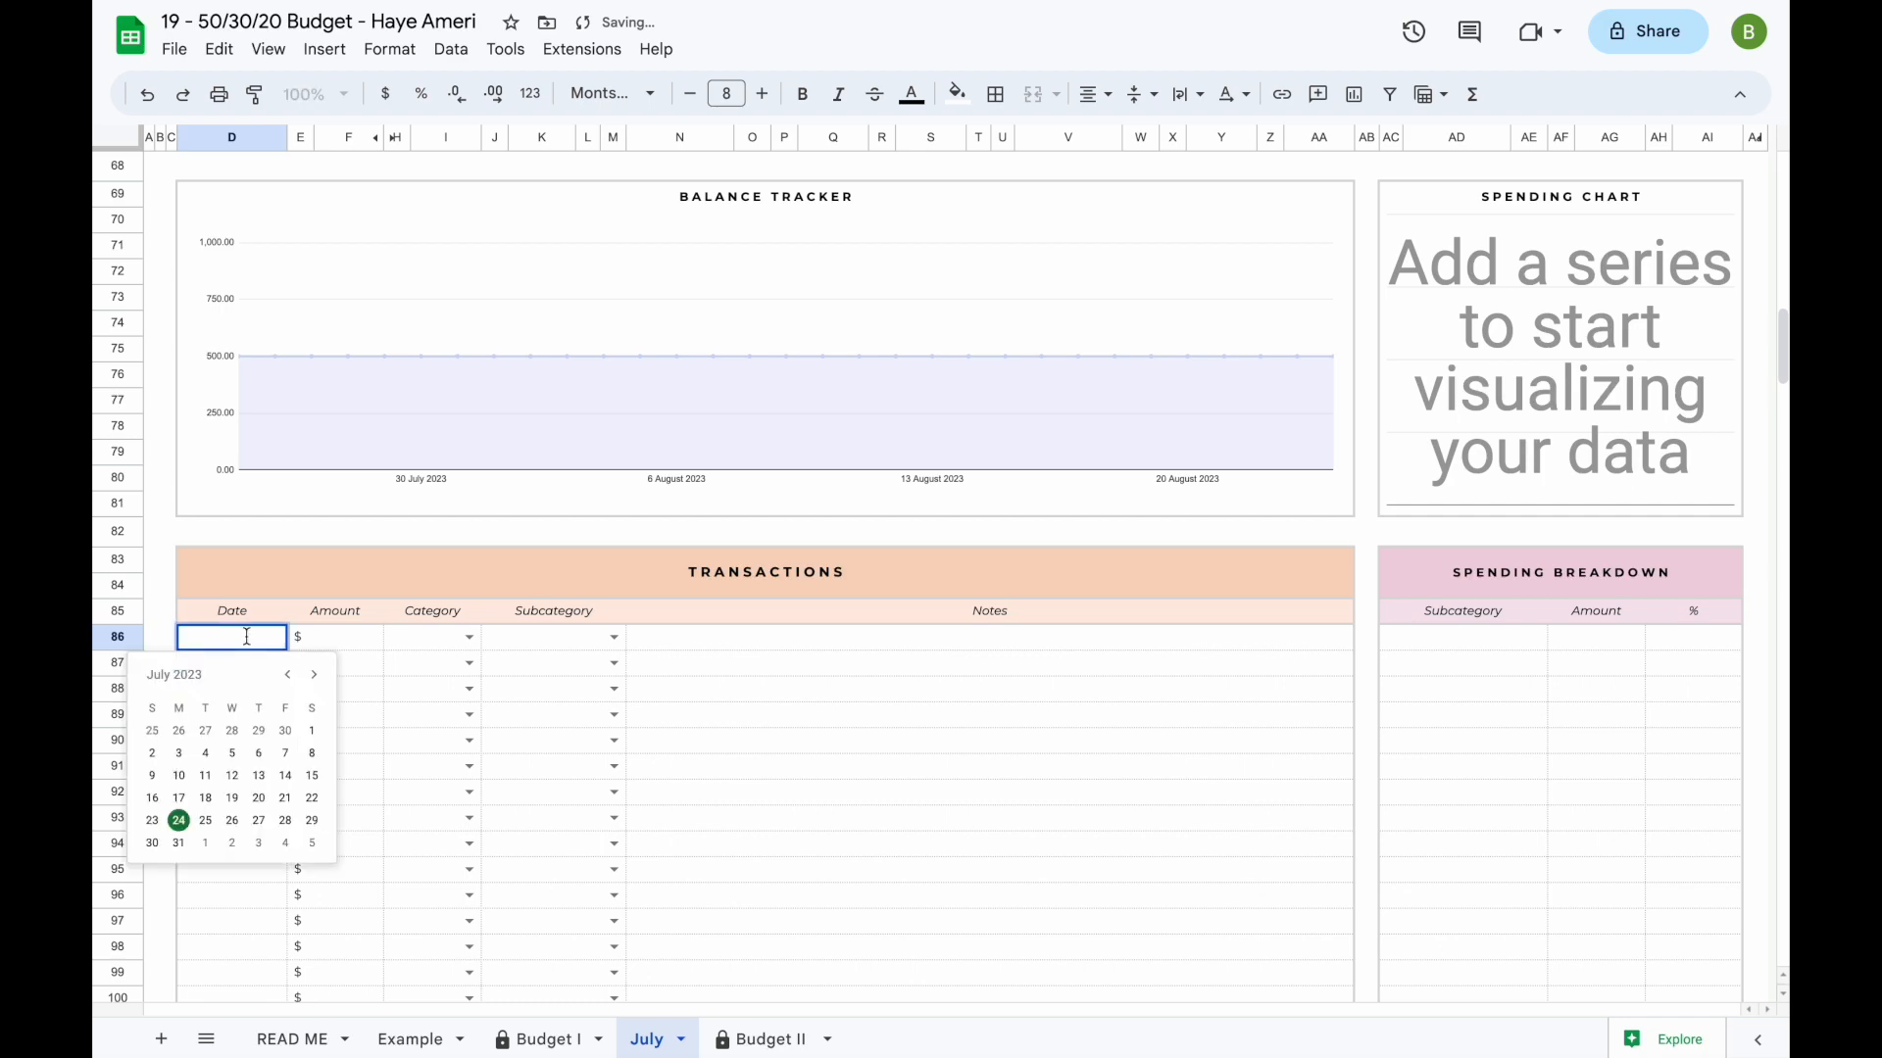
left_click(205, 821)
left_click(345, 643)
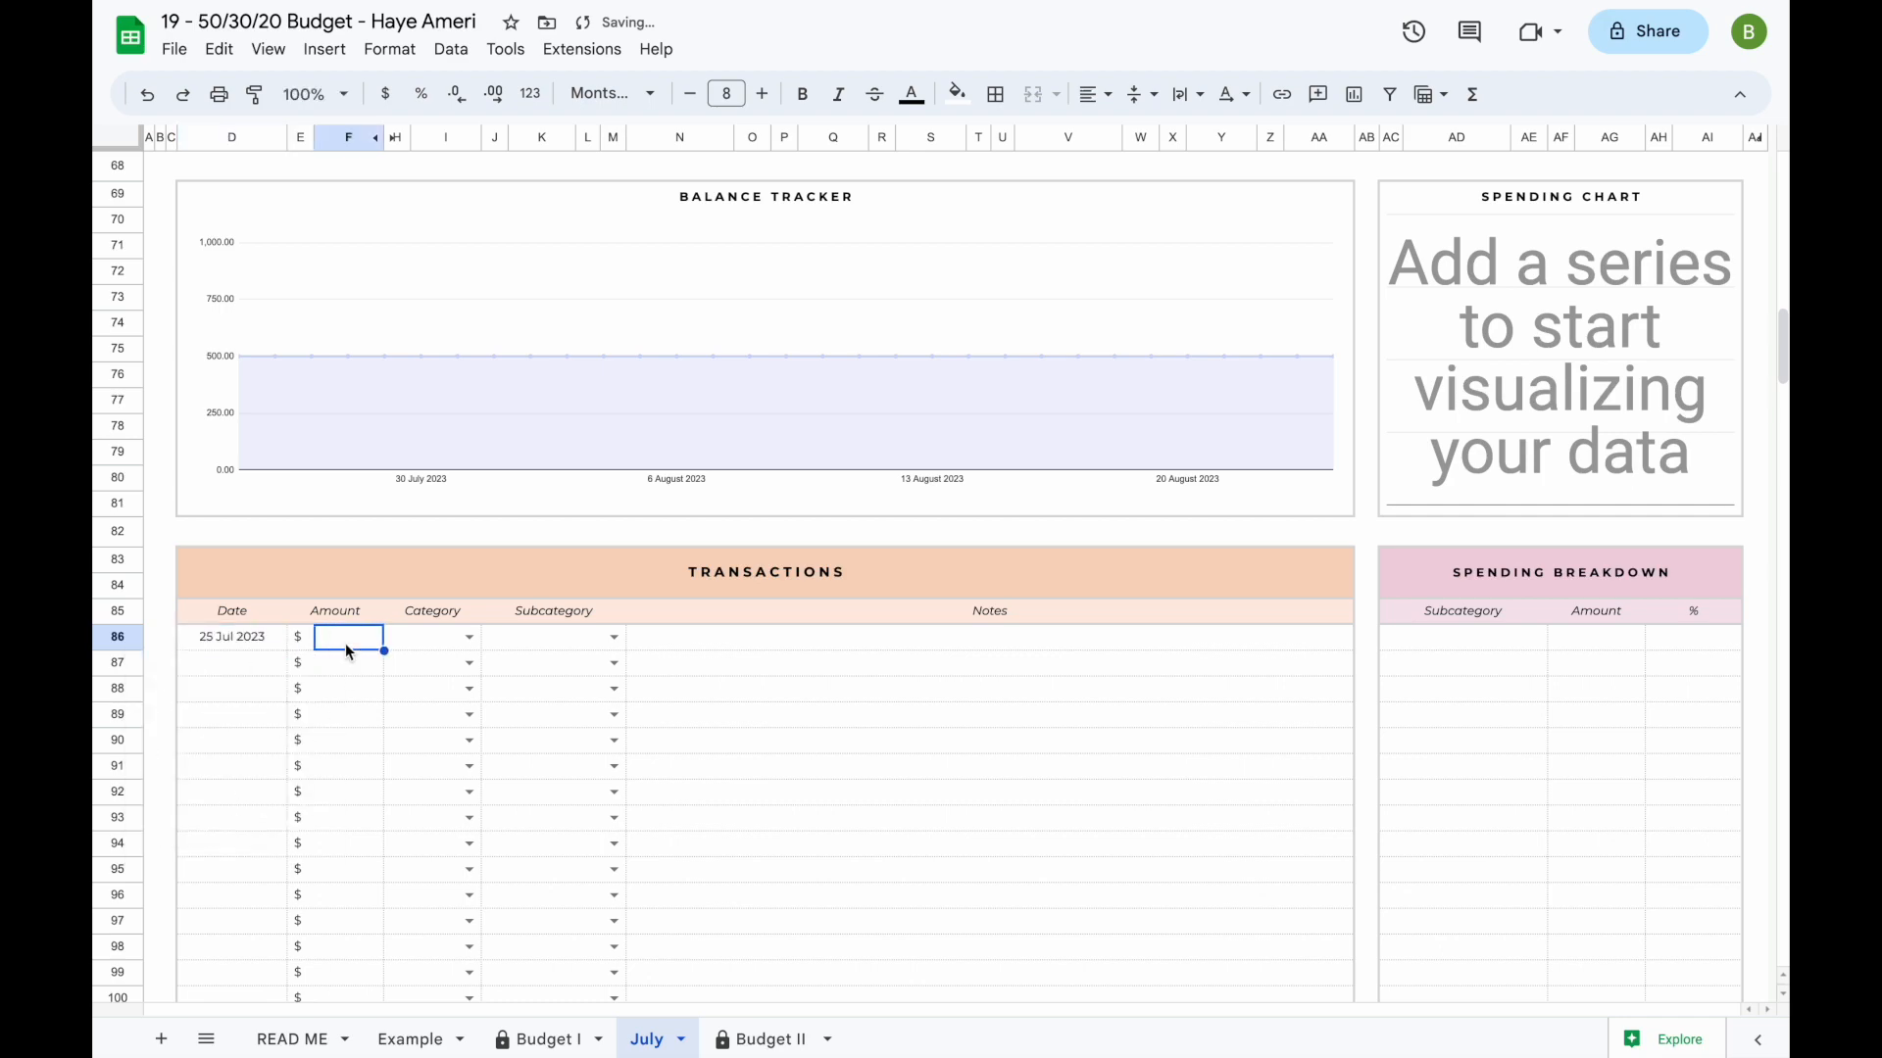
type("500")
key("Return")
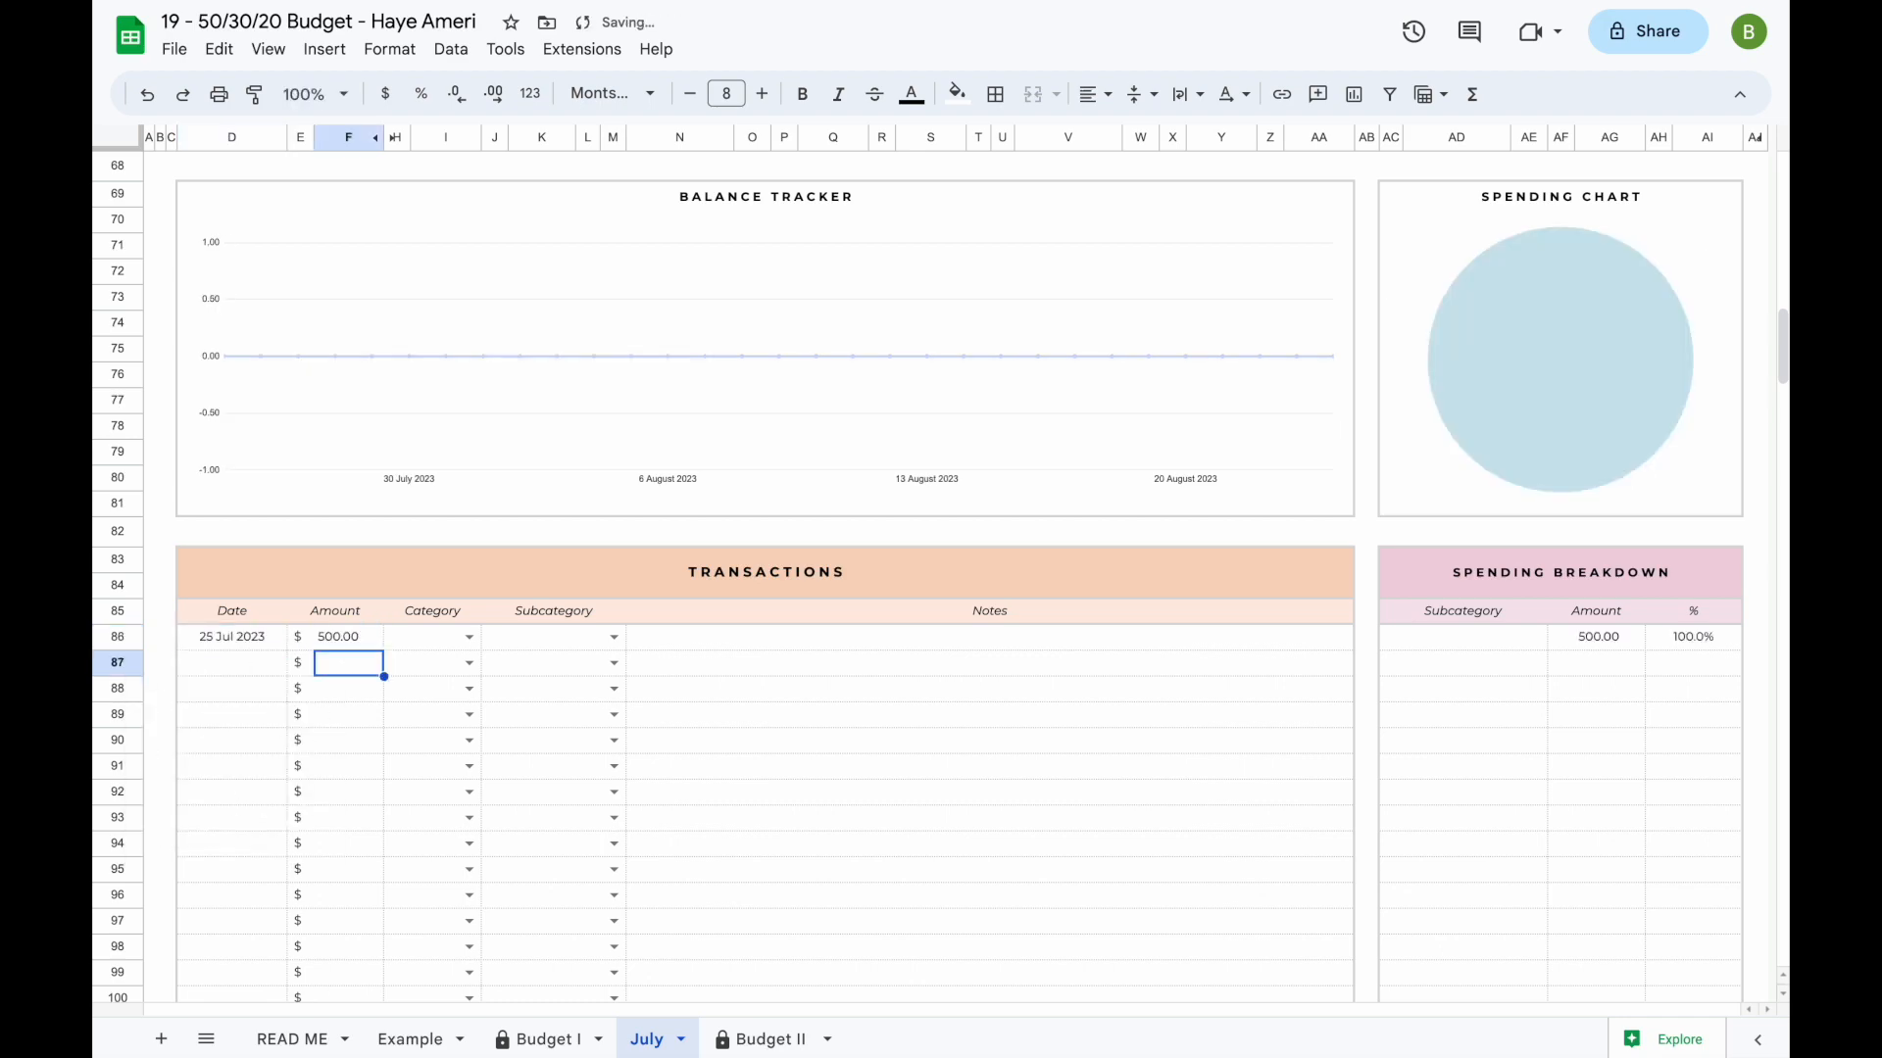
left_click(470, 637)
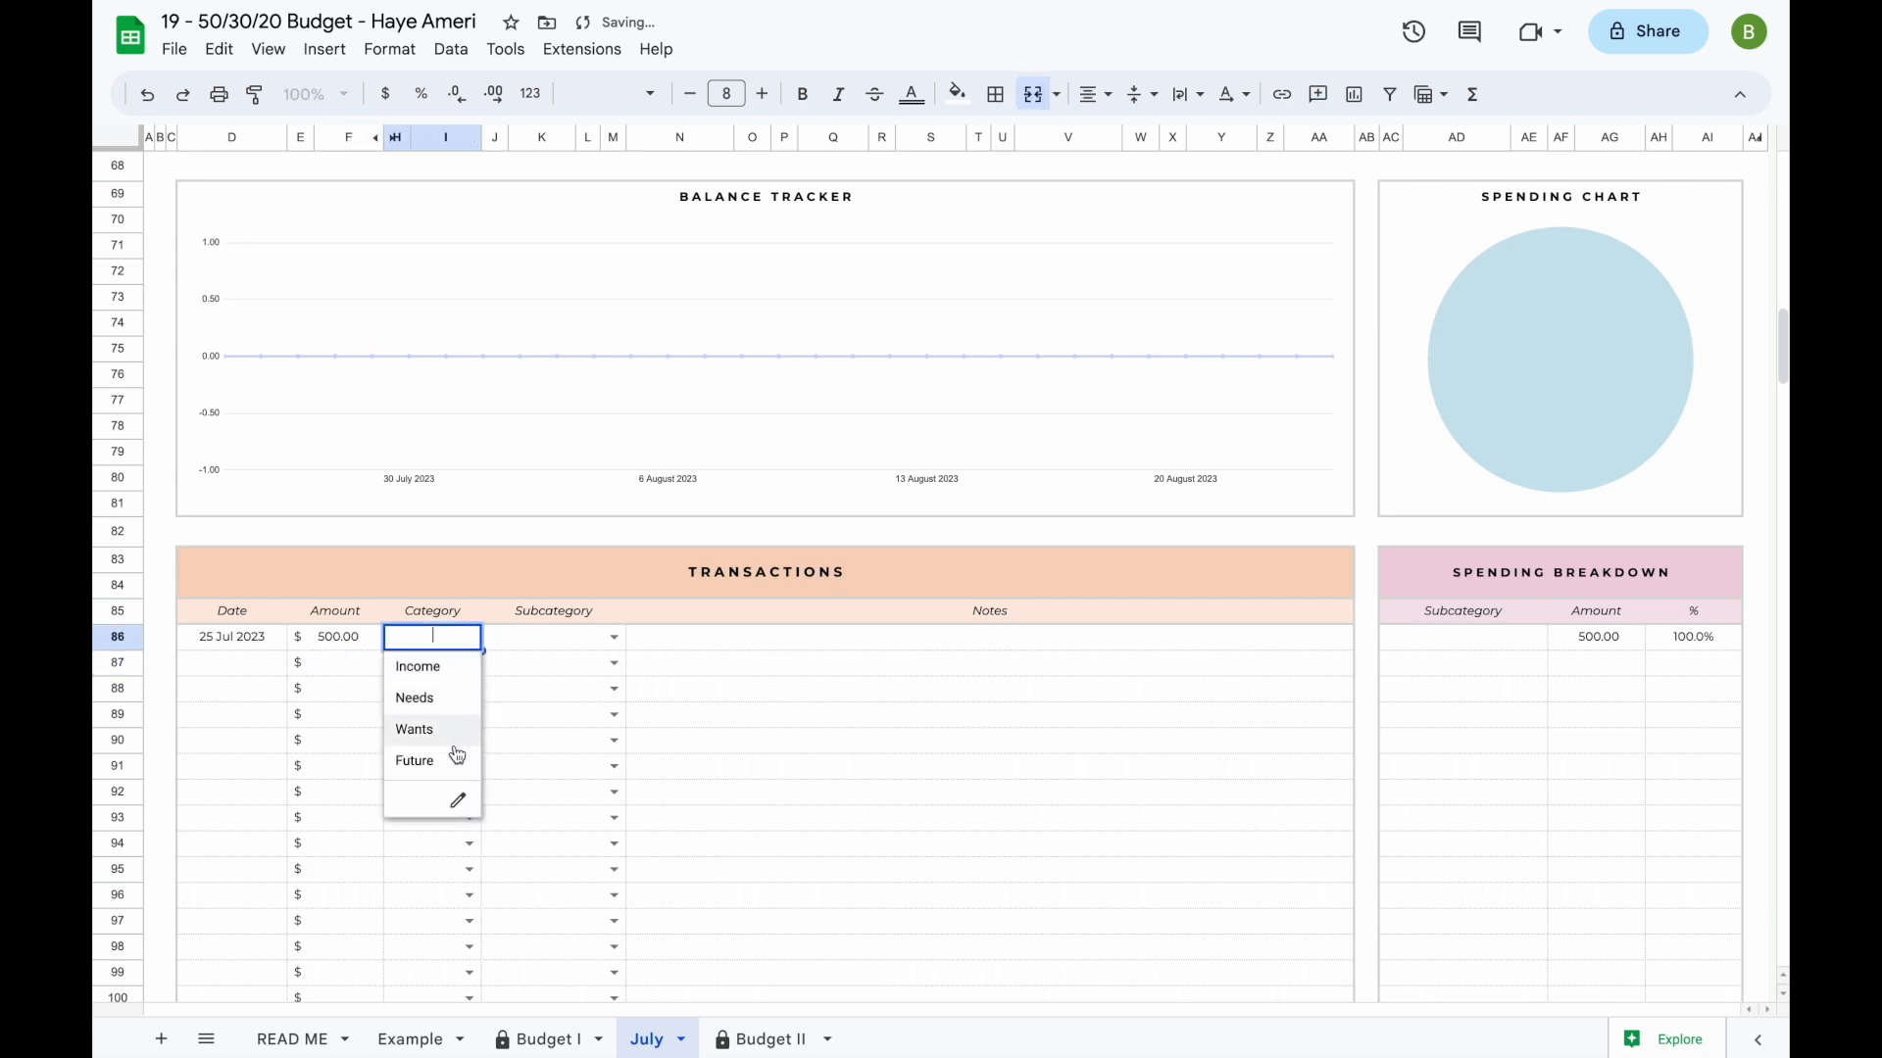
left_click(439, 670)
left_click(613, 638)
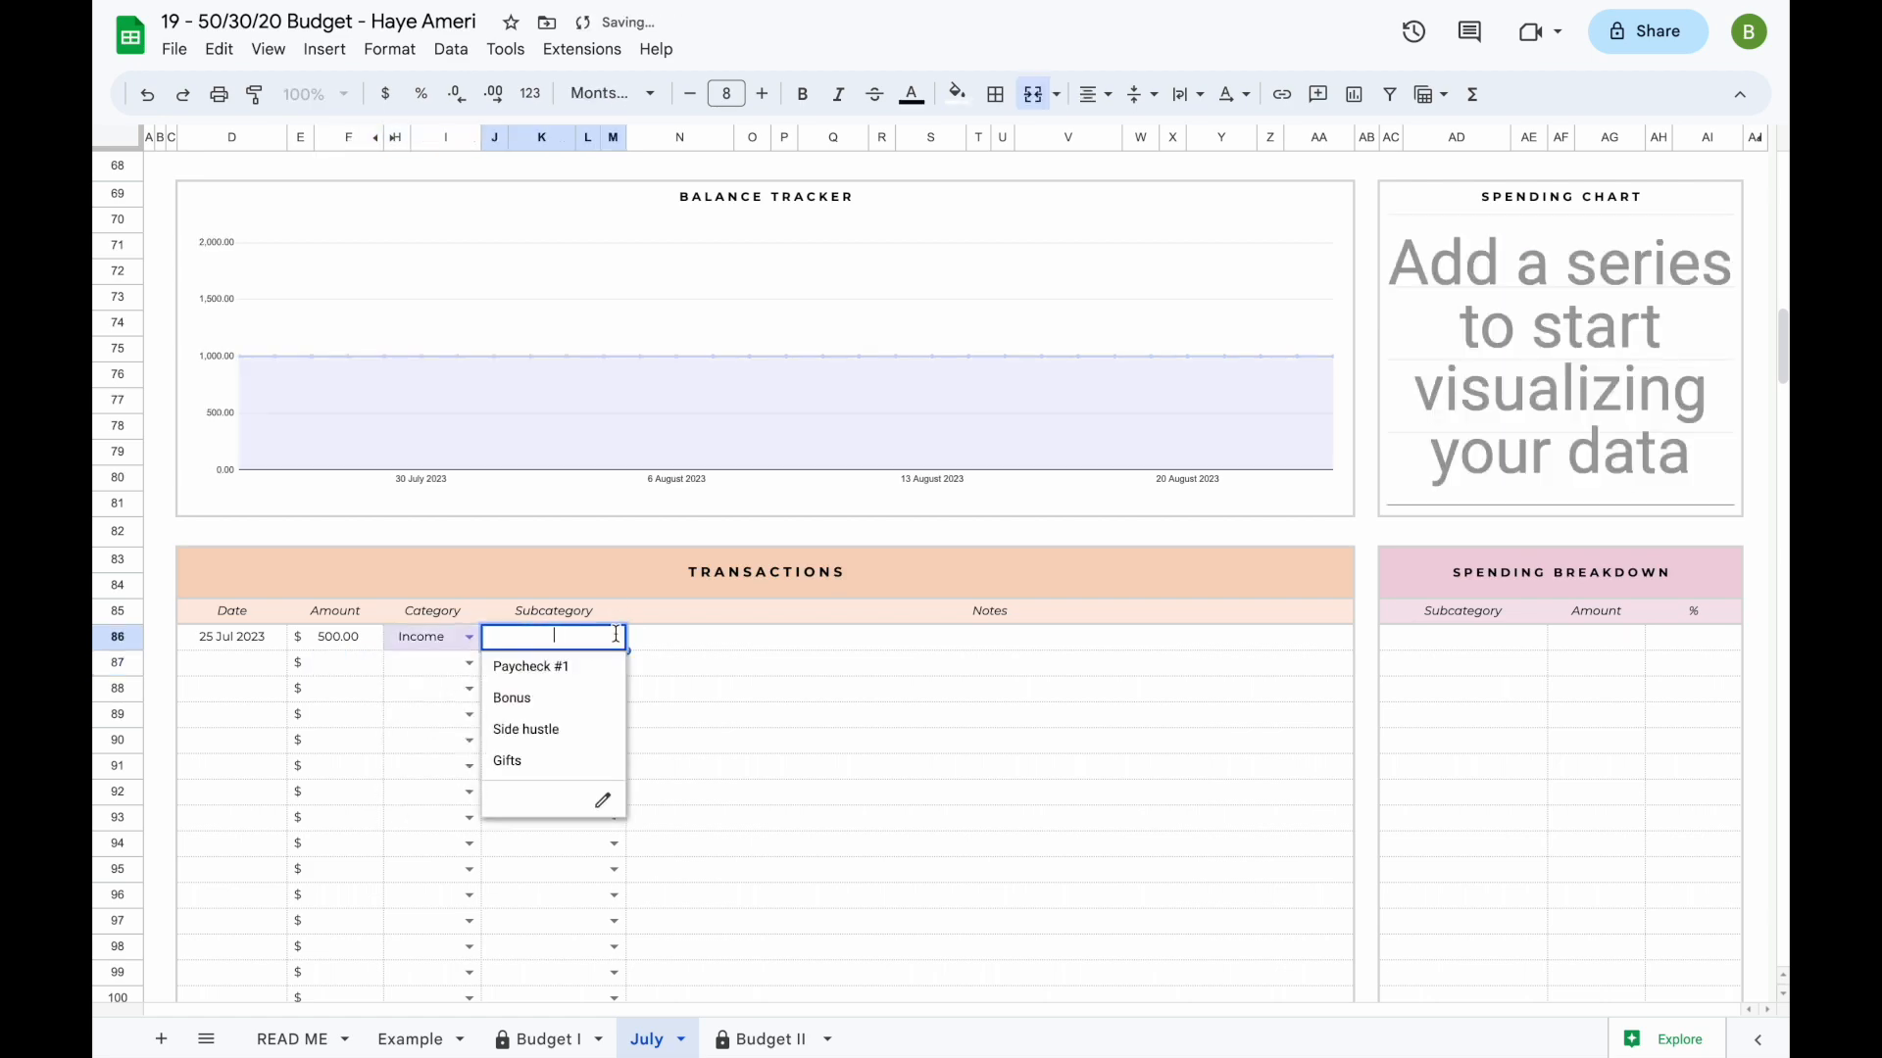
left_click(582, 697)
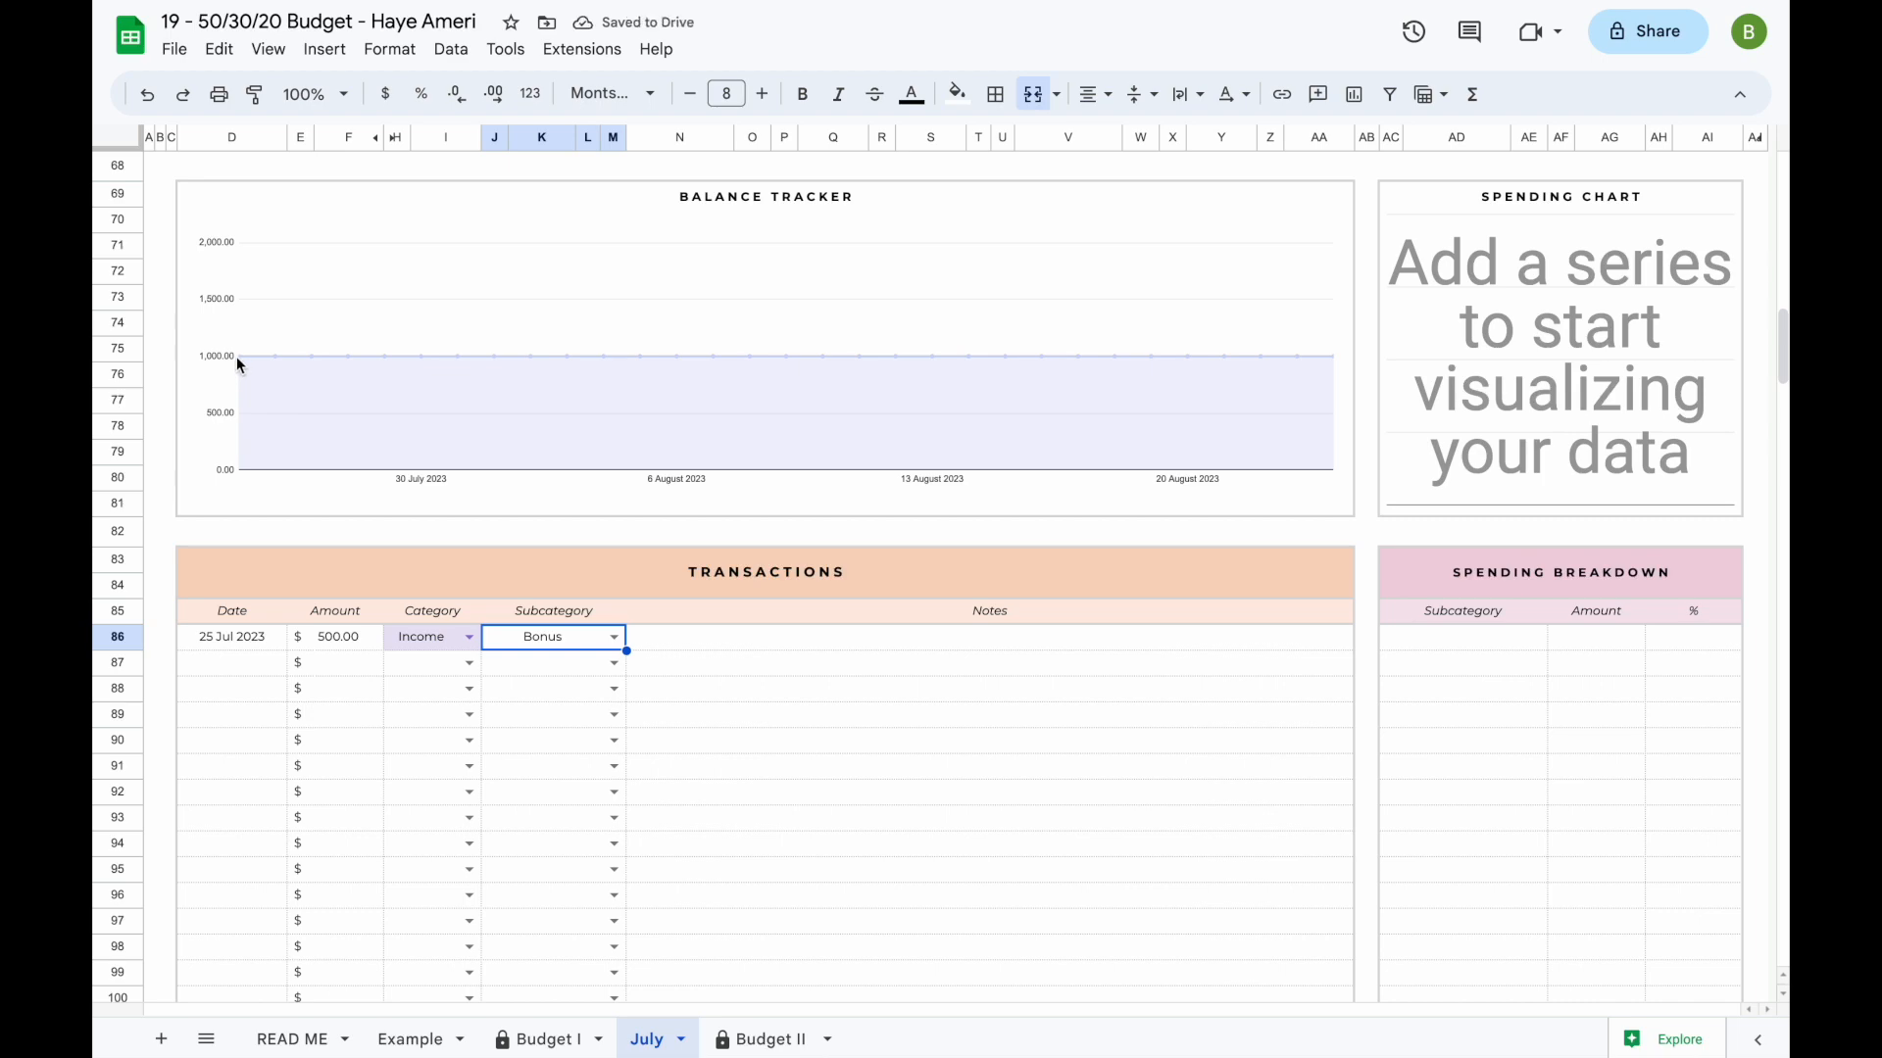
- Log a second transaction dated 26 Jul for 150 with category Wants and subcategory Clothing
left_click(218, 674)
key("Return")
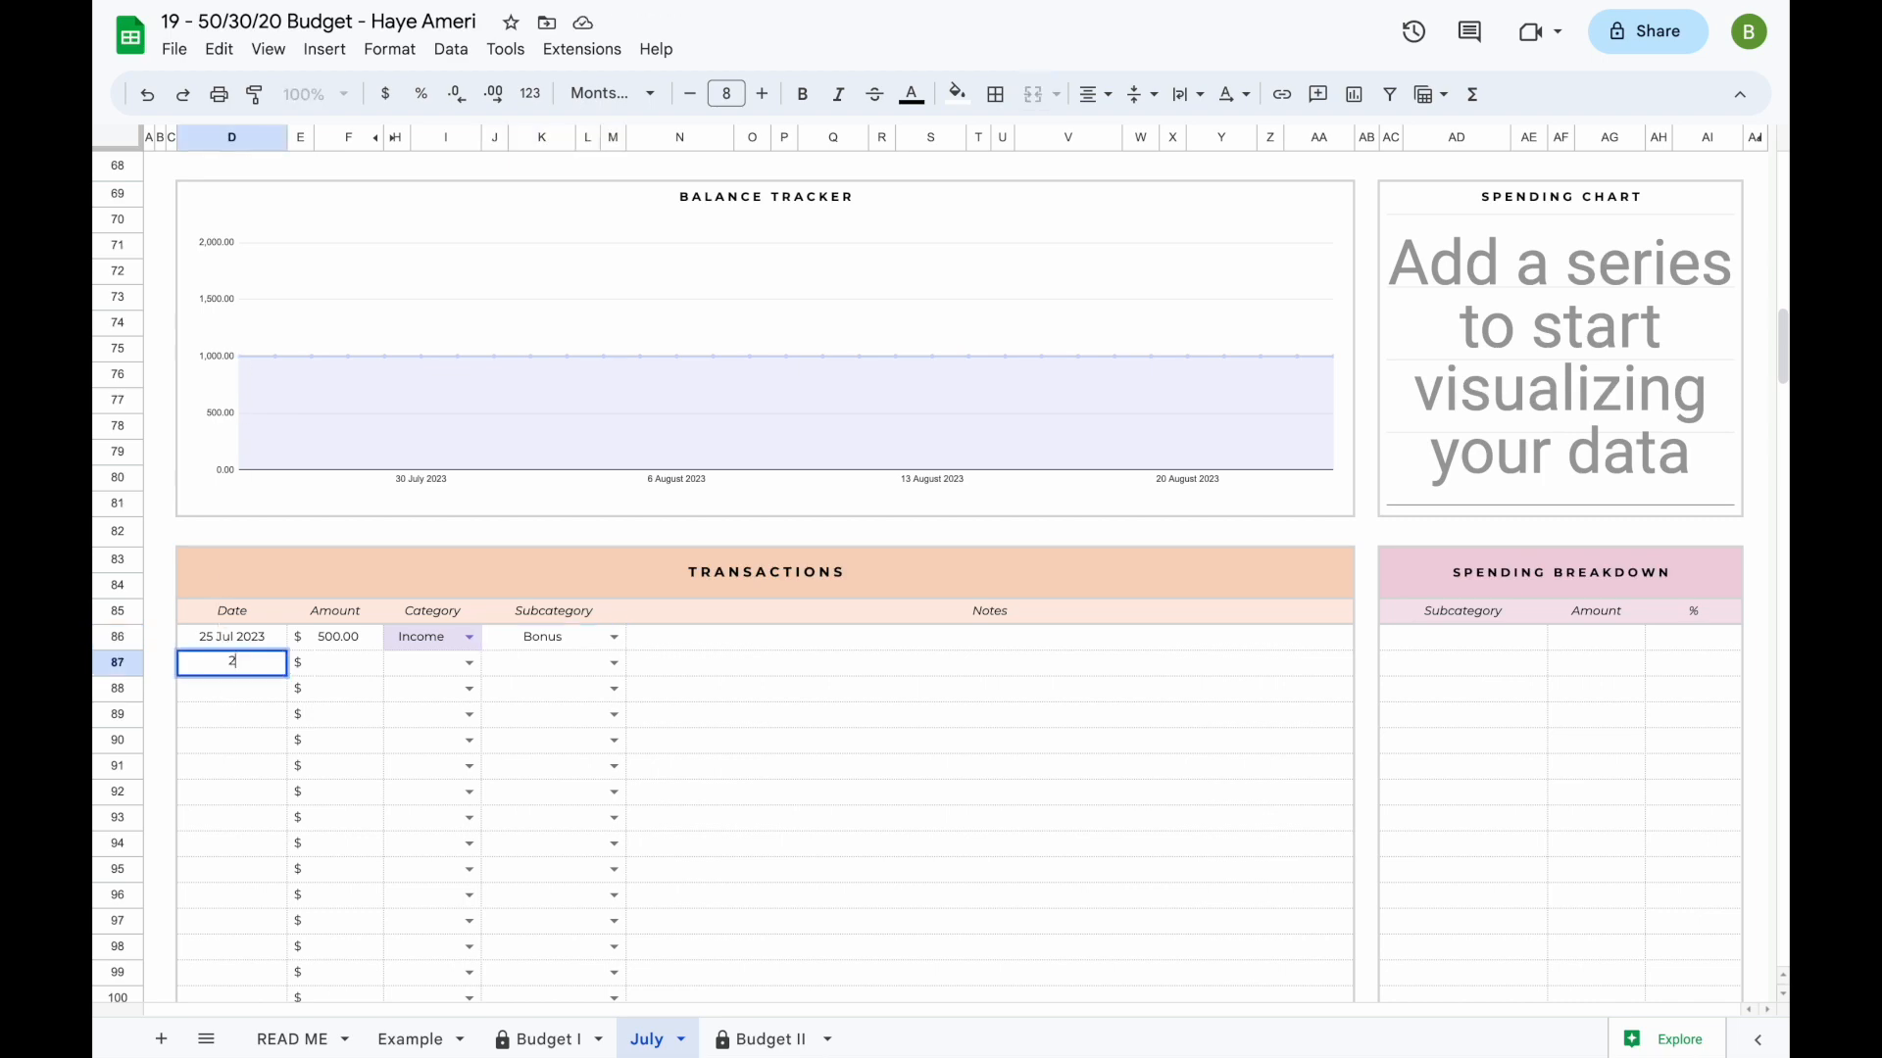
type("26 jul")
key("Return")
left_click(331, 662)
type("150")
key("Return")
left_click(467, 665)
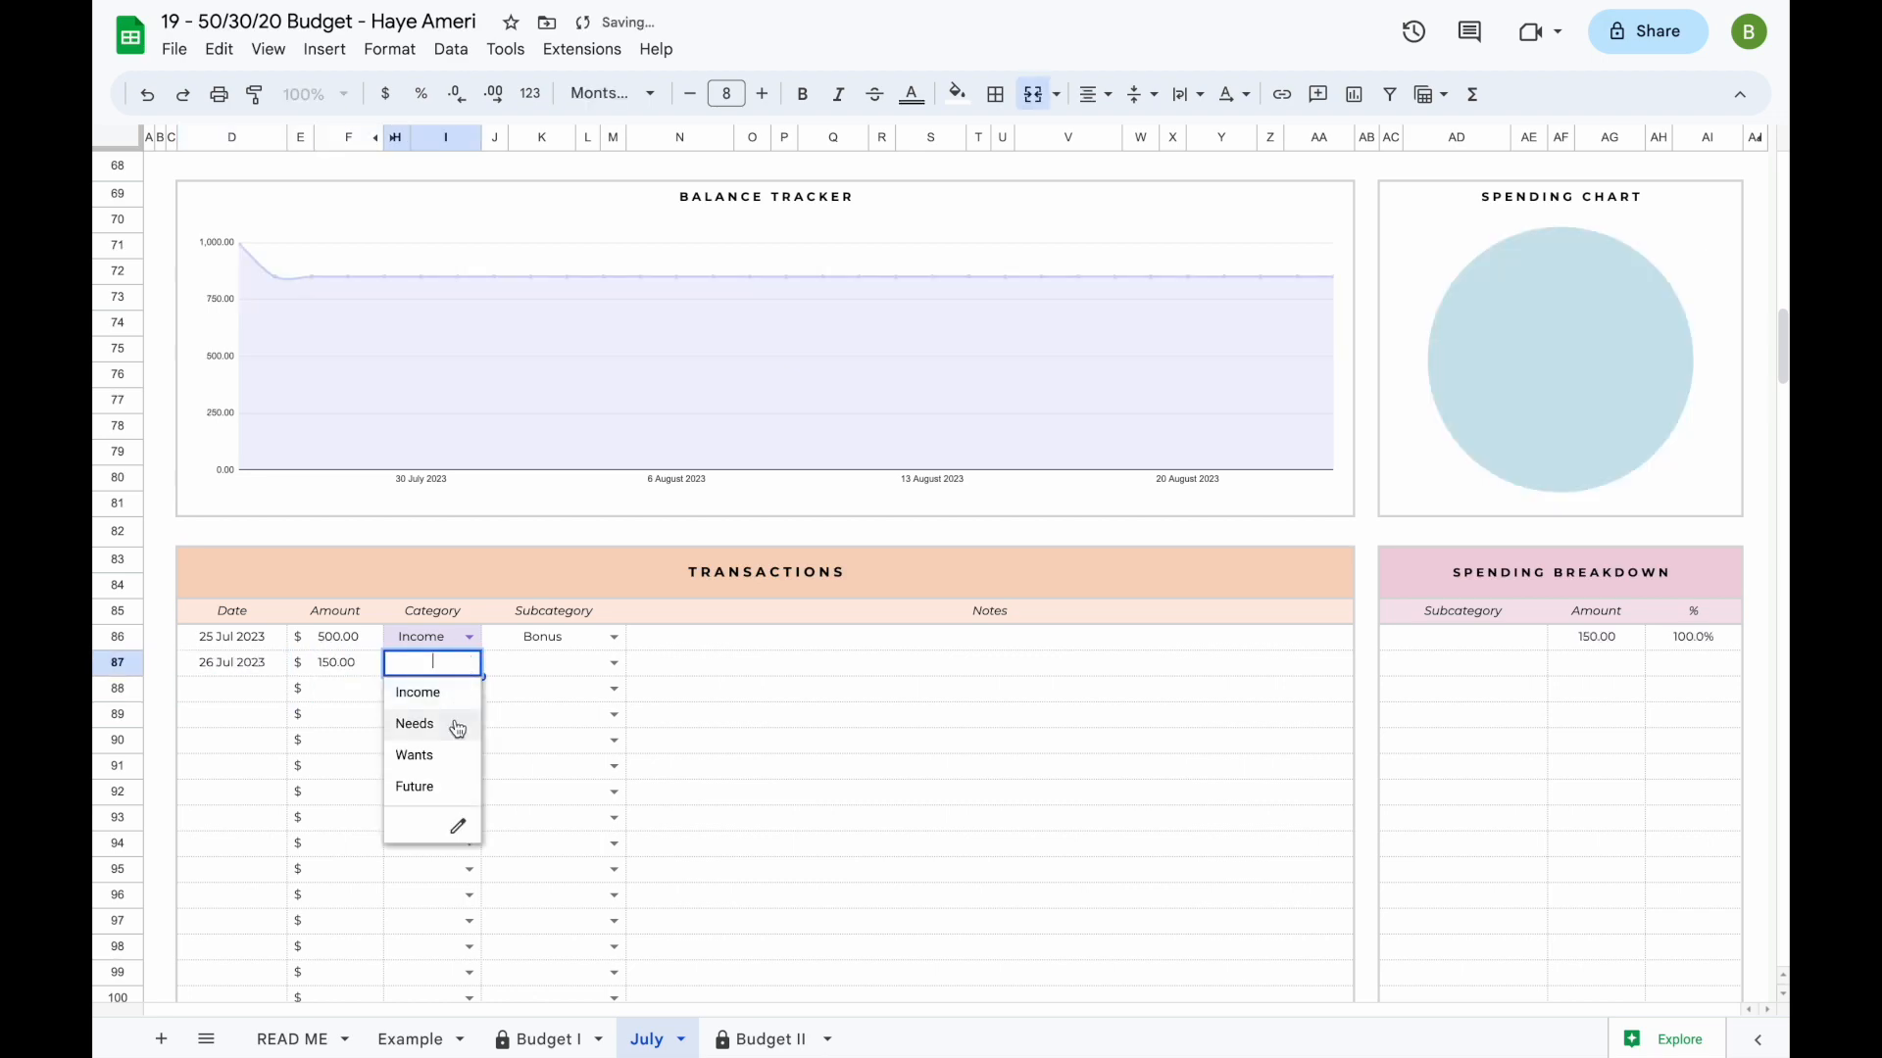
left_click(450, 755)
left_click(613, 662)
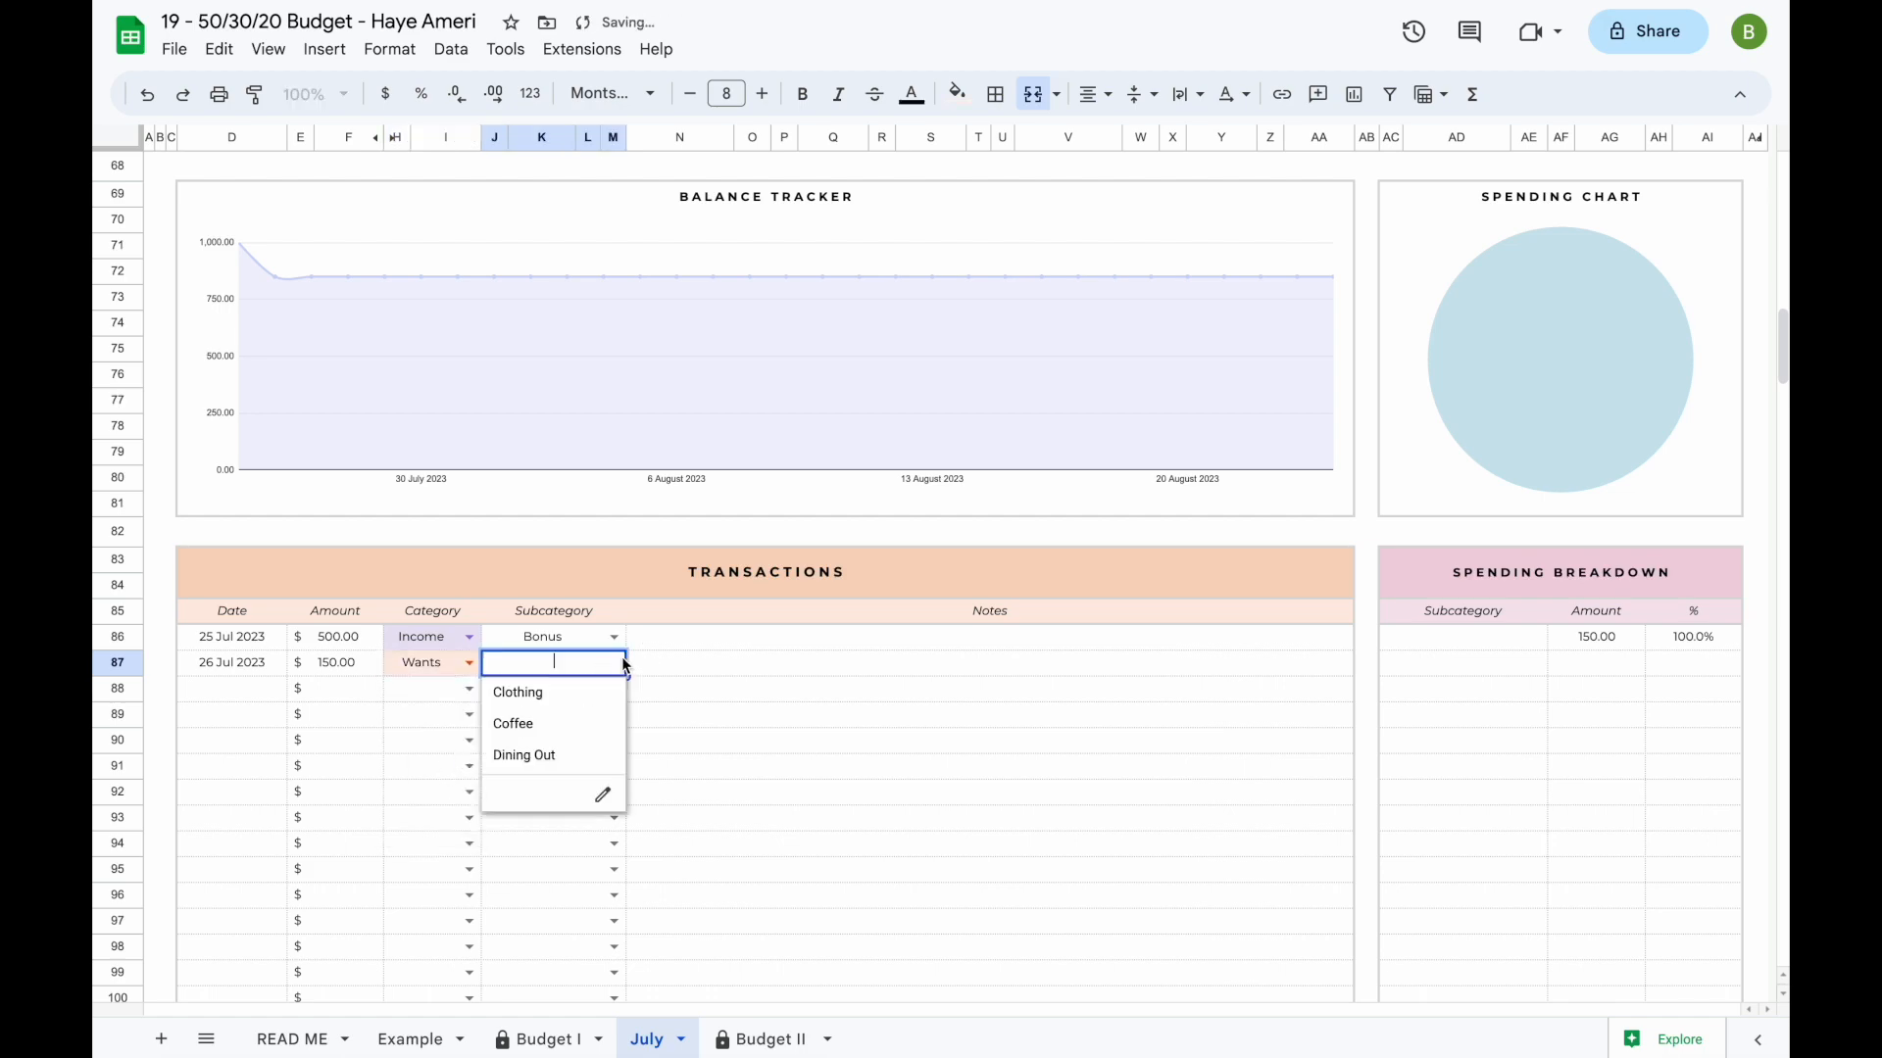
left_click(563, 694)
- Log a third transaction dated 26 Jul for 5 with category Wants and subcategory Coffee
left_click(261, 686)
type("2")
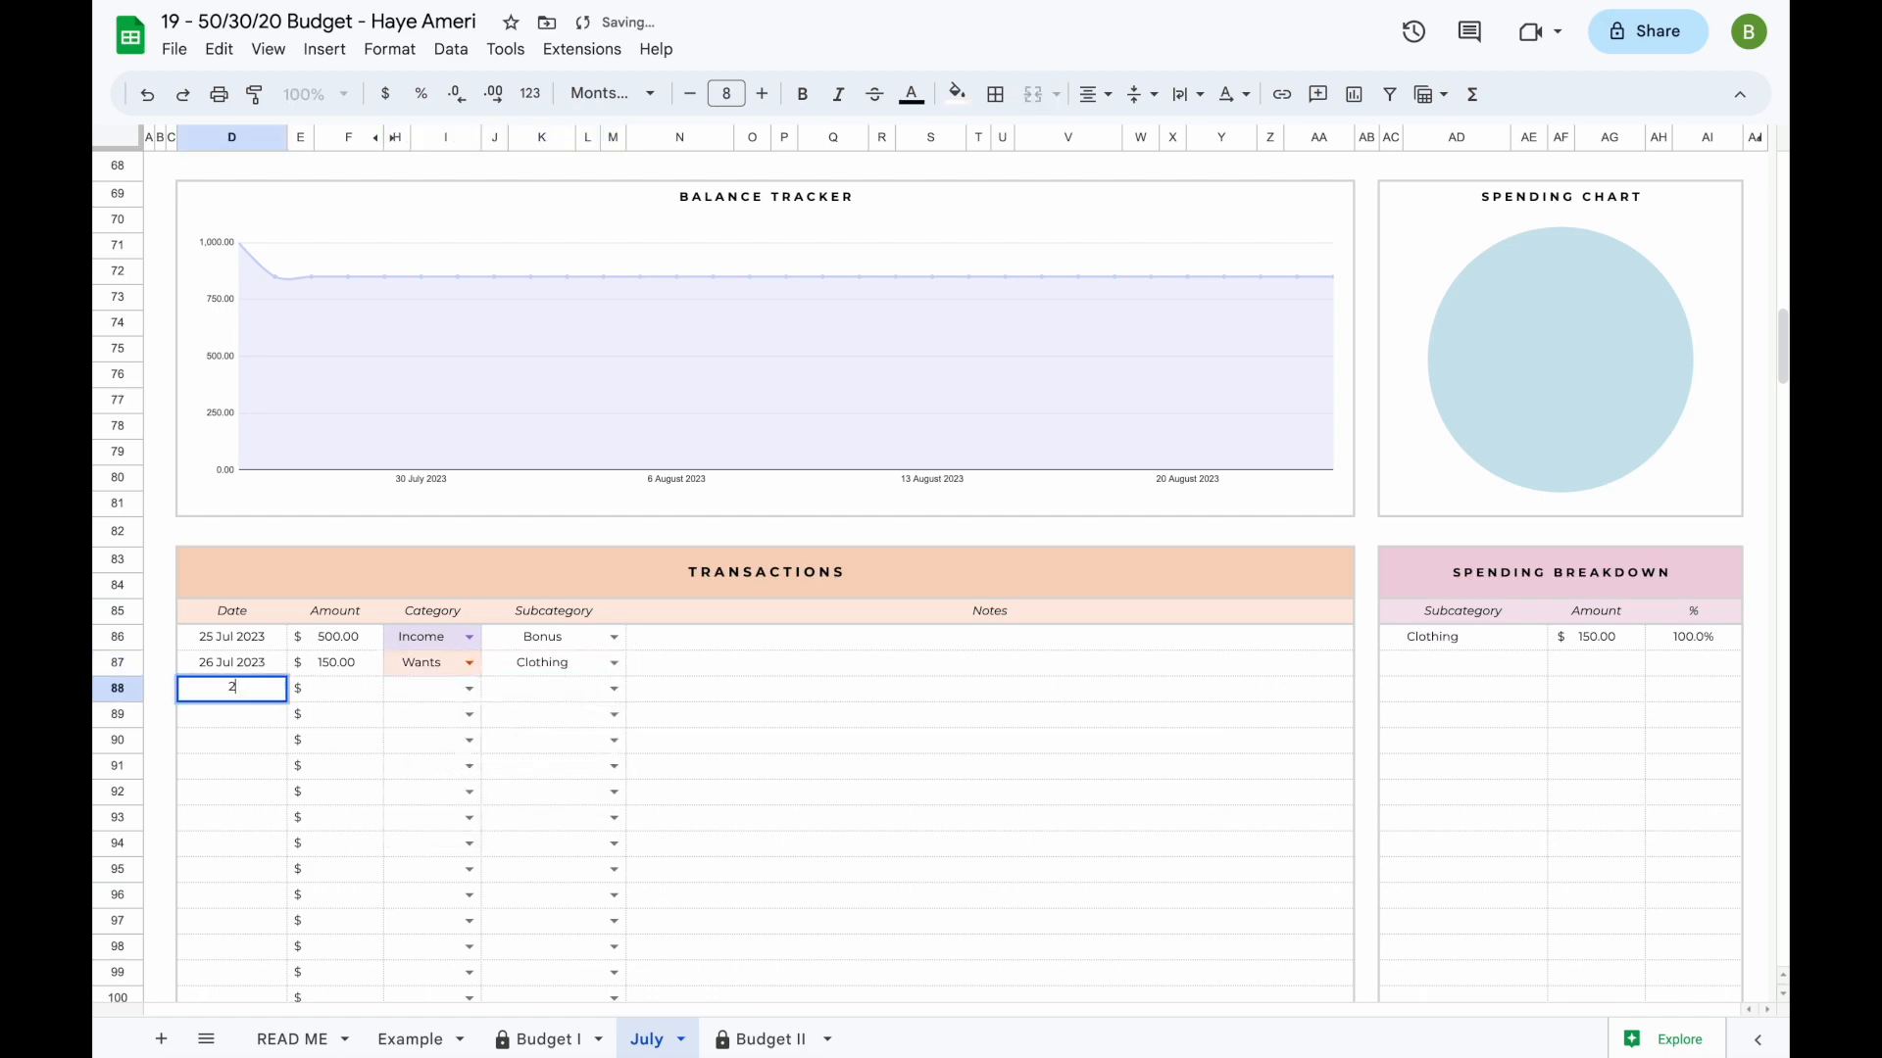
type("6 jul")
key("Return")
left_click(343, 688)
type("5")
key("Return")
left_click(469, 691)
left_click(451, 781)
left_click(614, 688)
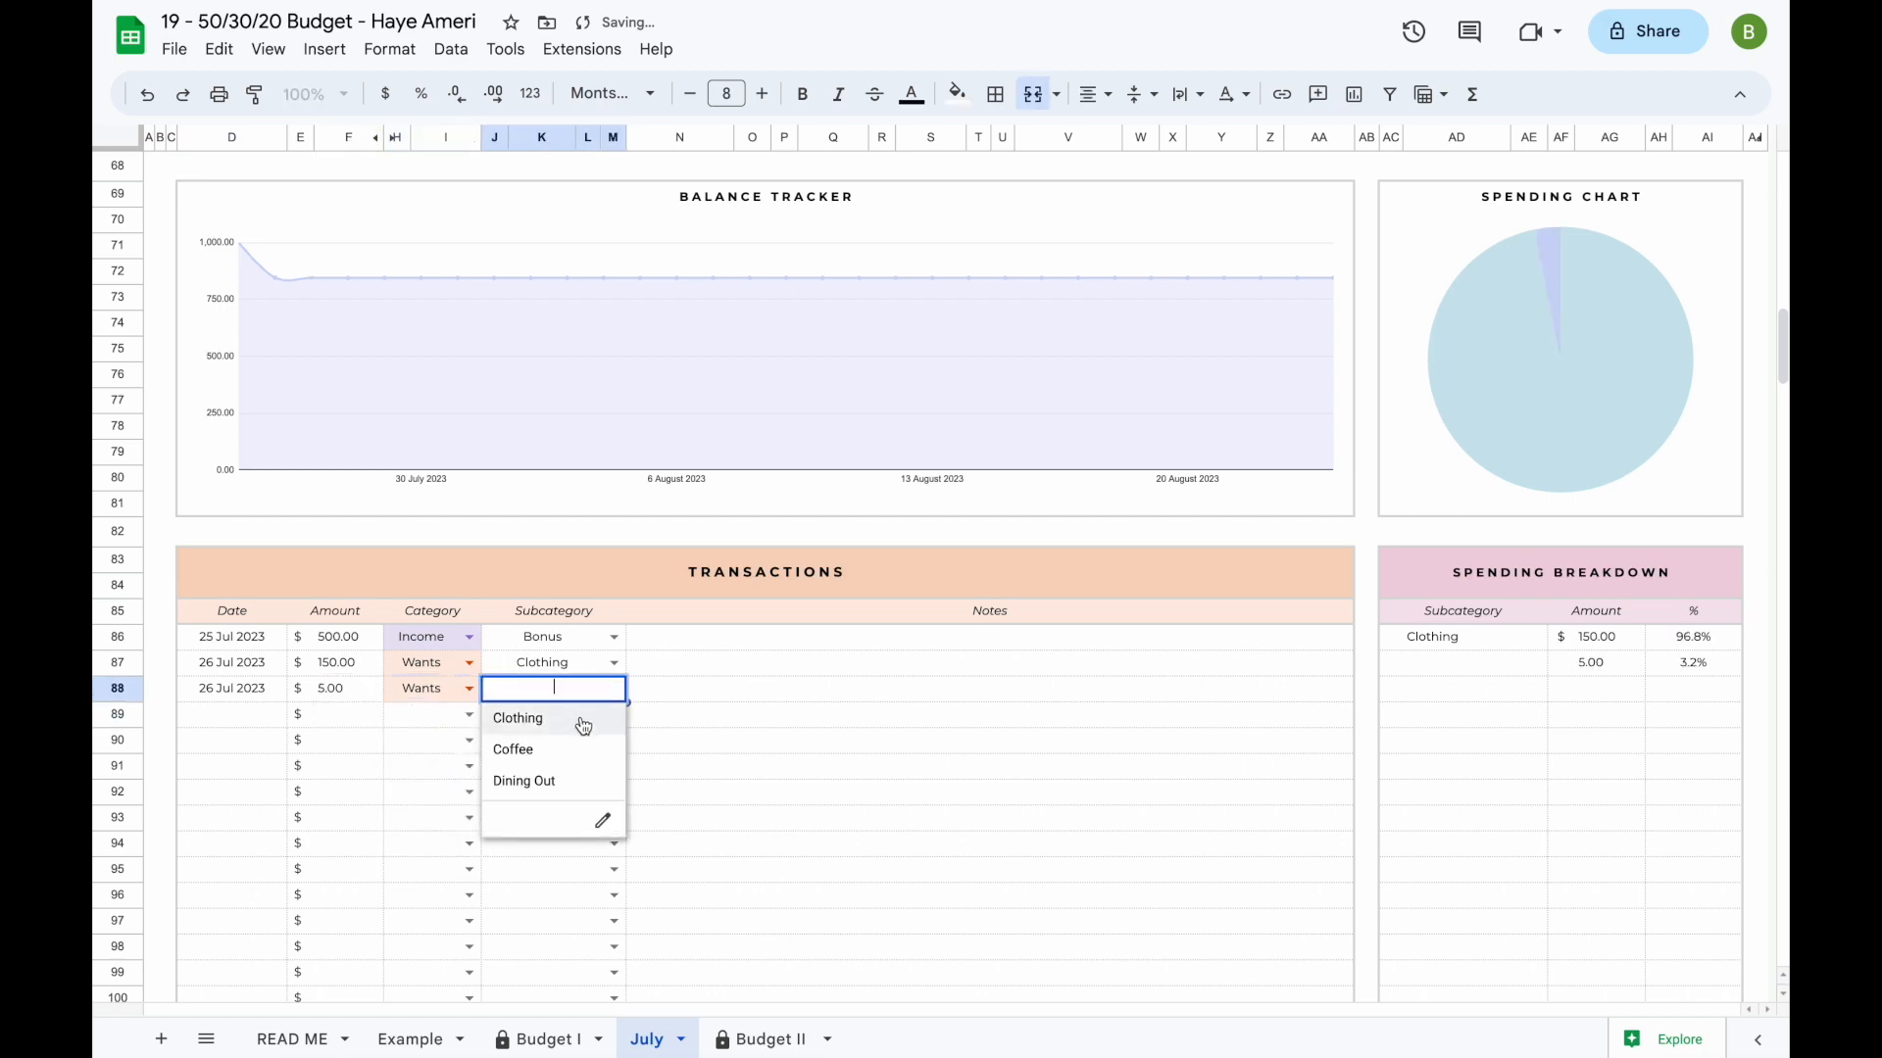
left_click(580, 749)
- Log a transaction dated 27 Jul for 250 with category Future and subcategory Credit Card #1 in row 89
left_click(257, 721)
type("27 Jul")
key("Return")
left_click(335, 723)
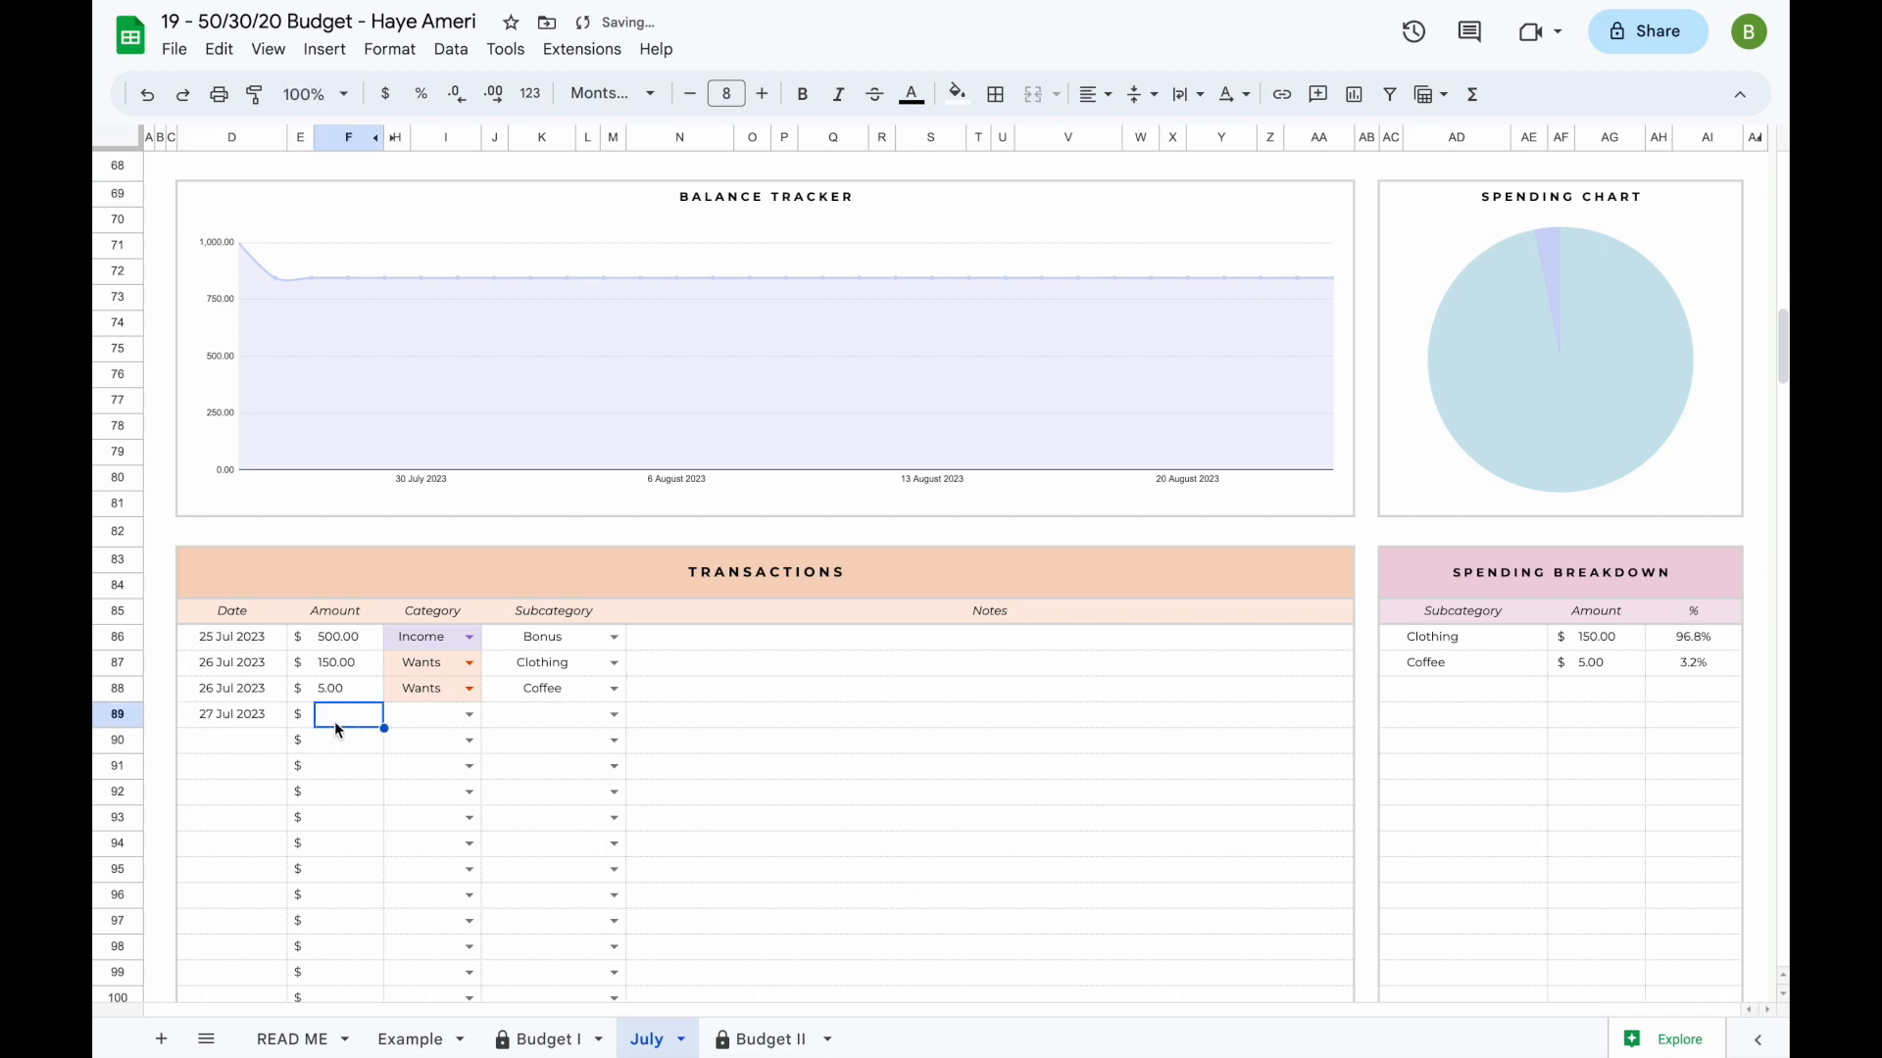
type("250")
key("Return")
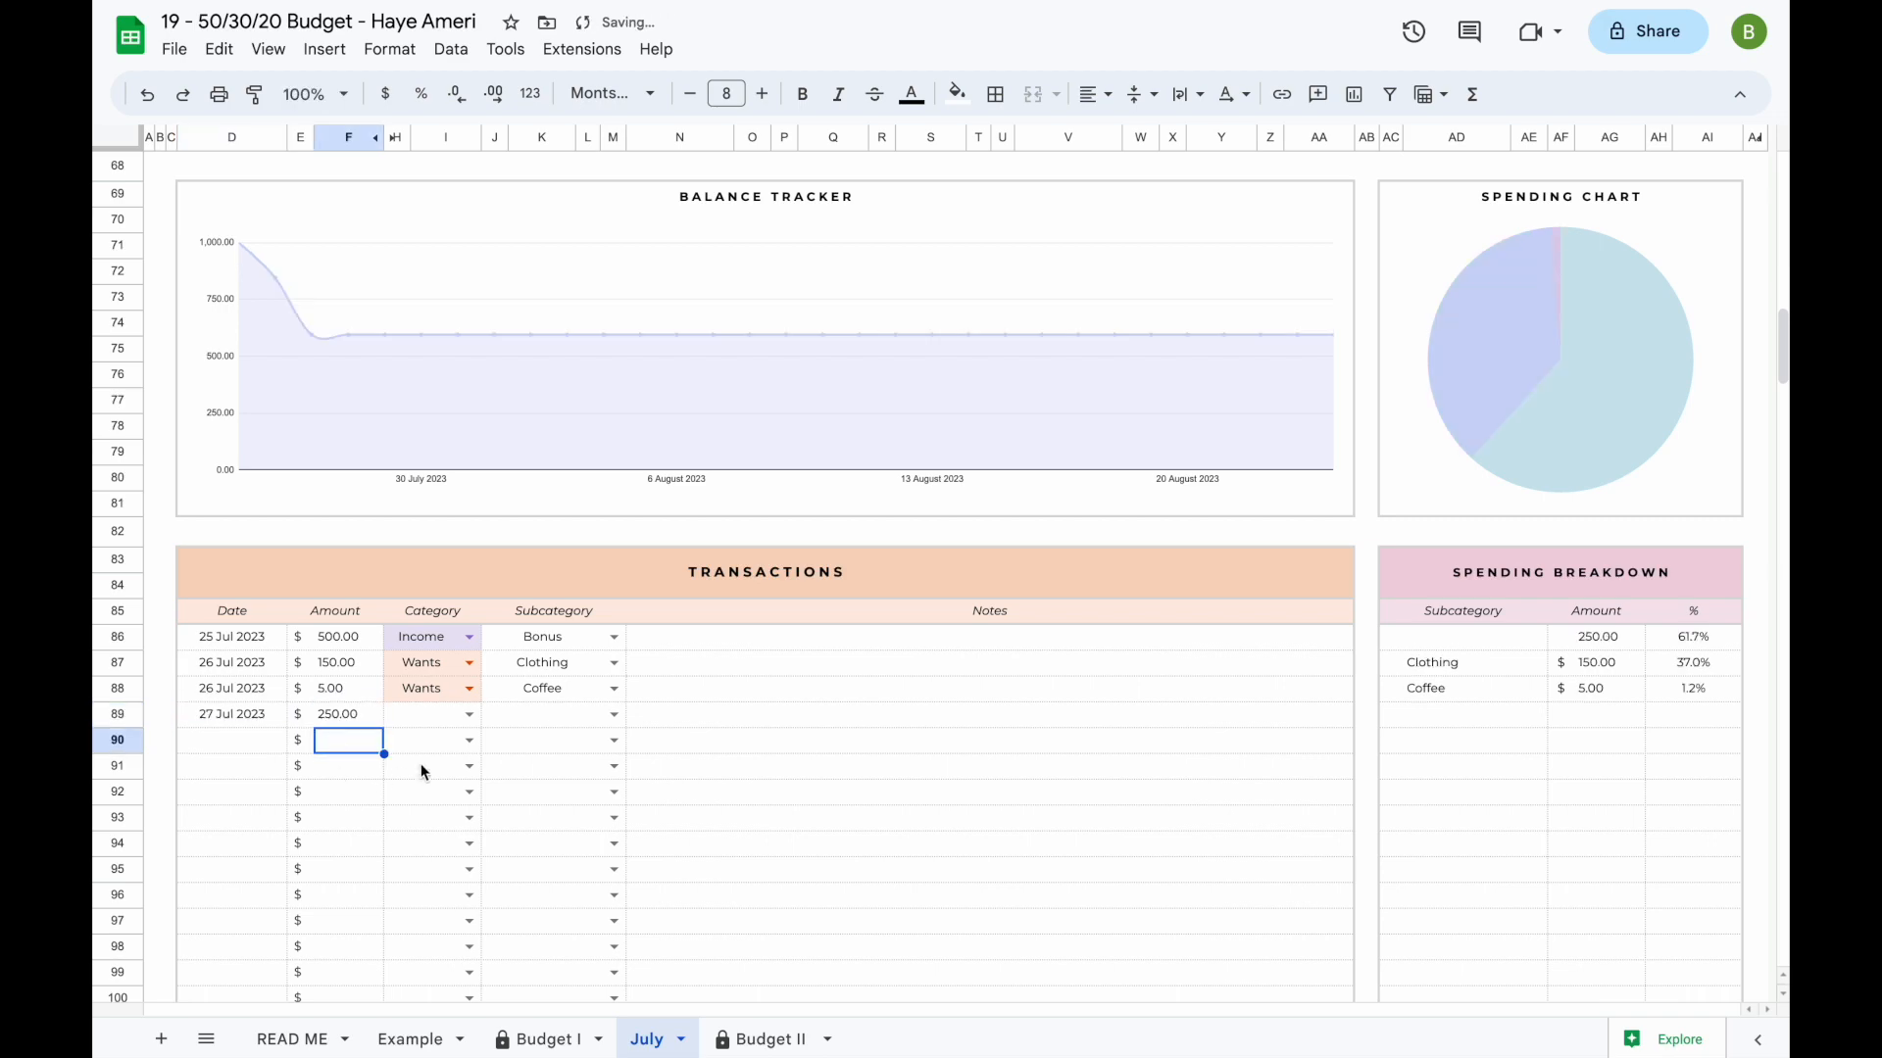
left_click(470, 716)
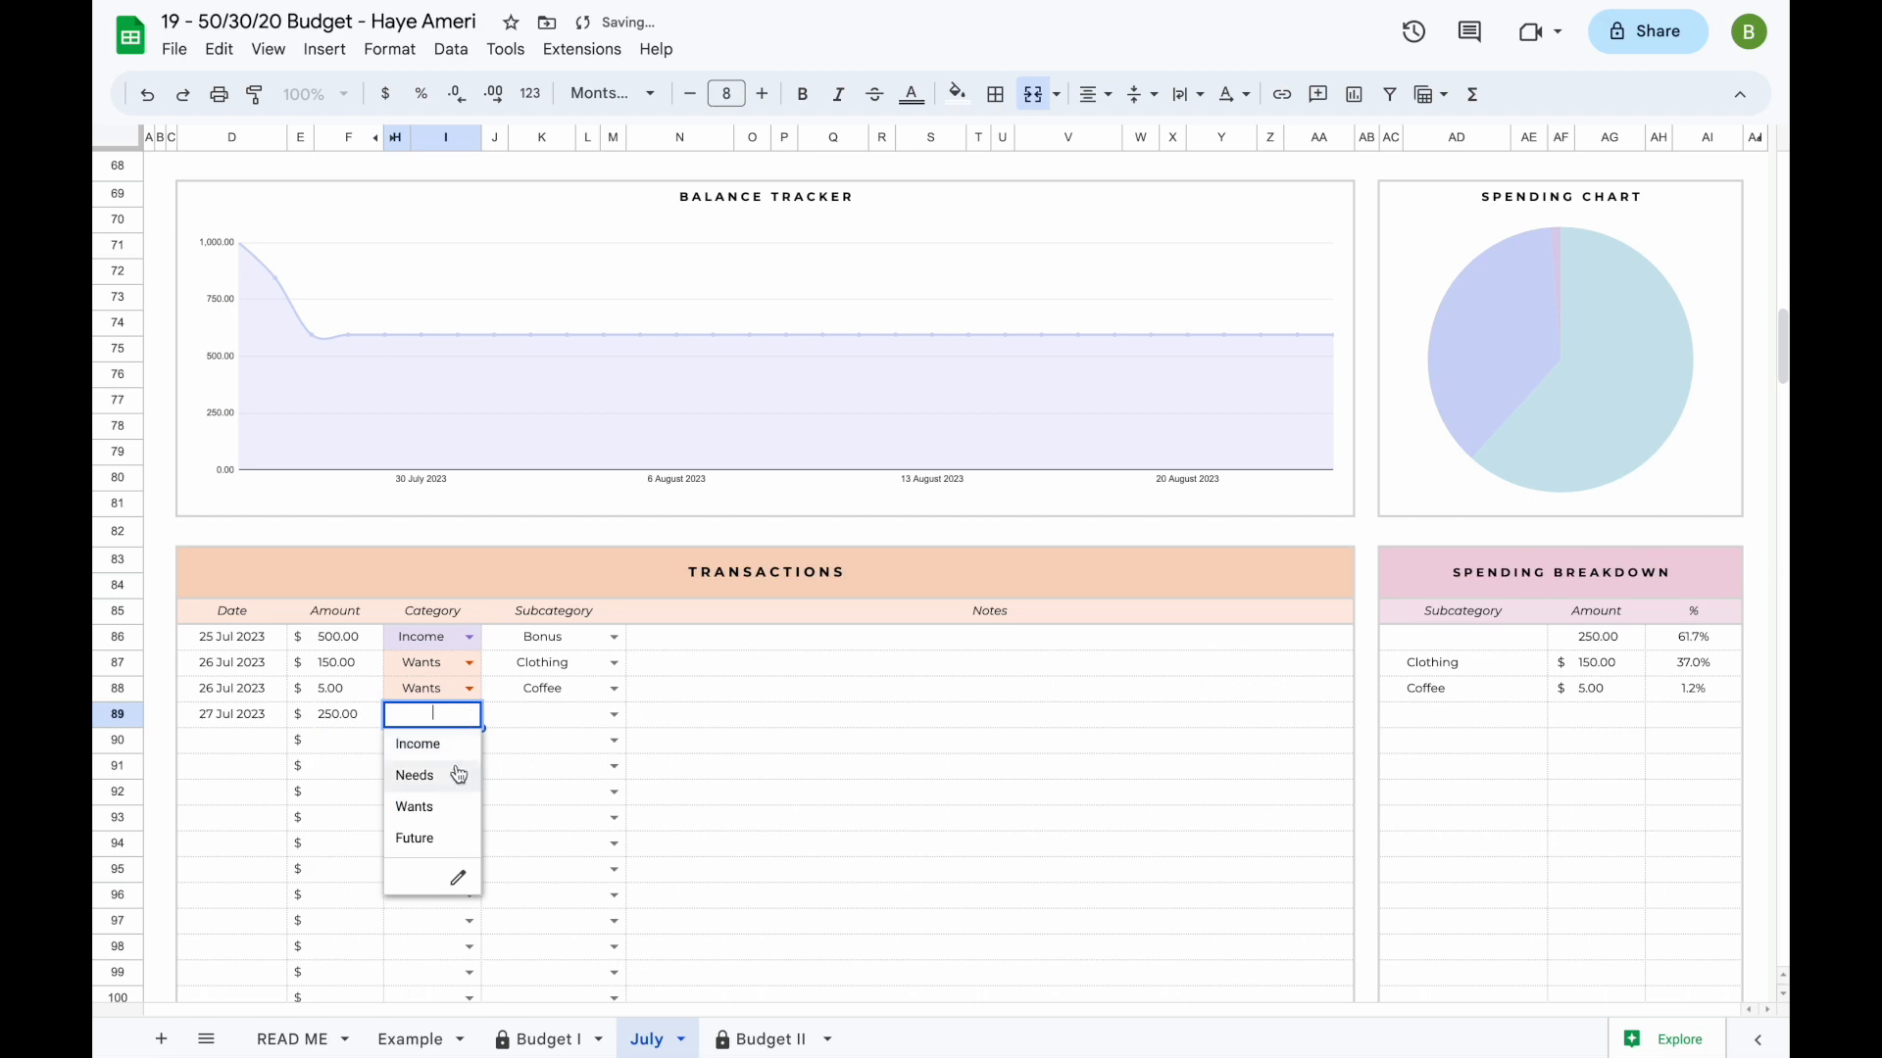
left_click(447, 841)
left_click(614, 715)
left_click(552, 745)
- Log a transaction dated 28 Jul for 3500 with category Income and subcategory Paycheck #1 in row 90
left_click(236, 739)
type("28/07/2023")
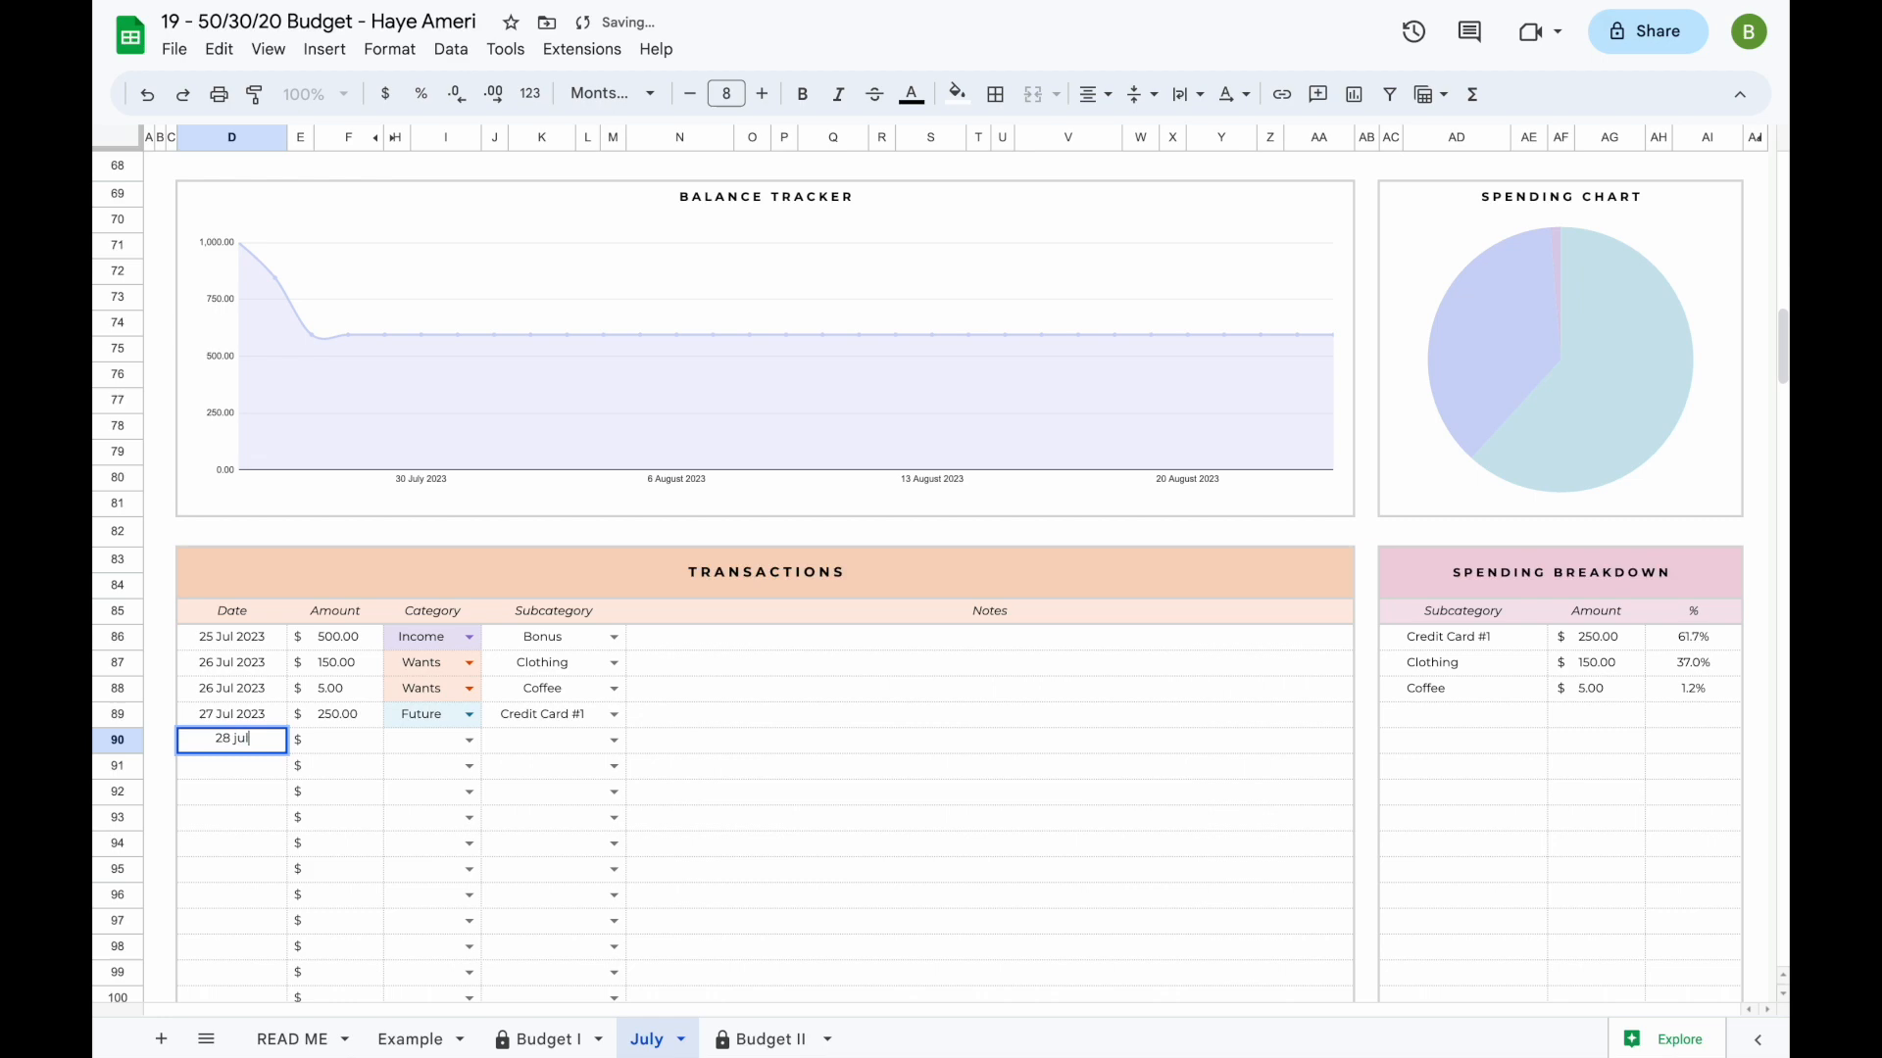
key("Return")
left_click(356, 749)
type("3500")
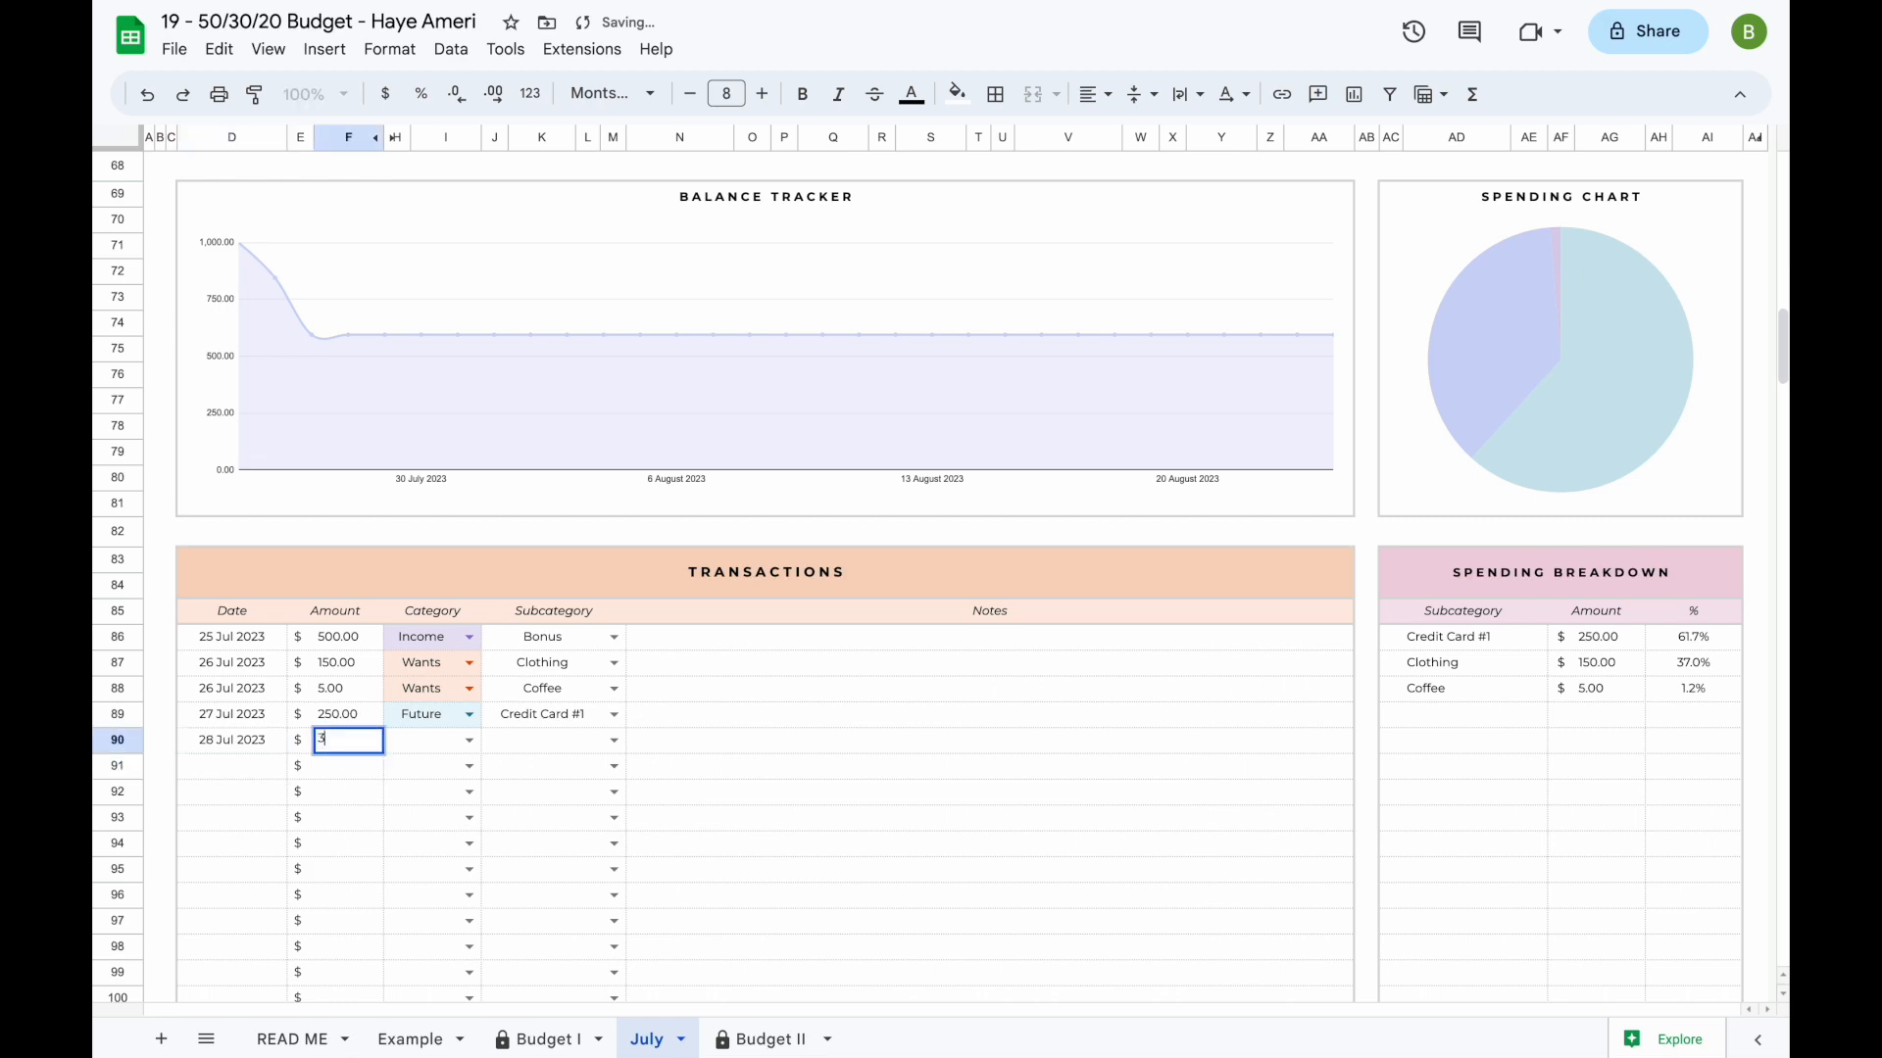
key("Return")
left_click(468, 742)
left_click(456, 770)
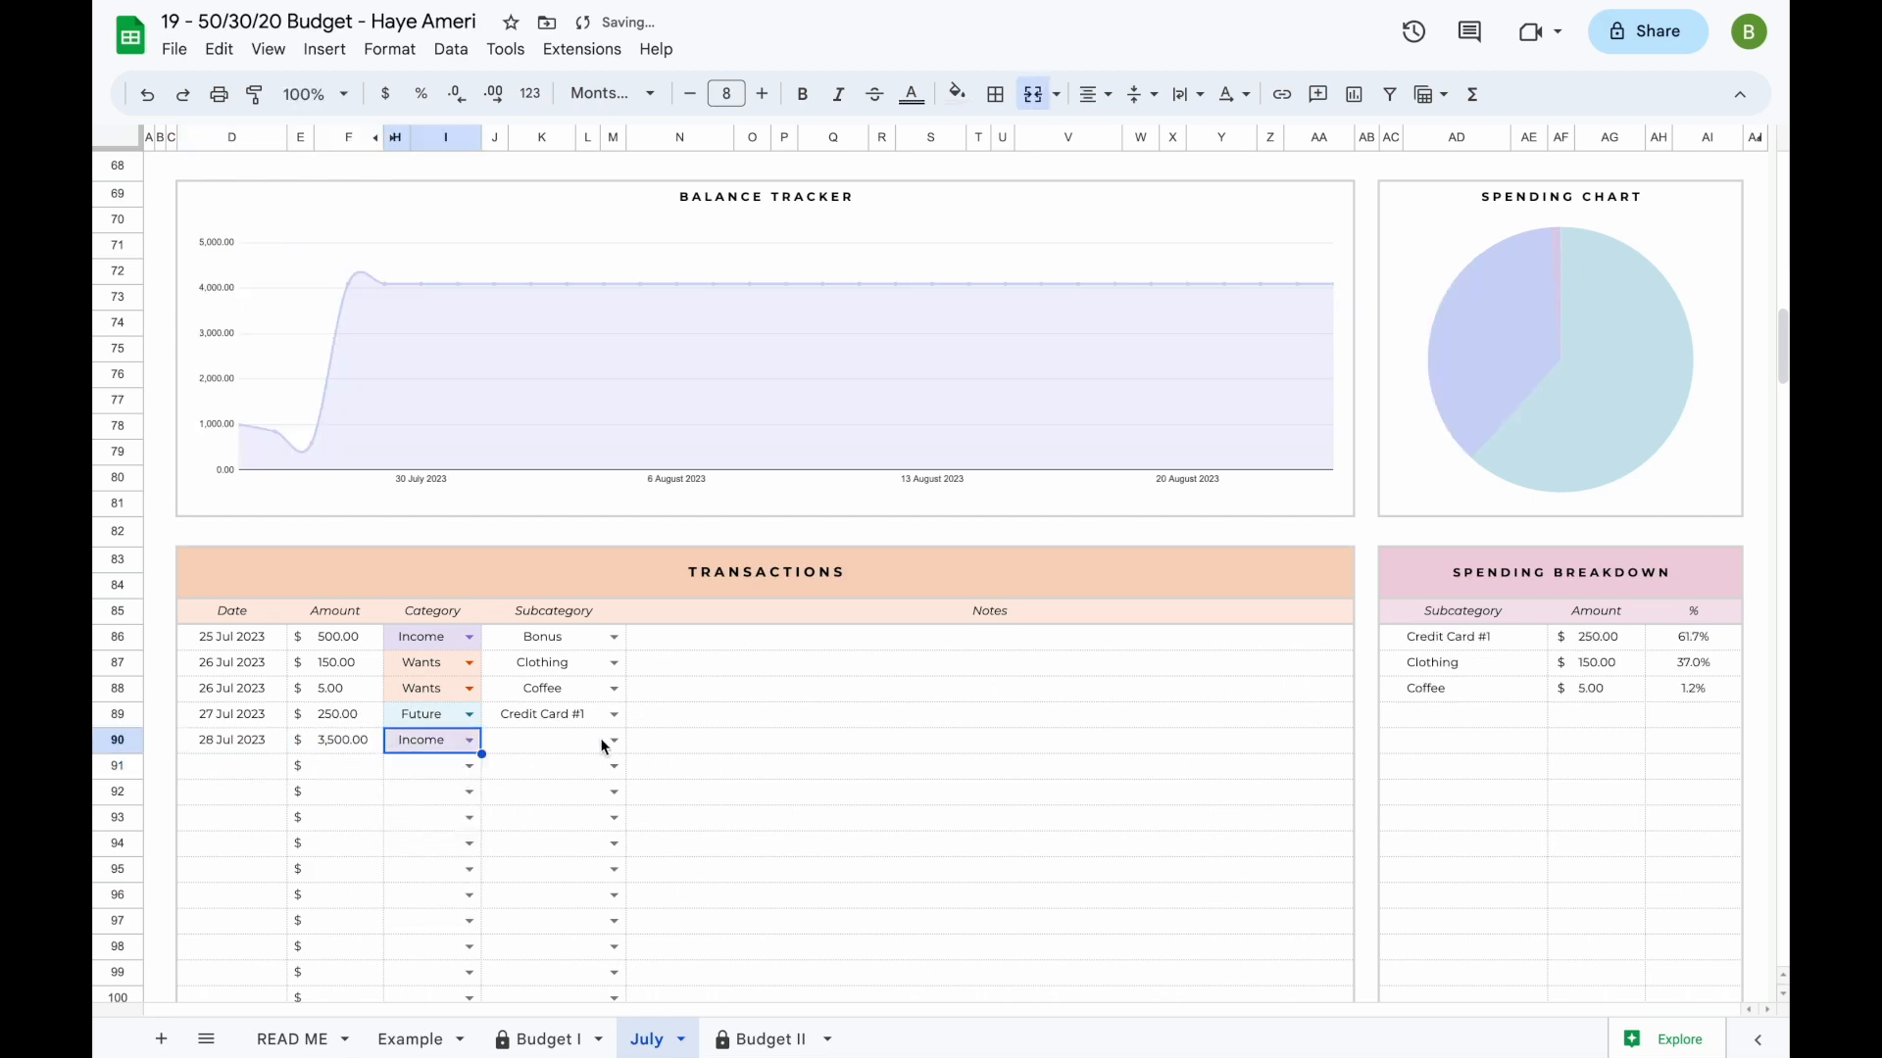
left_click(596, 742)
left_click(531, 770)
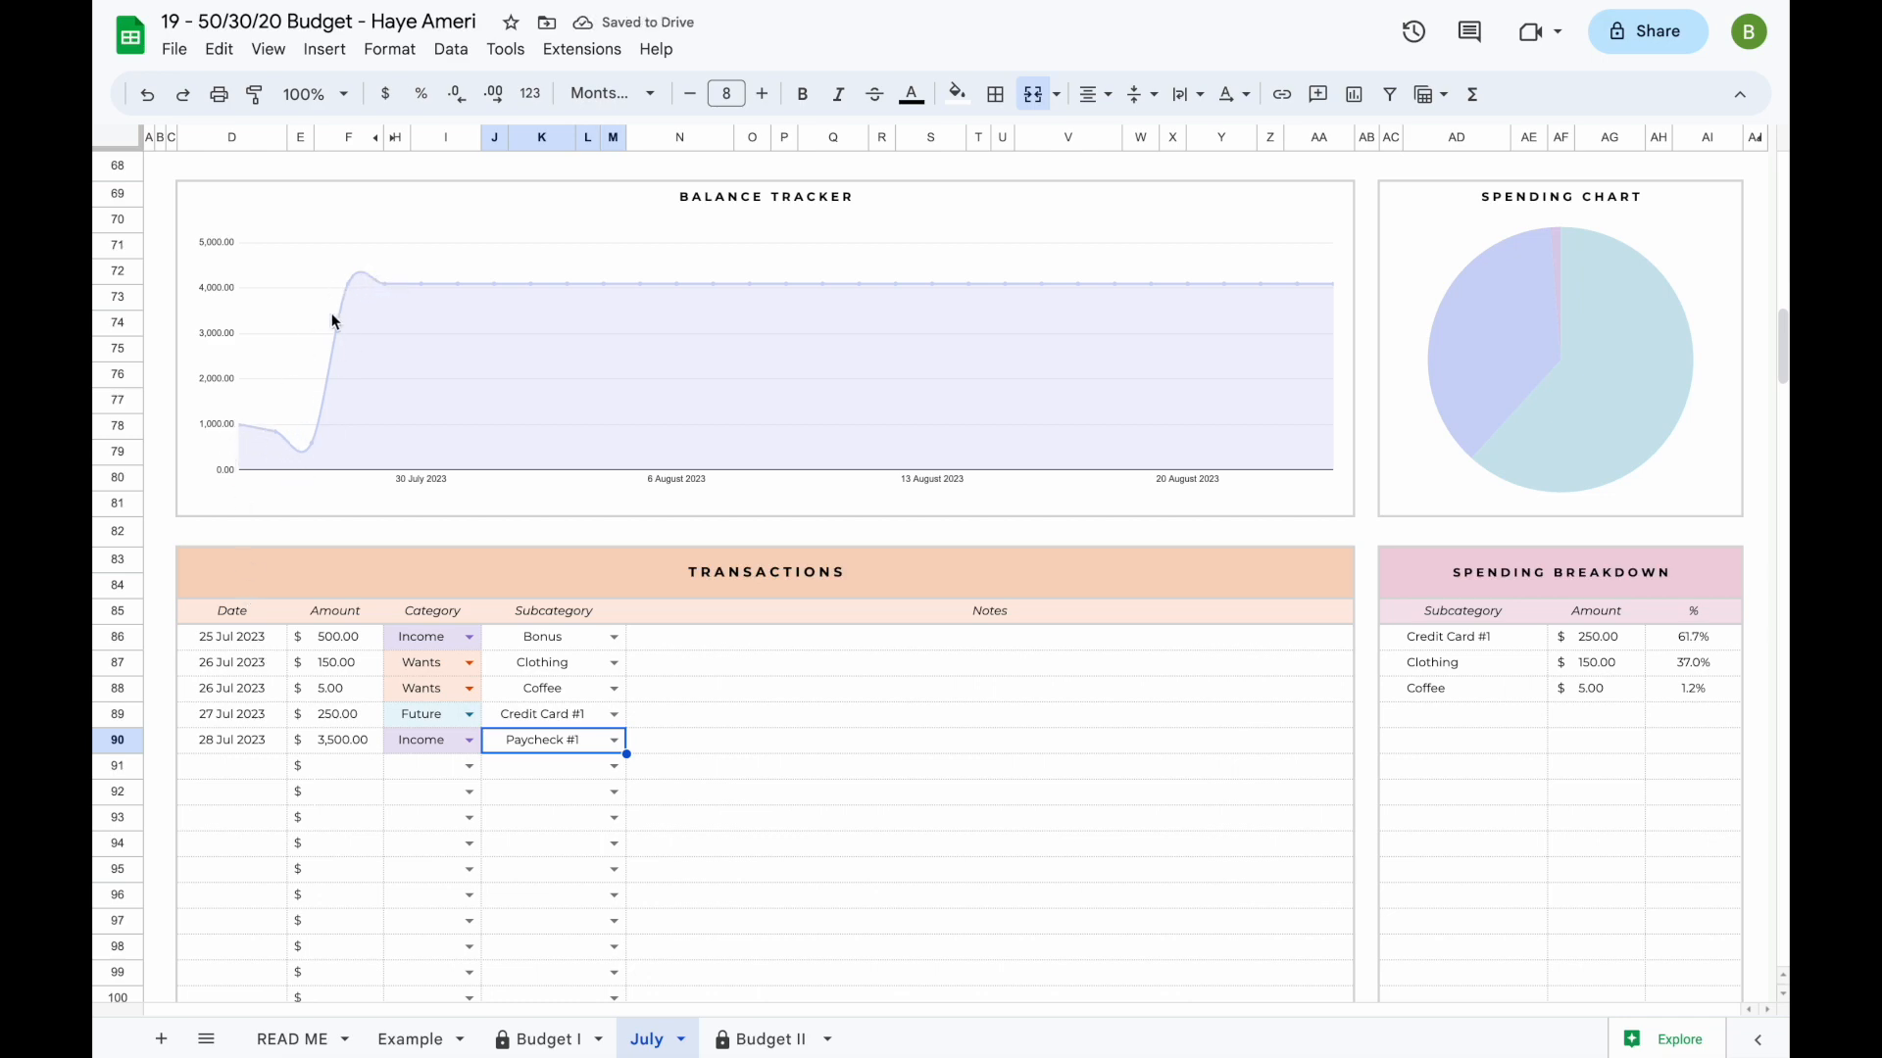
- Try 01/07/23 as the transaction date in row 91, entering it a second time over the first
left_click(243, 766)
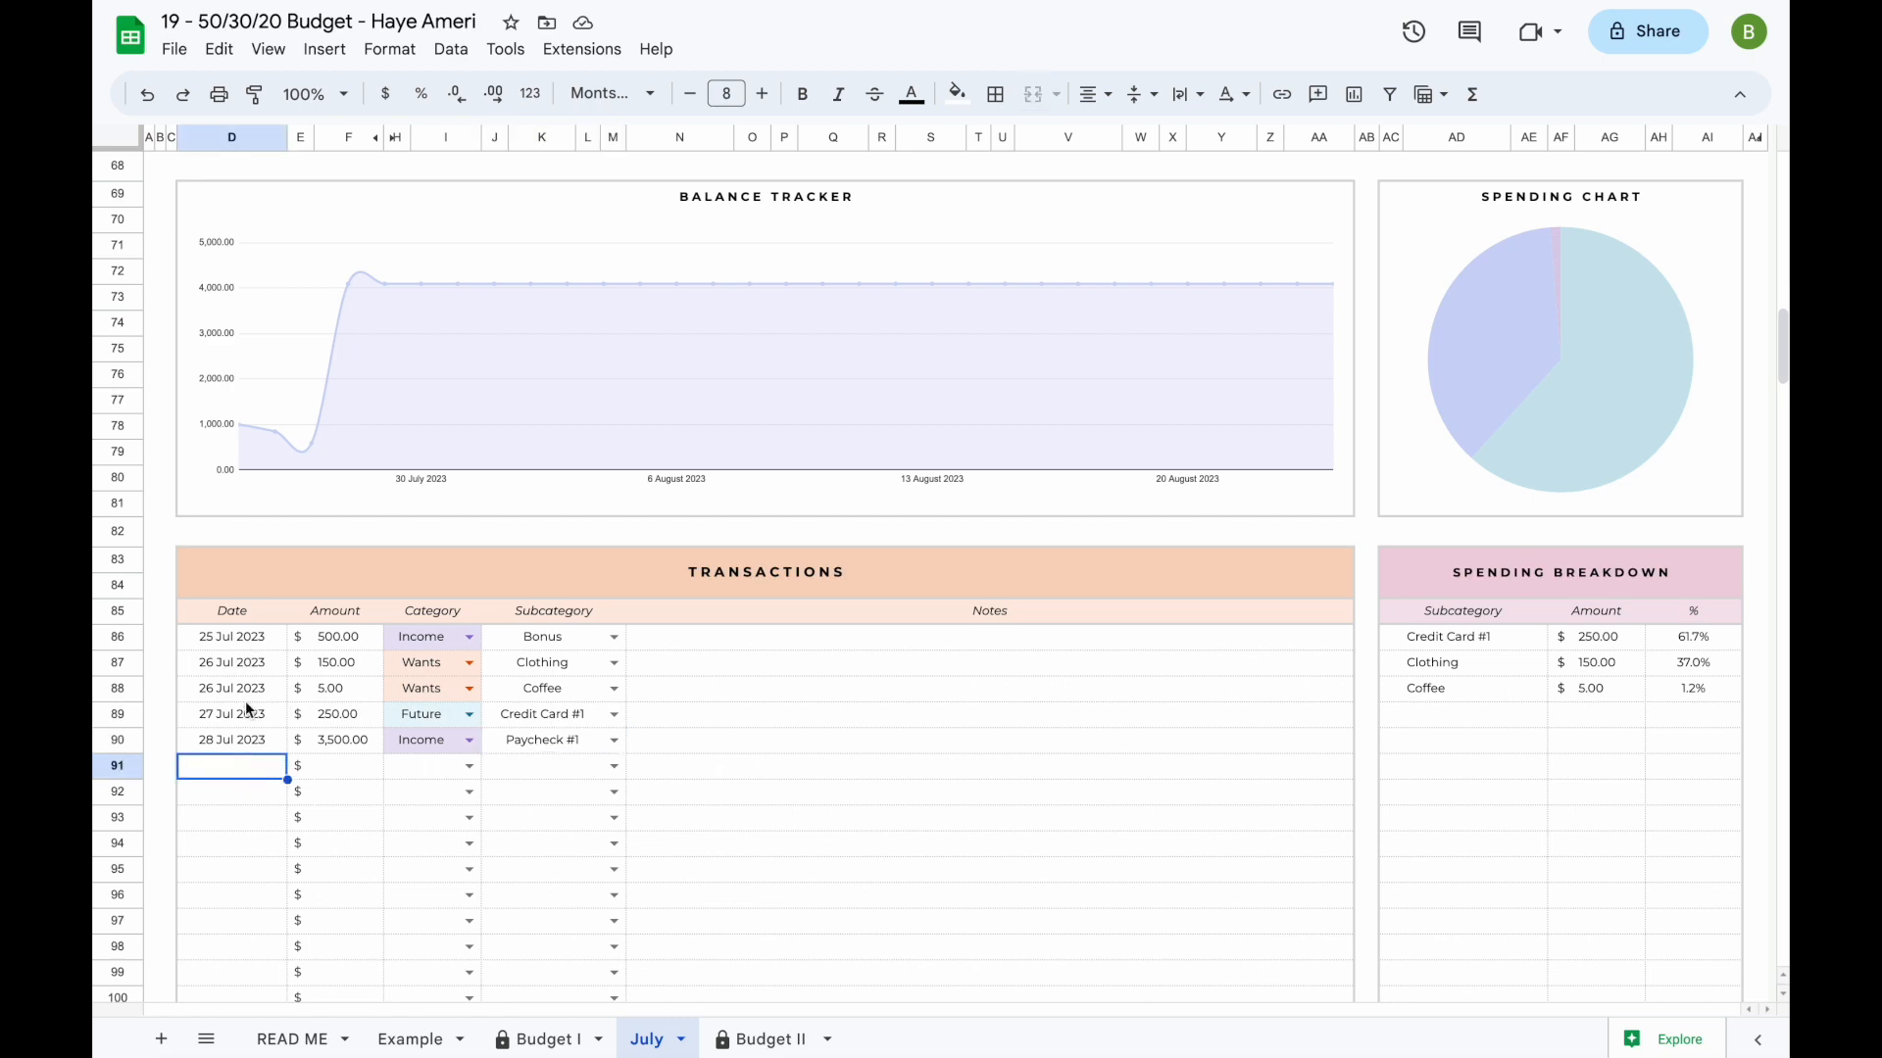
double_click(236, 770)
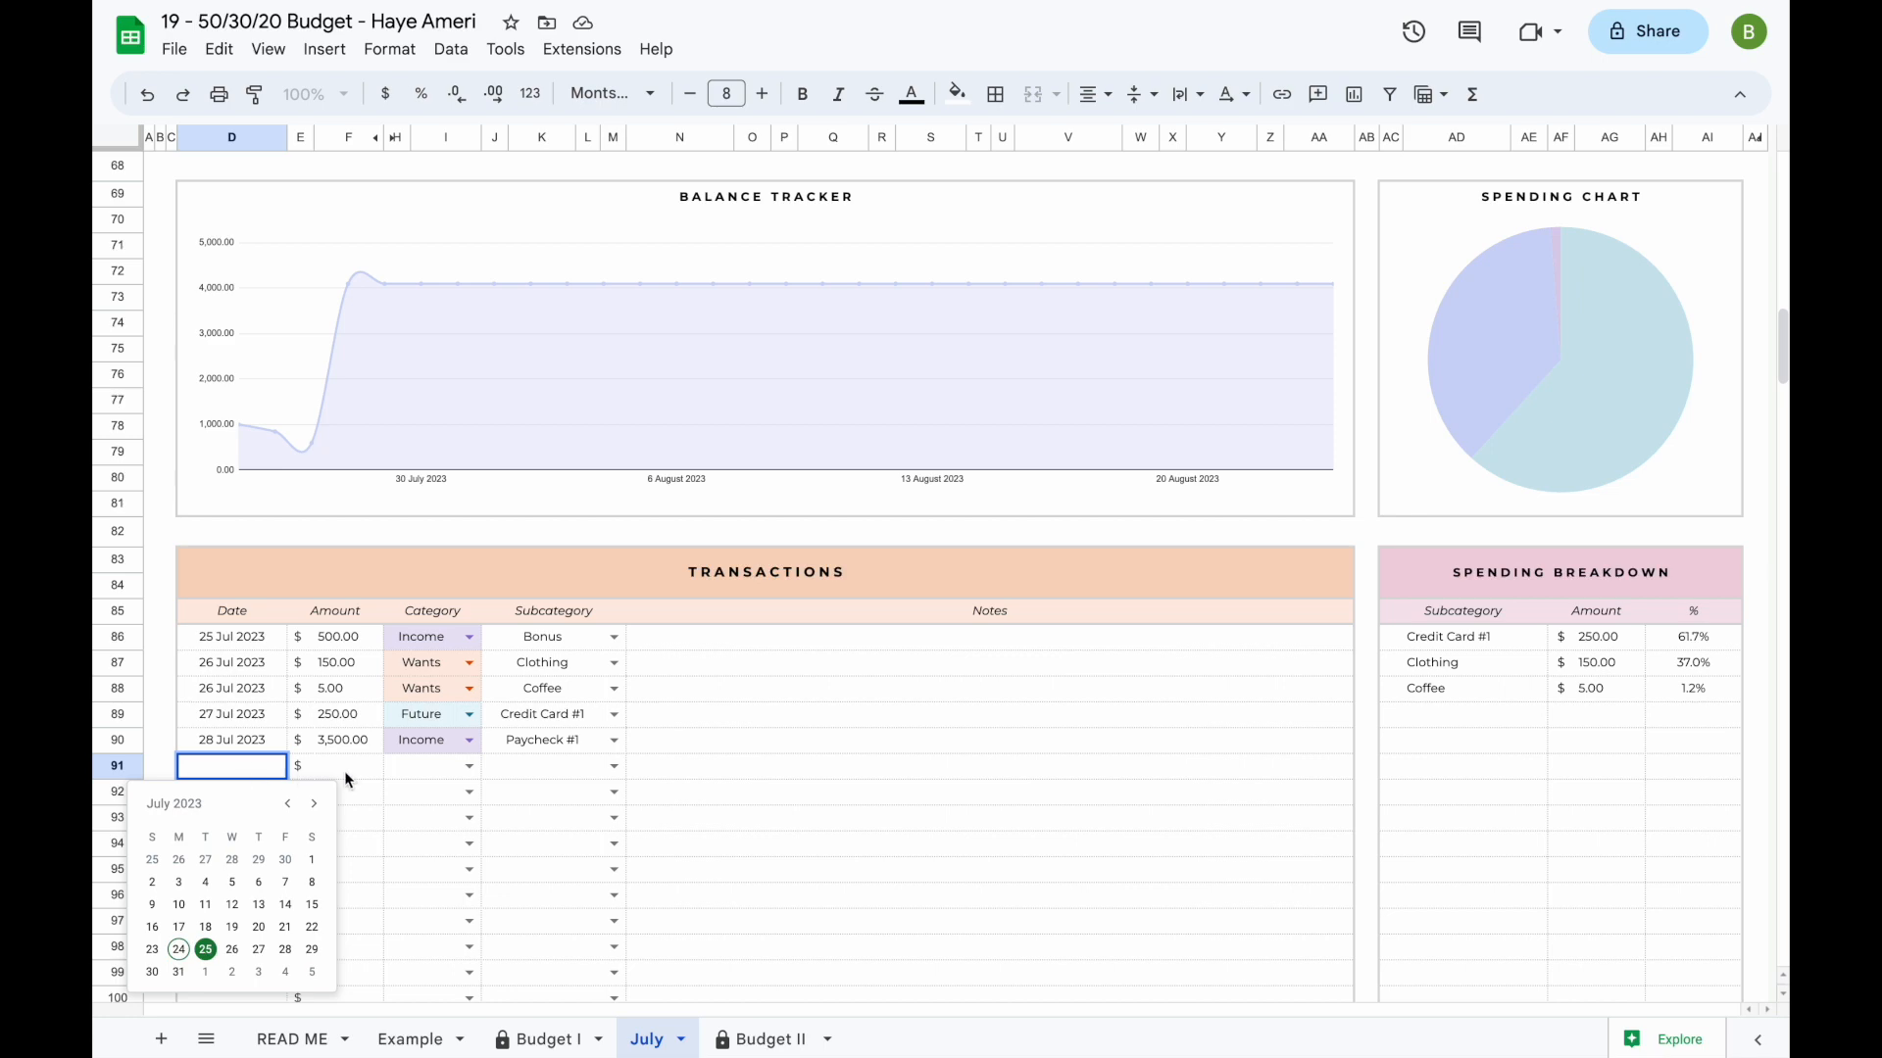
key("Escape")
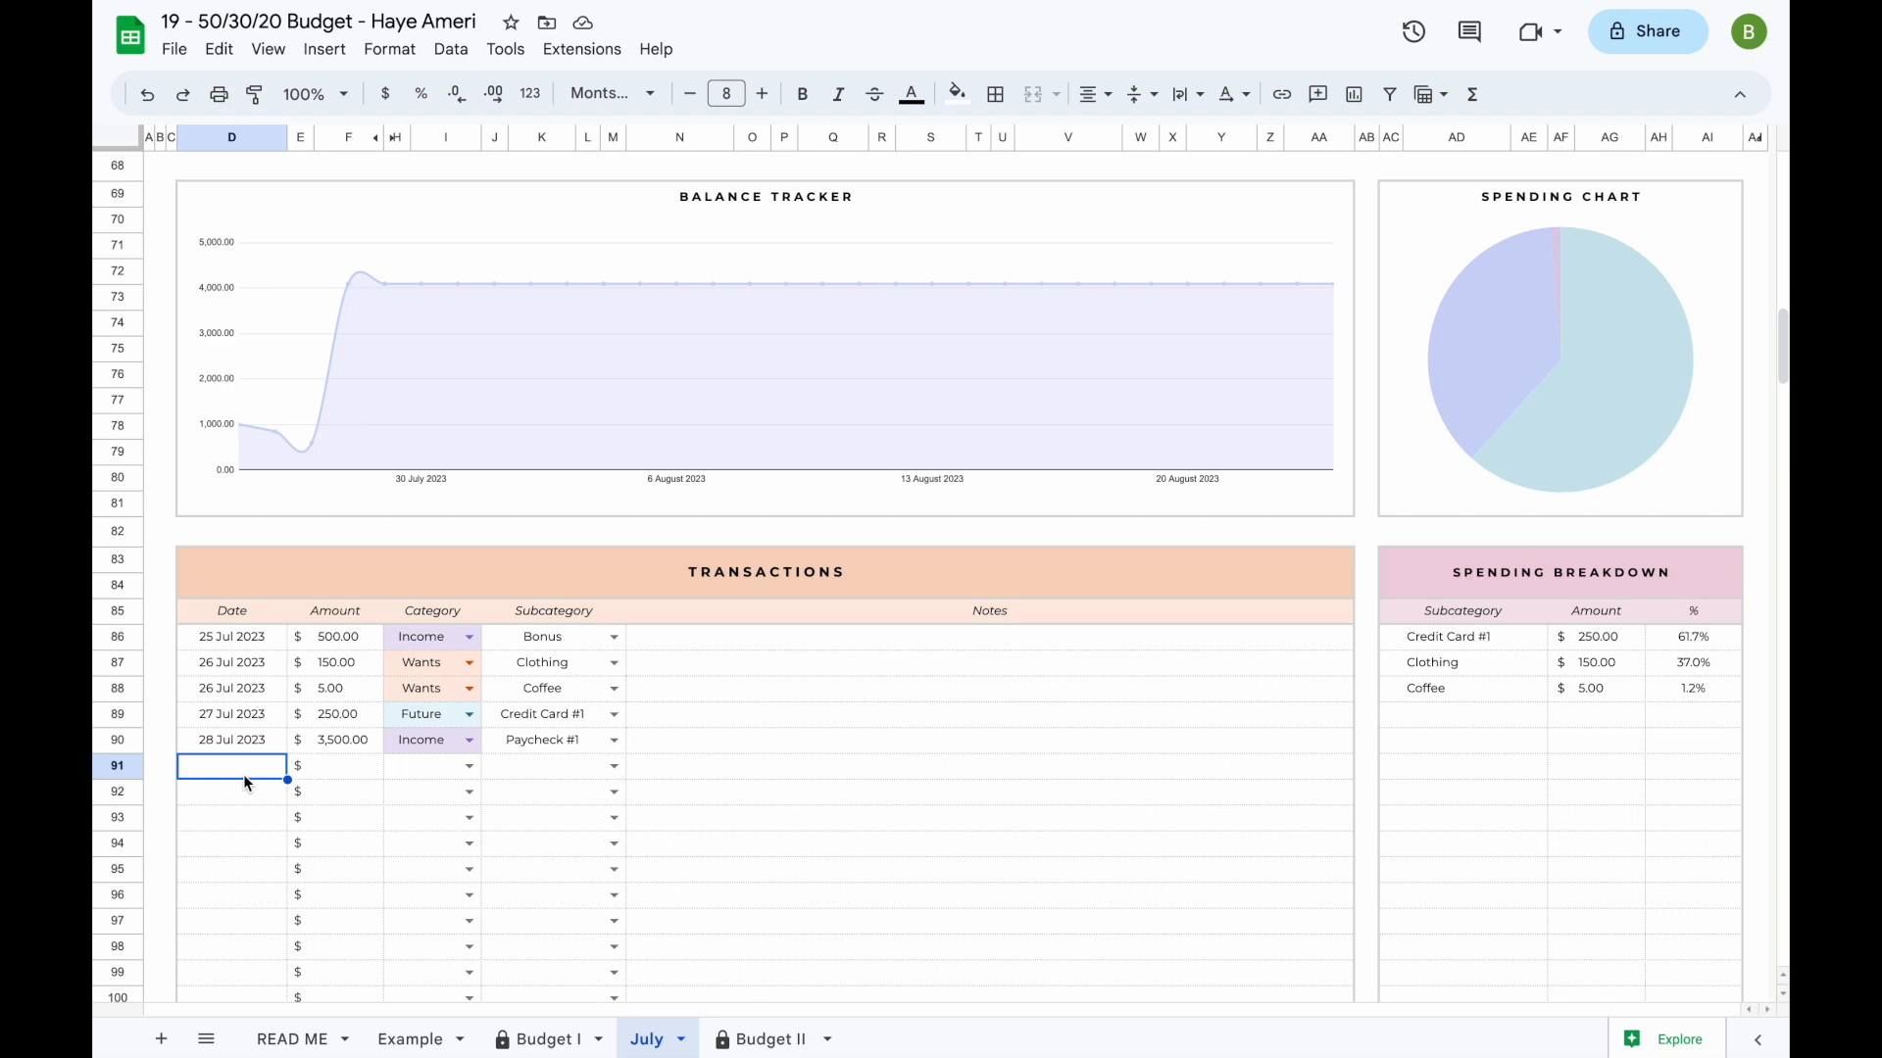
type("01/07/23")
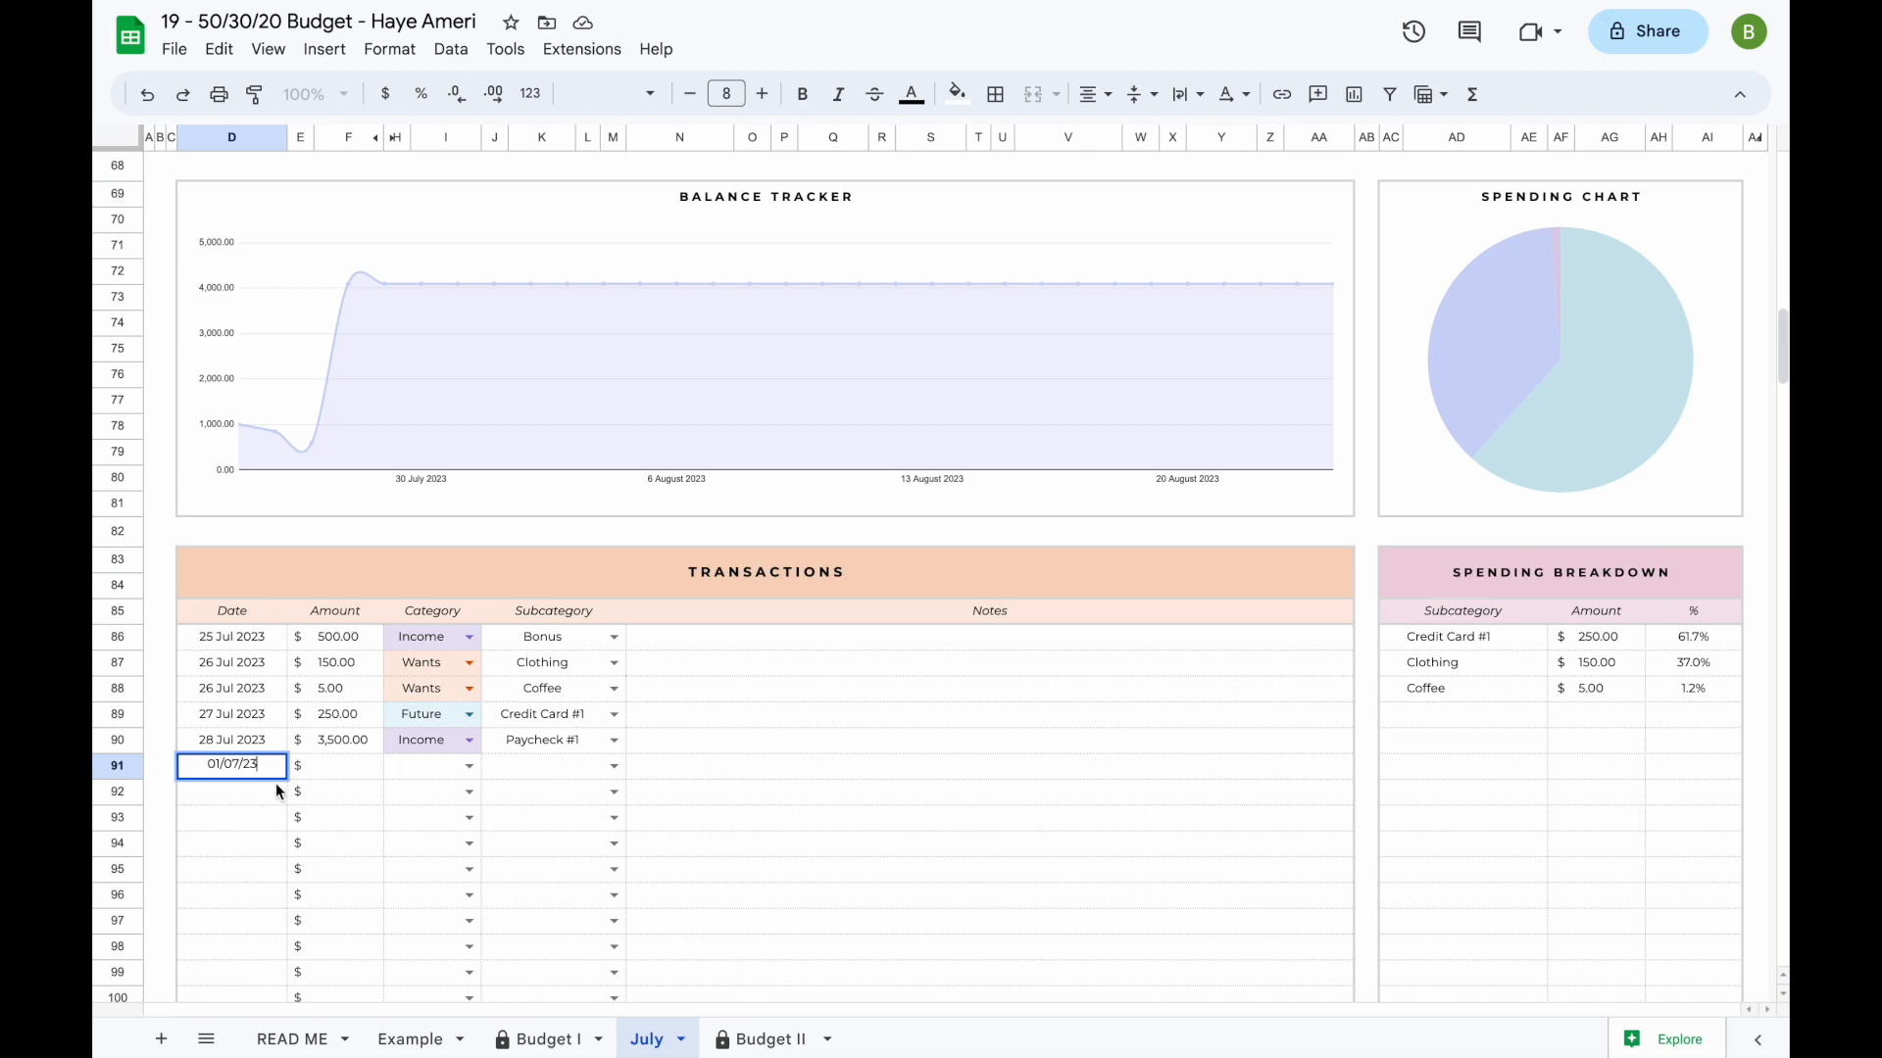
key("Return")
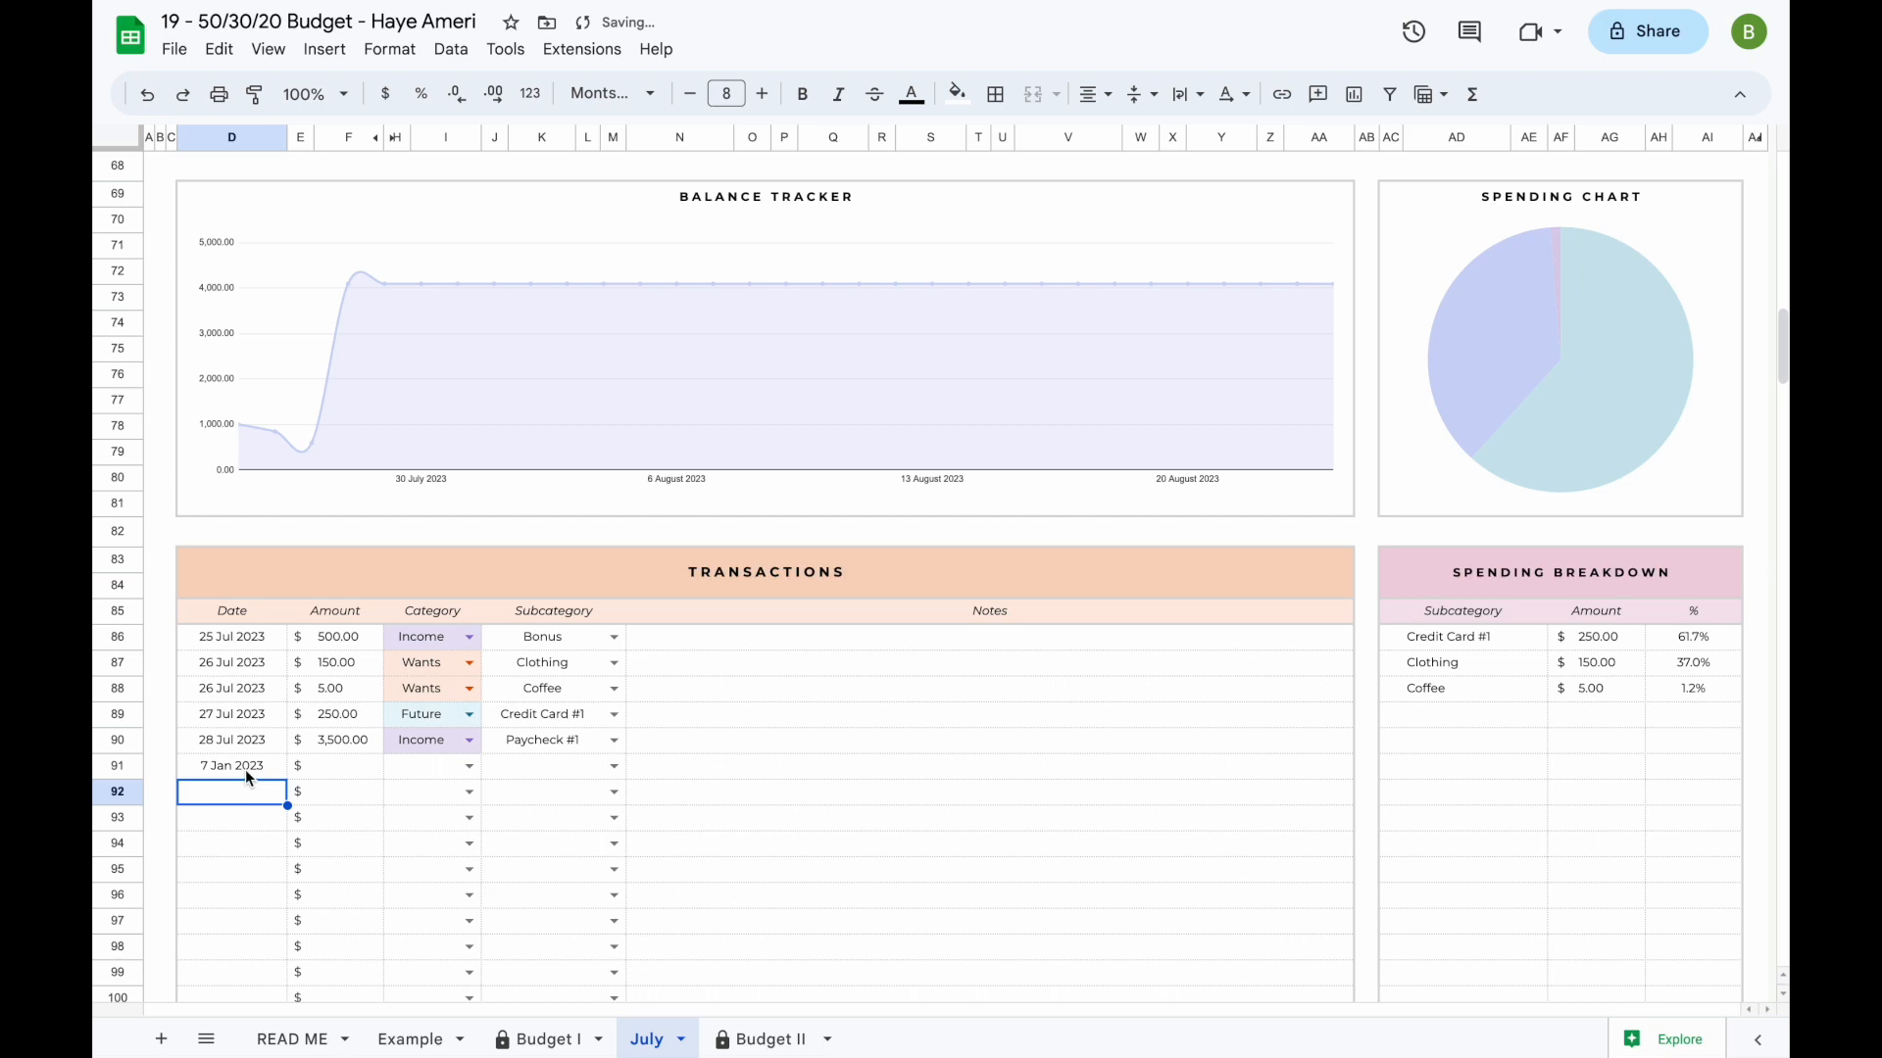
left_click(245, 768)
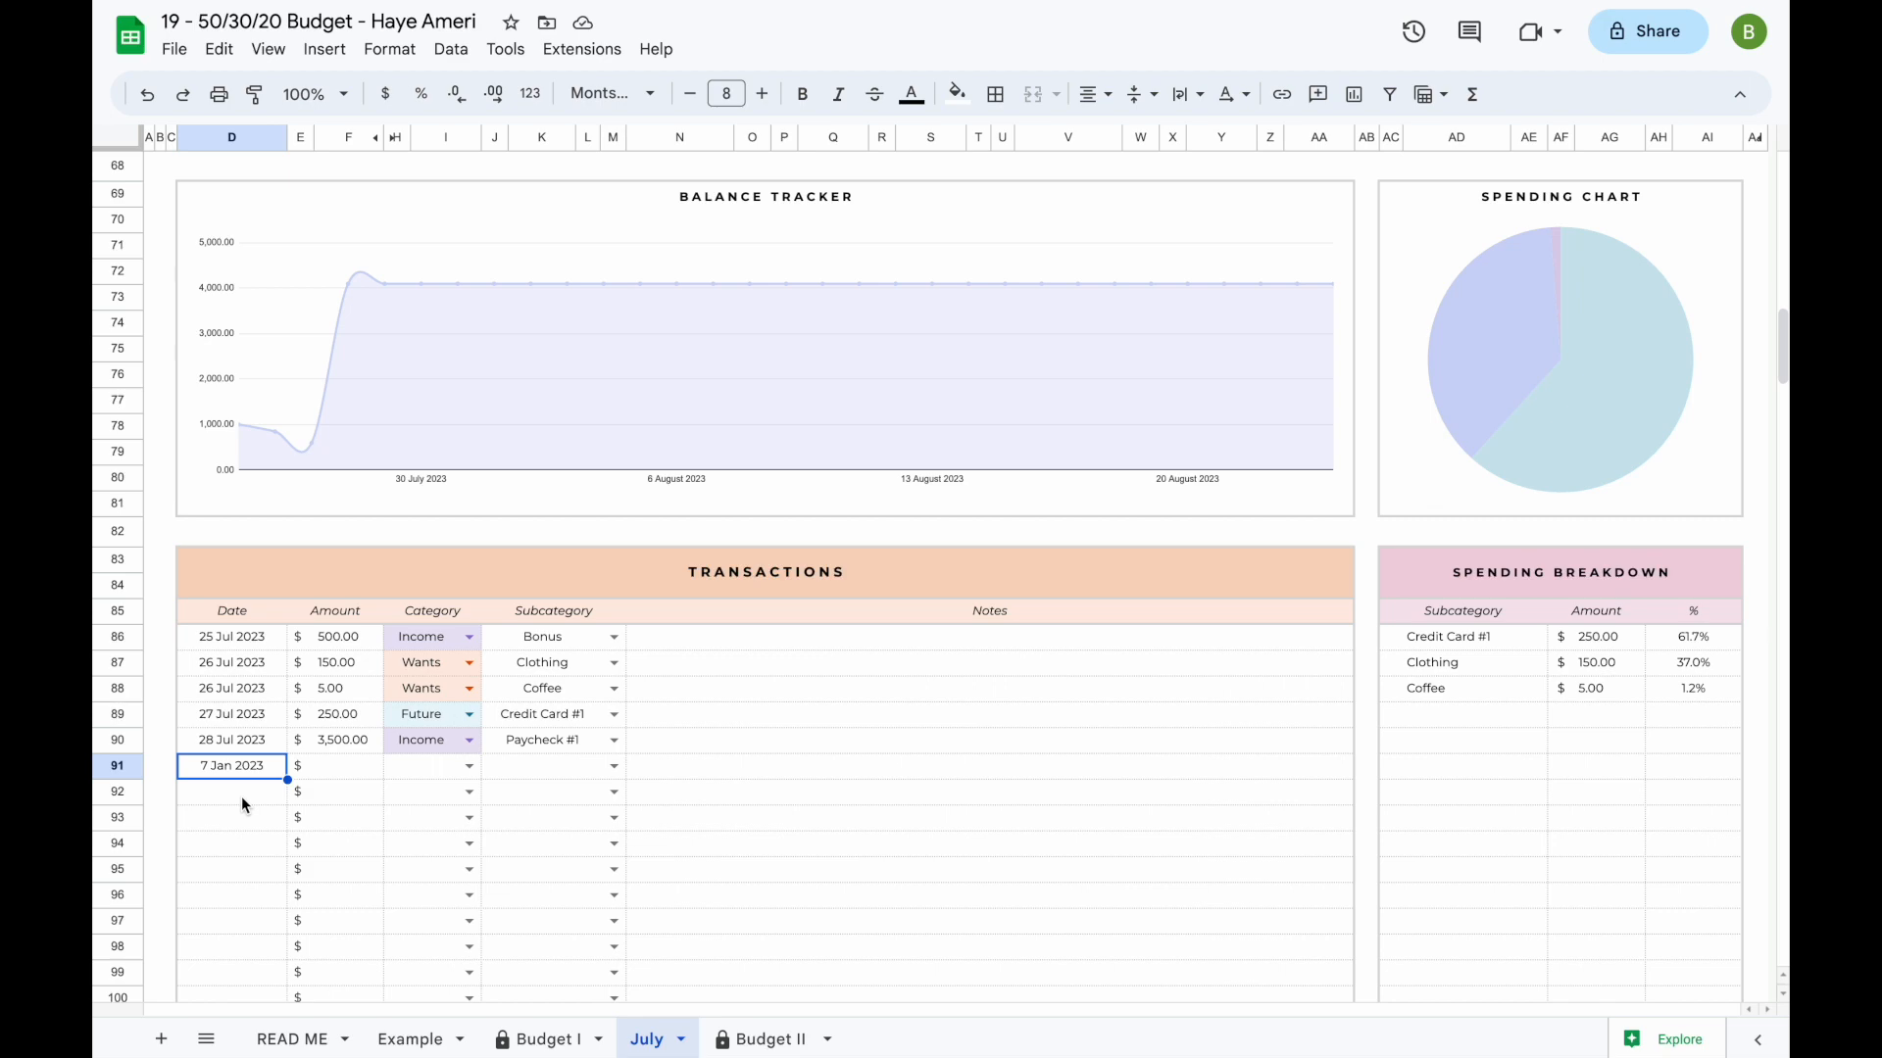
type("01/07/23")
key("Return")
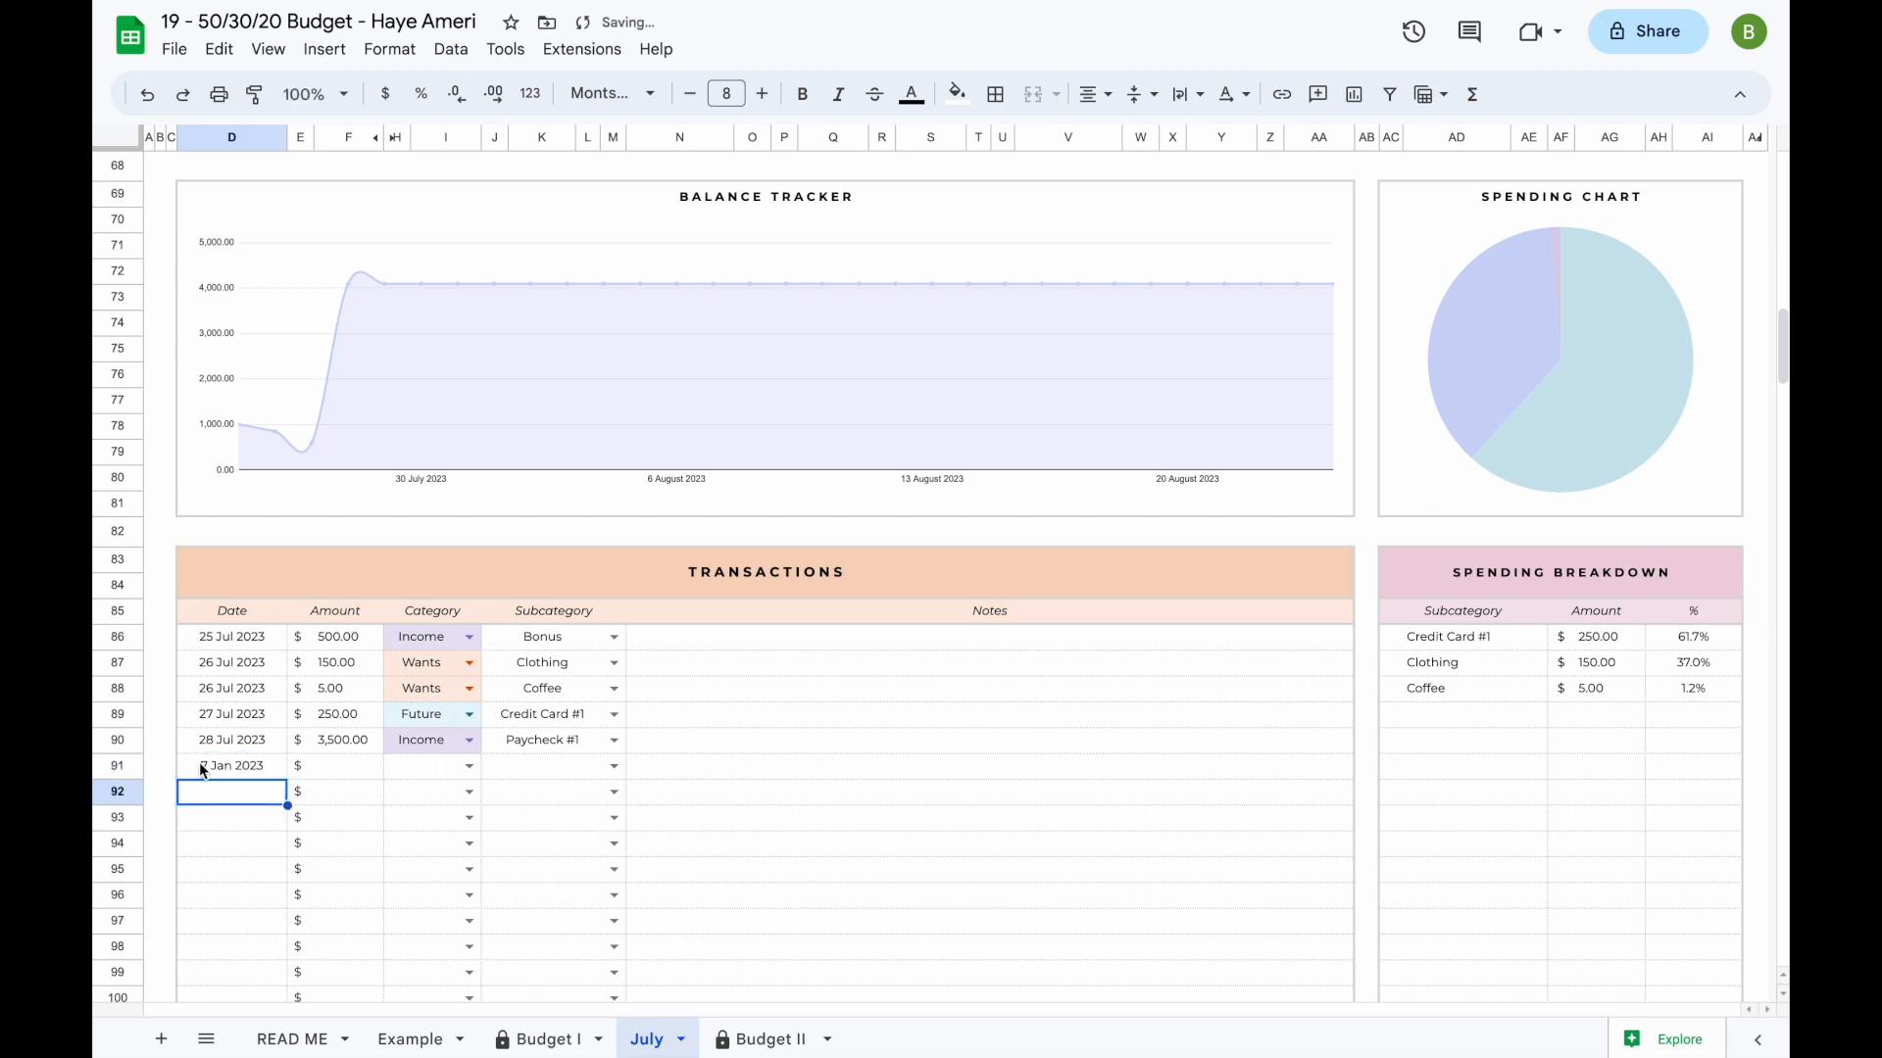
- Change the spreadsheet's locale to United Kingdom, then save and reload the file
left_click(175, 49)
left_click(223, 668)
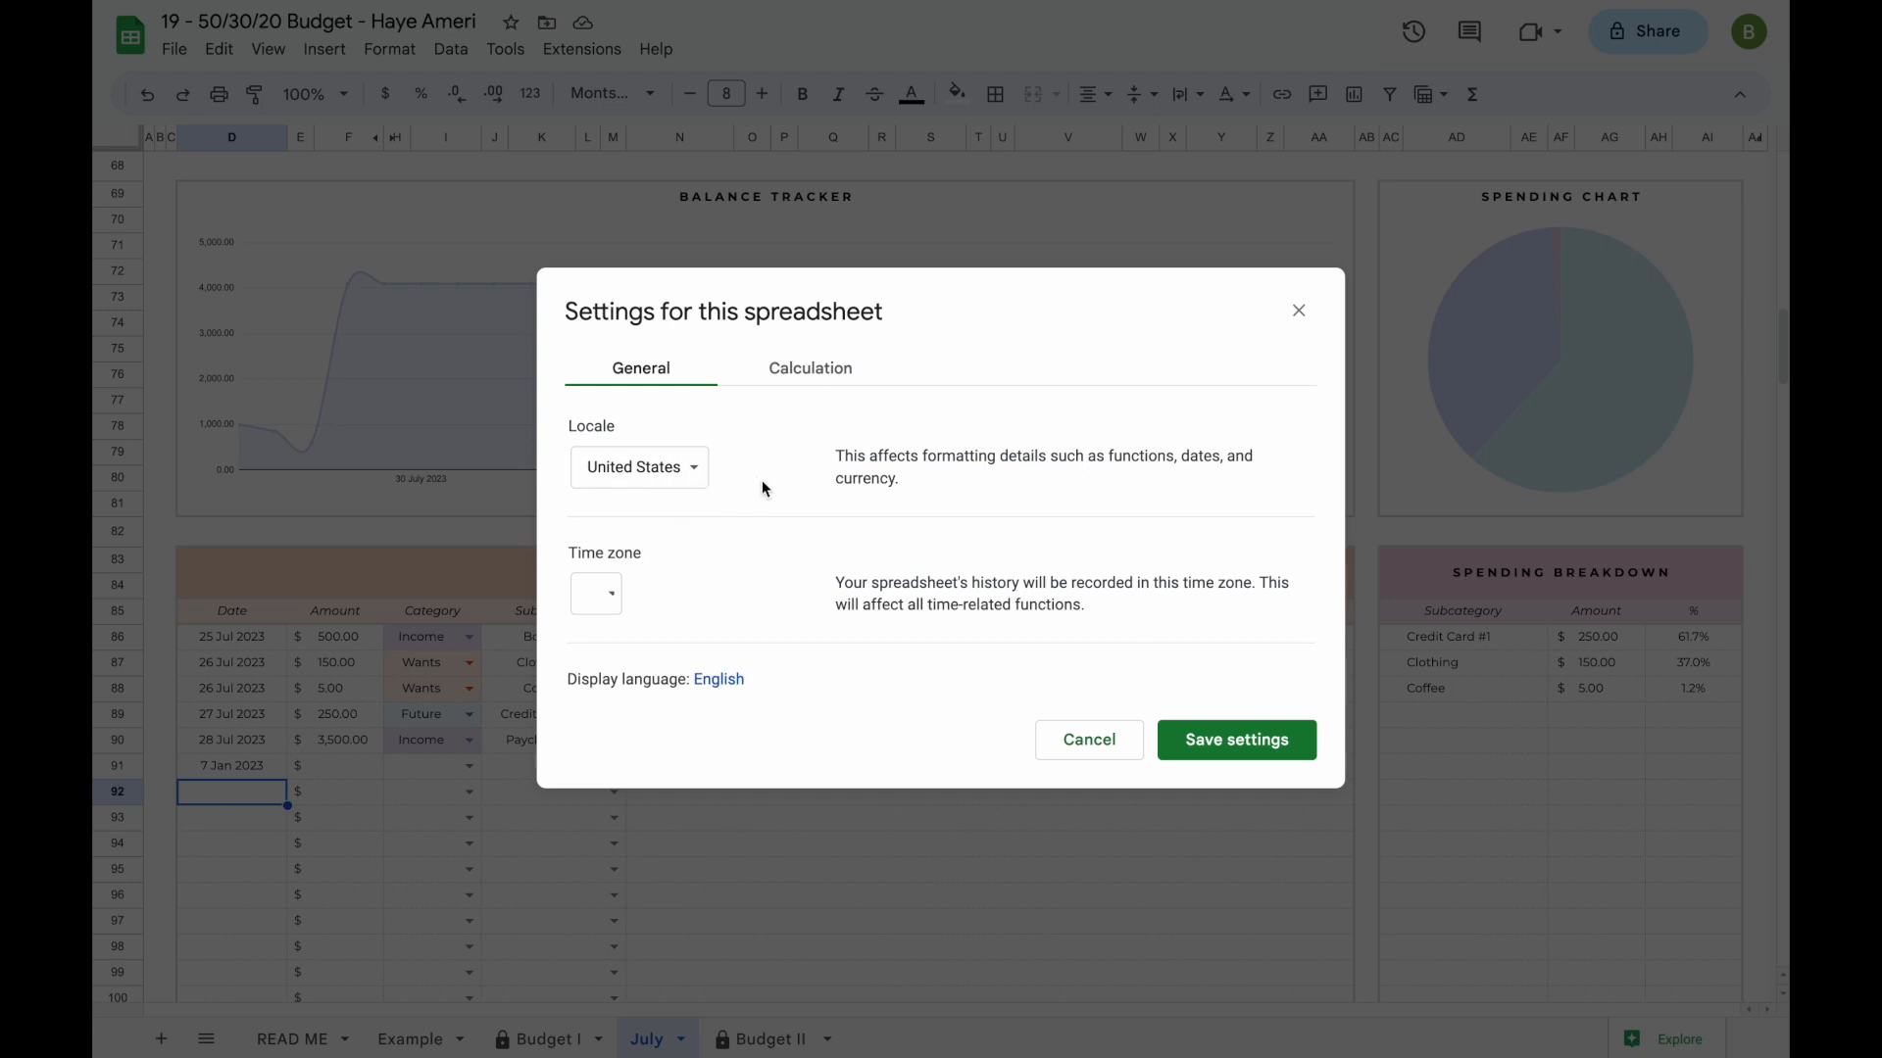
left_click(692, 473)
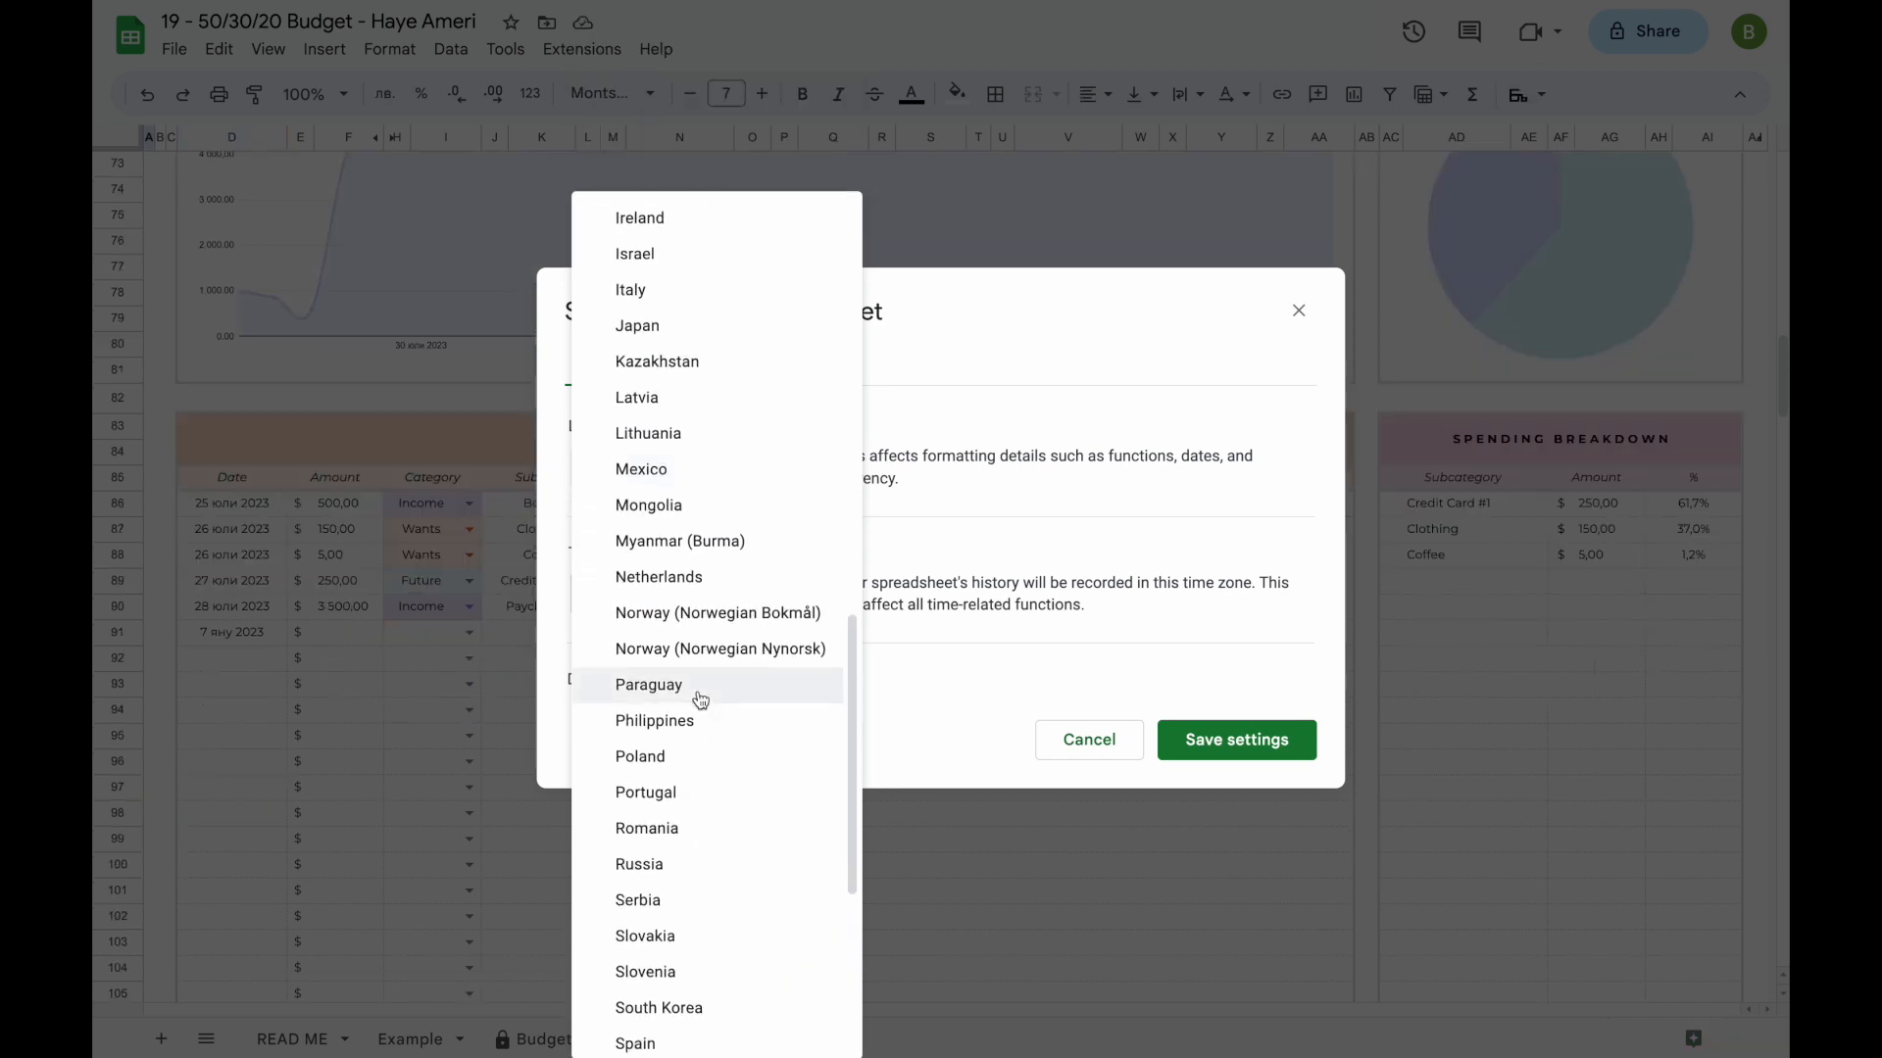
scroll(697, 699, "down", 3)
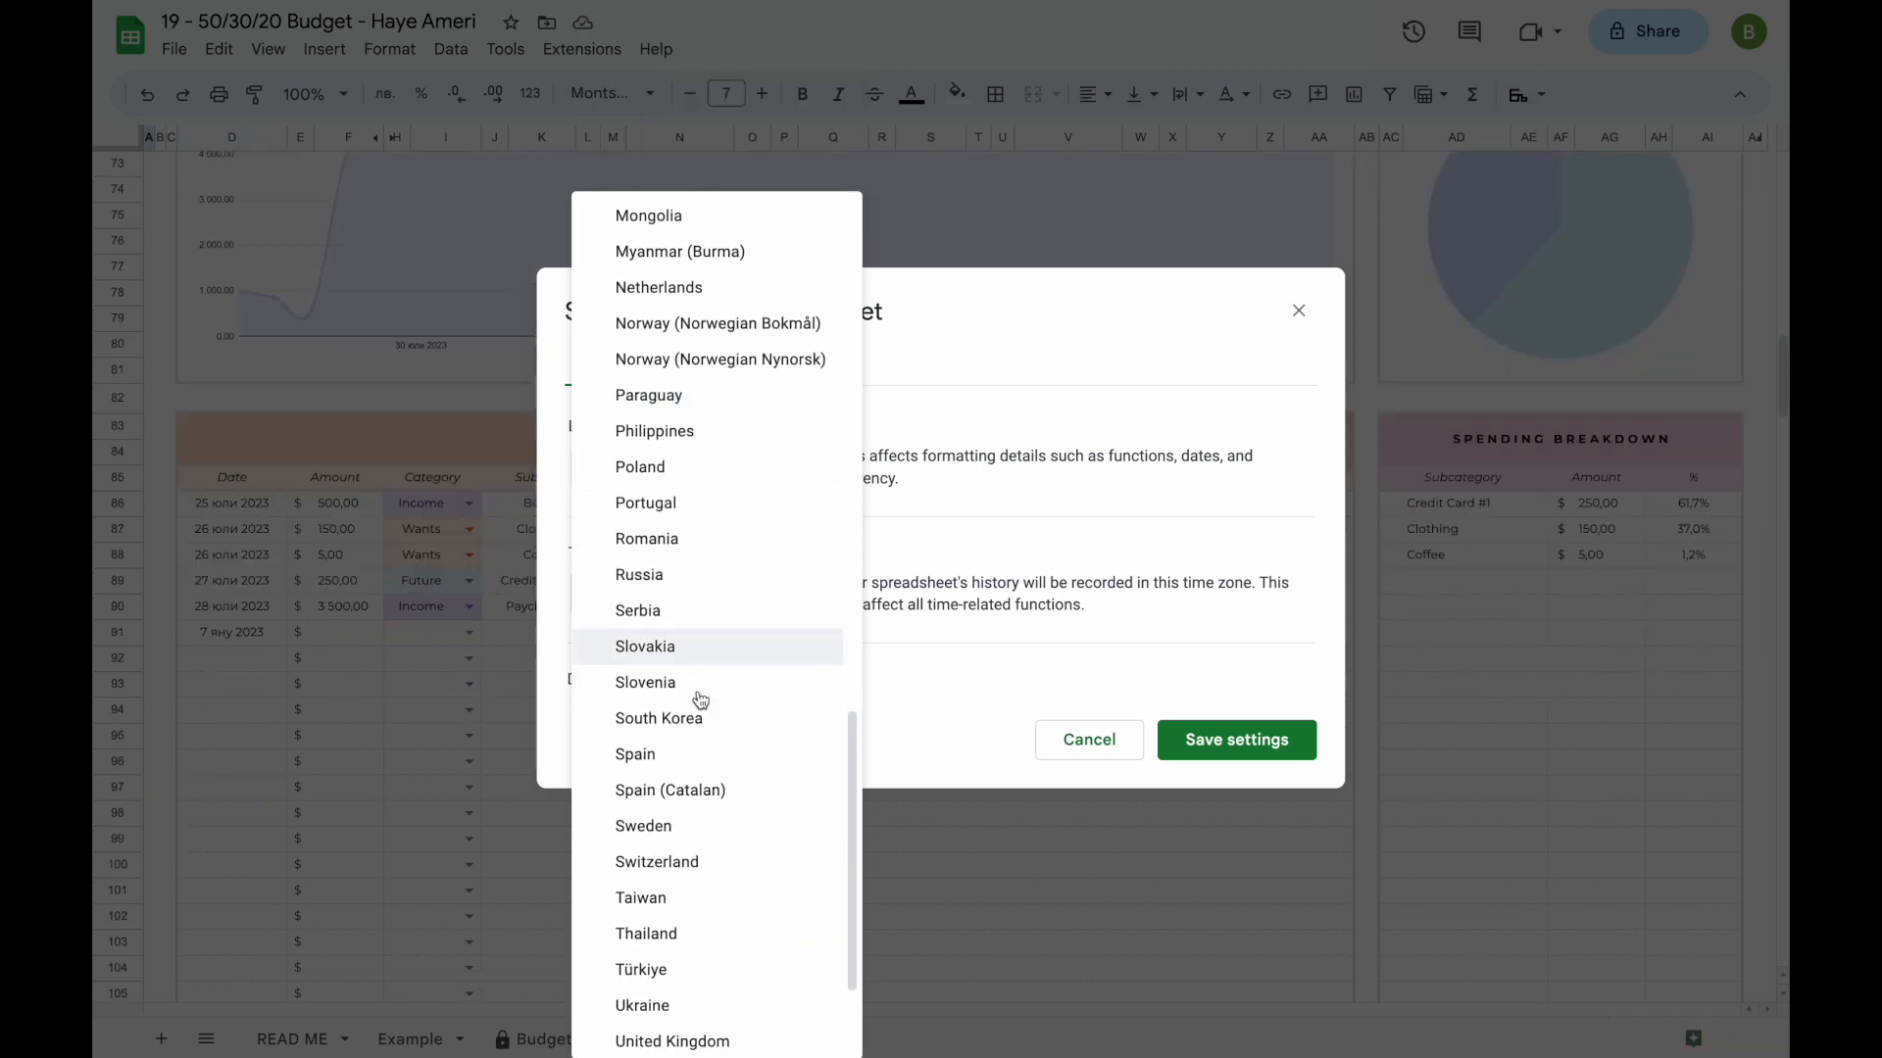
left_click(674, 1040)
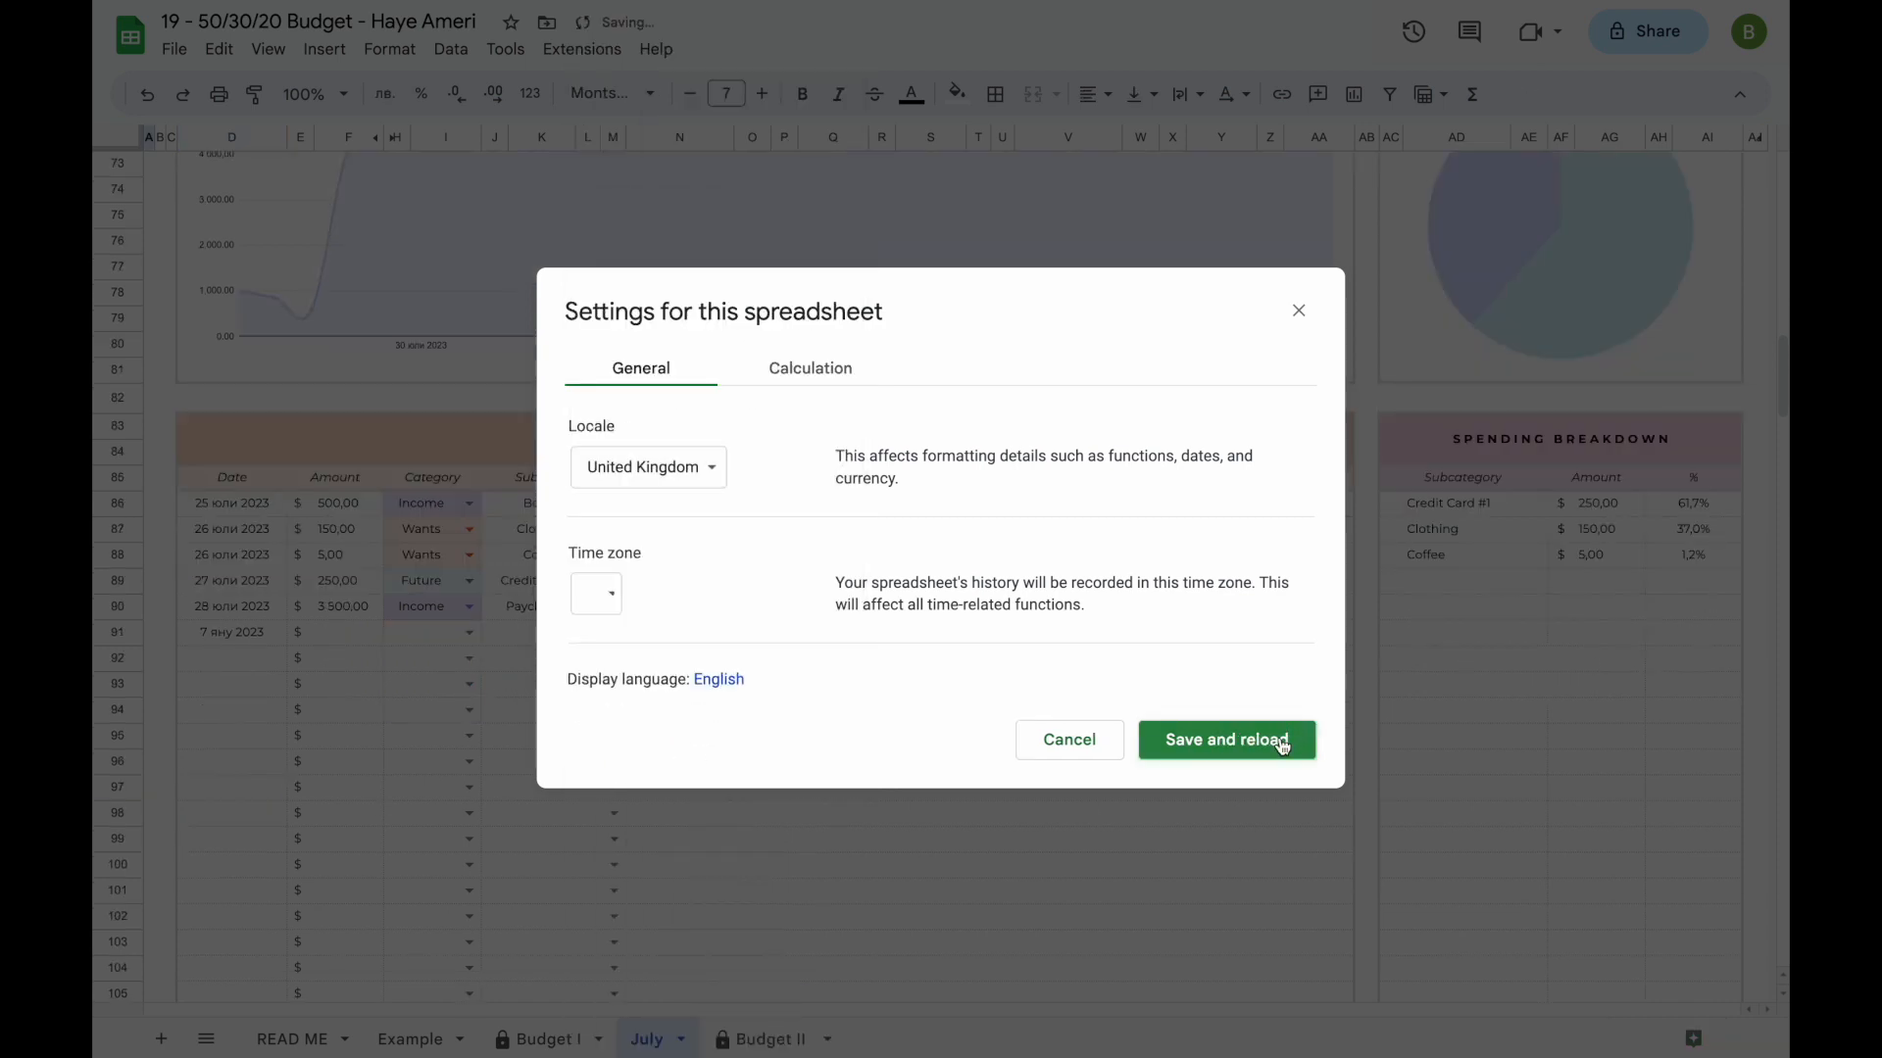
left_click(1258, 745)
- Re-enter the transaction date in row 91 of the July sheet as 01/07/2023
scroll(351, 767, "down", 12)
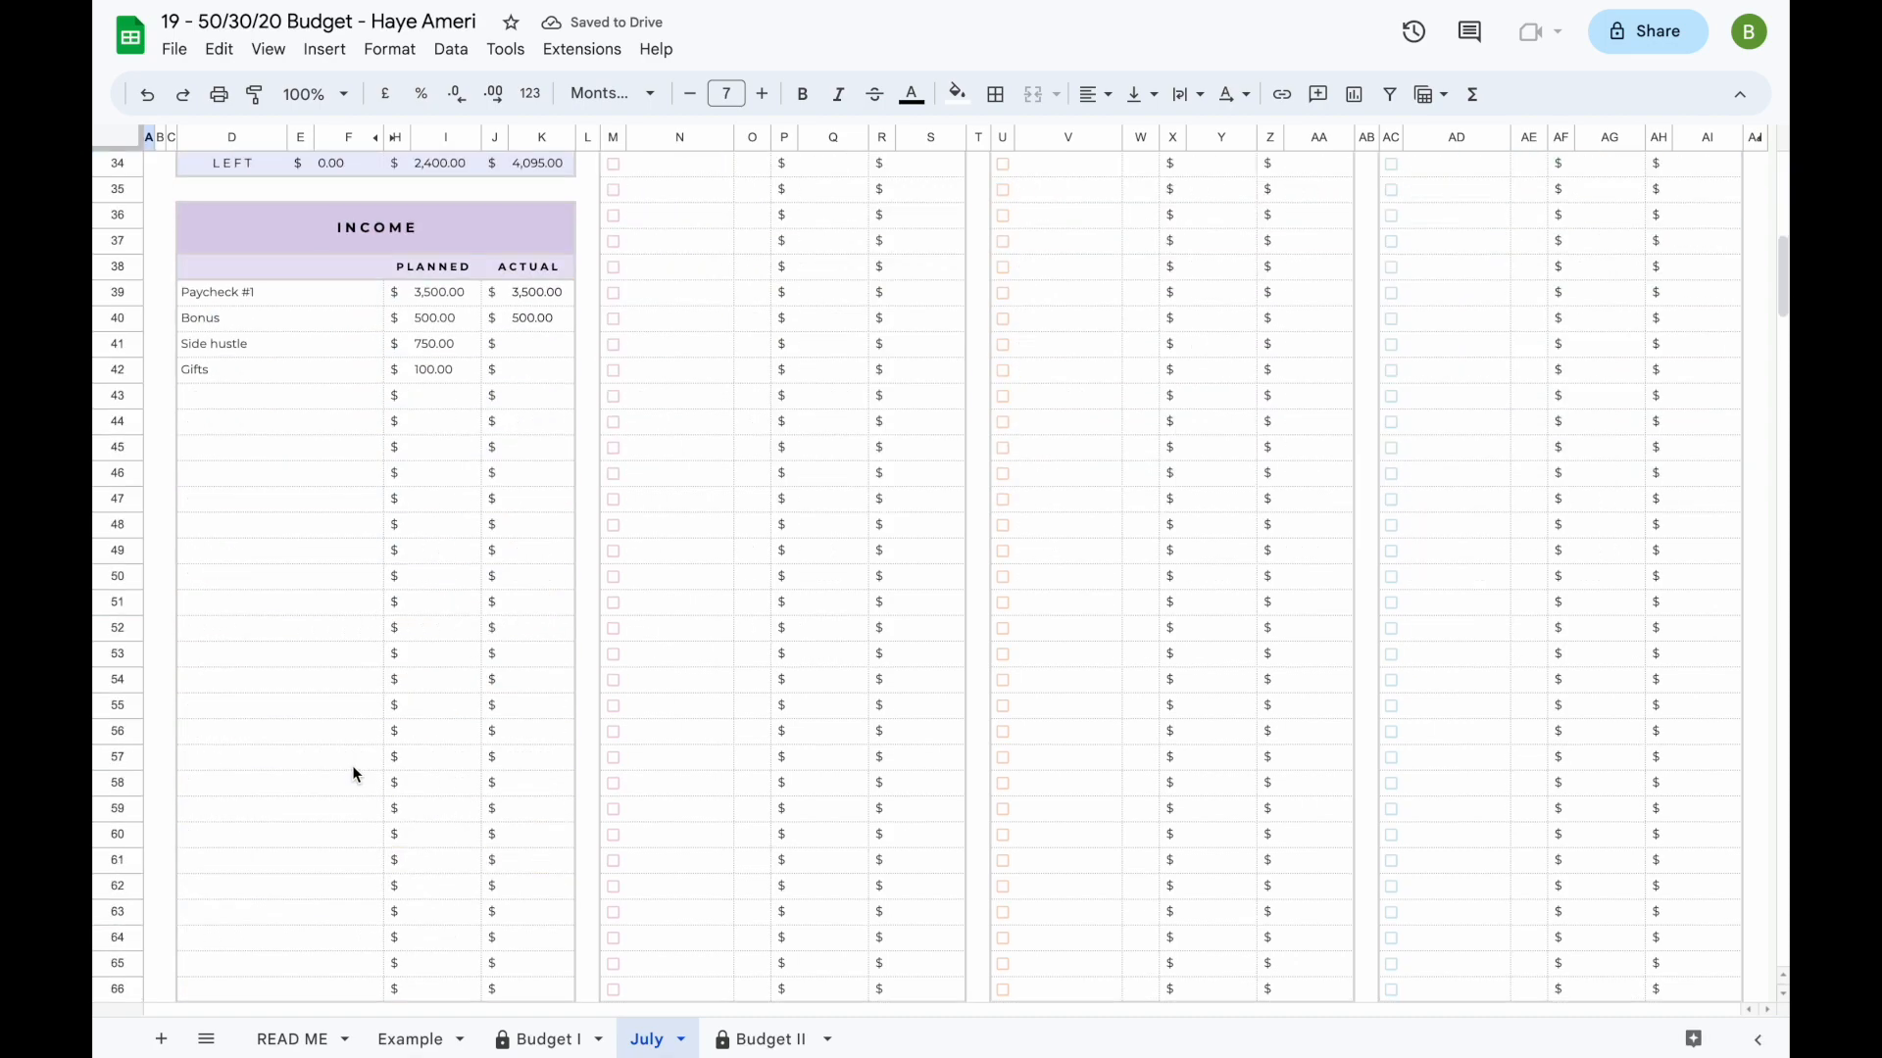
scroll(353, 772, "down", 8)
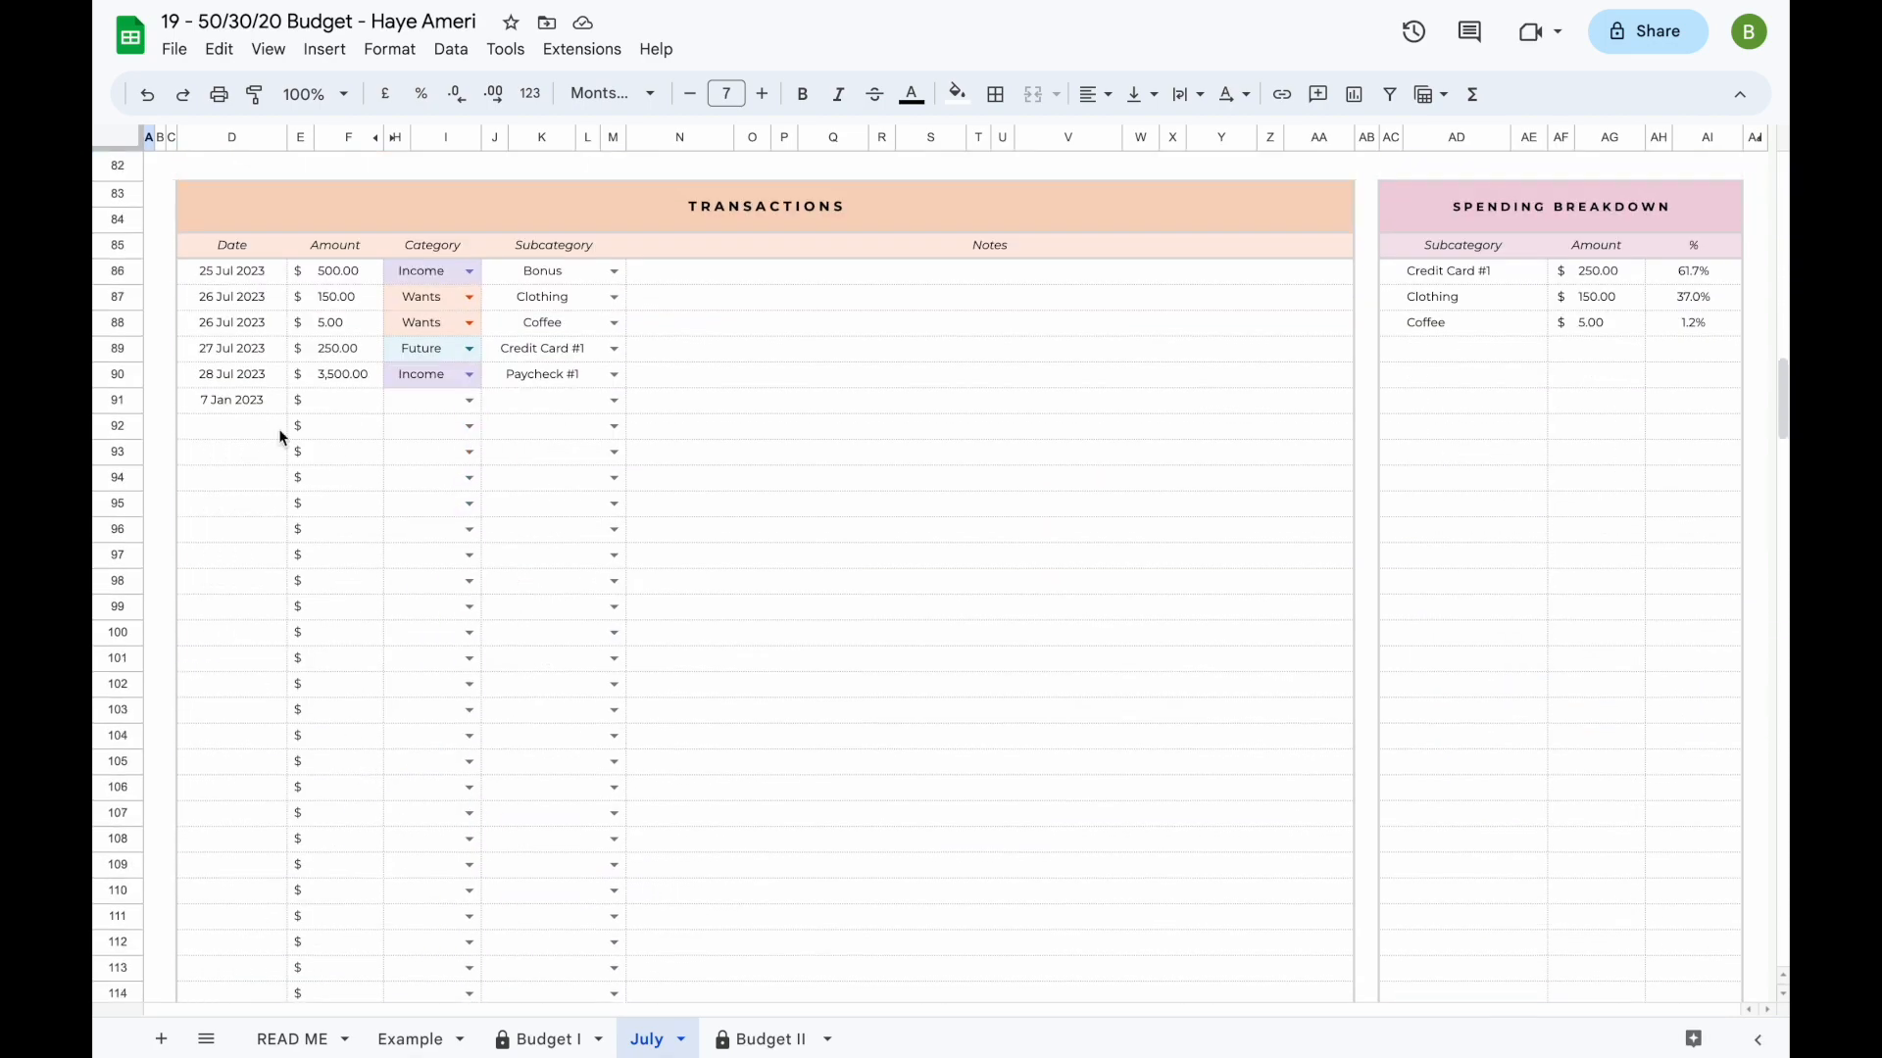
left_click(257, 408)
type("01/07/2023")
key("Return")
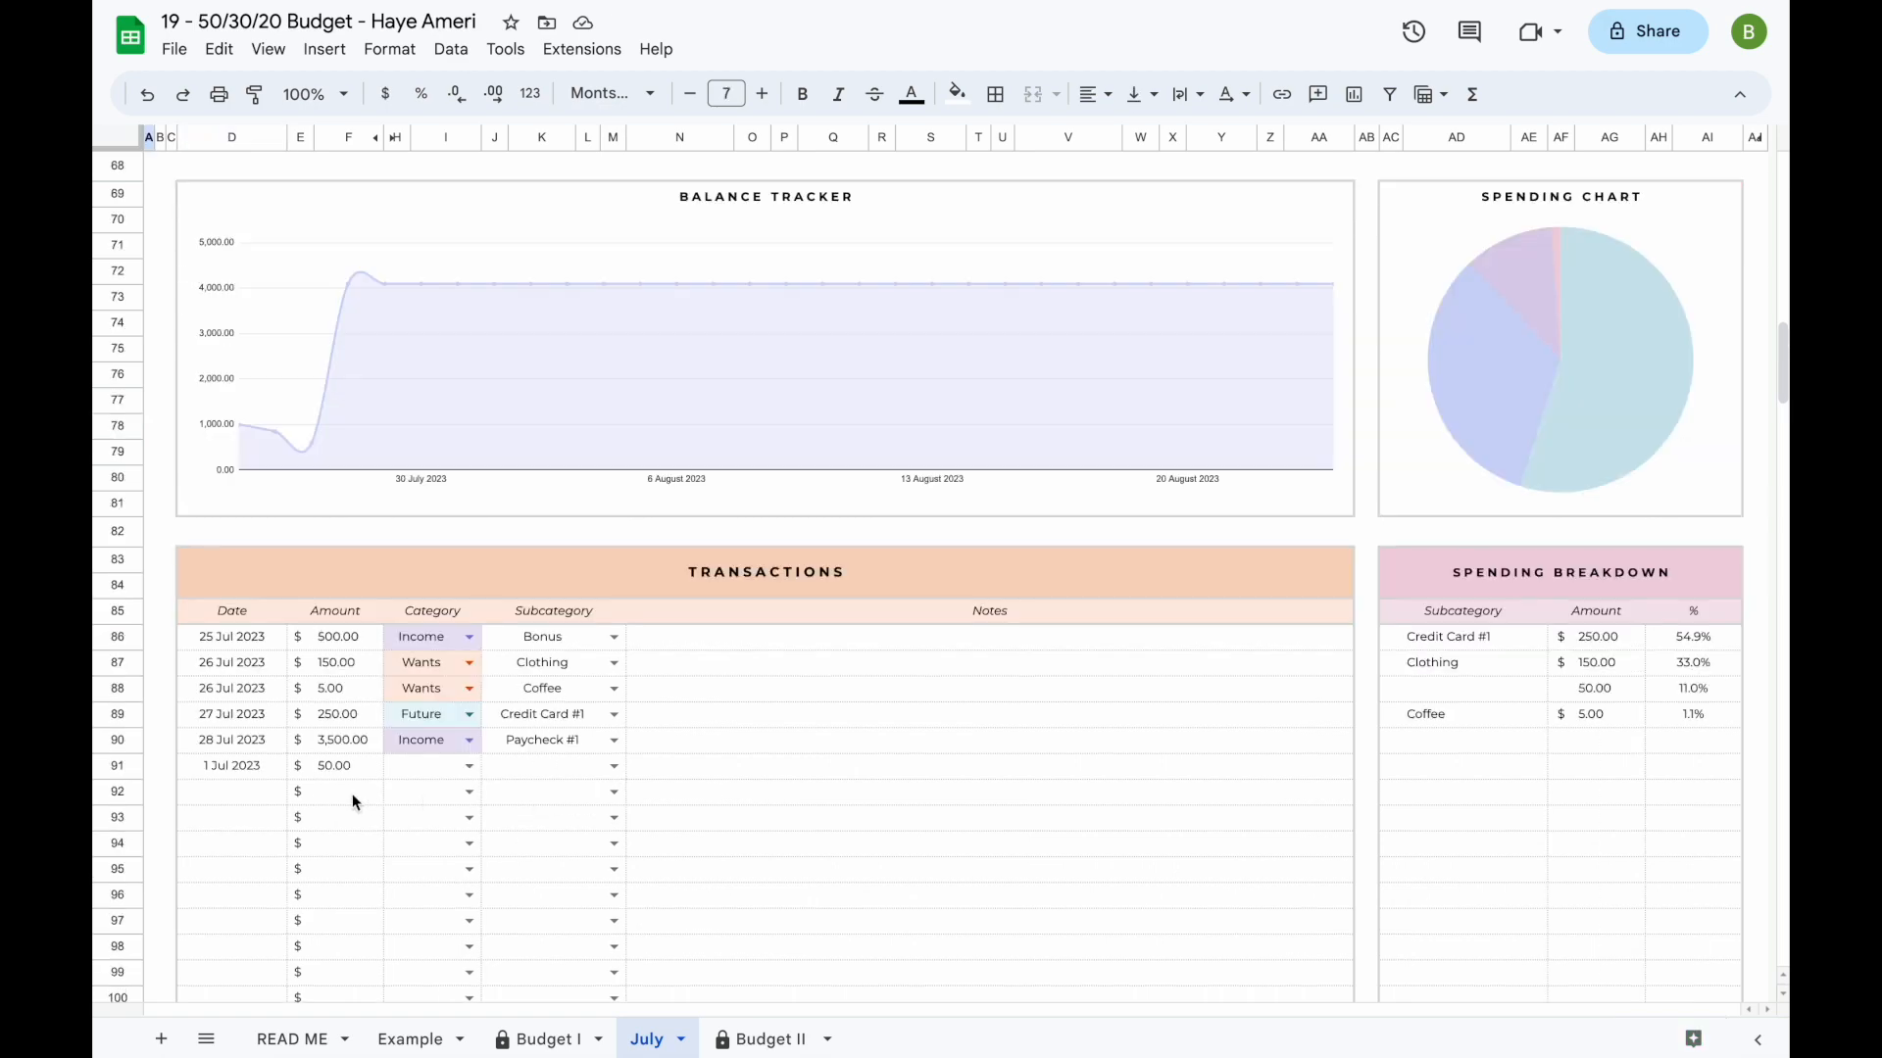
- Change the row 91 transaction date to 29 Jul and assign it category Wants with subcategory Dining Out
left_click(469, 766)
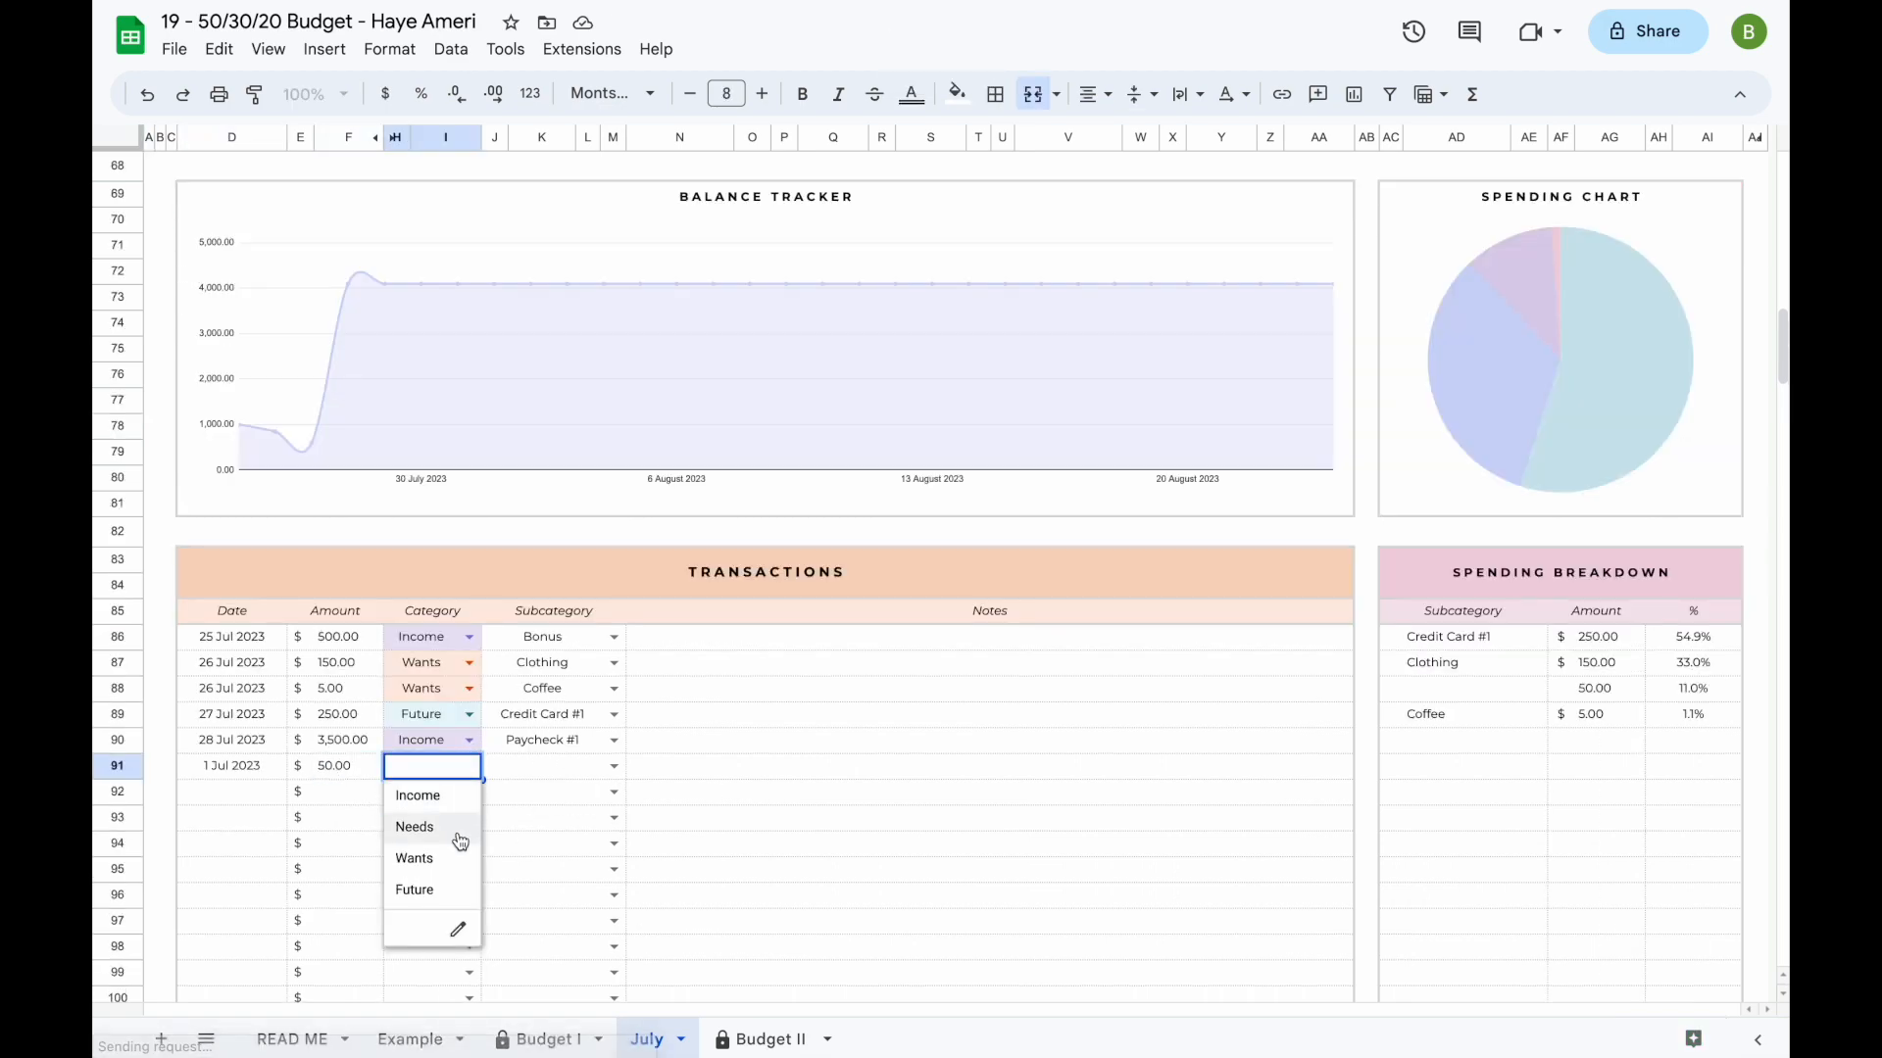
left_click(252, 765)
type("29 Jul")
key("Return")
left_click(467, 764)
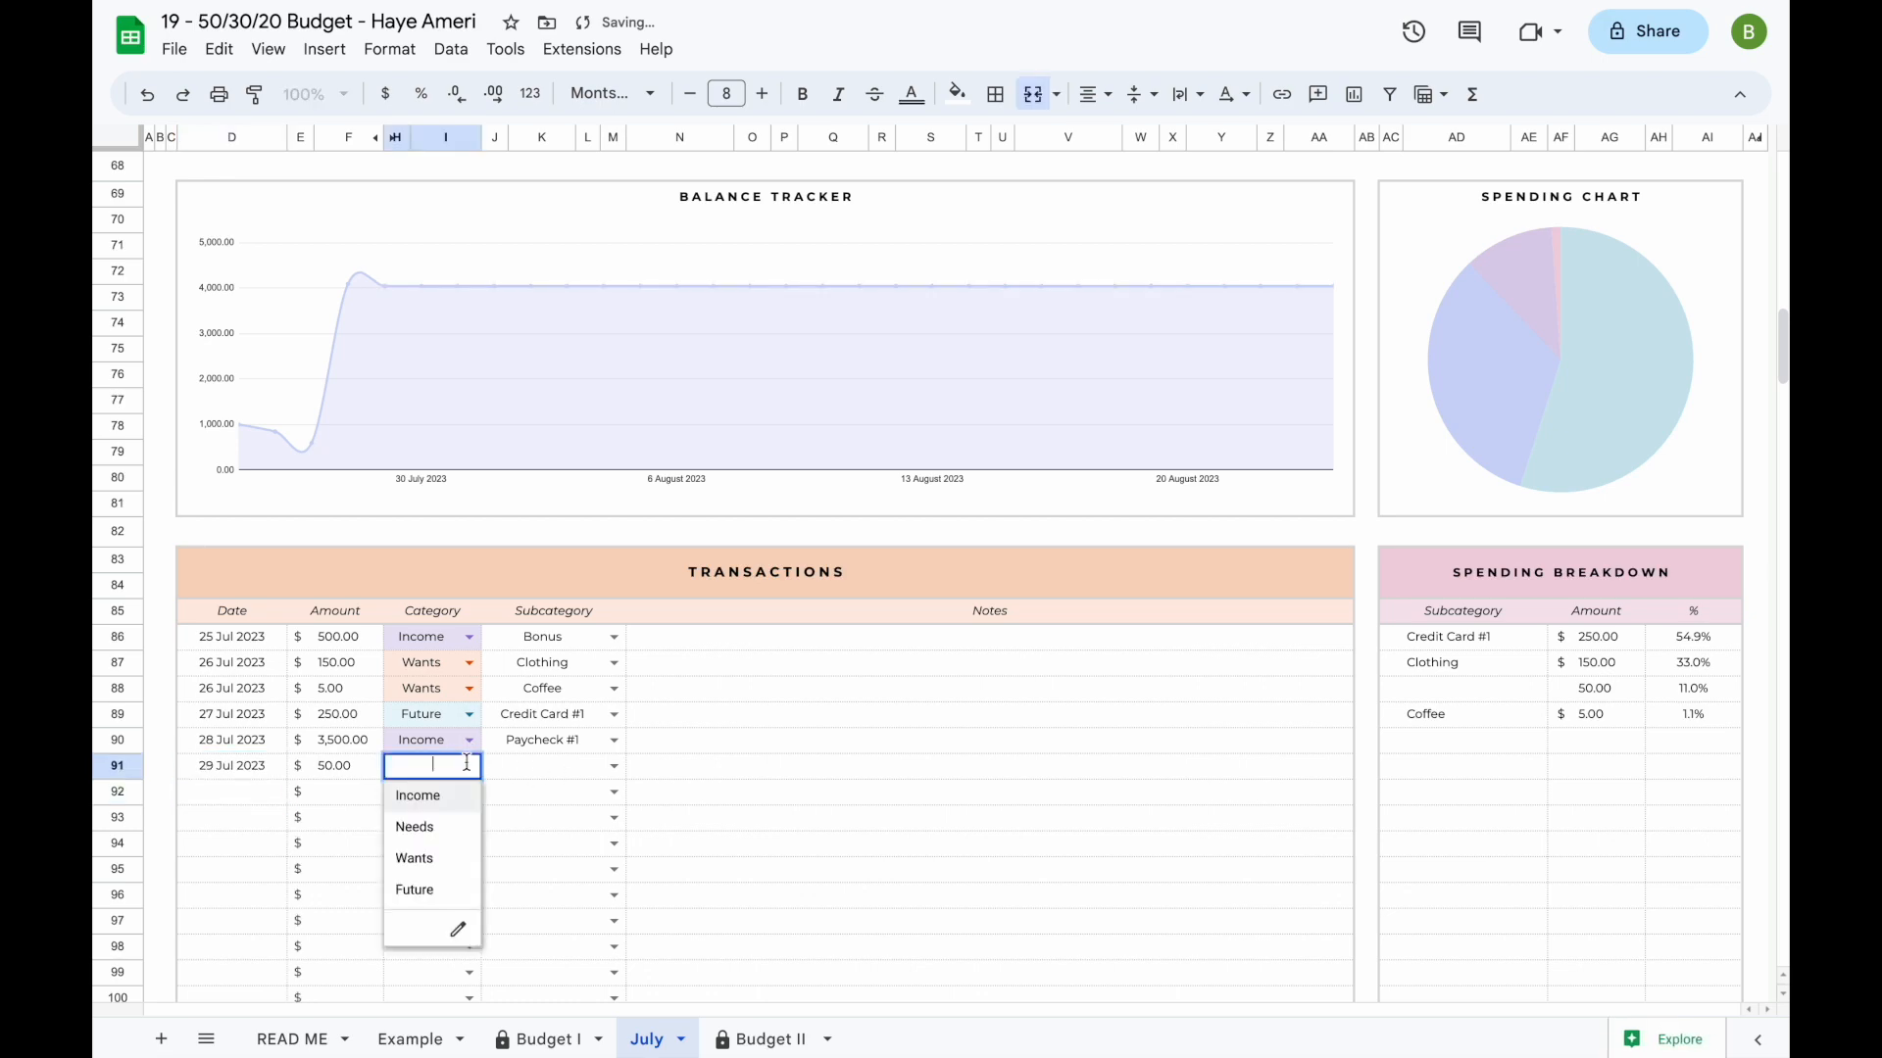
left_click(441, 859)
left_click(614, 765)
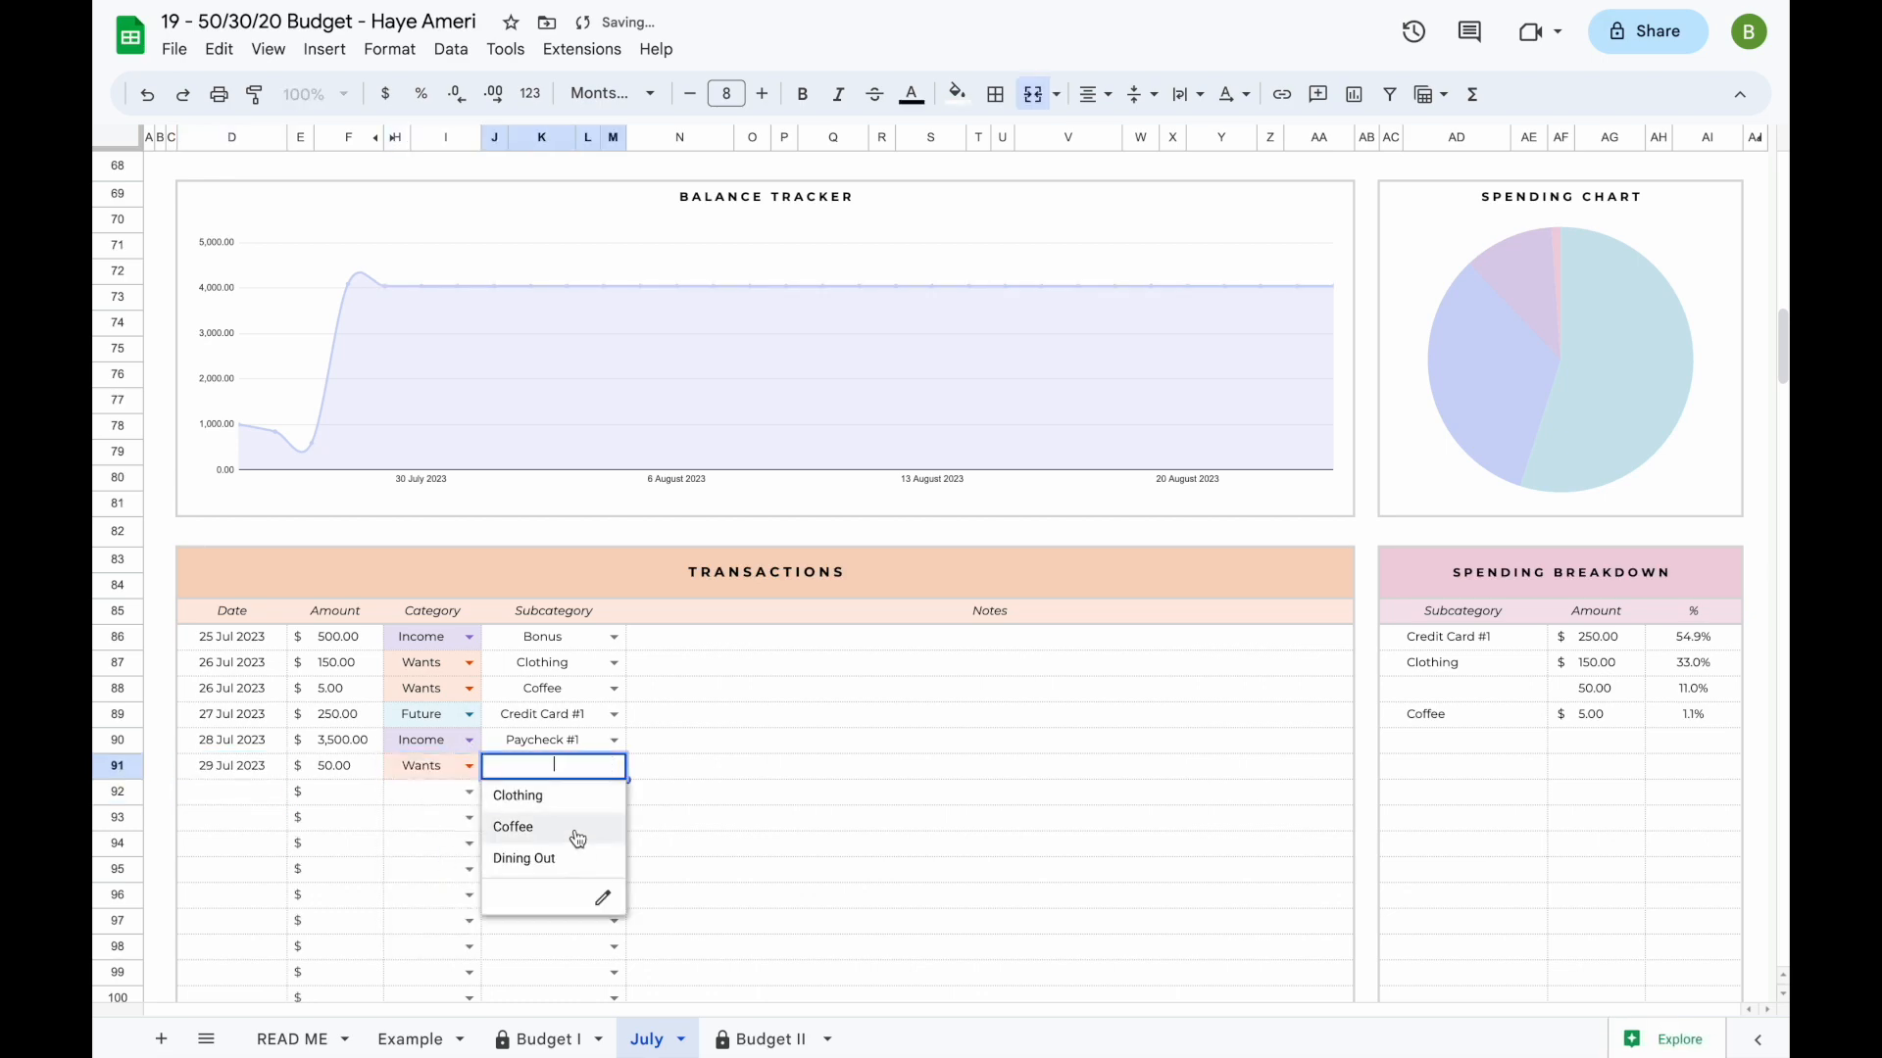
left_click(576, 858)
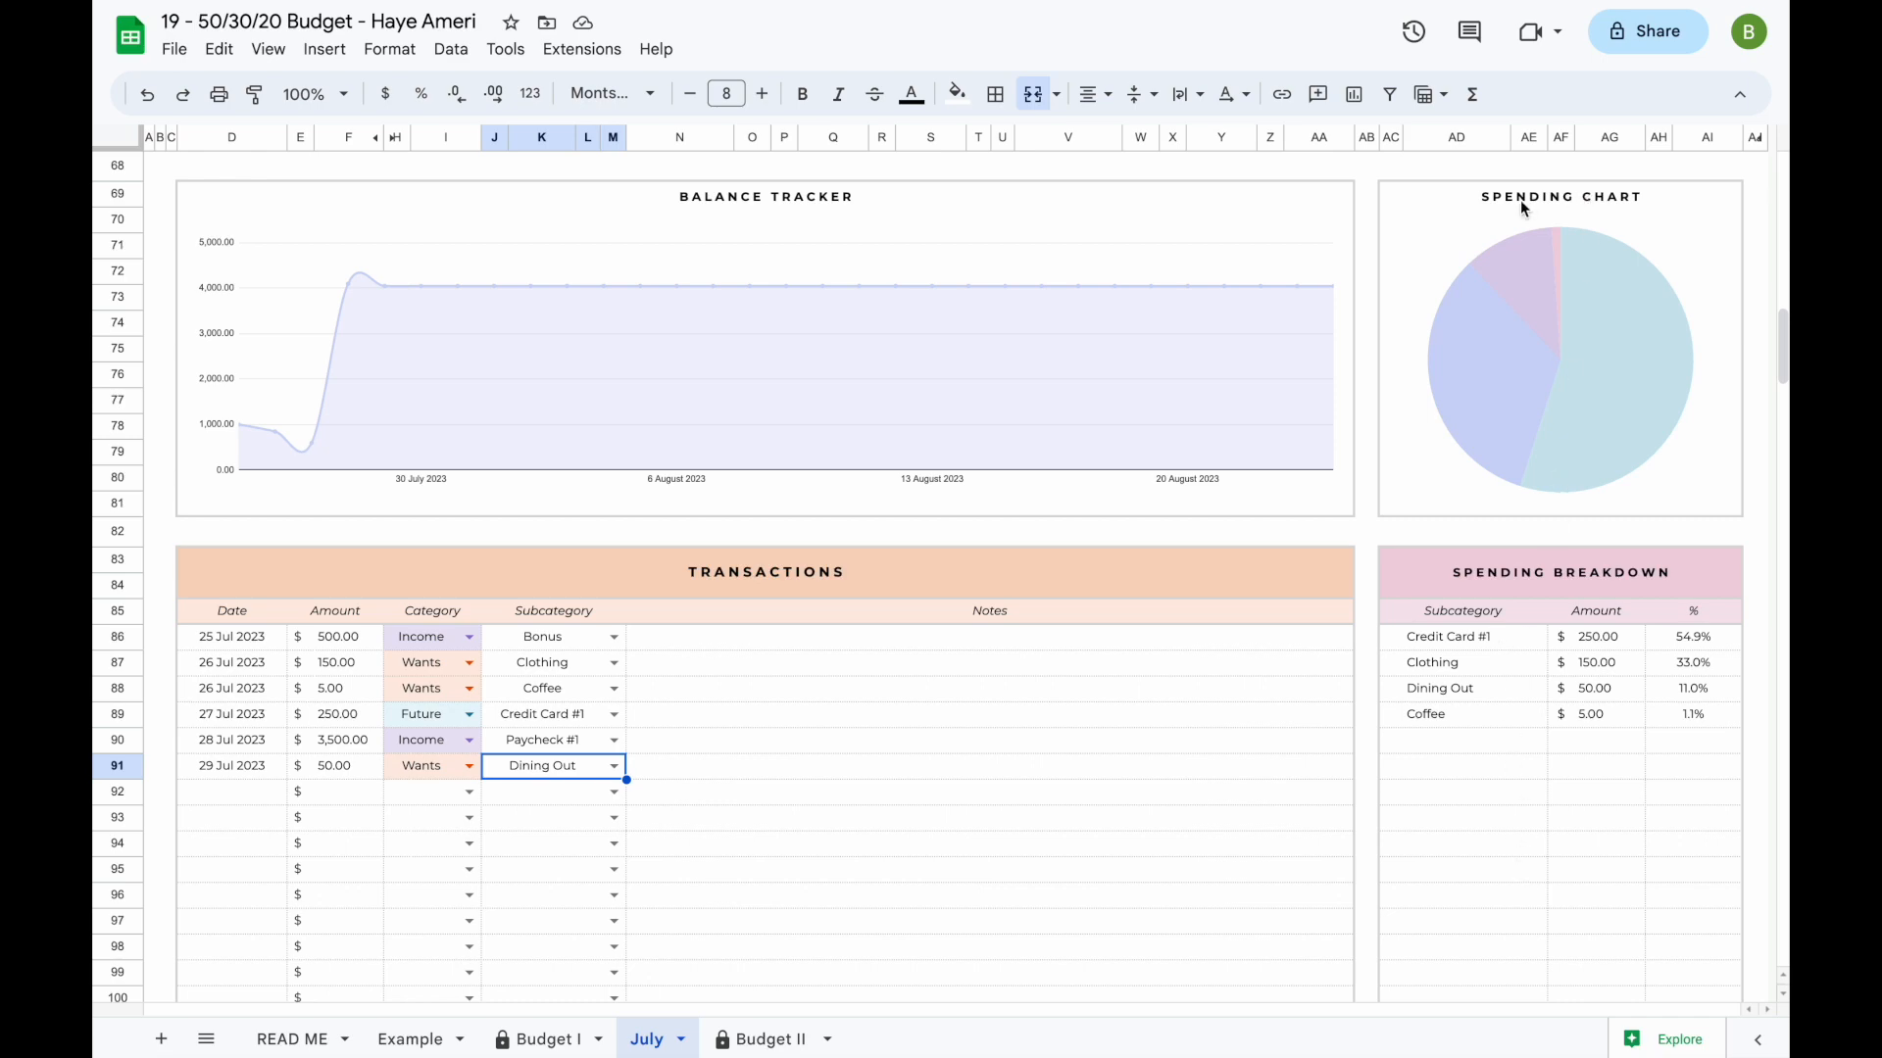
- Inspect the slices of the Spending Chart, and switch the dashboard's Left to Plan chart to Left to Spend
left_click(1616, 317)
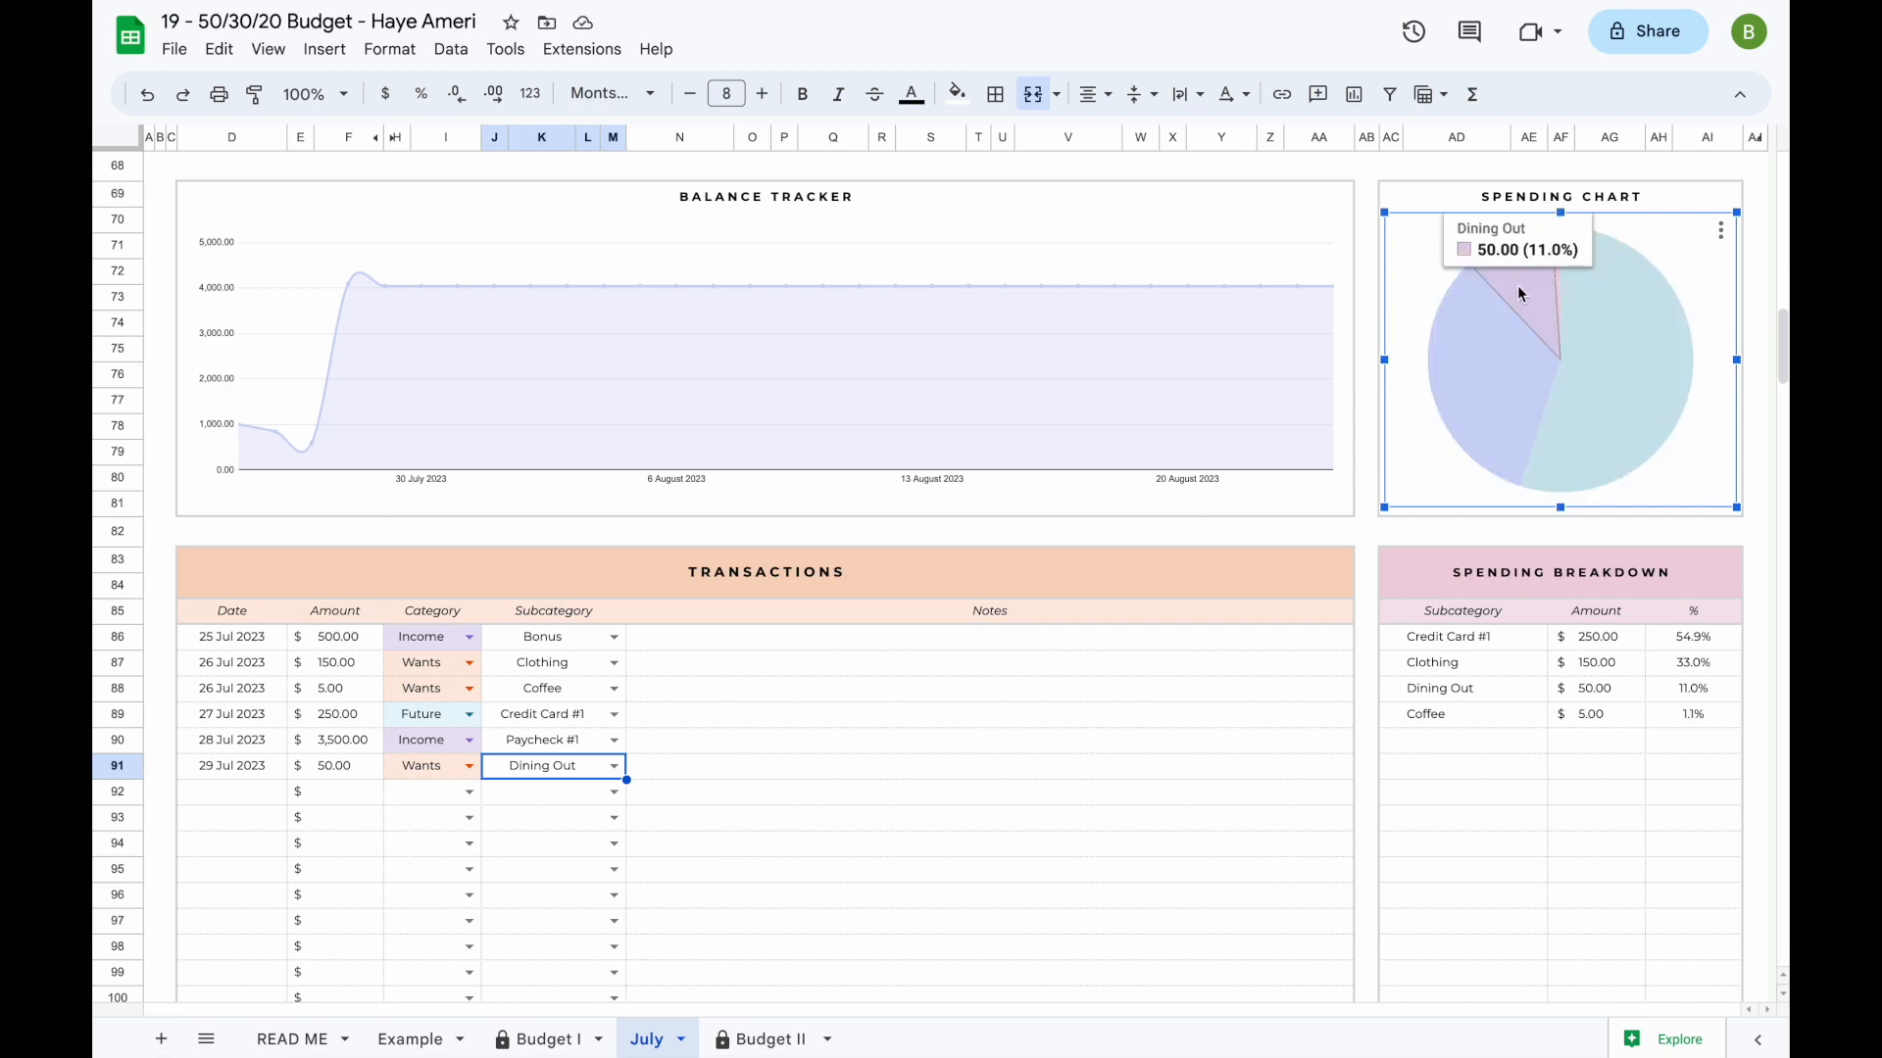
left_click(1082, 689)
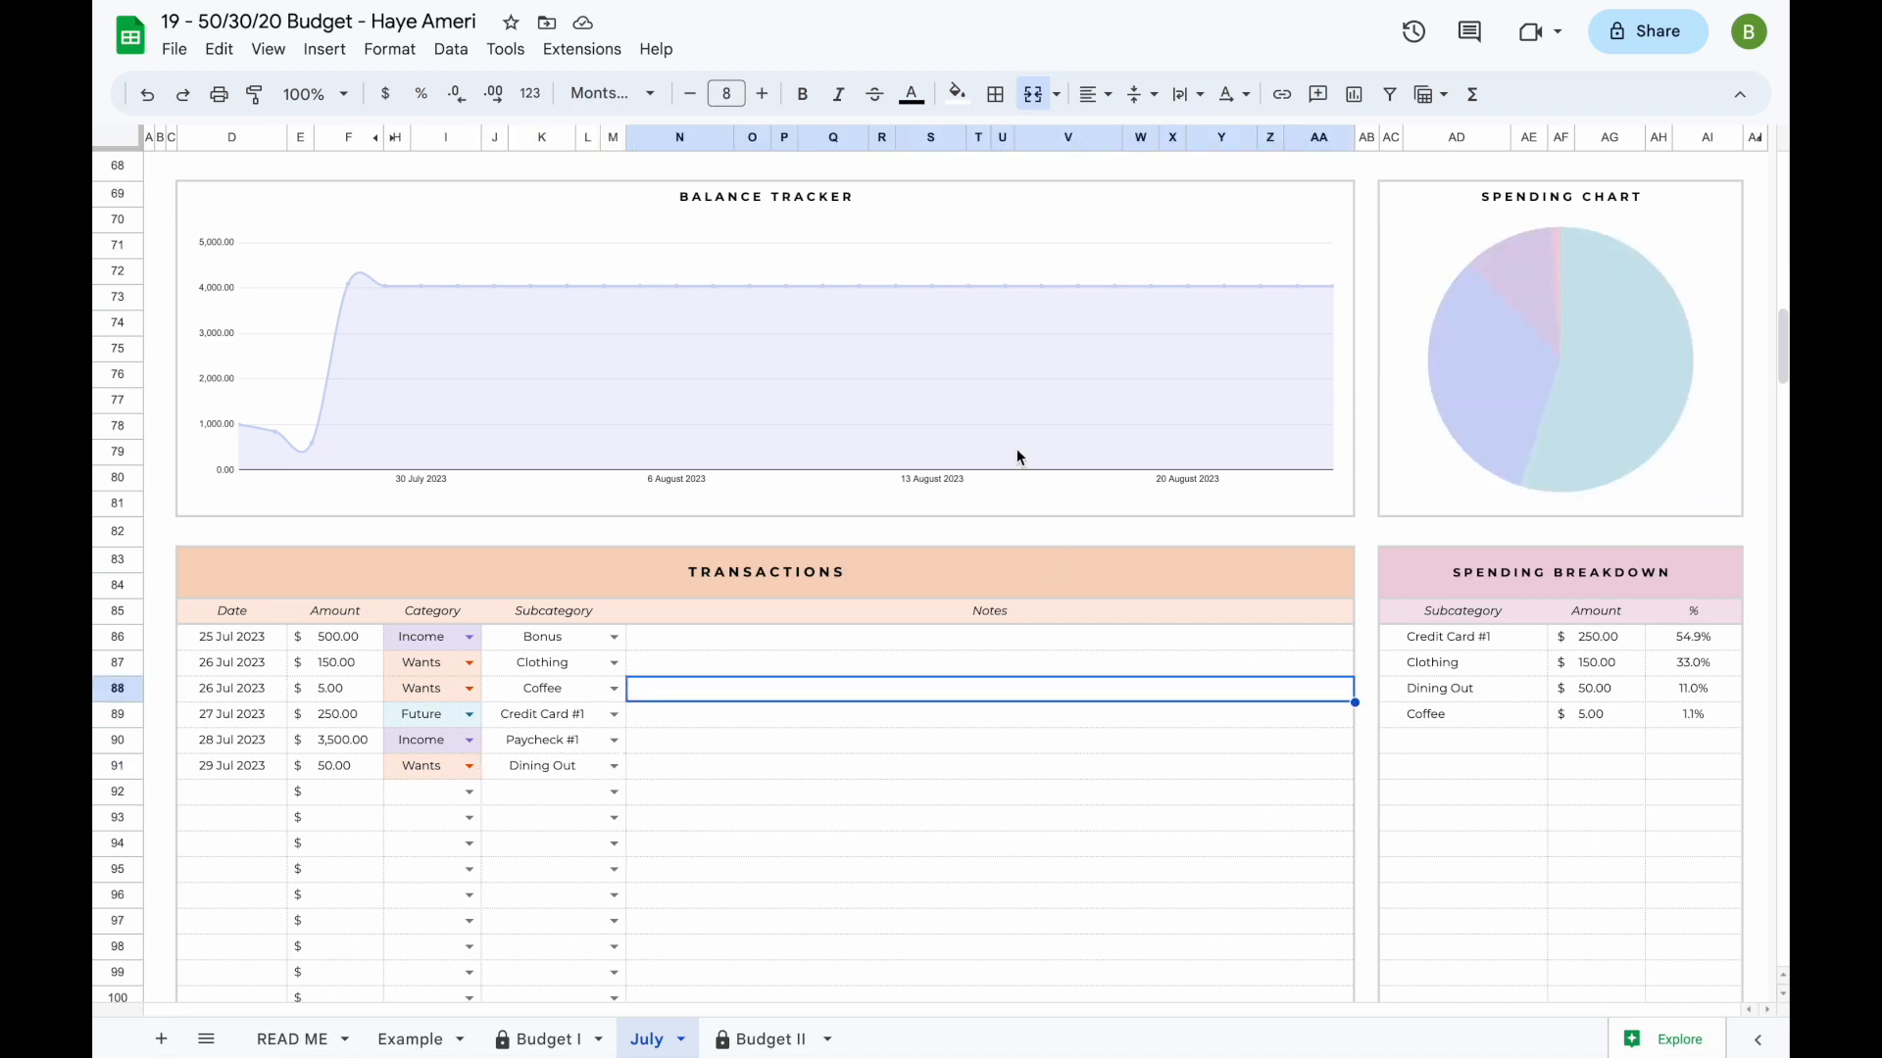
scroll(1015, 451, "up", 15)
left_click(952, 187)
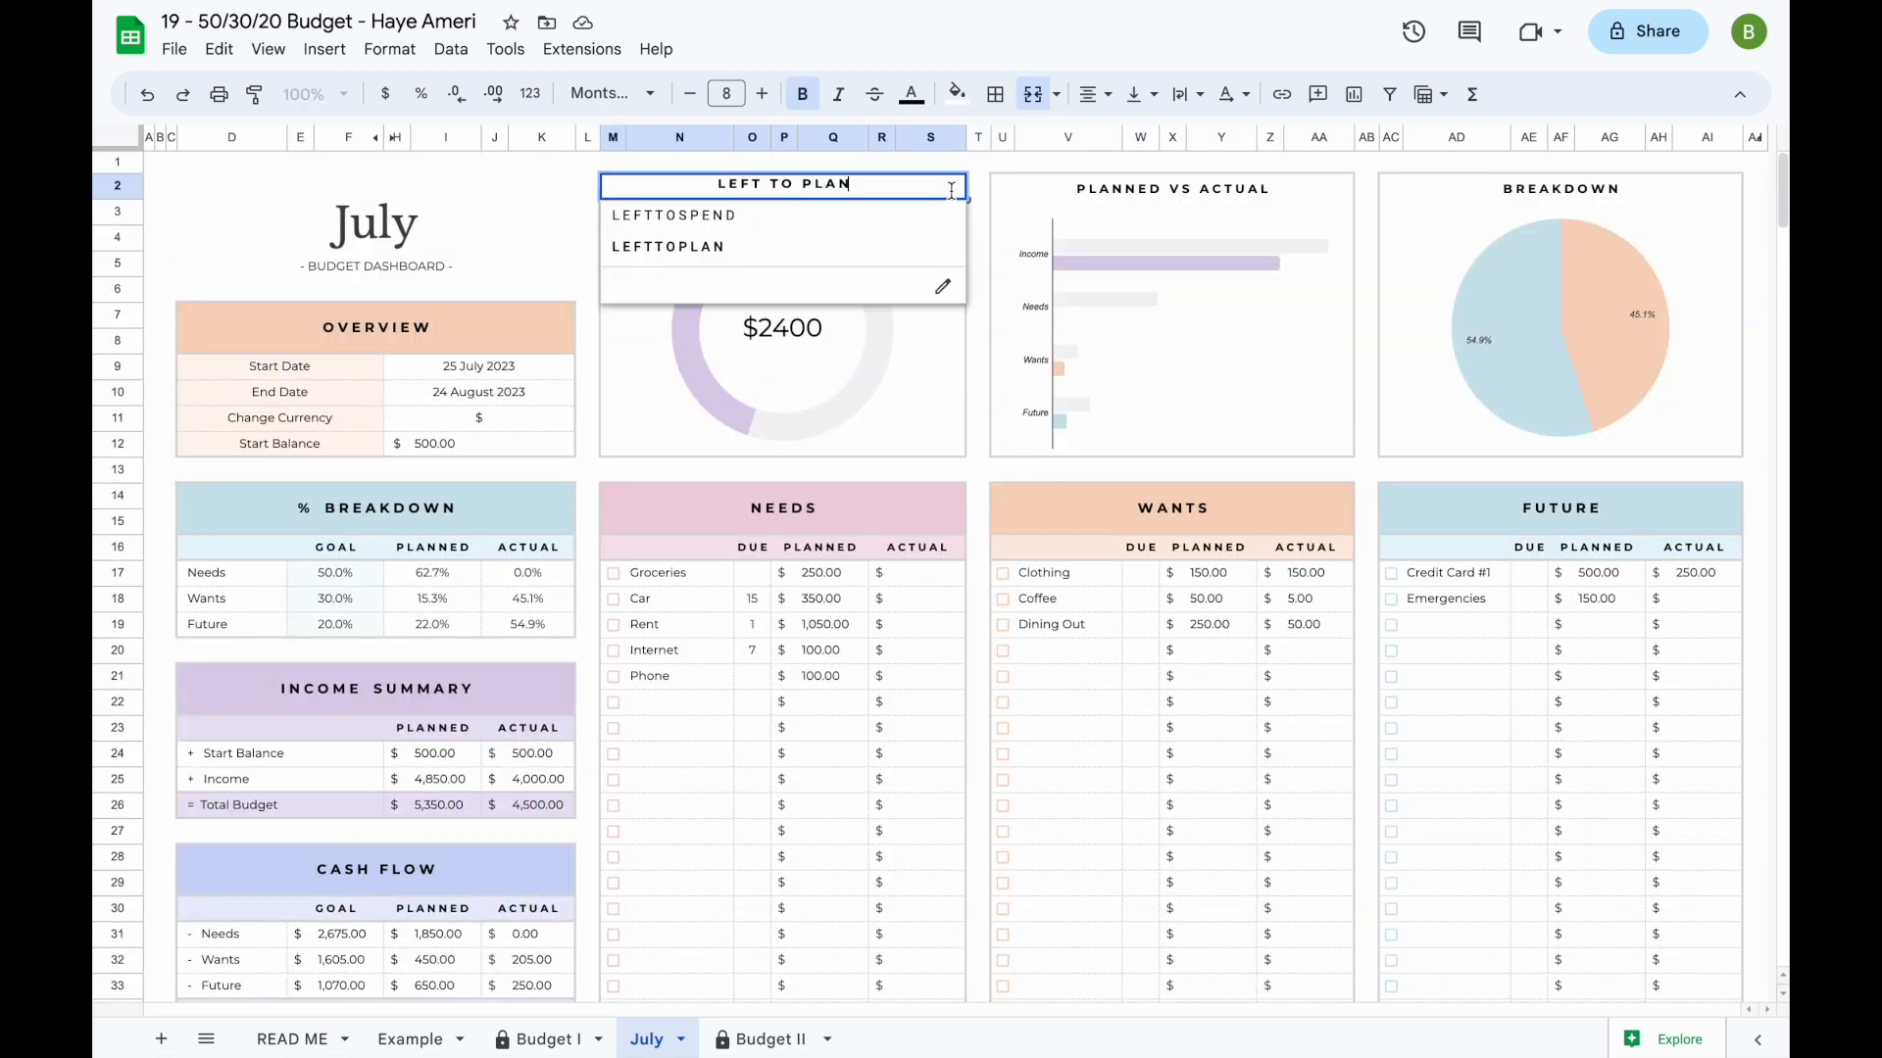
left_click(882, 209)
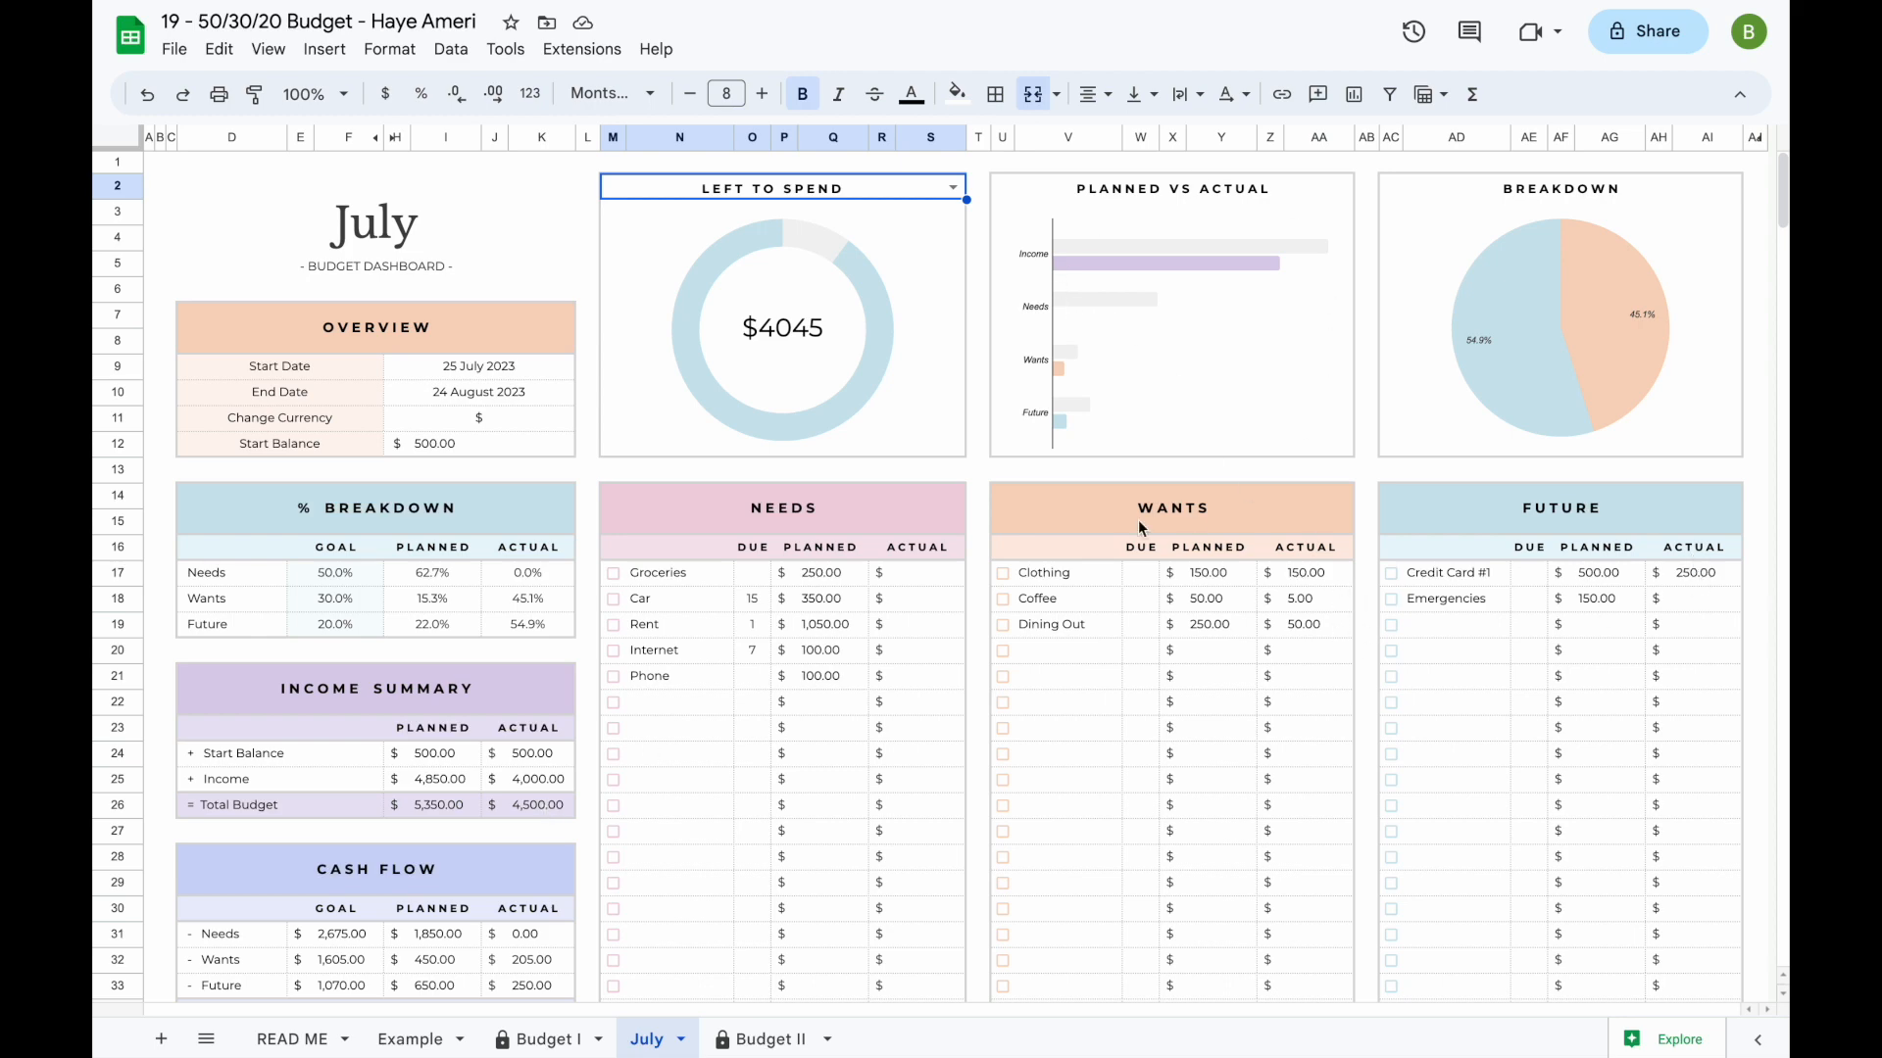
- Examine the Breakdown and Left to Spend charts and compare the planned and actual amounts left in the Cash Flow table
left_click(1603, 291)
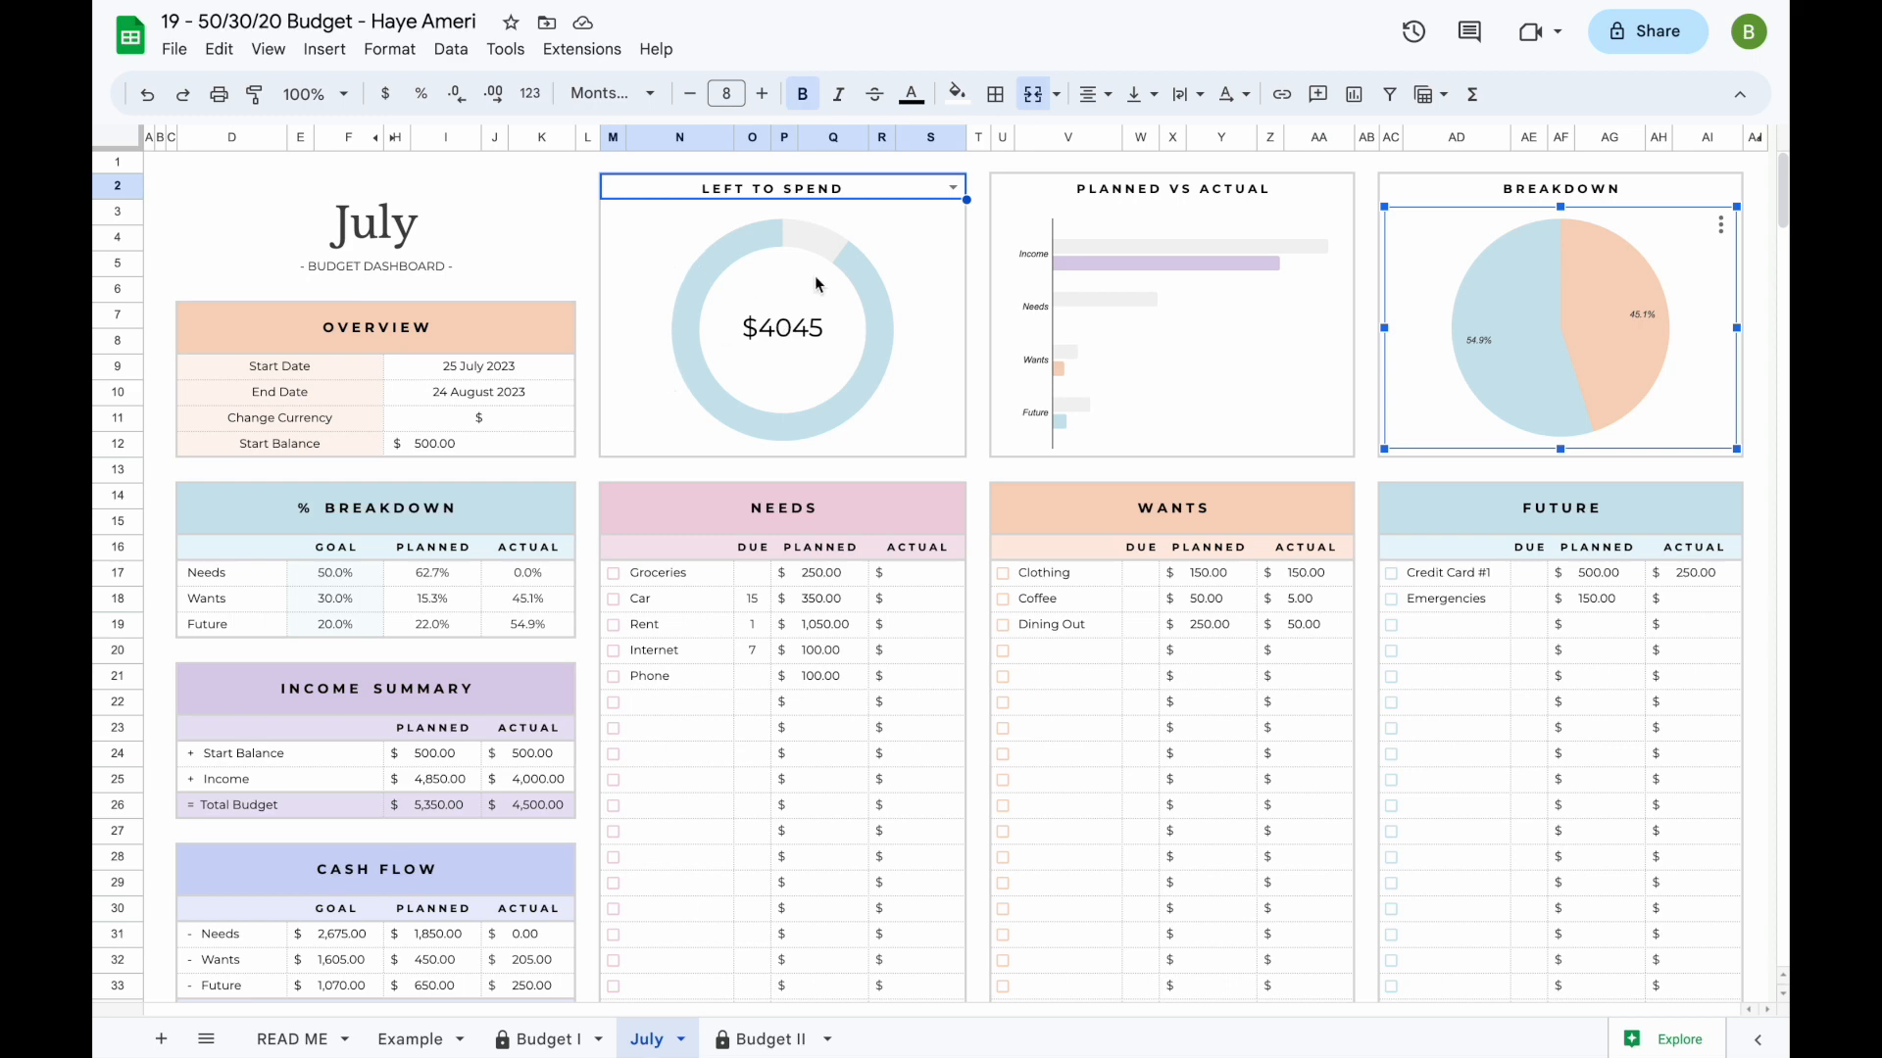
left_click(919, 289)
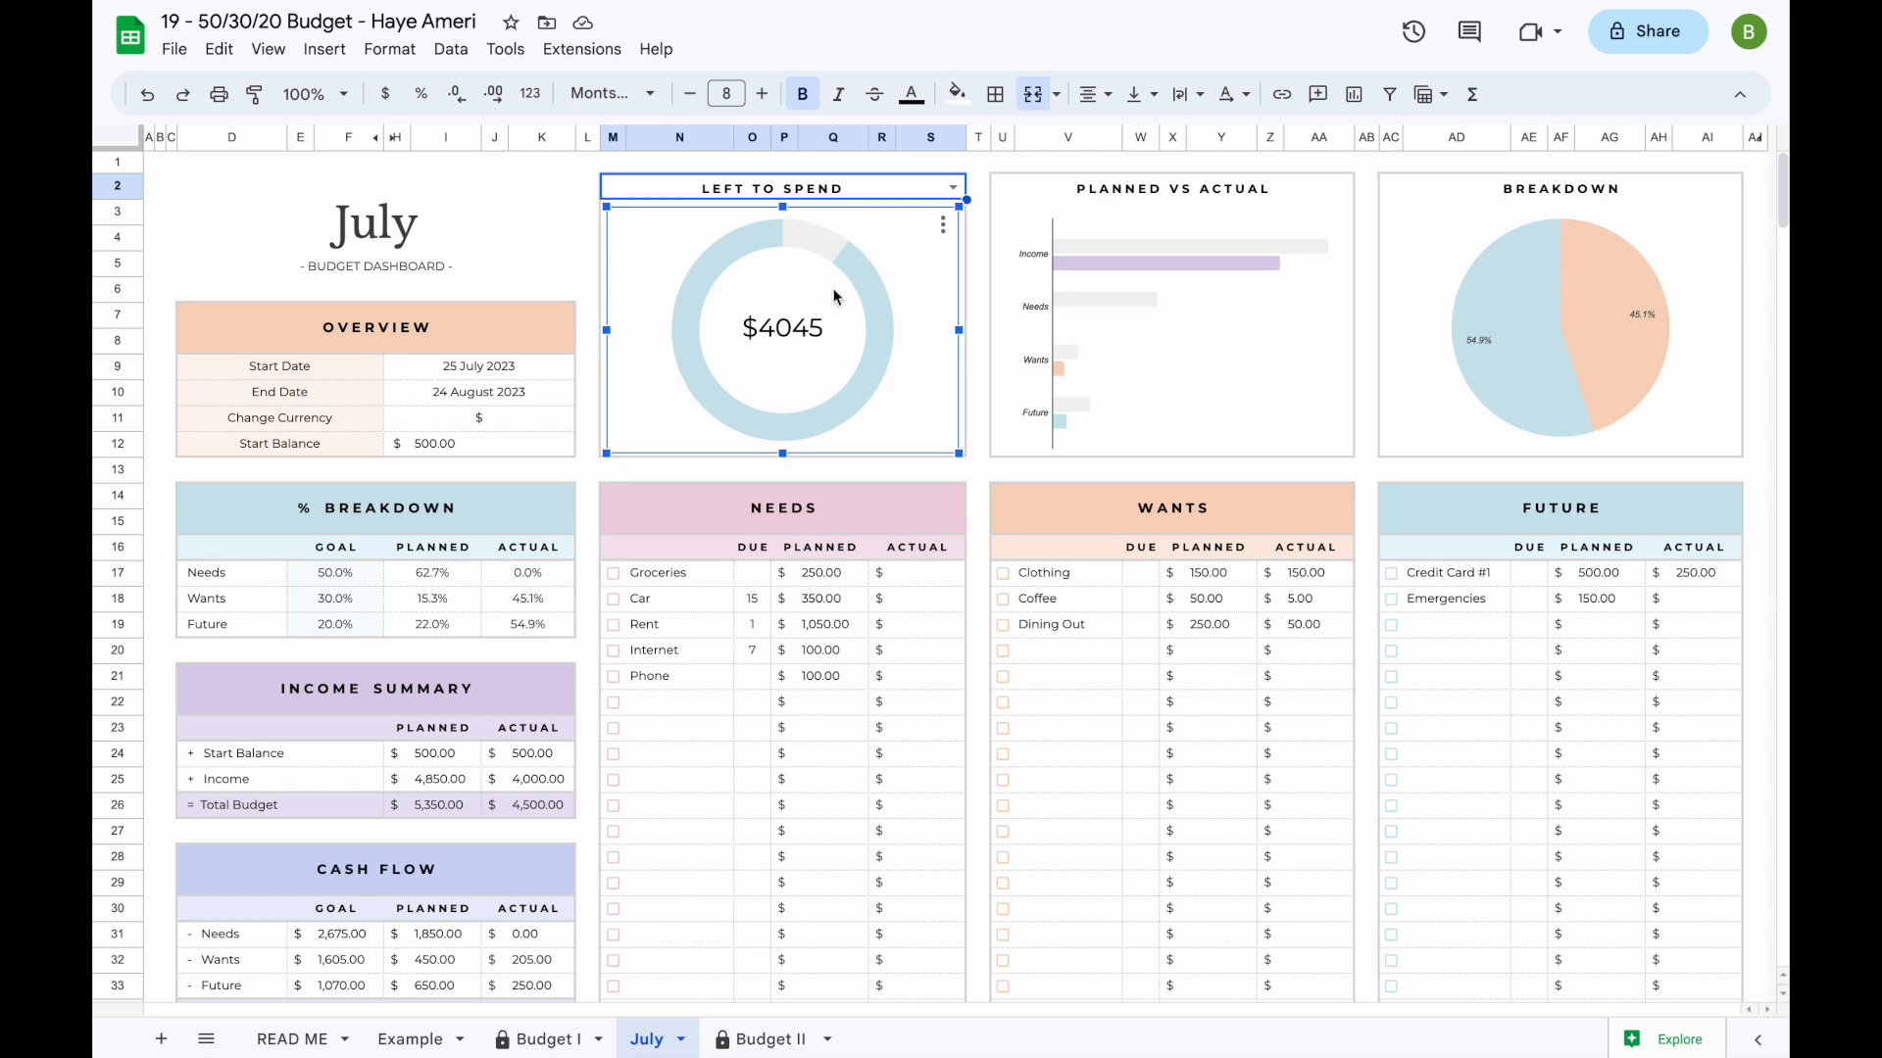
scroll(498, 561, "down", 2)
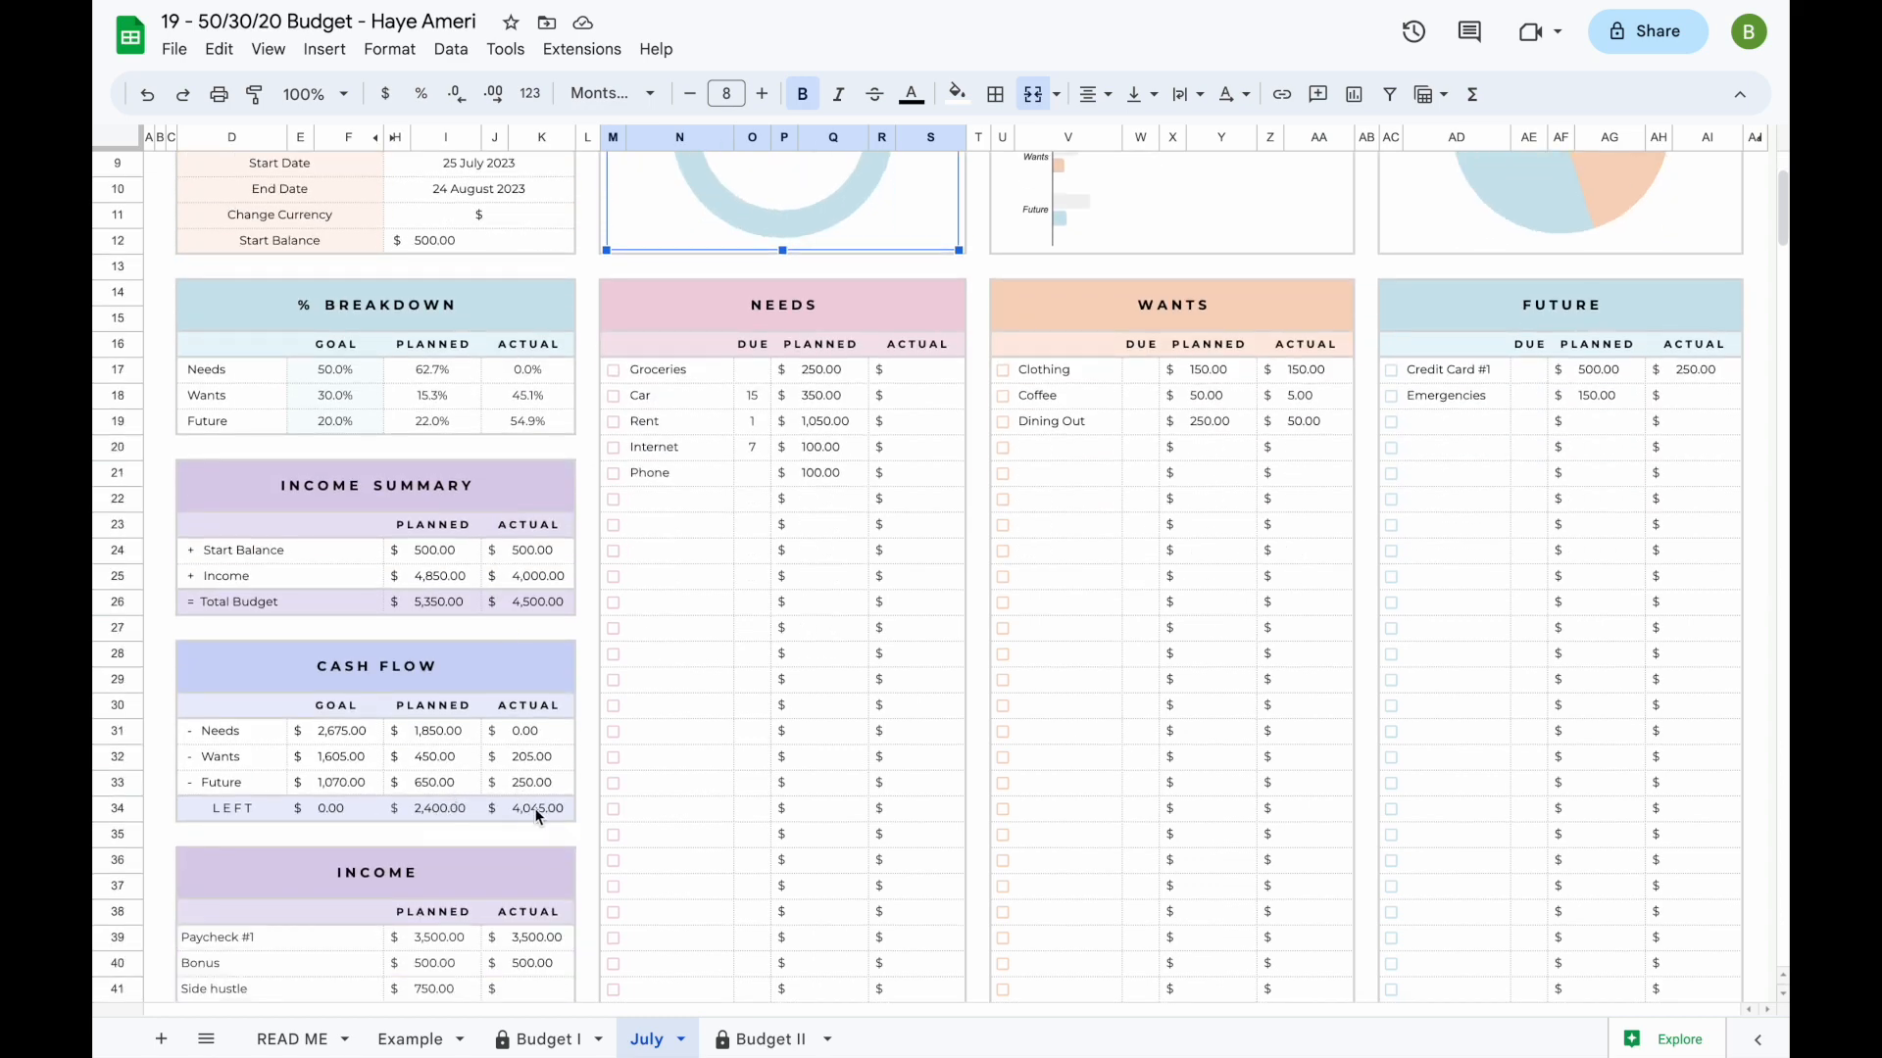
left_click(543, 812)
left_click(451, 809)
scroll(648, 808, "up", 3)
left_click(703, 757)
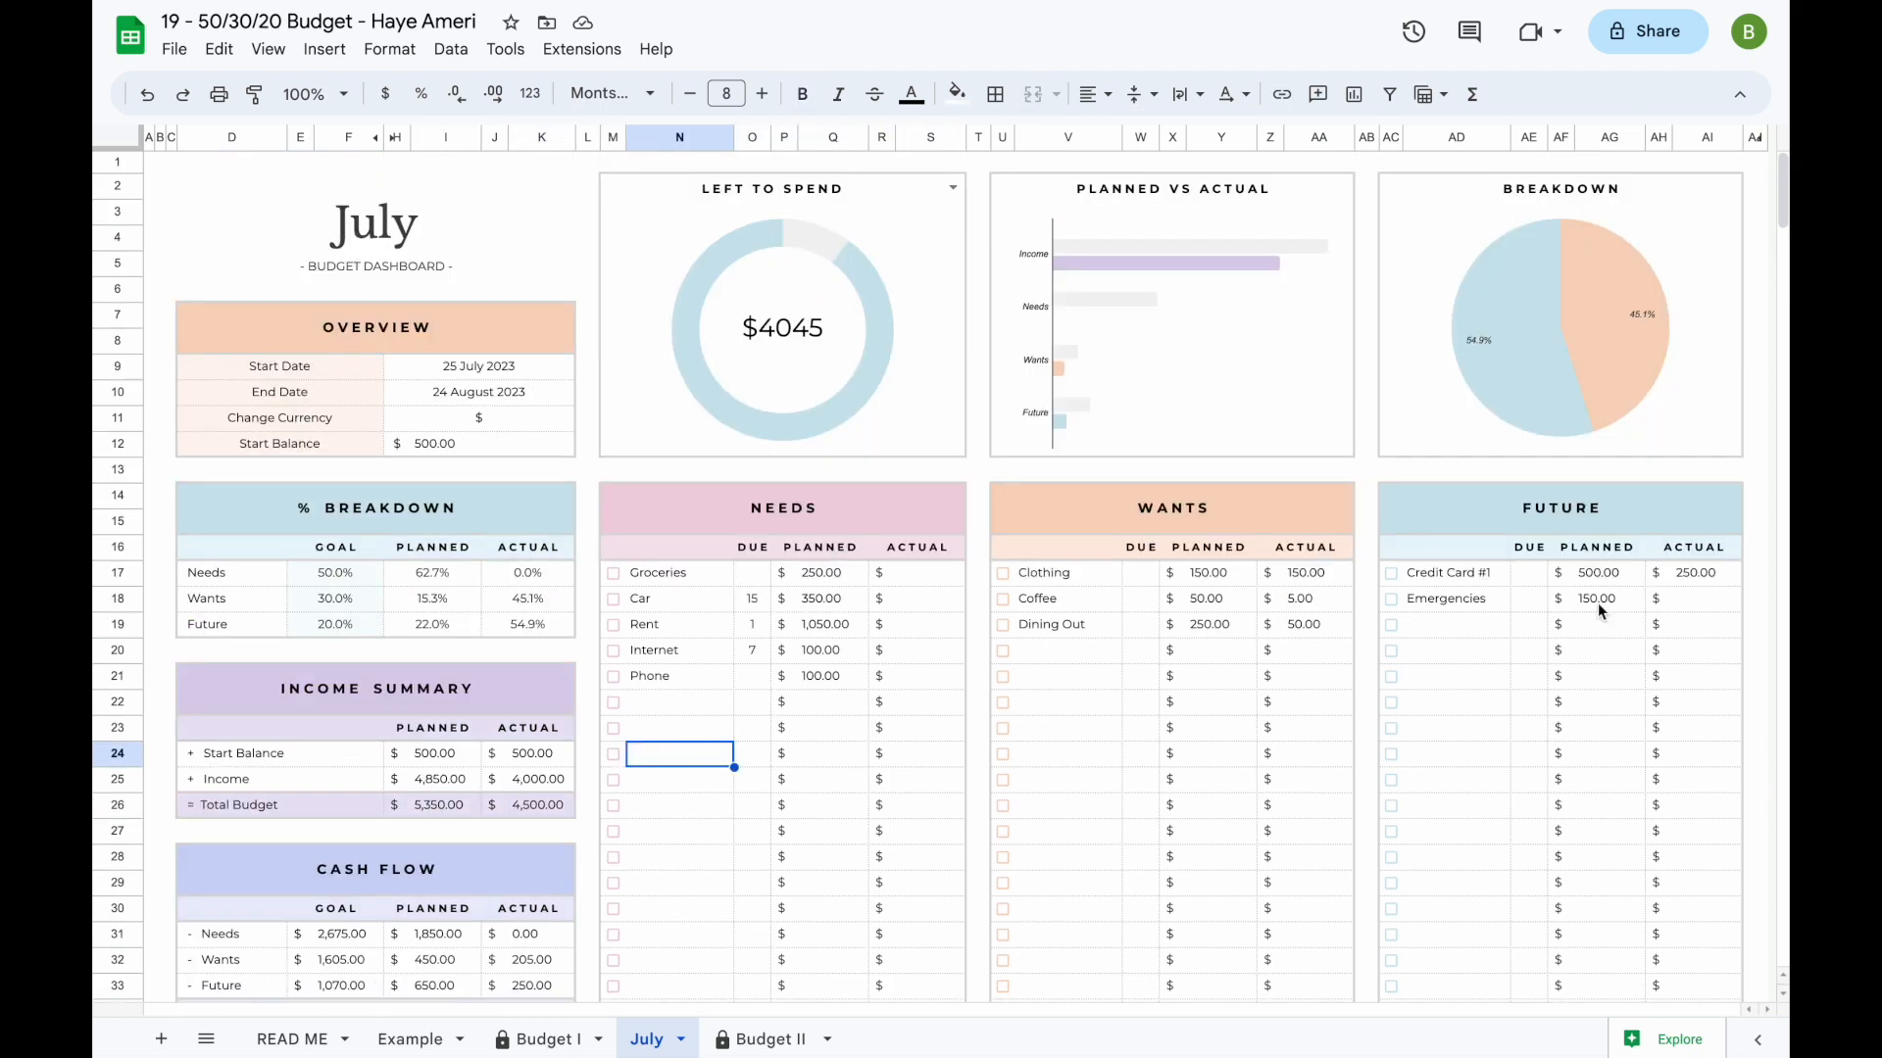
scroll(873, 768, "down", 3)
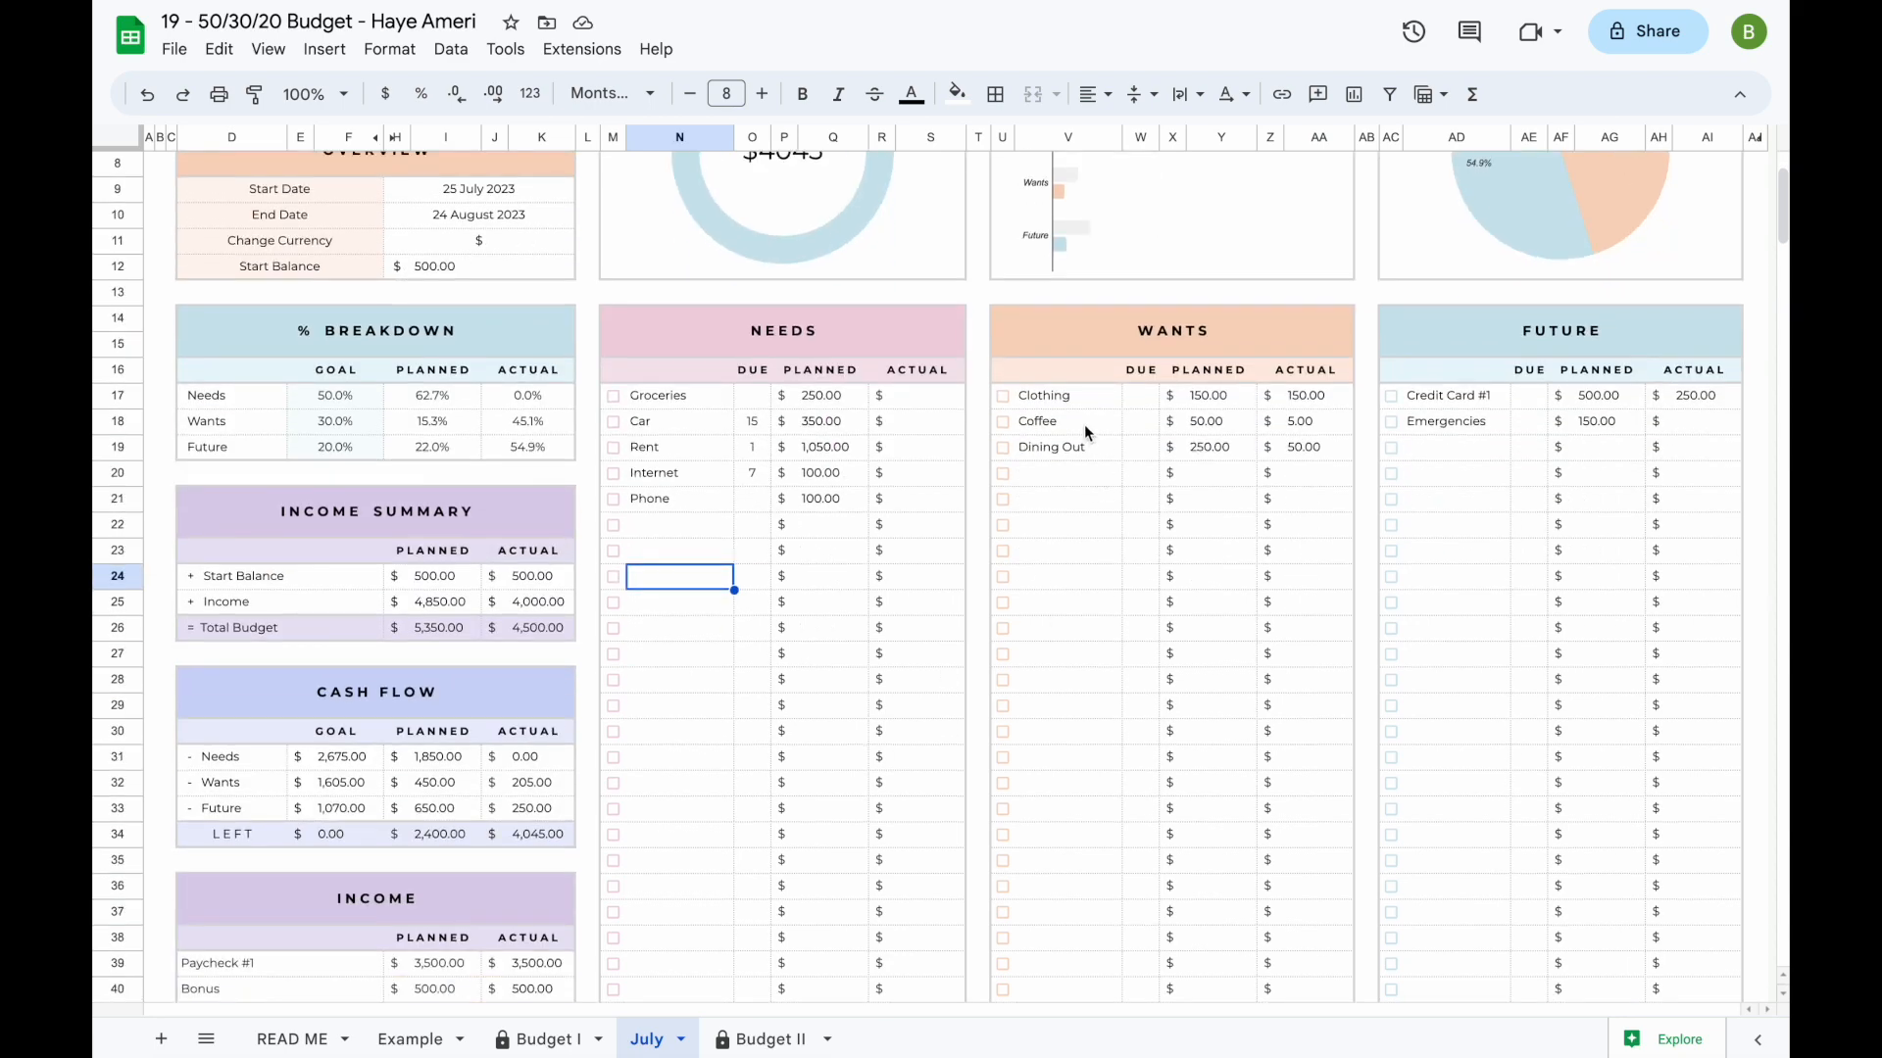
scroll(1091, 858, "down", 3)
scroll(1091, 860, "up", 3)
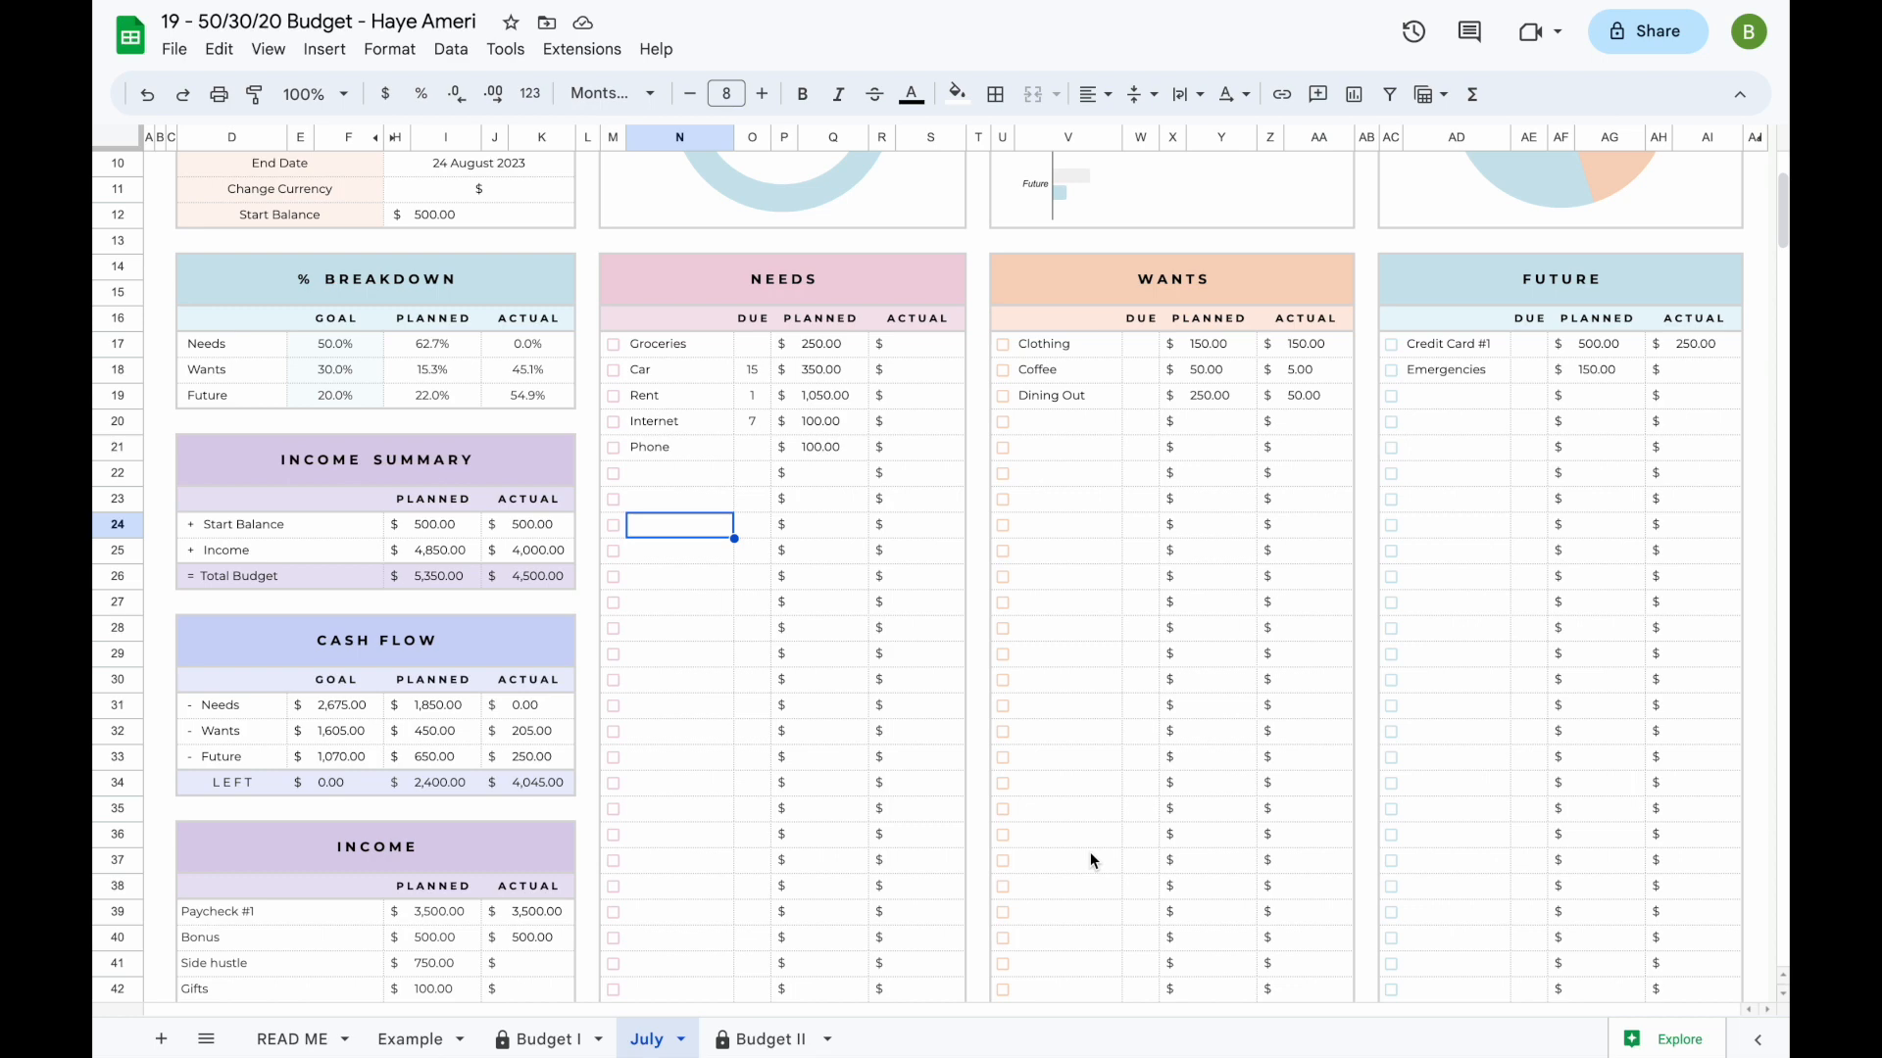
- Hide the unused budget rows 44 to 66 on the July sheet, and return to the dashboard
scroll(1090, 860, "down", 3)
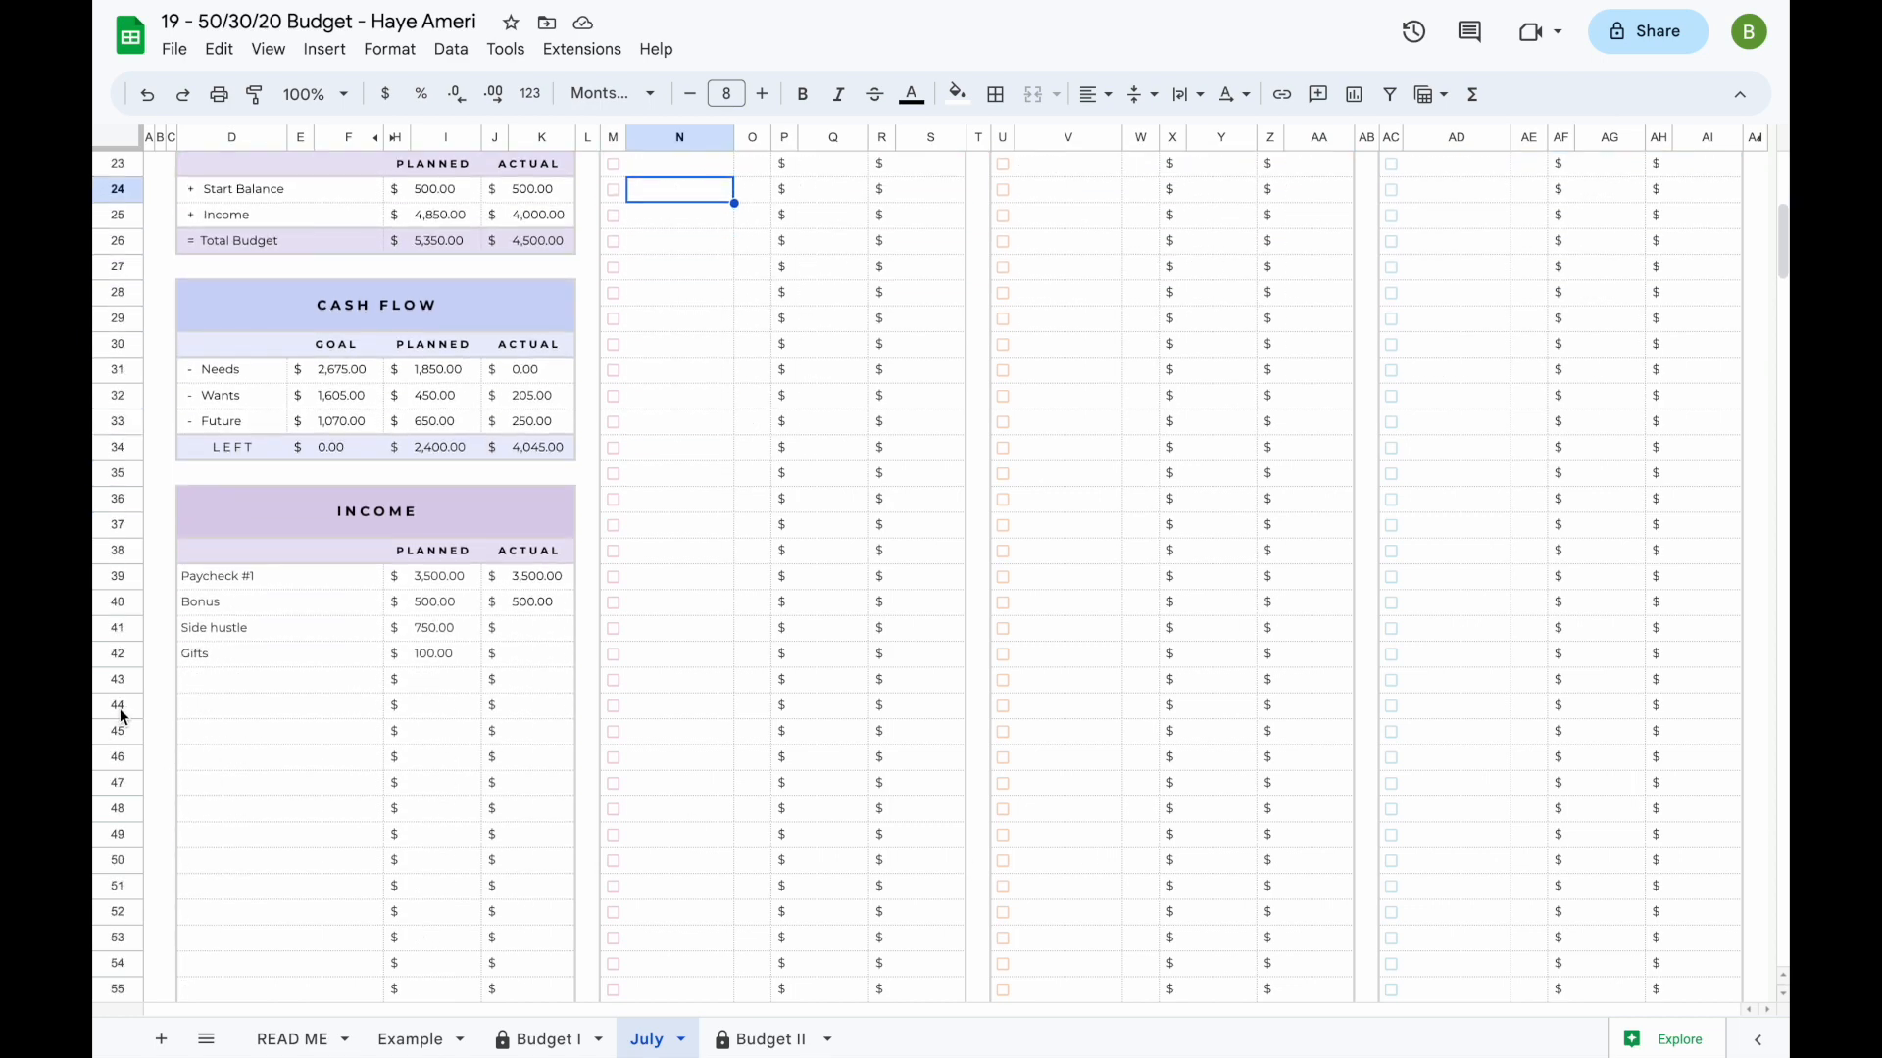
left_click(119, 705)
scroll(264, 784, "down", 3)
scroll(265, 785, "down", 3)
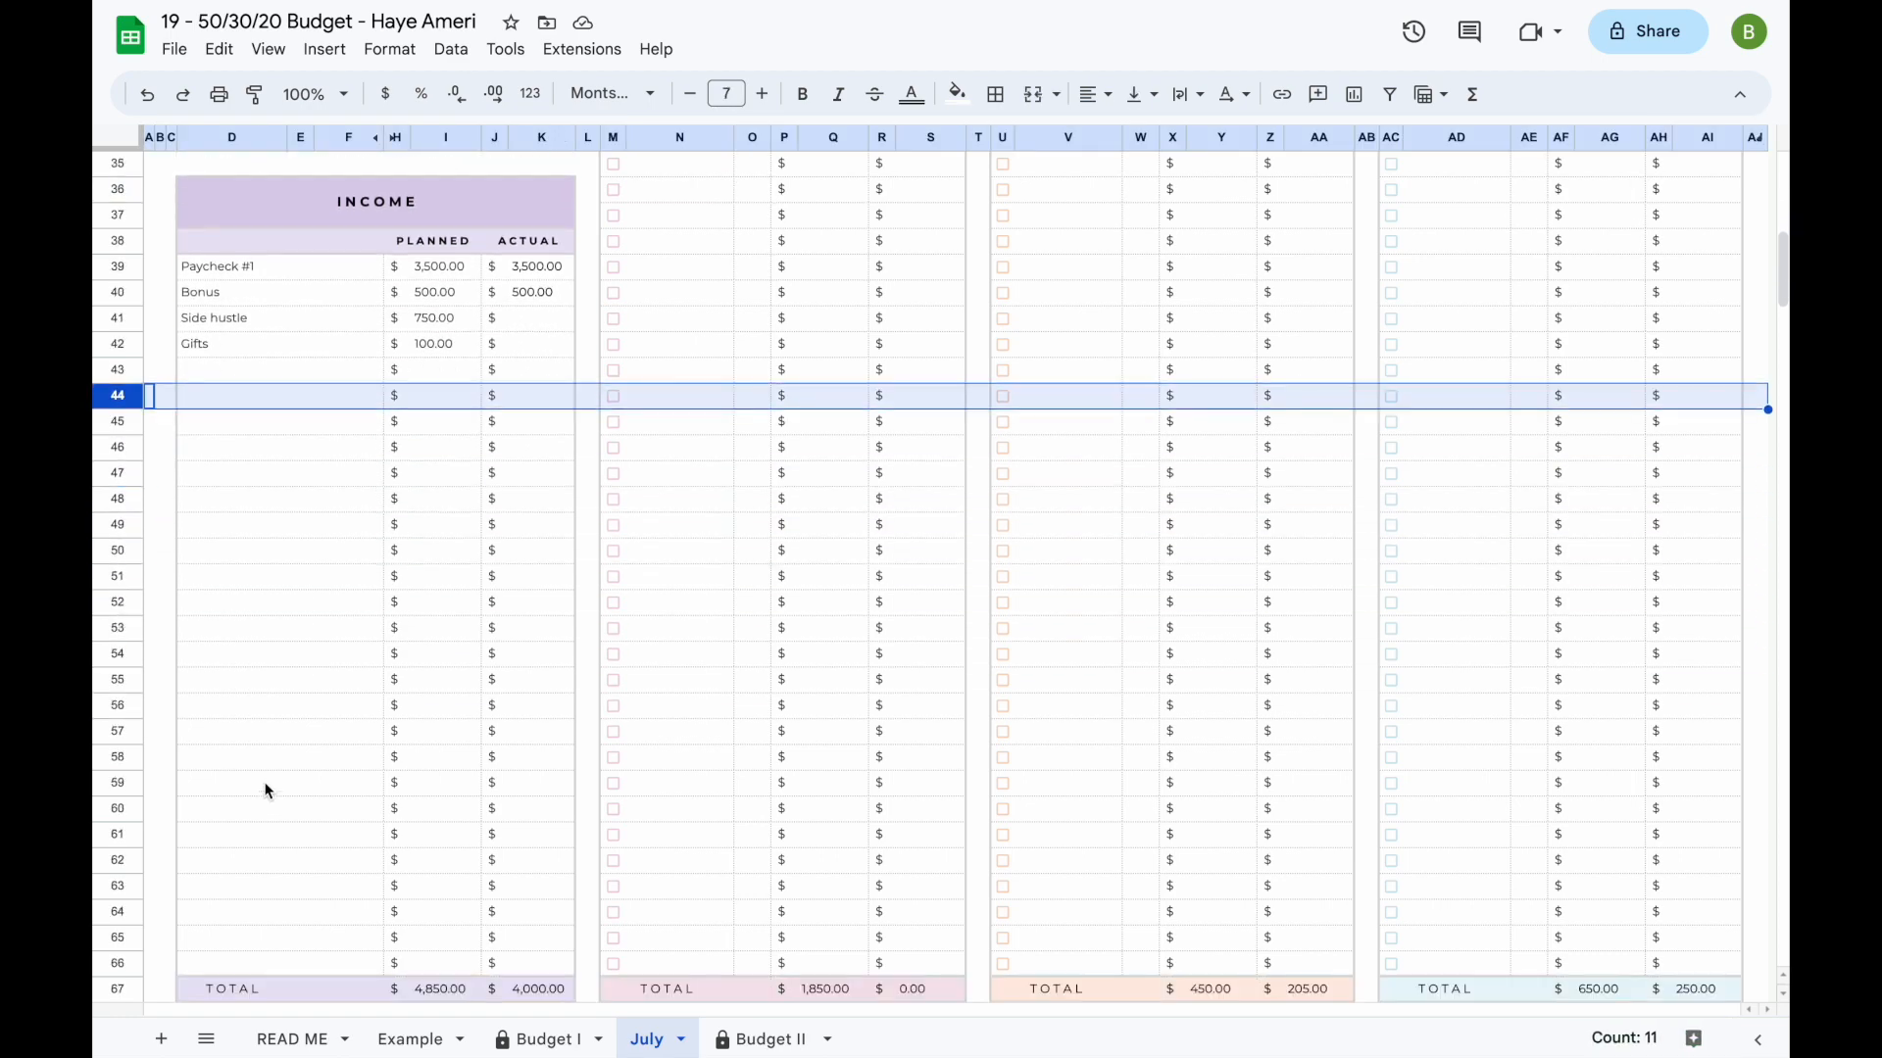
left_click(118, 885, "shift")
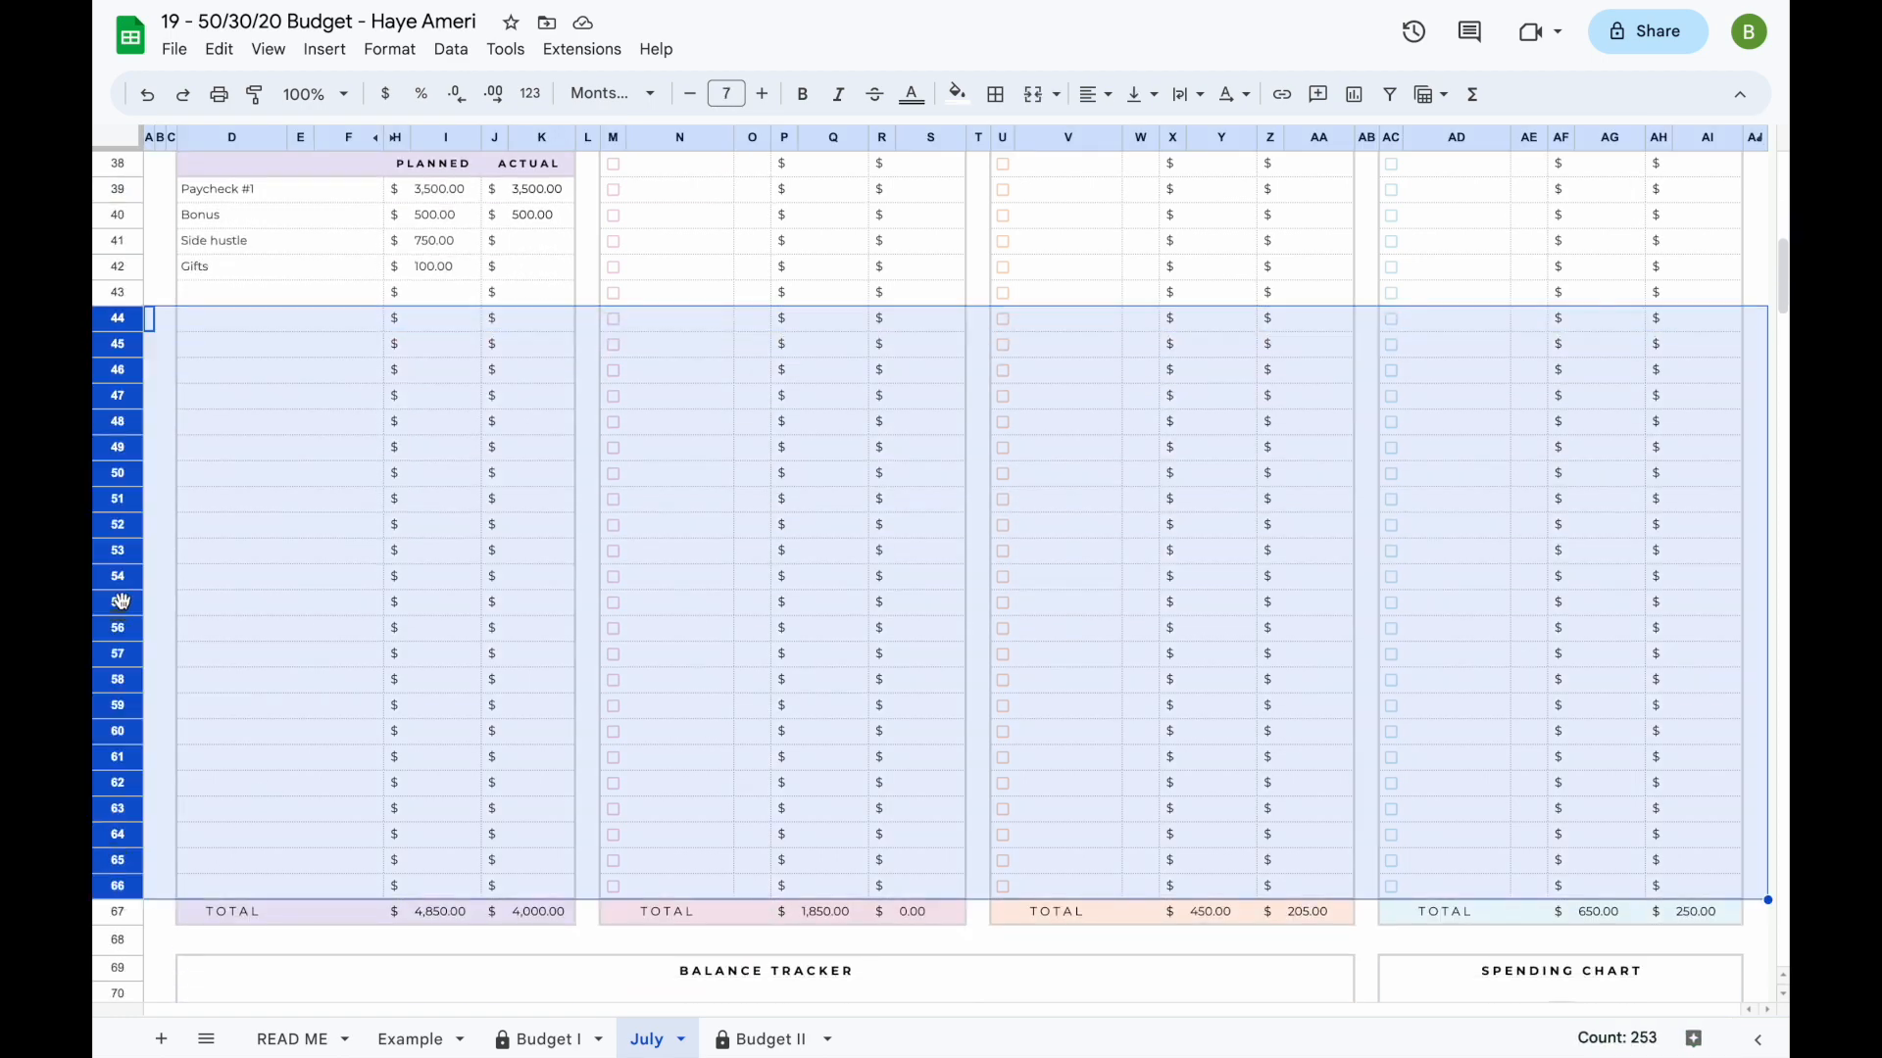
right_click(117, 561)
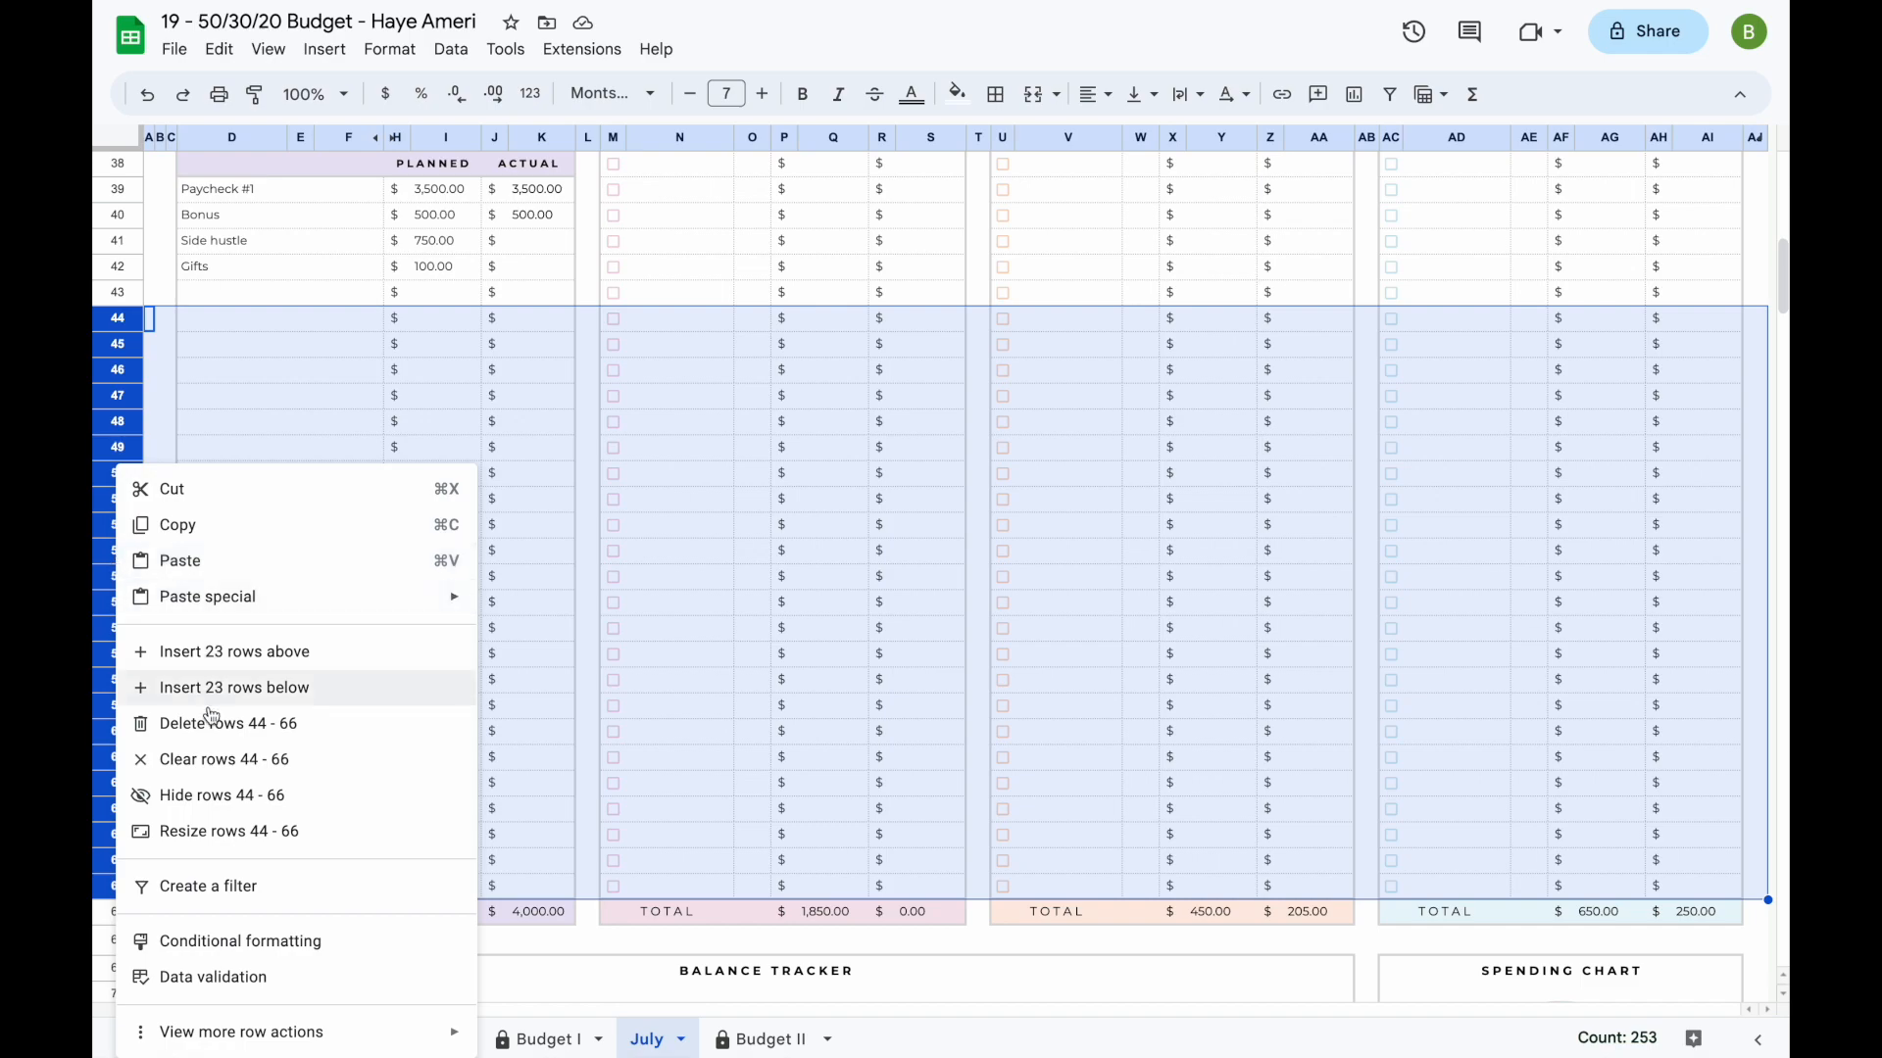
left_click(216, 797)
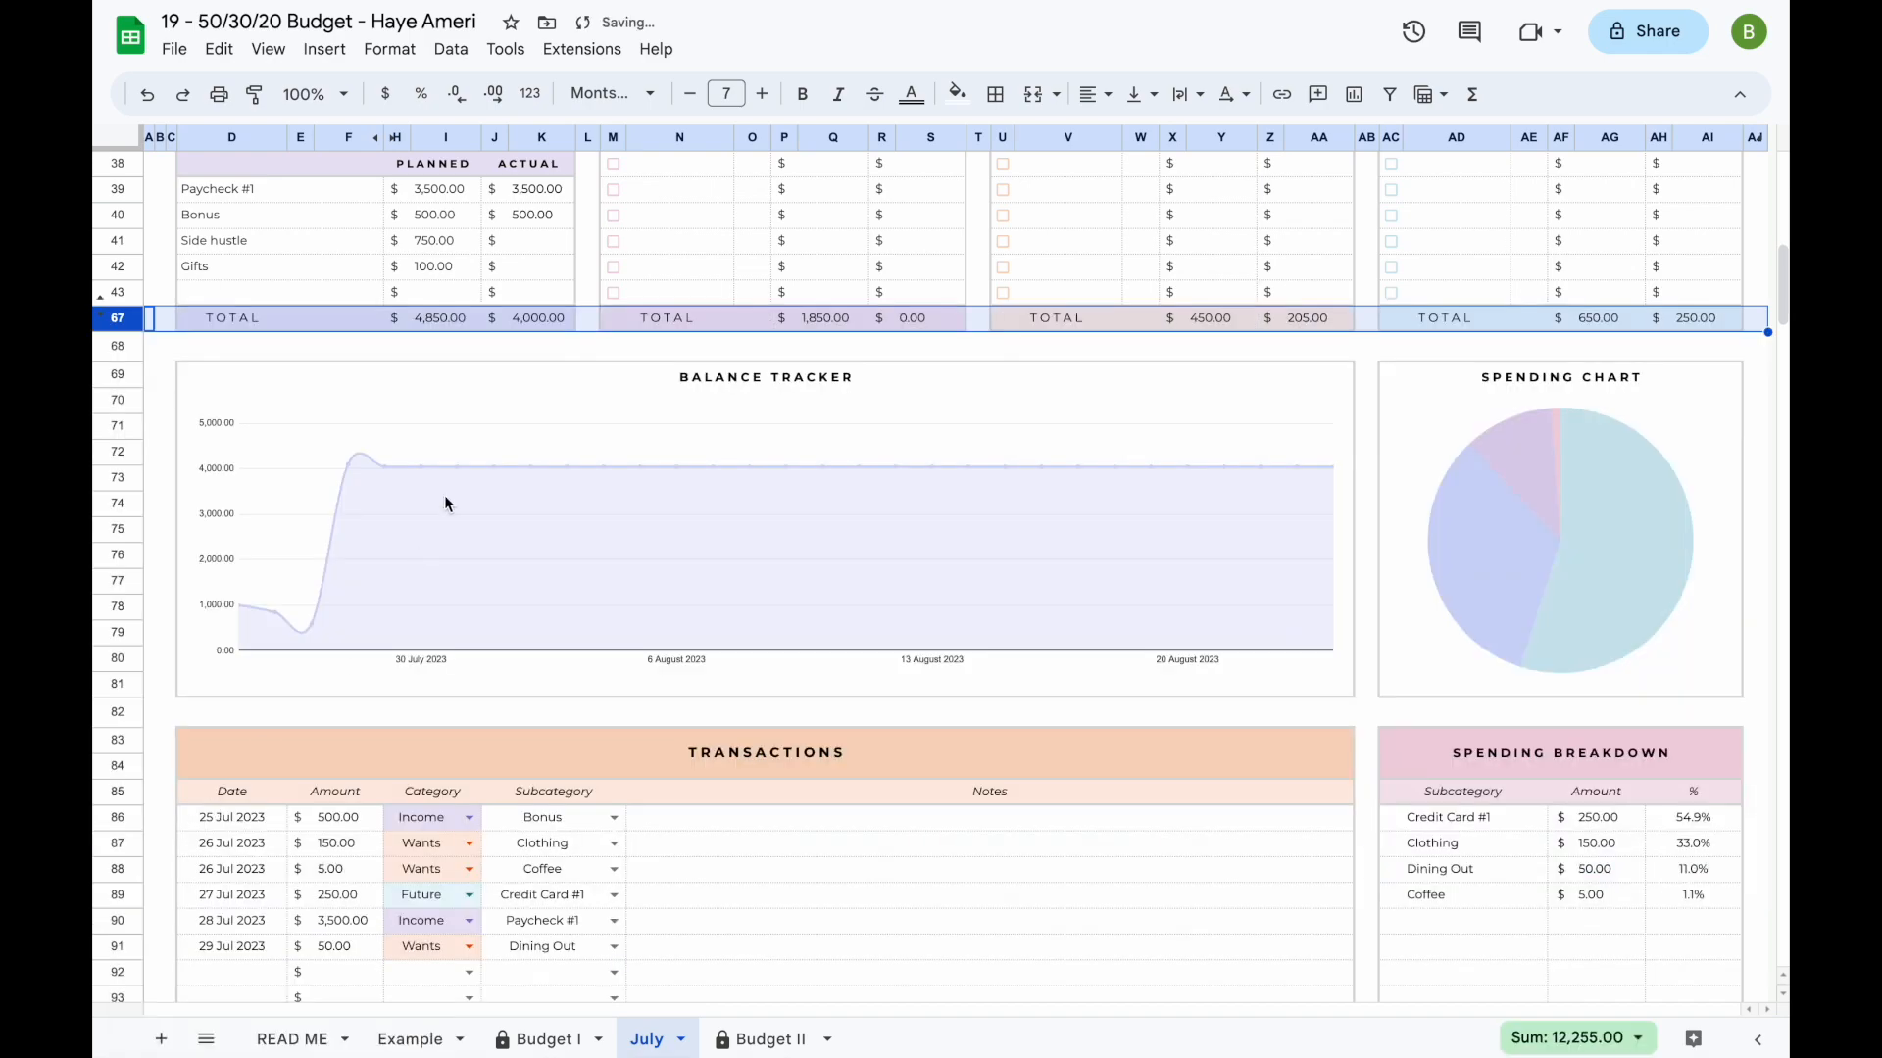
scroll(446, 499, "up", 5)
left_click(762, 495)
scroll(765, 500, "up", 3)
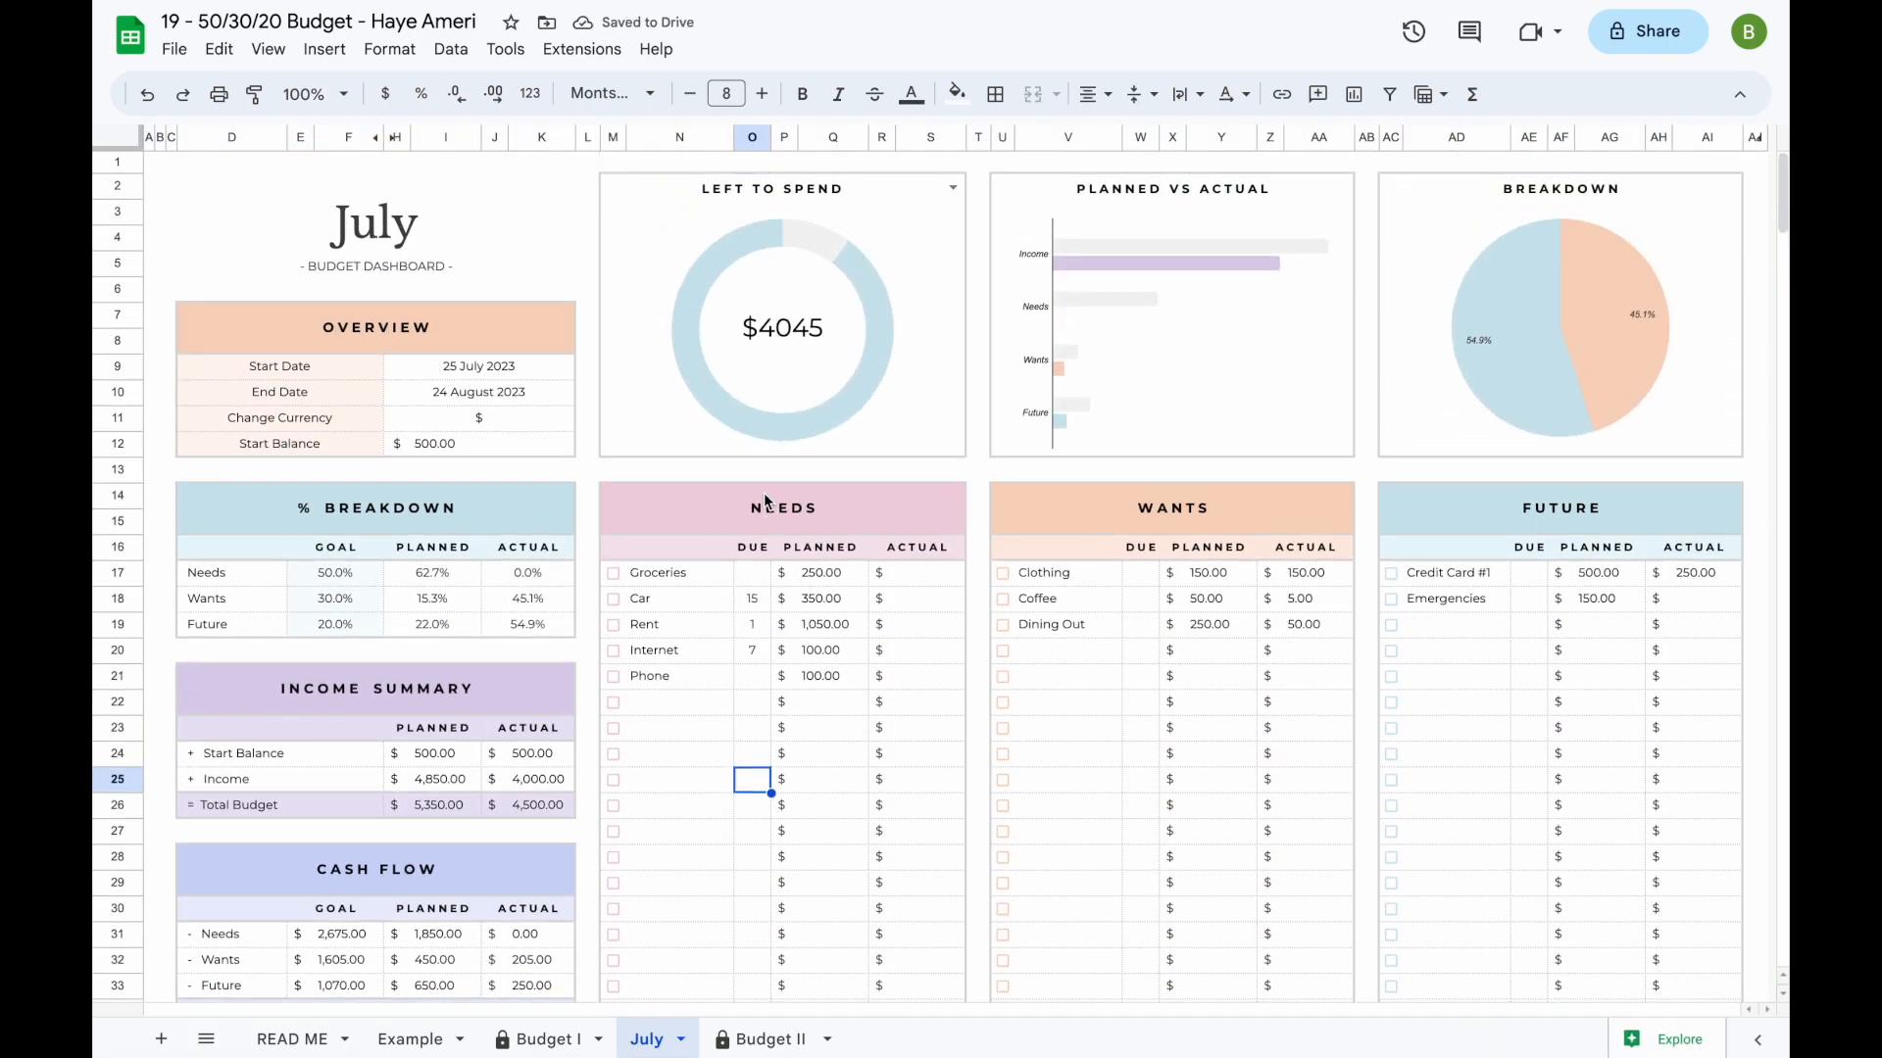
- Unhide rows 44 to 66 between the budget entries and the Total row
scroll(766, 499, "down", 4)
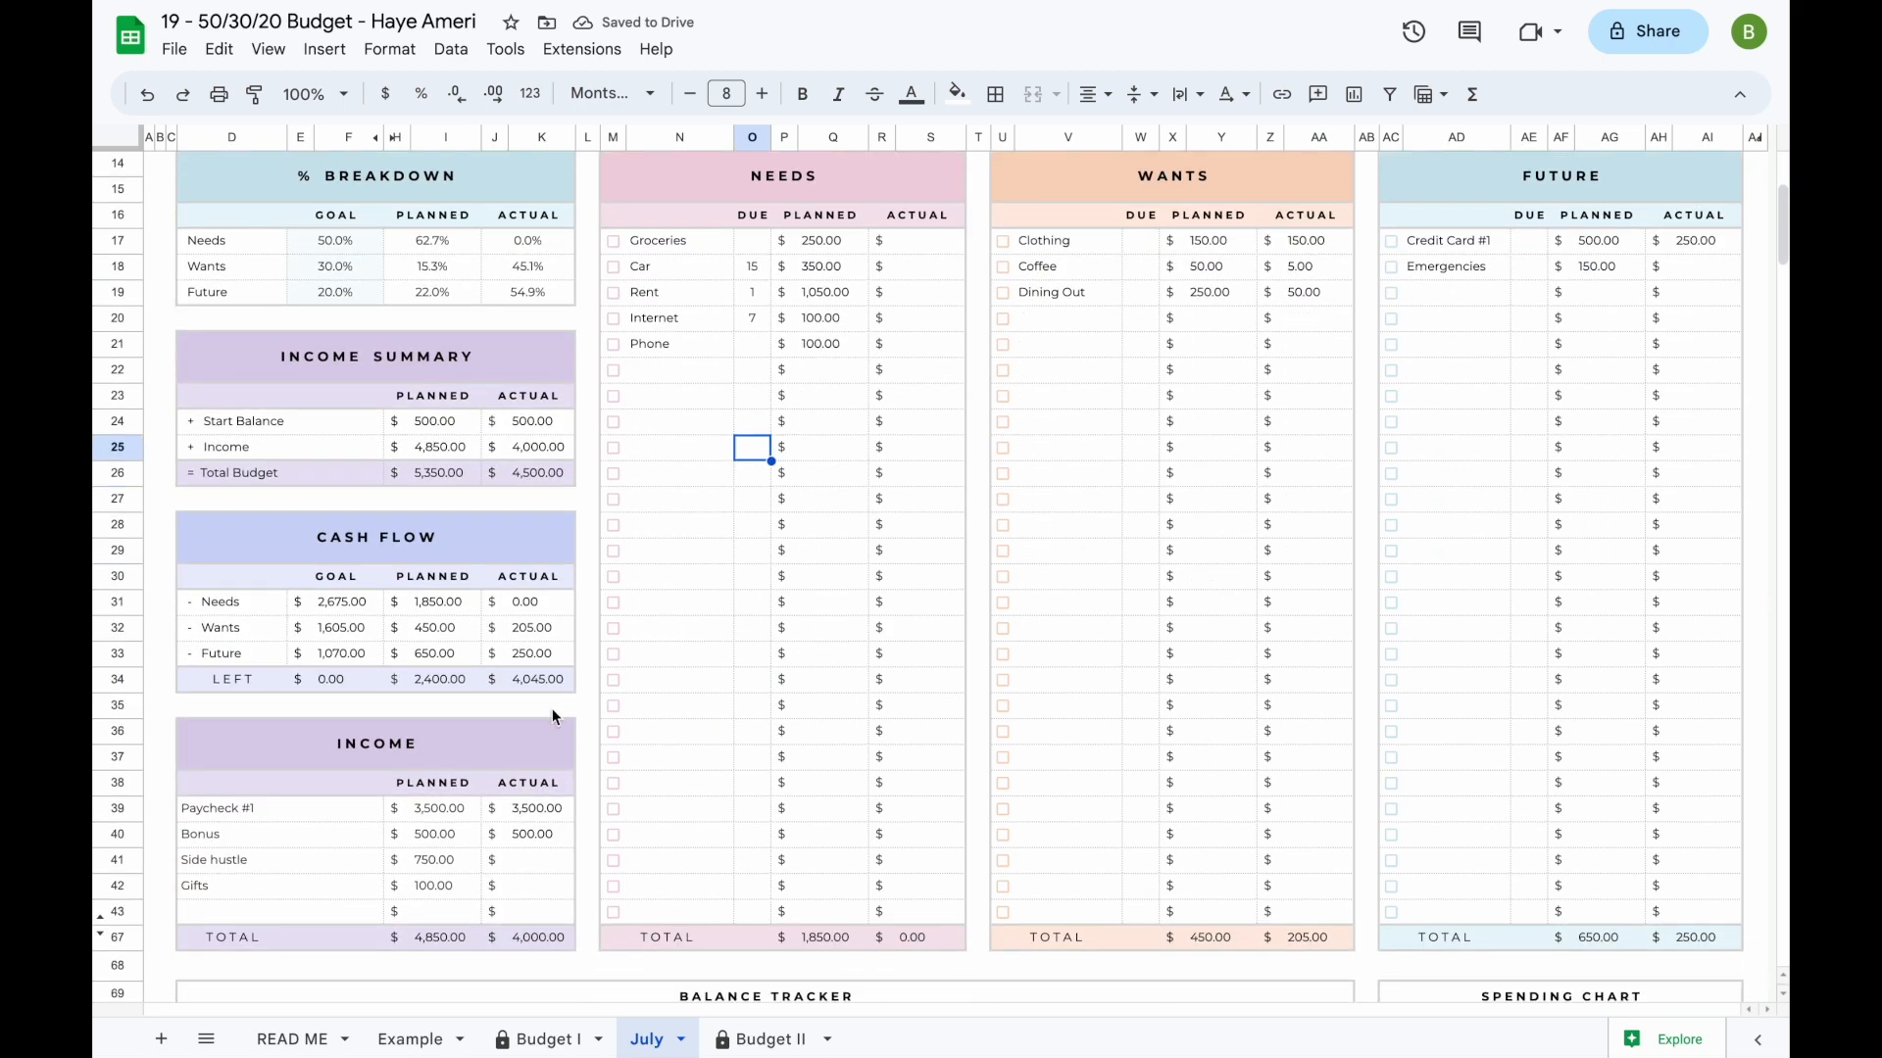
left_click(100, 915)
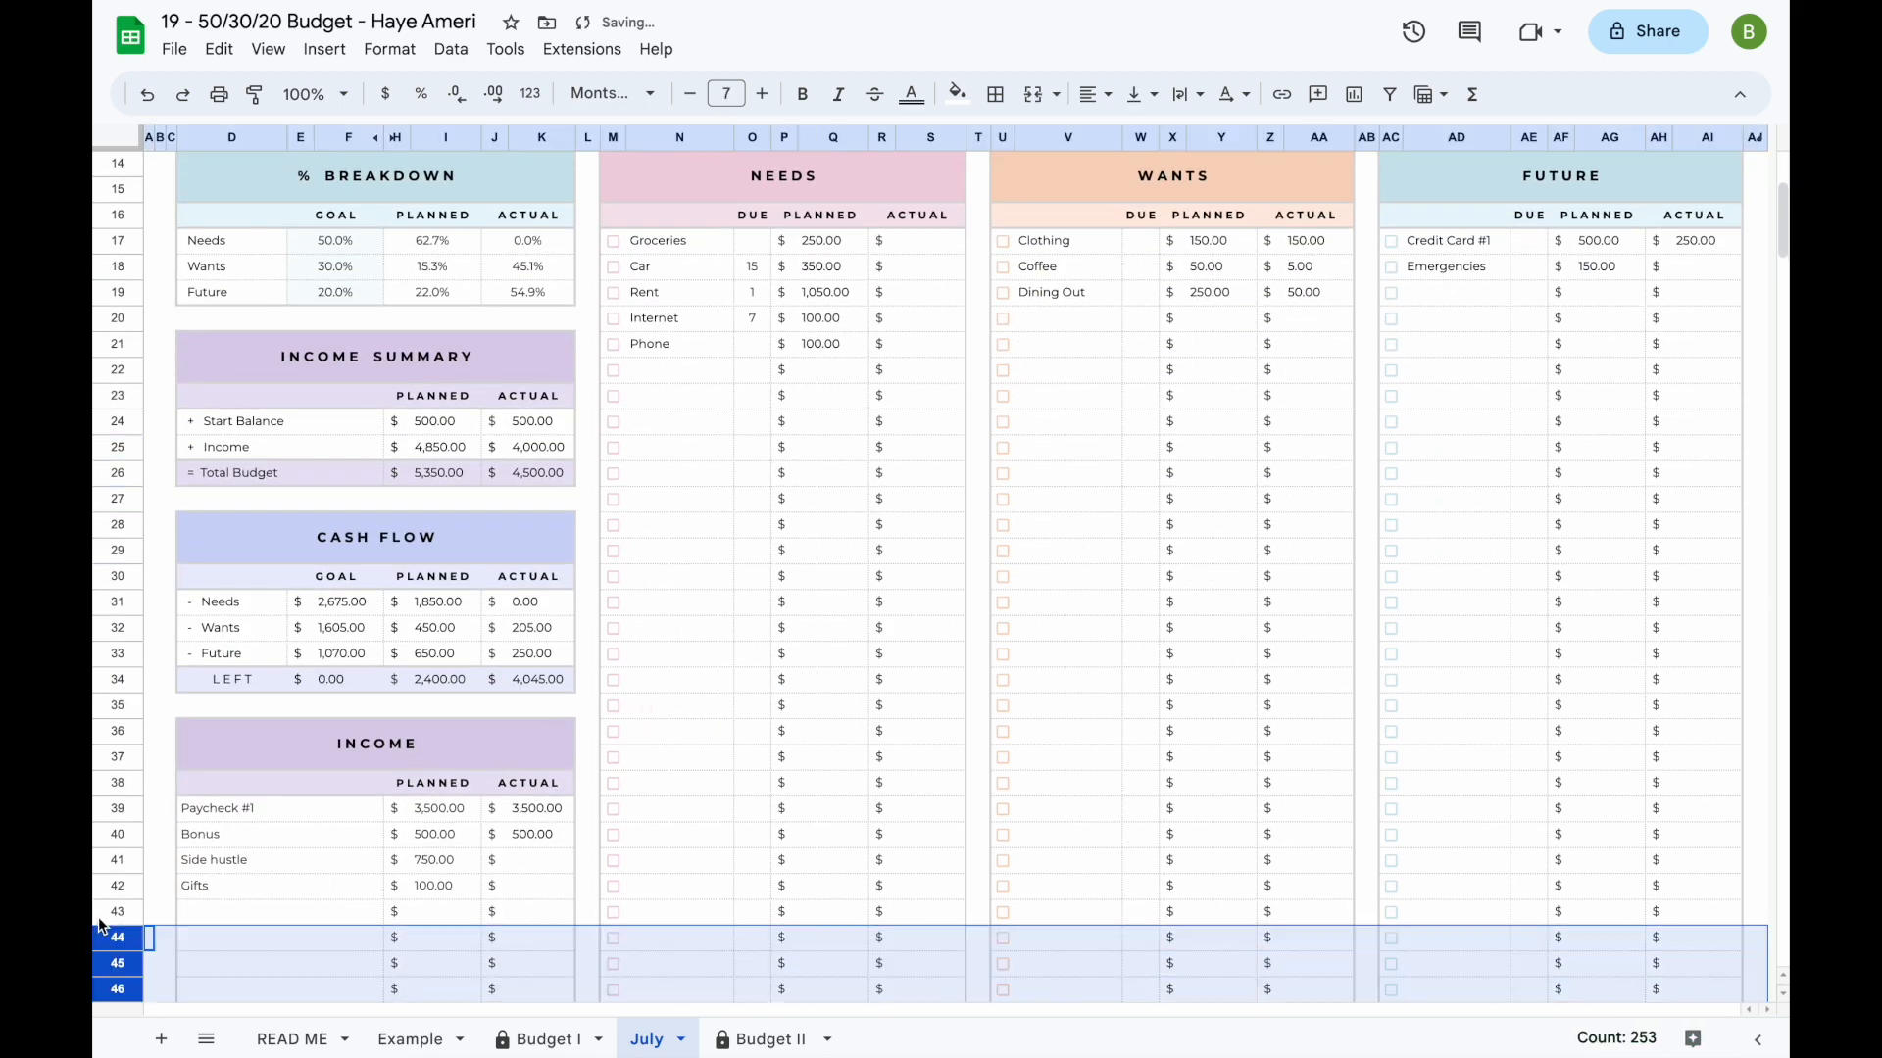
left_click(648, 721)
scroll(649, 721, "up", 4)
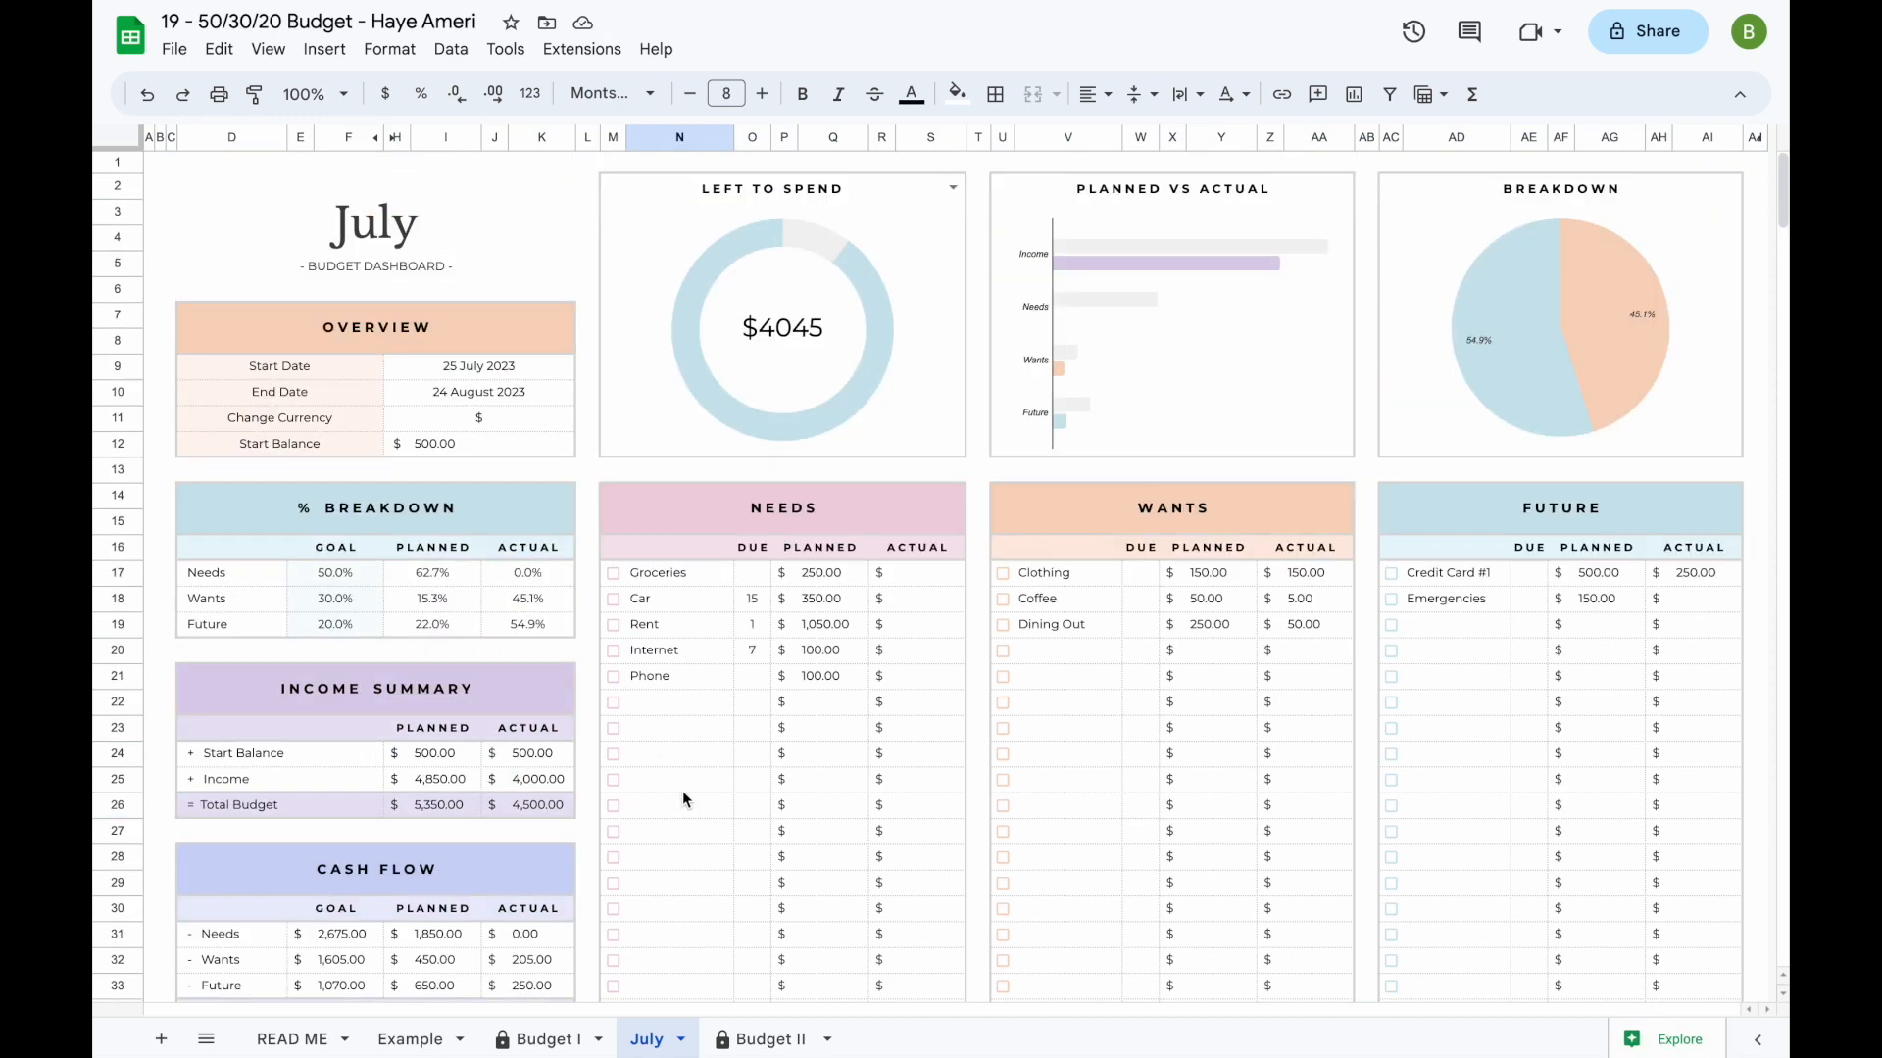